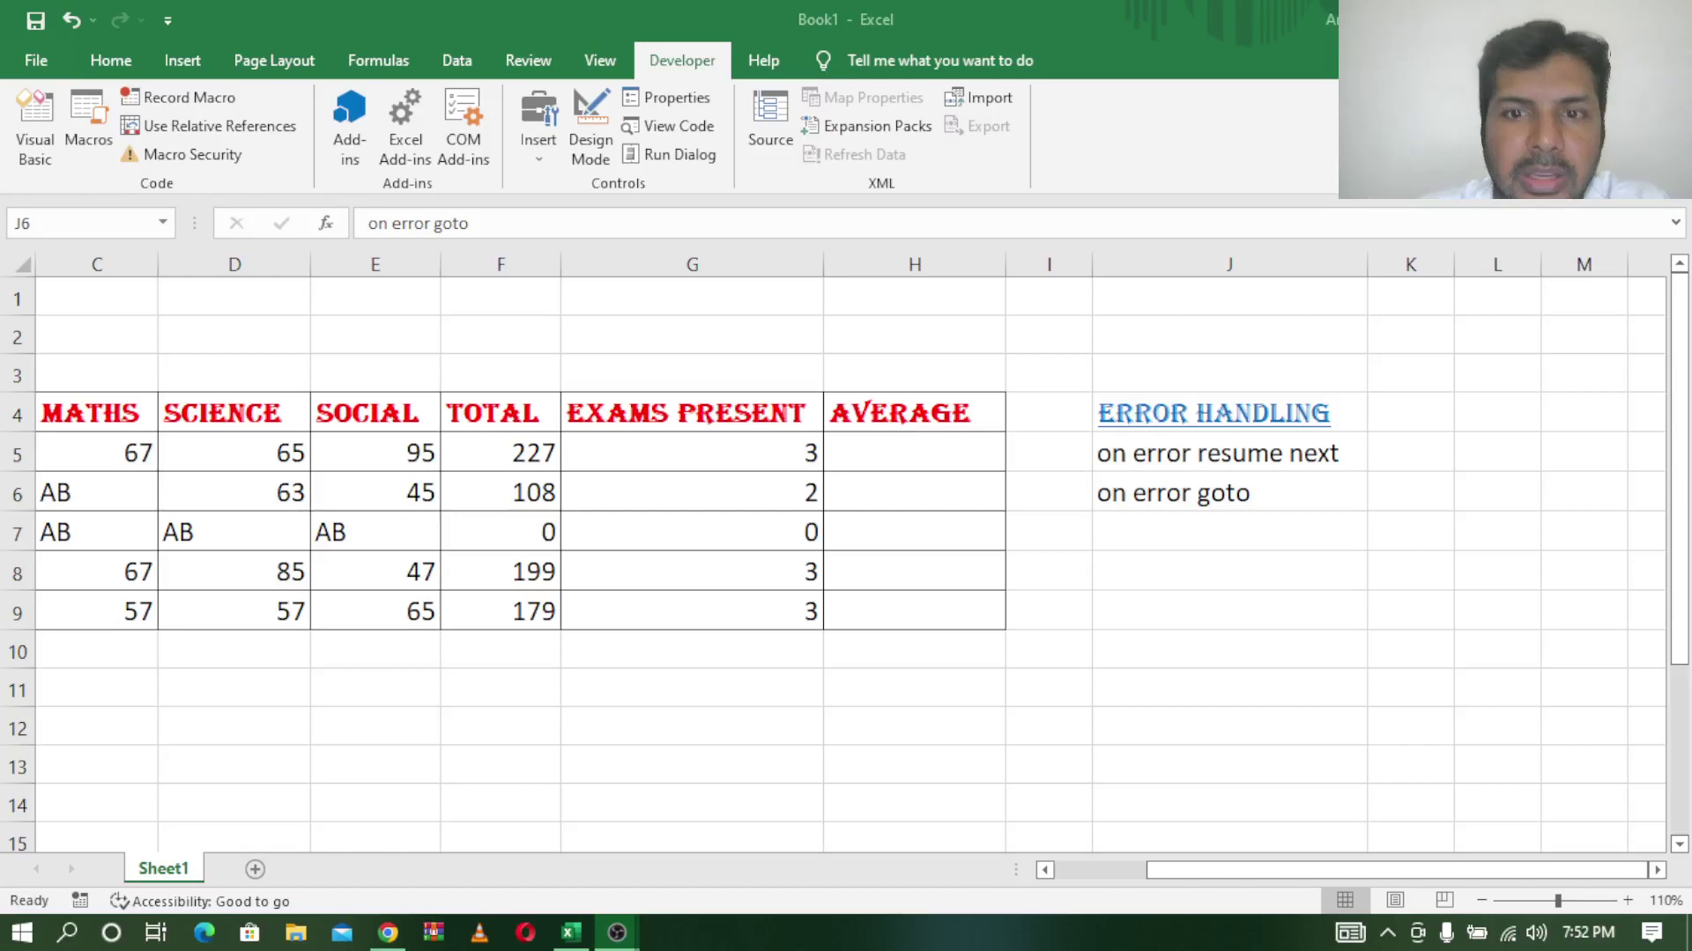
# Zoom the marks sheet to 120% and select the ERROR HANDLING heading in J4
pyautogui.click(1628, 900)
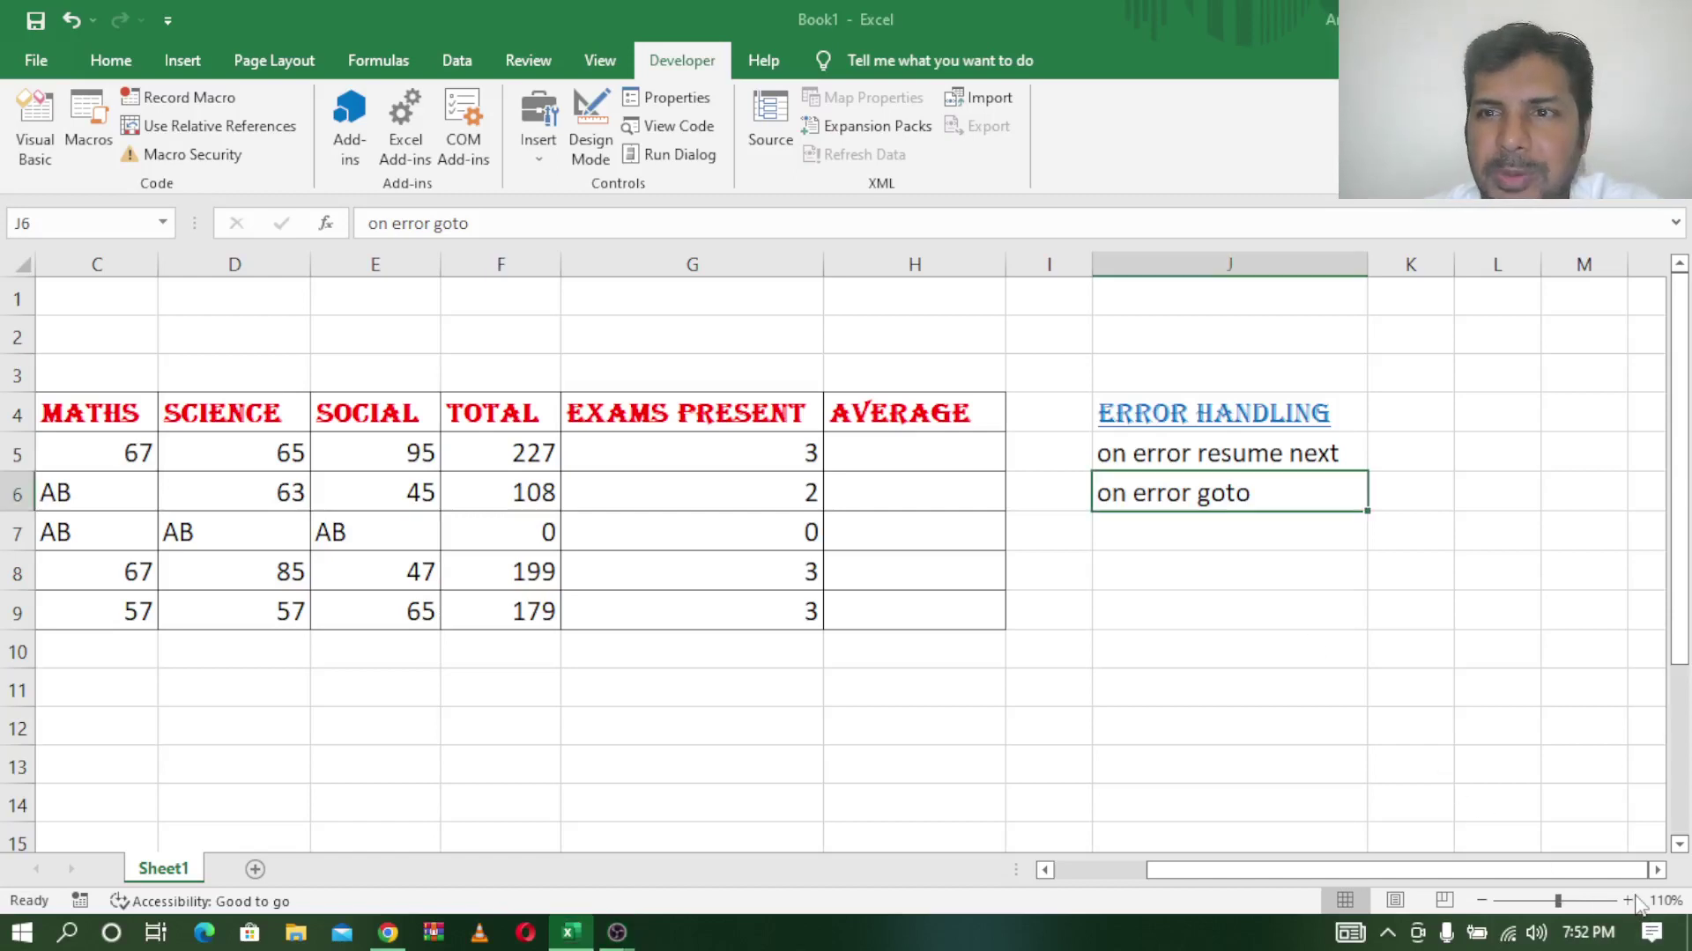
pyautogui.click(1628, 901)
pyautogui.click(1382, 425)
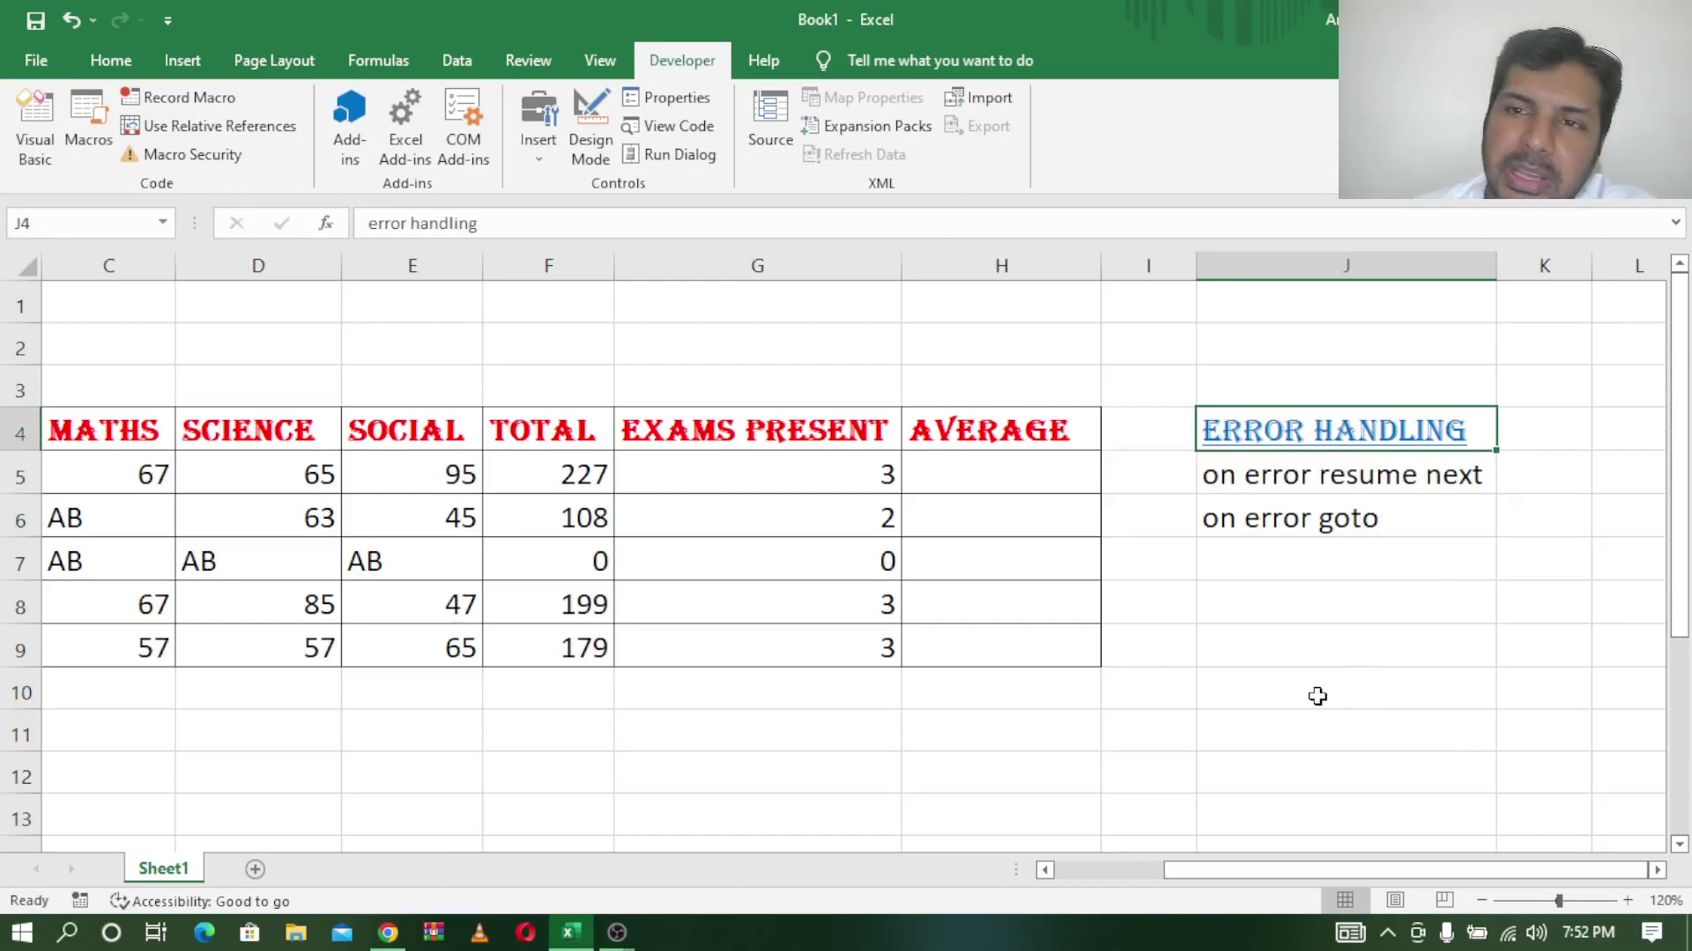
pyautogui.click(381, 939)
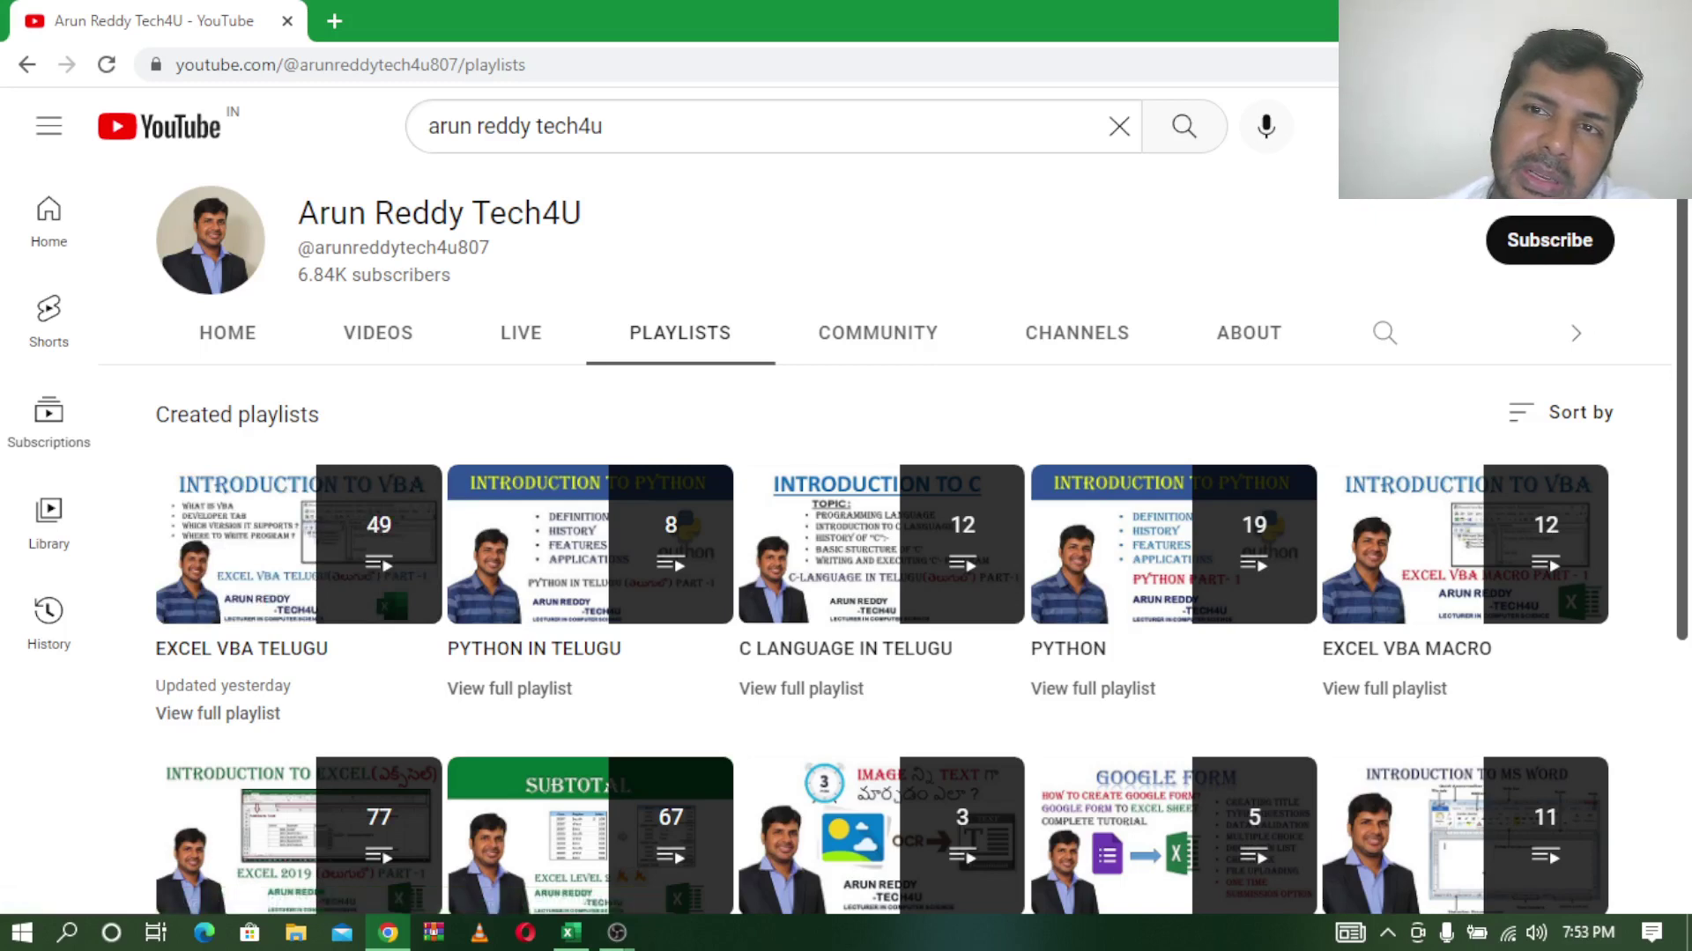
pyautogui.hotkey('alt', 'Tab')
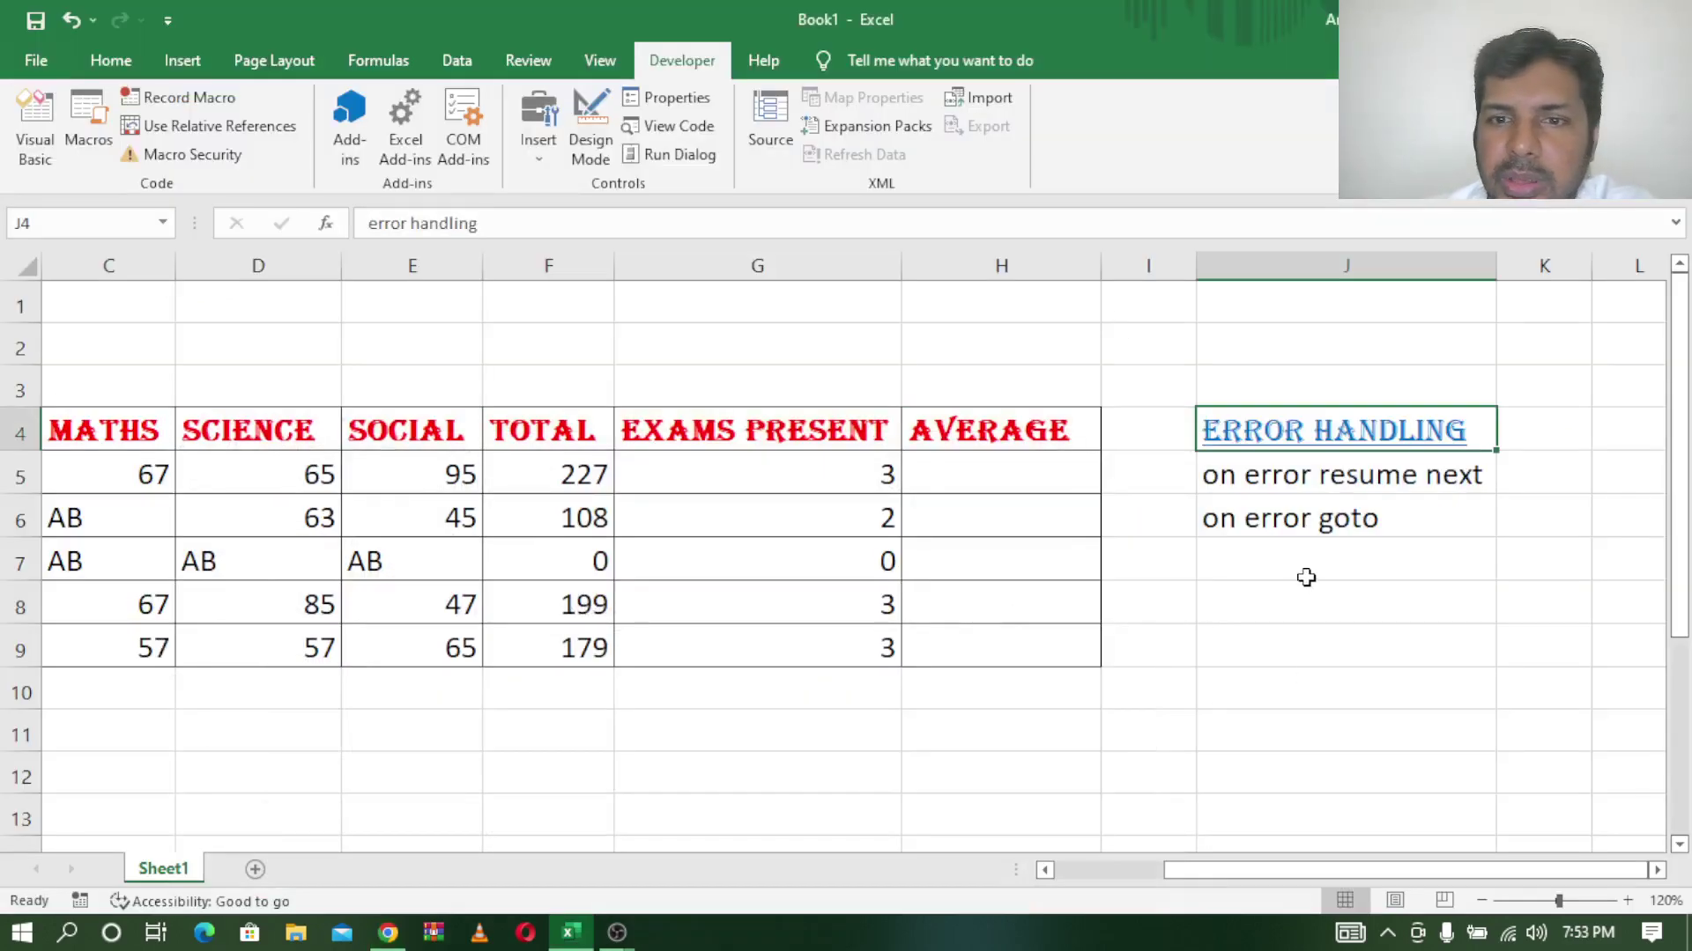
pyautogui.click(1306, 577)
pyautogui.click(1393, 420)
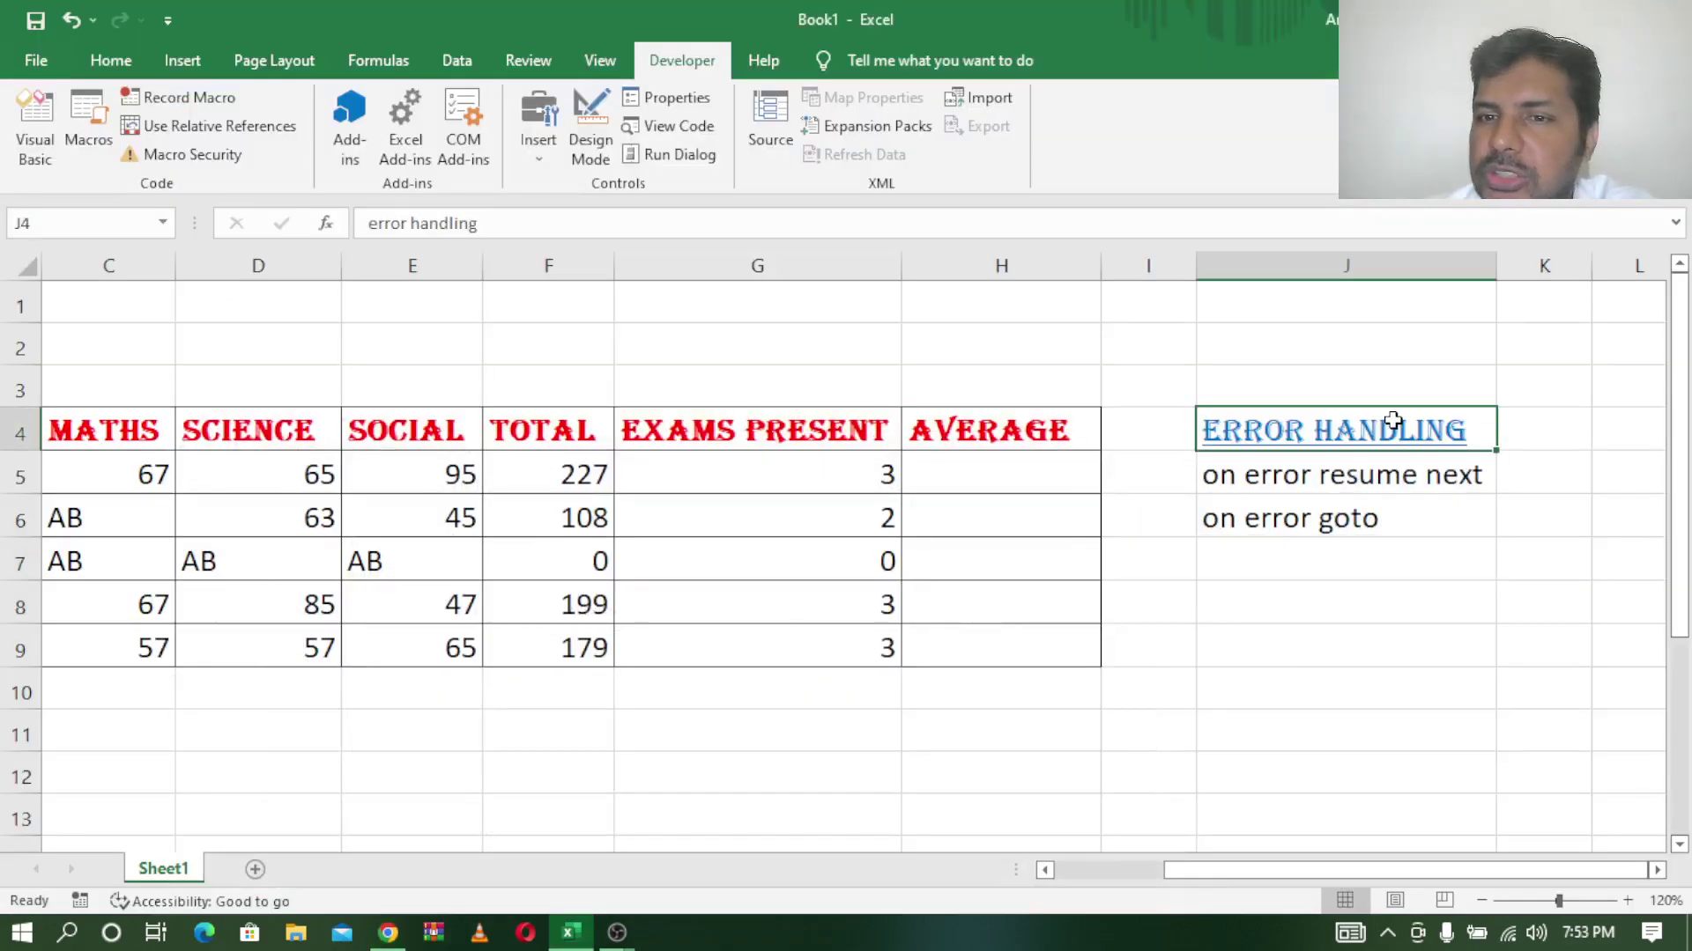
pyautogui.click(1413, 479)
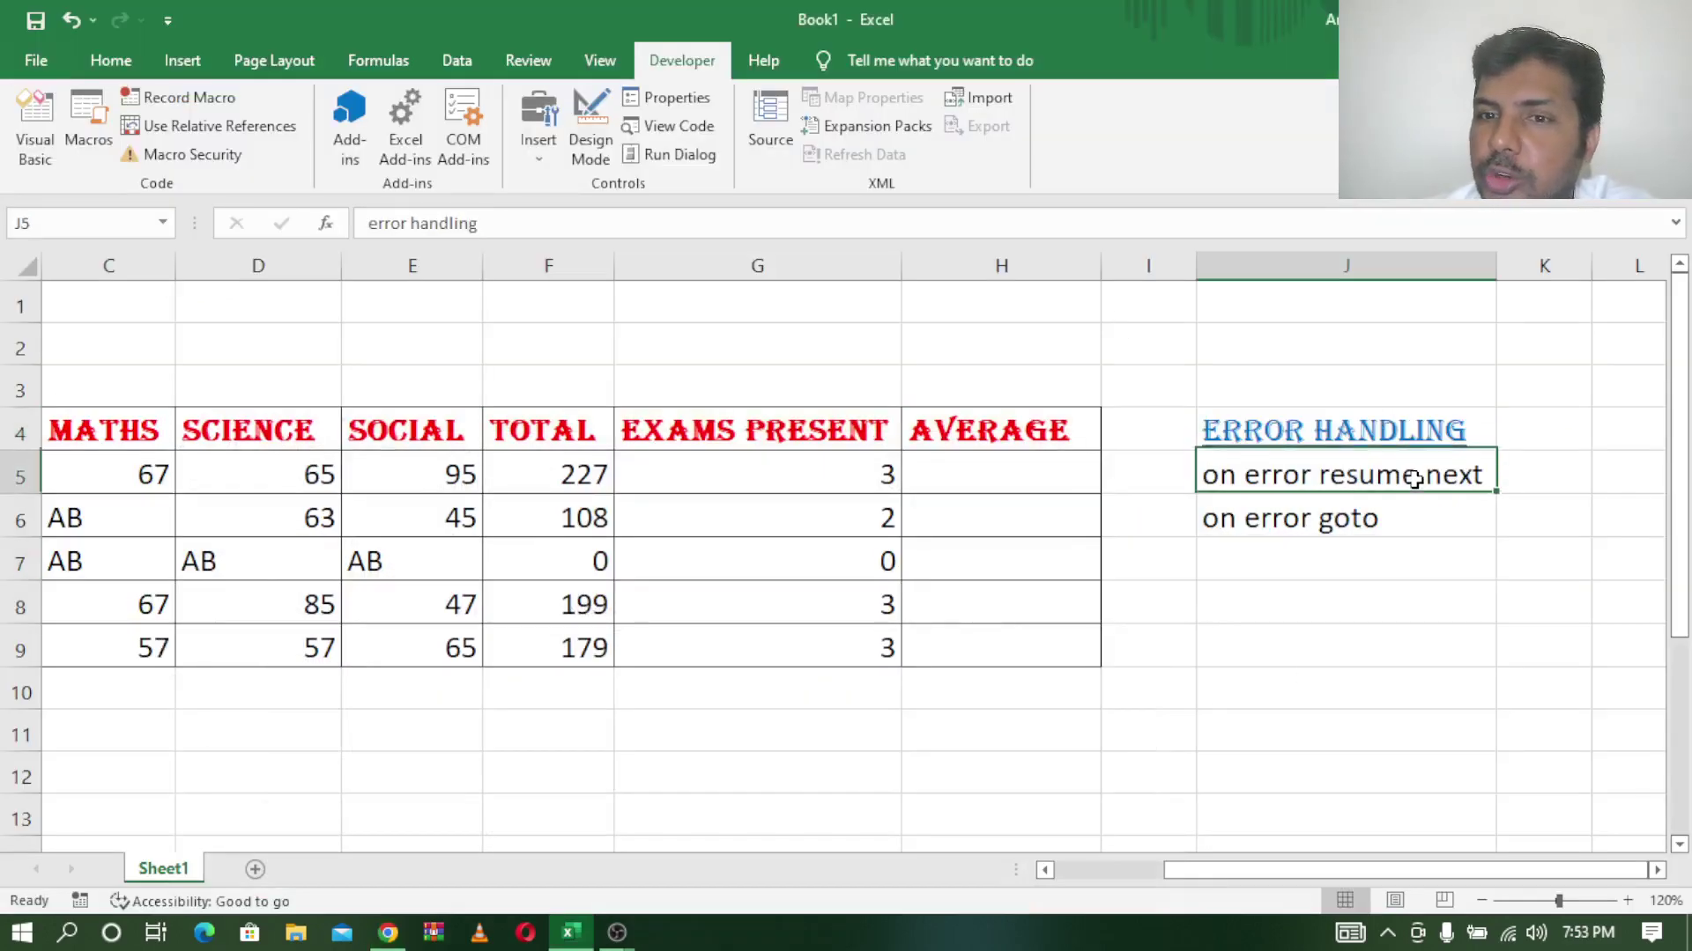
pyautogui.click(1400, 529)
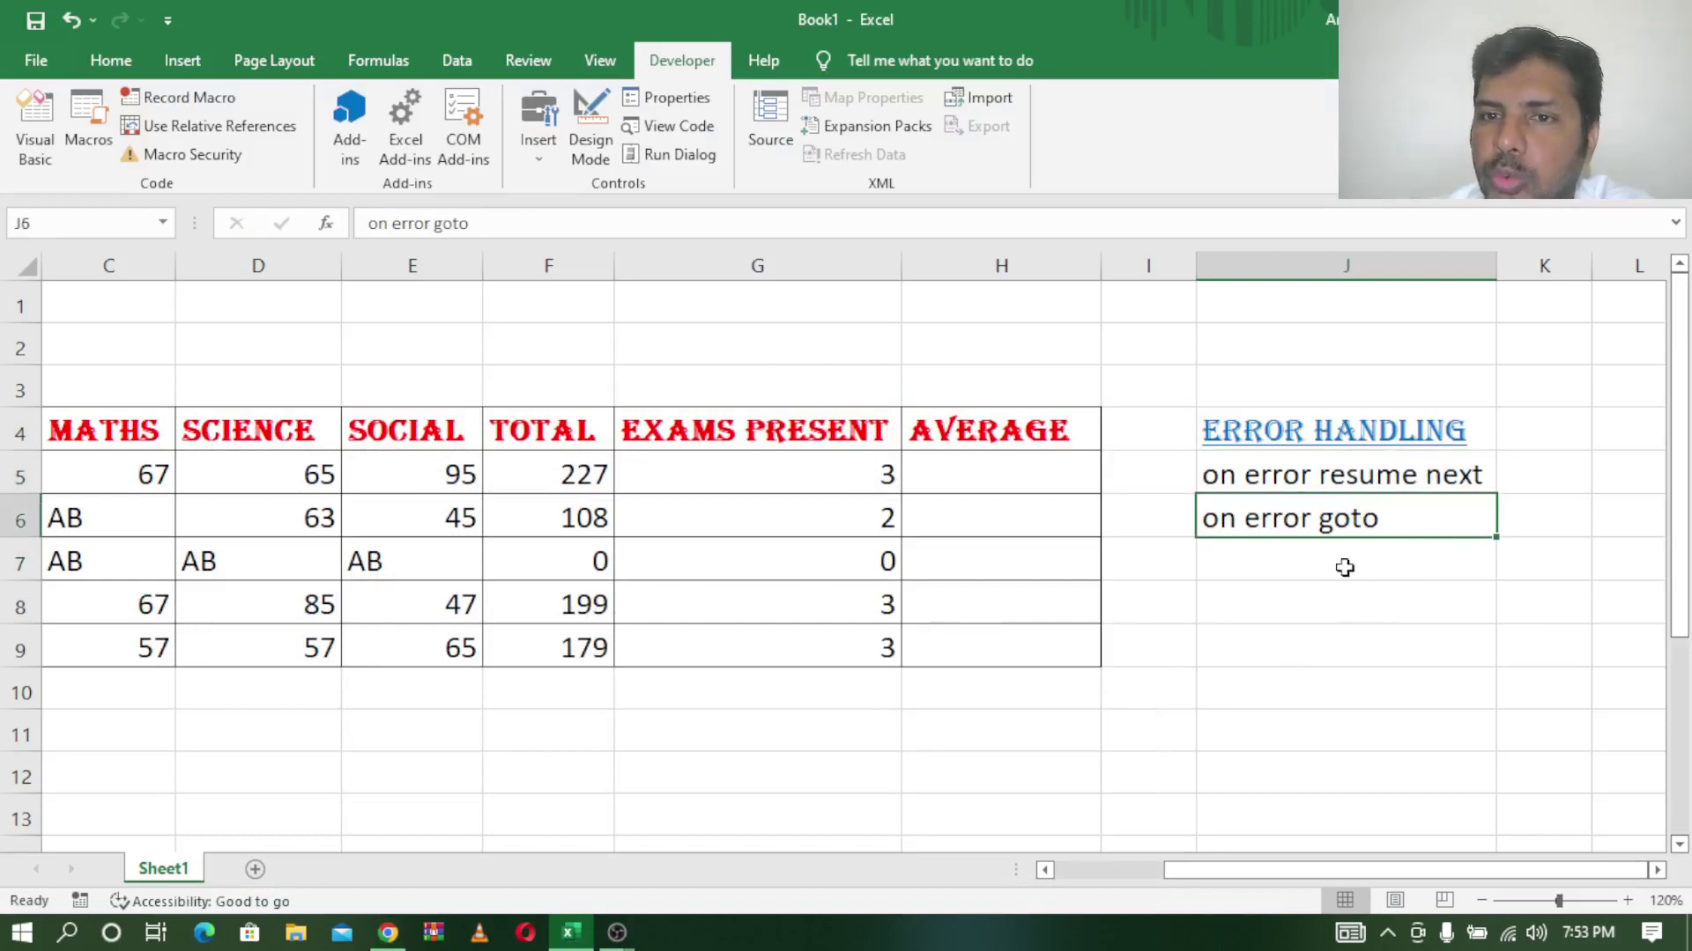
pyautogui.click(1382, 474)
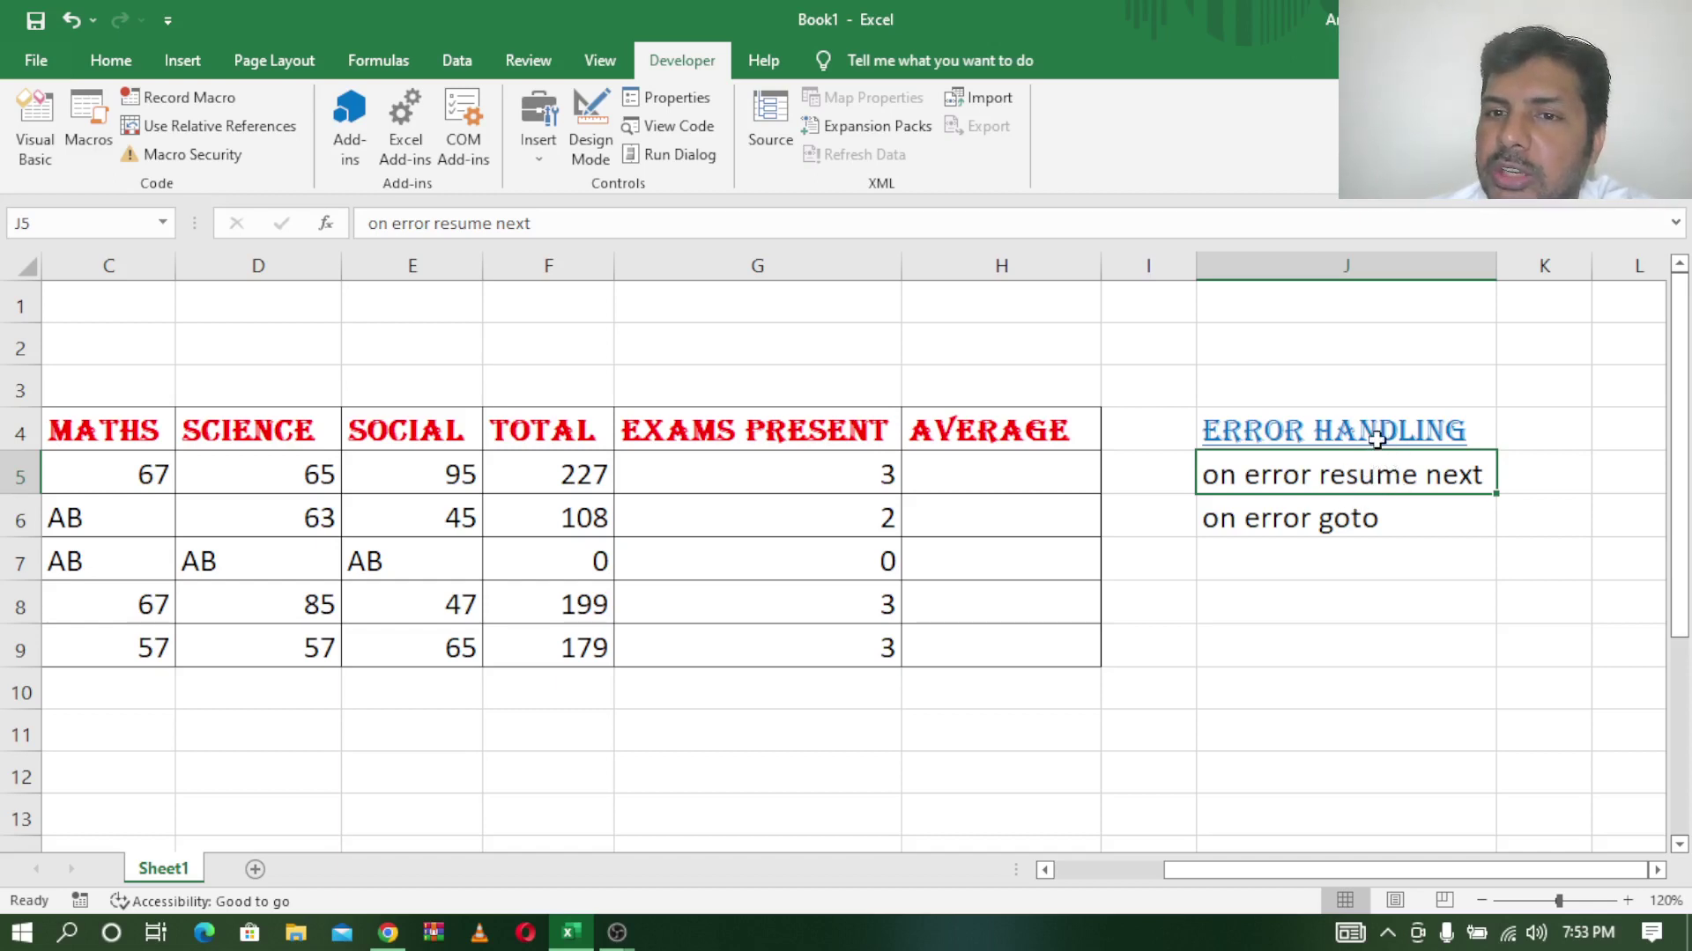
pyautogui.click(1394, 524)
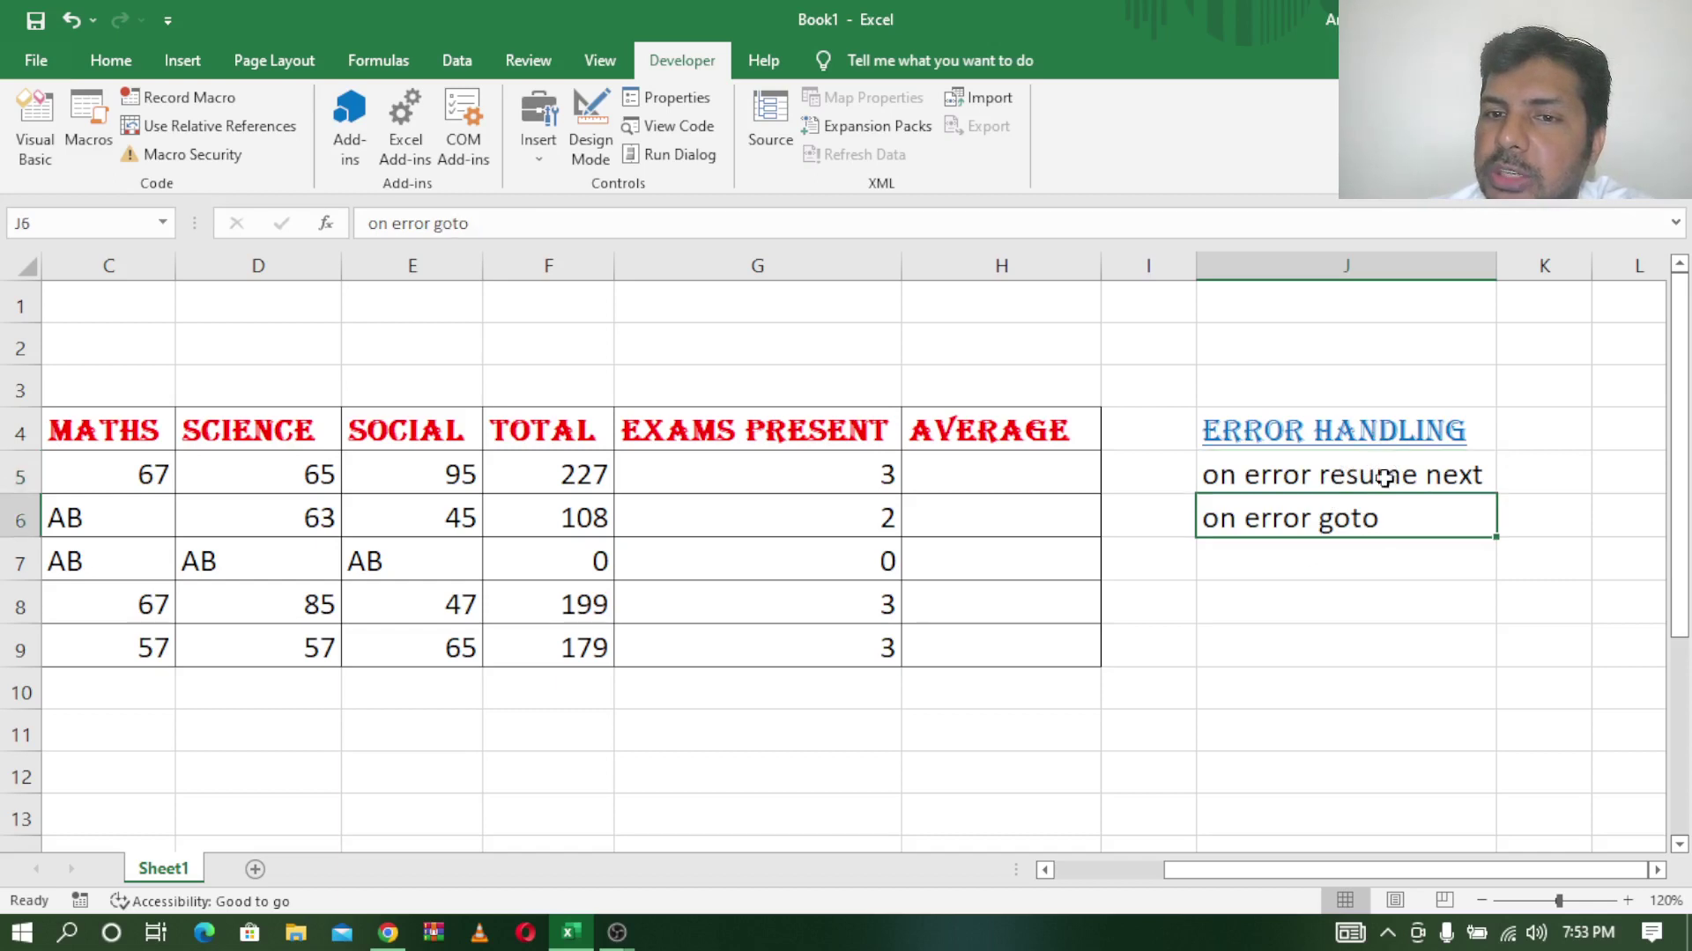
pyautogui.click(1385, 476)
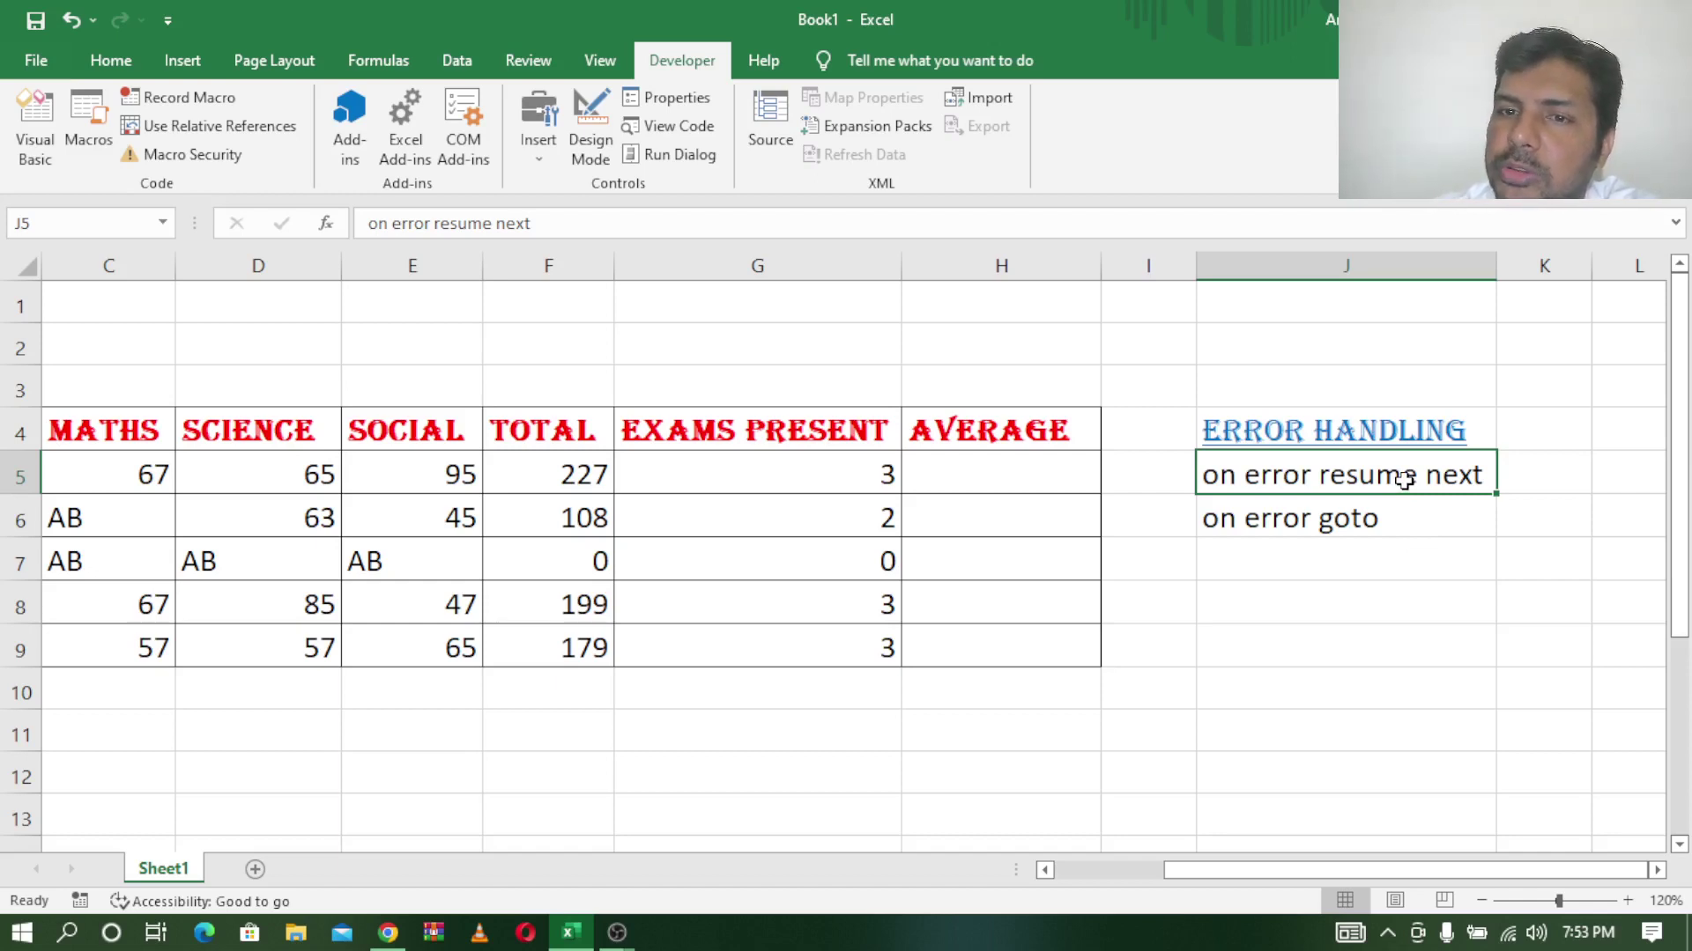
pyautogui.click(1379, 528)
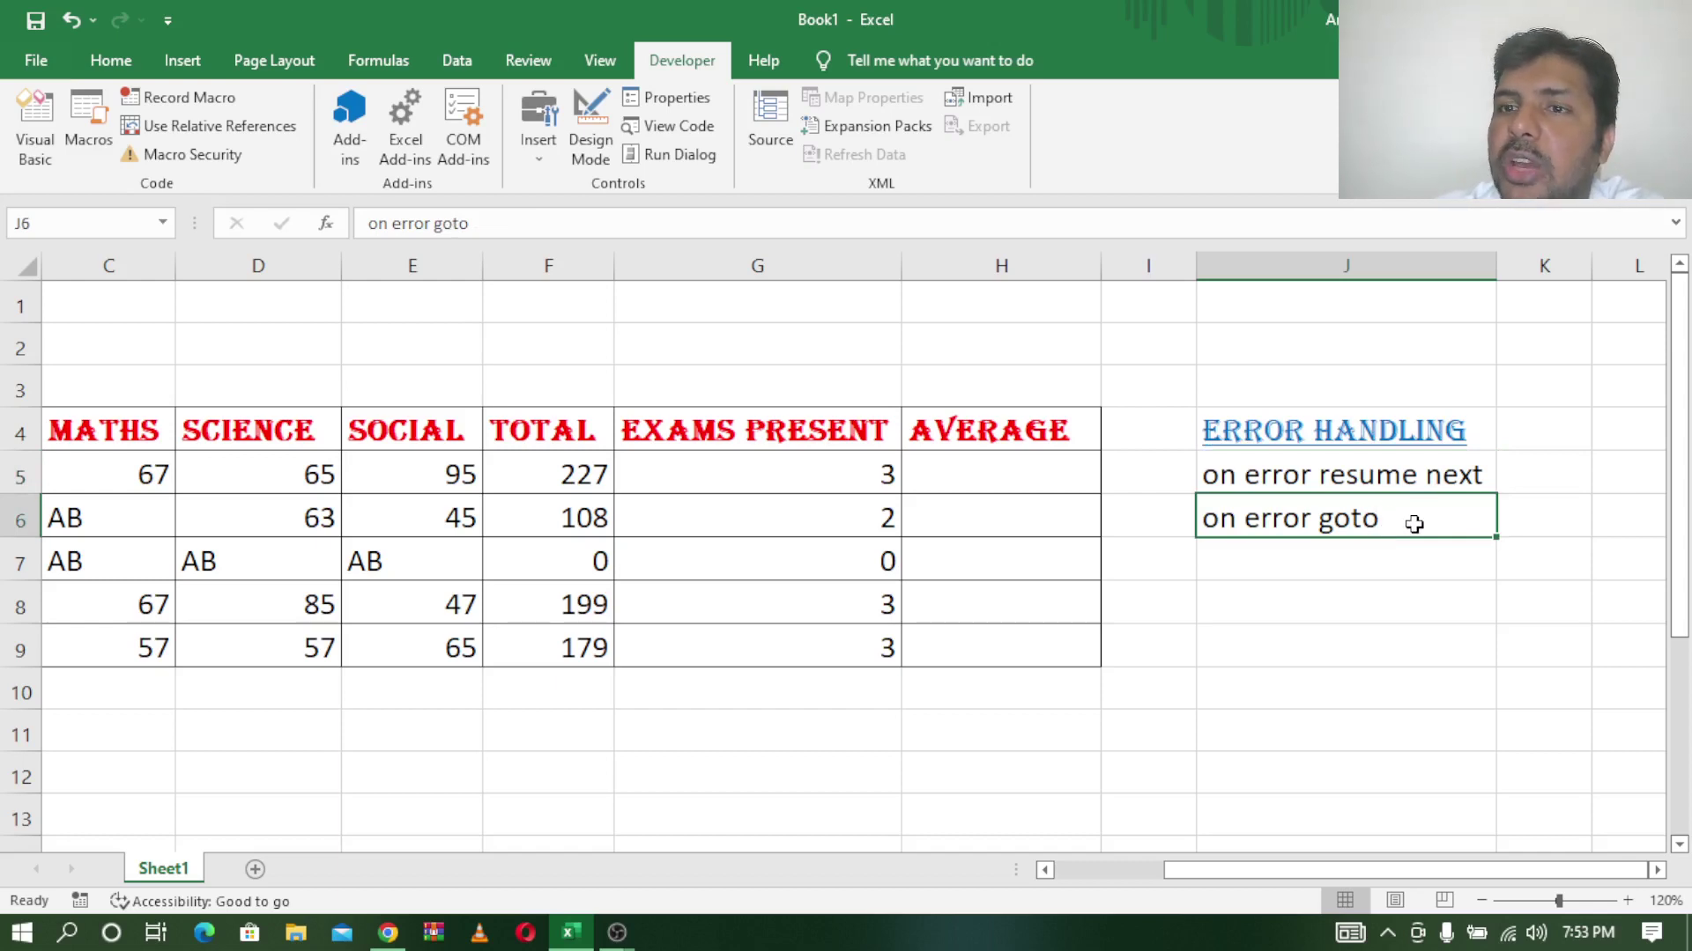
pyautogui.click(1392, 473)
pyautogui.click(1399, 520)
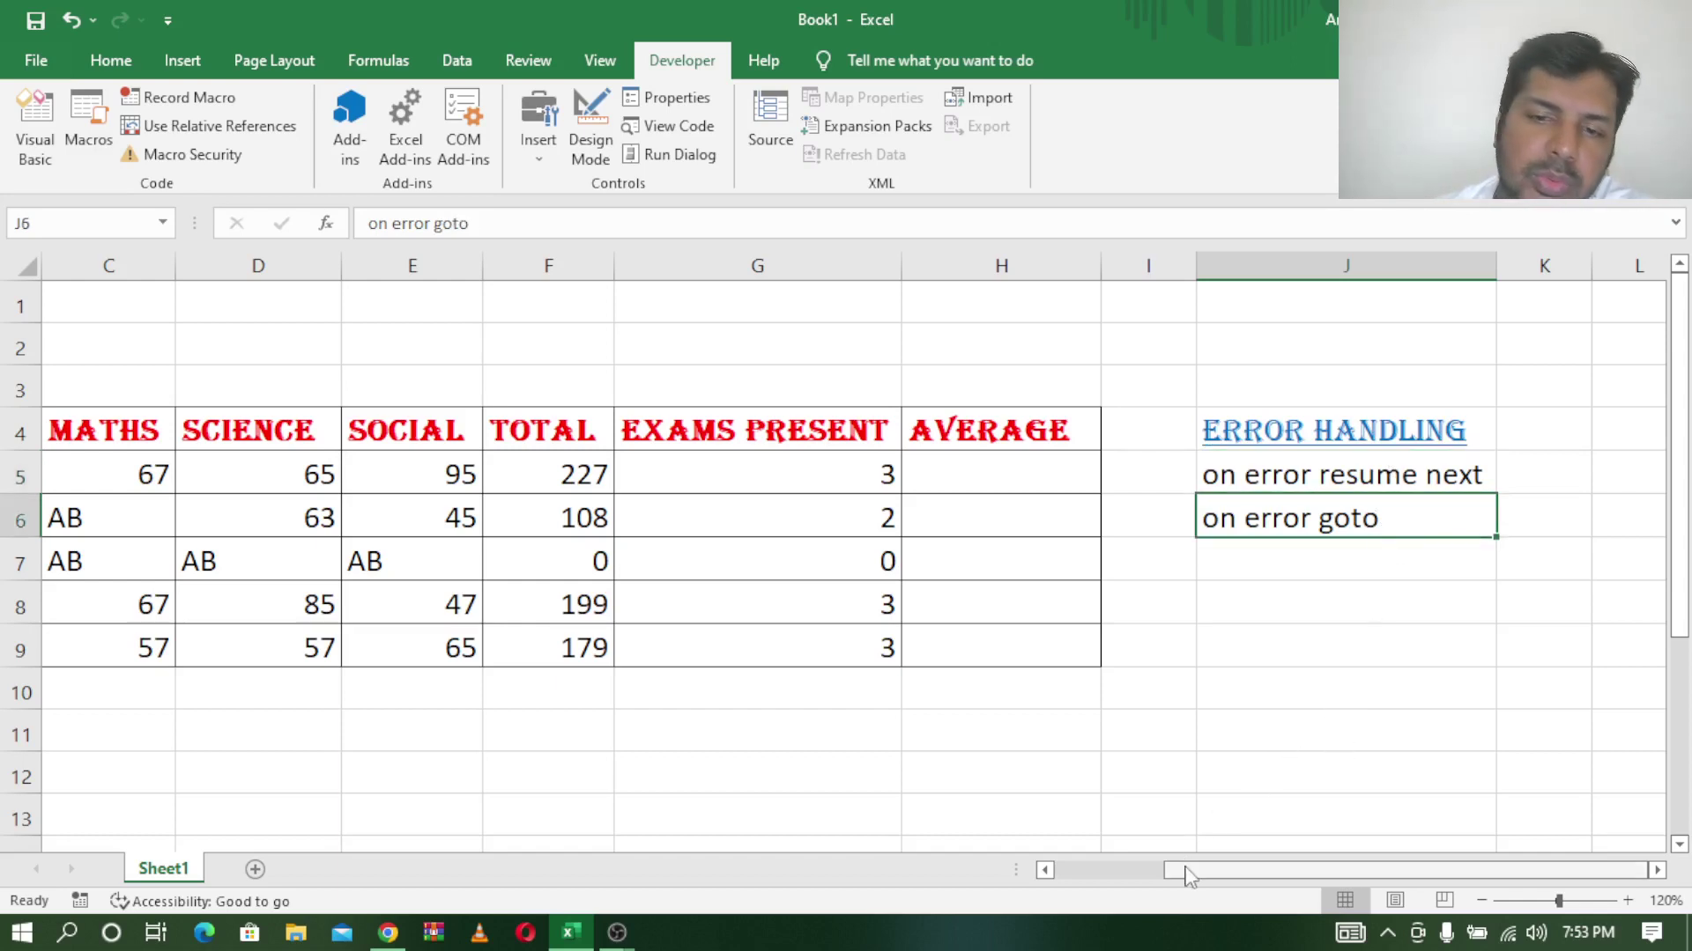
# Select the MATHS, SCIENCE, SOCIAL and TOTAL columns of the marks table in turn
pyautogui.moveTo(1181, 869); pyautogui.dragTo(1076, 870)
pyautogui.click(928, 685)
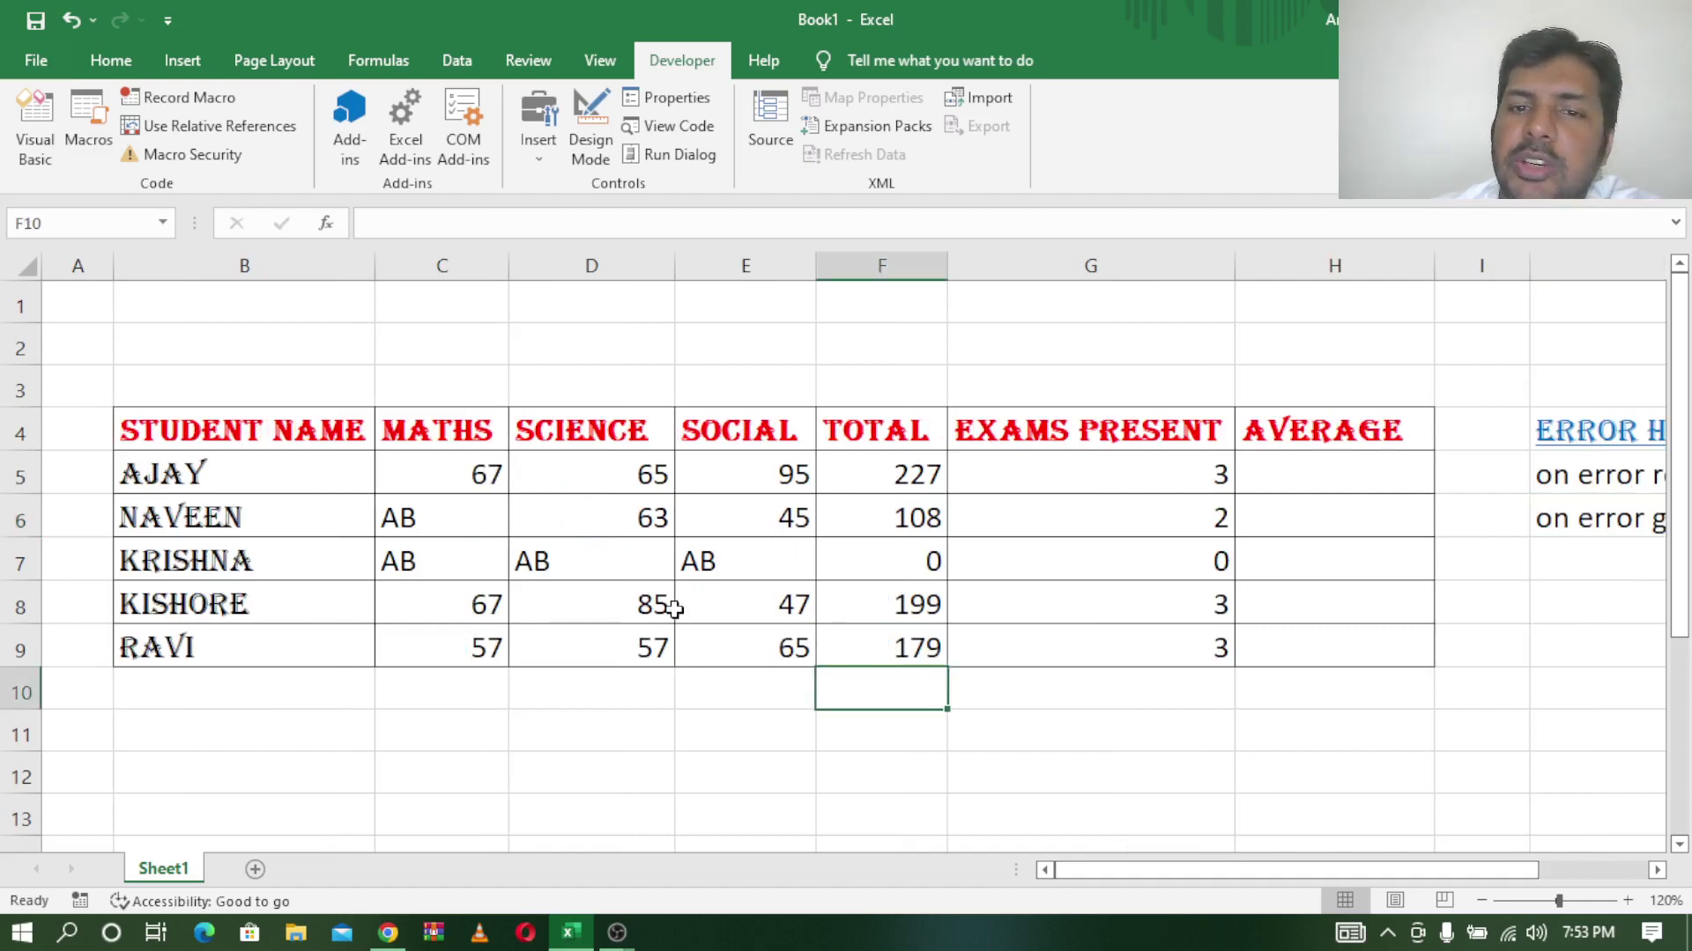
pyautogui.click(254, 264)
pyautogui.click(438, 264)
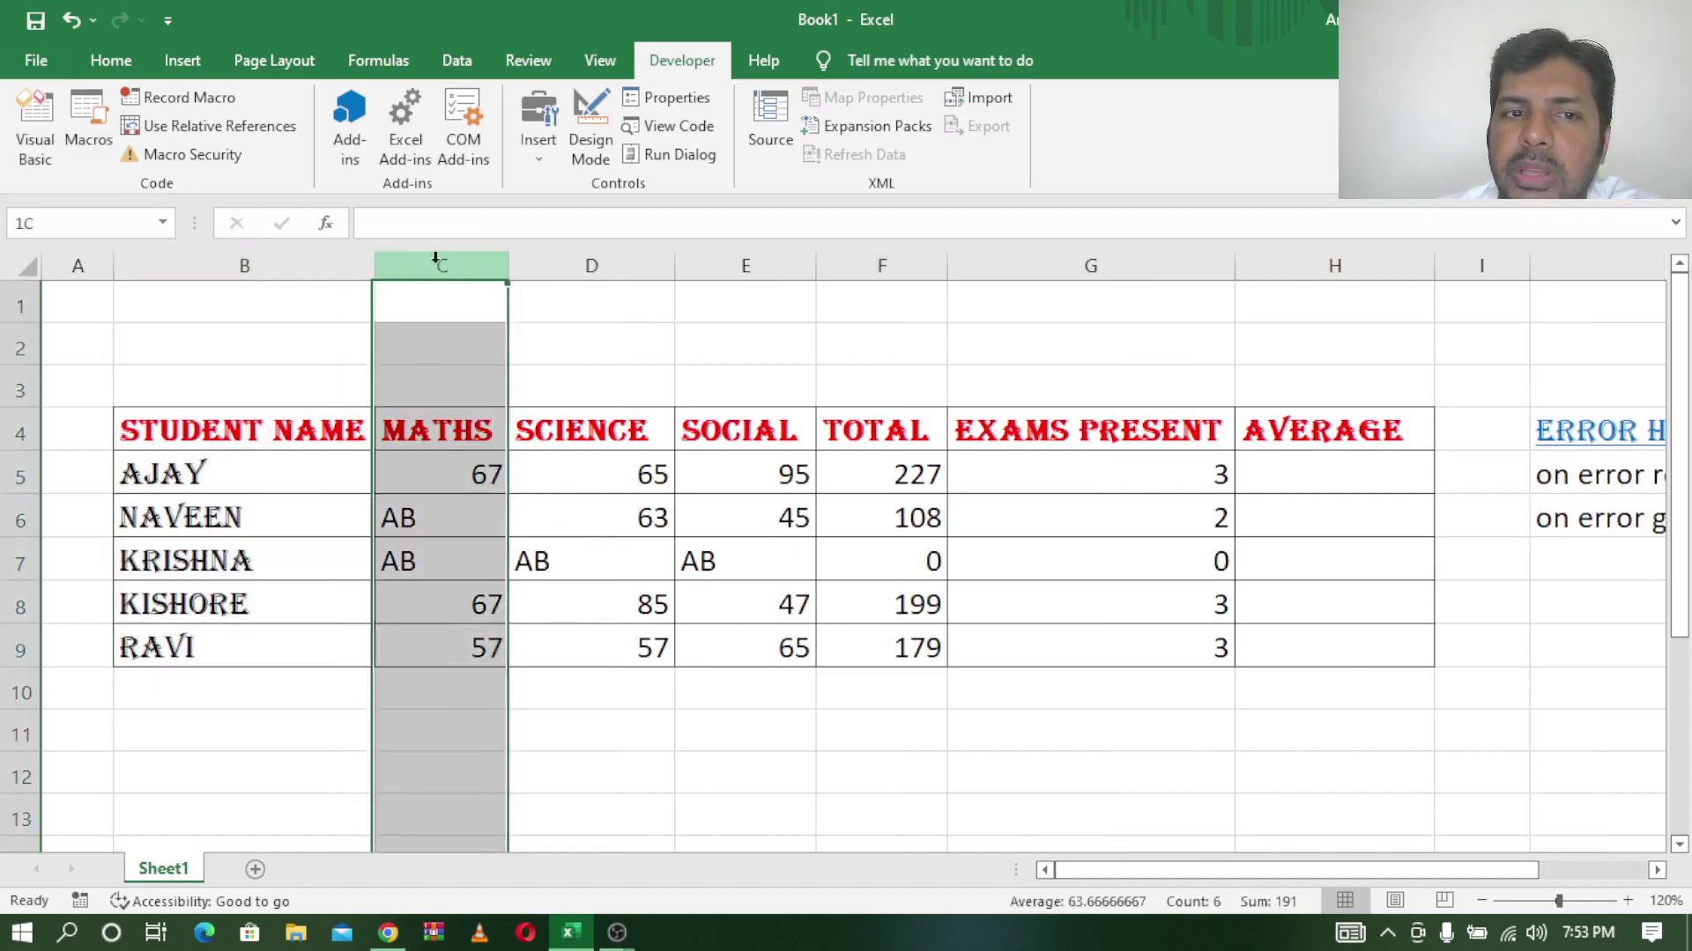
pyautogui.click(576, 266)
pyautogui.click(744, 265)
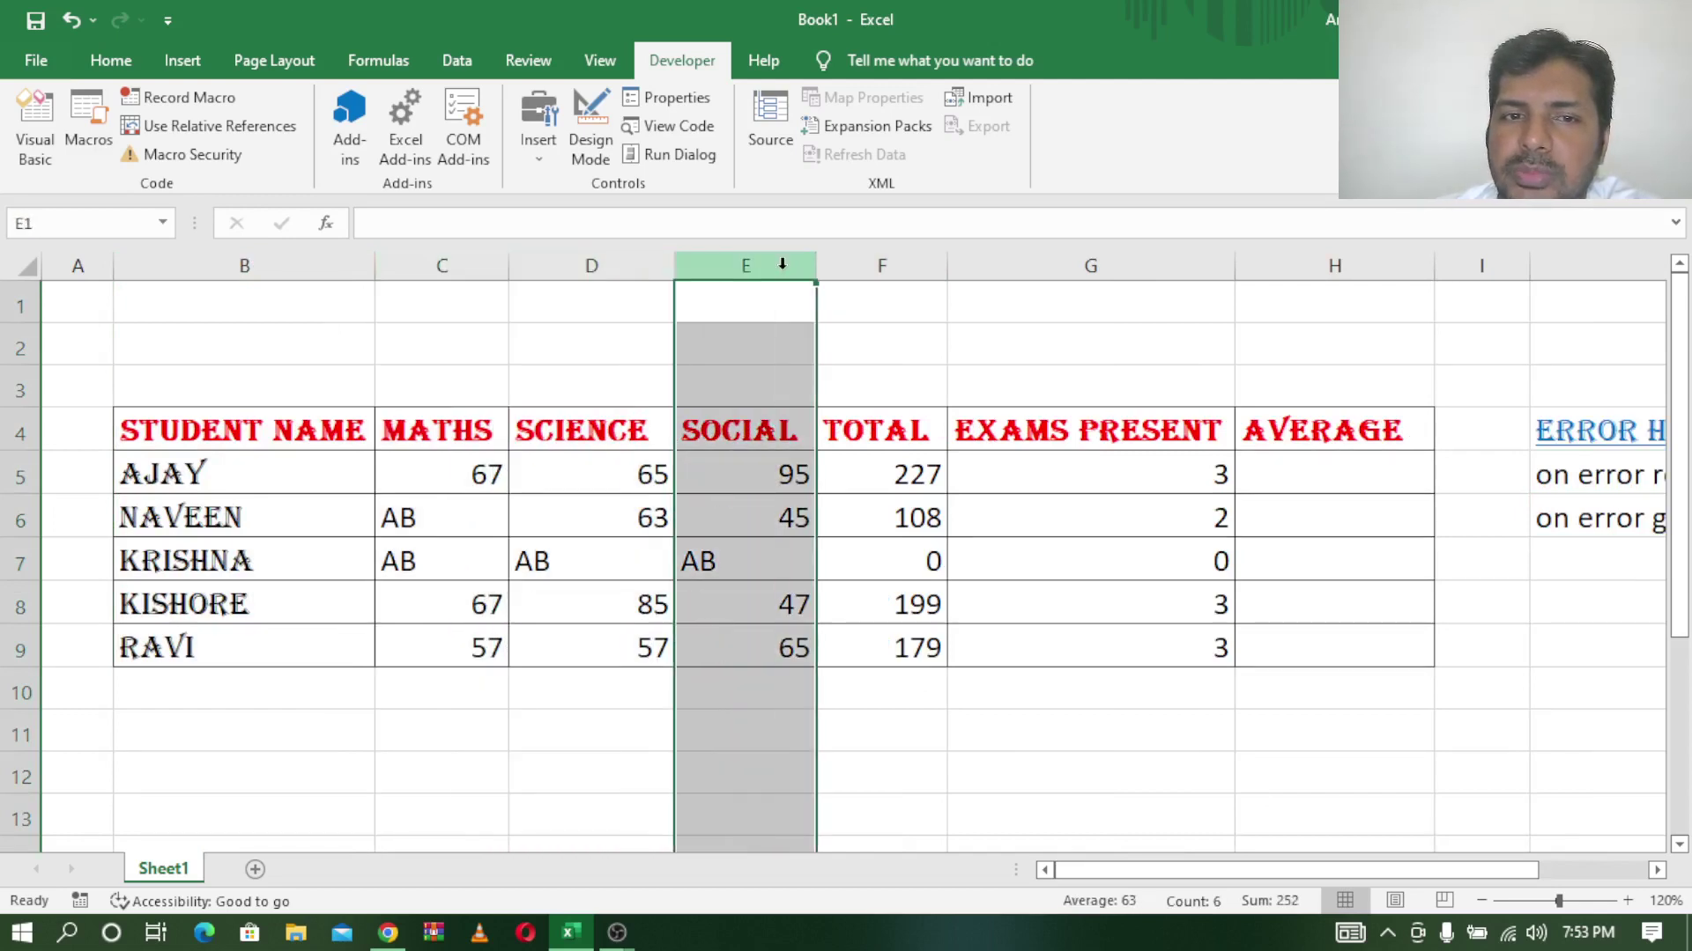
pyautogui.click(1002, 761)
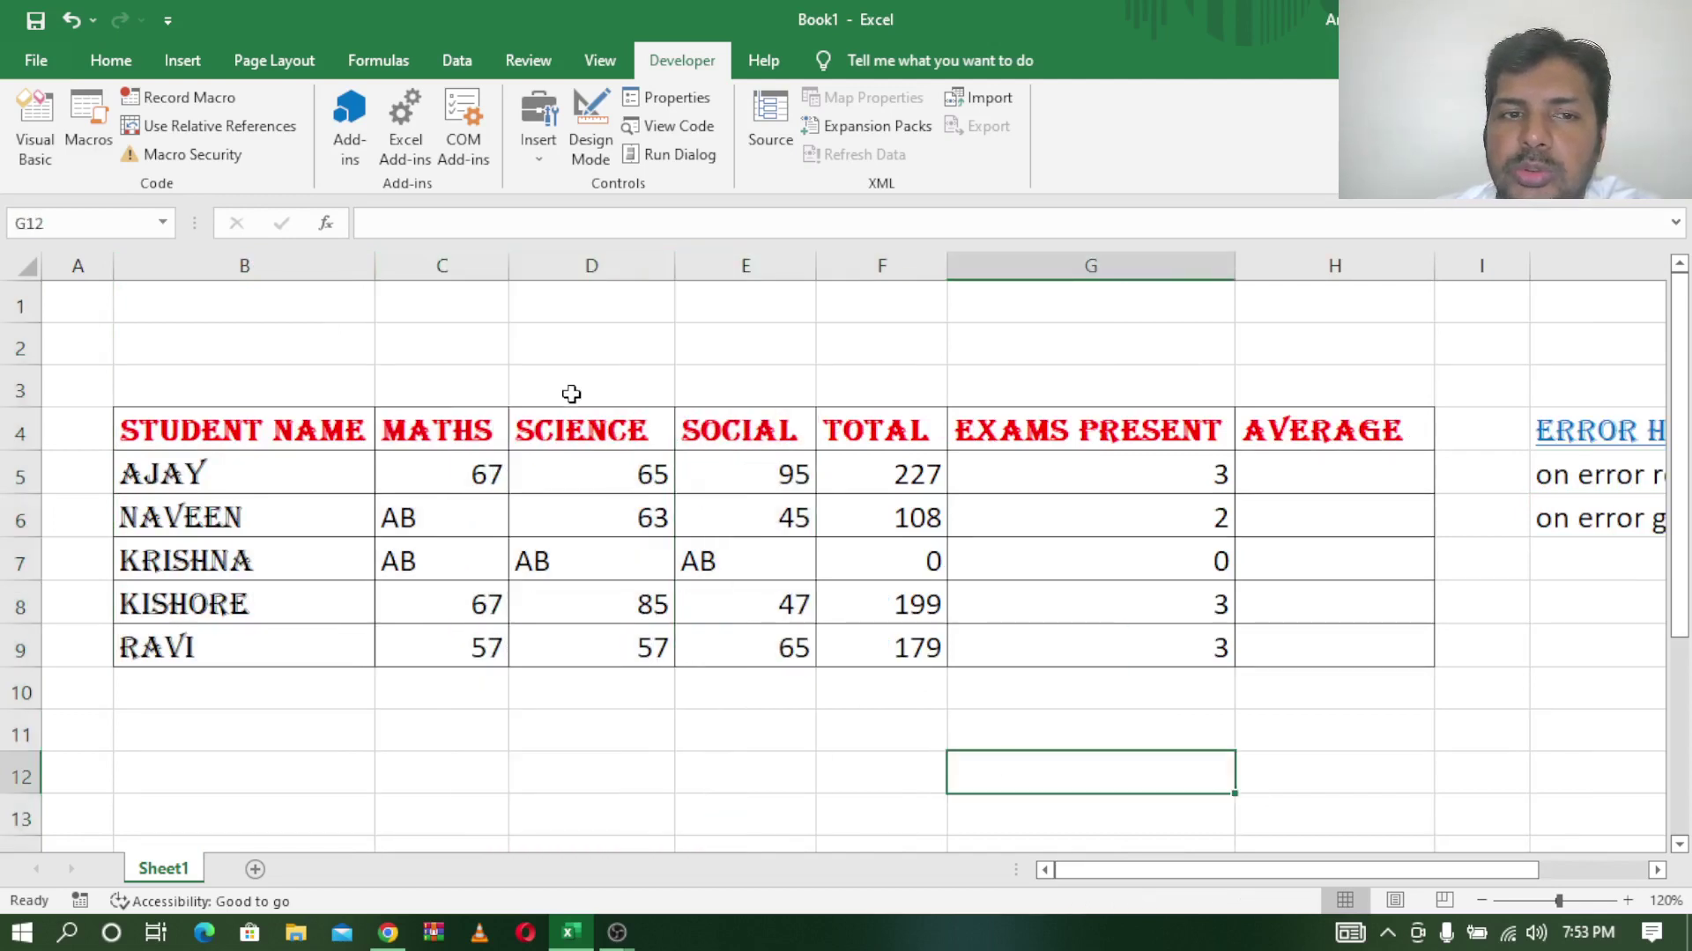
pyautogui.click(870, 265)
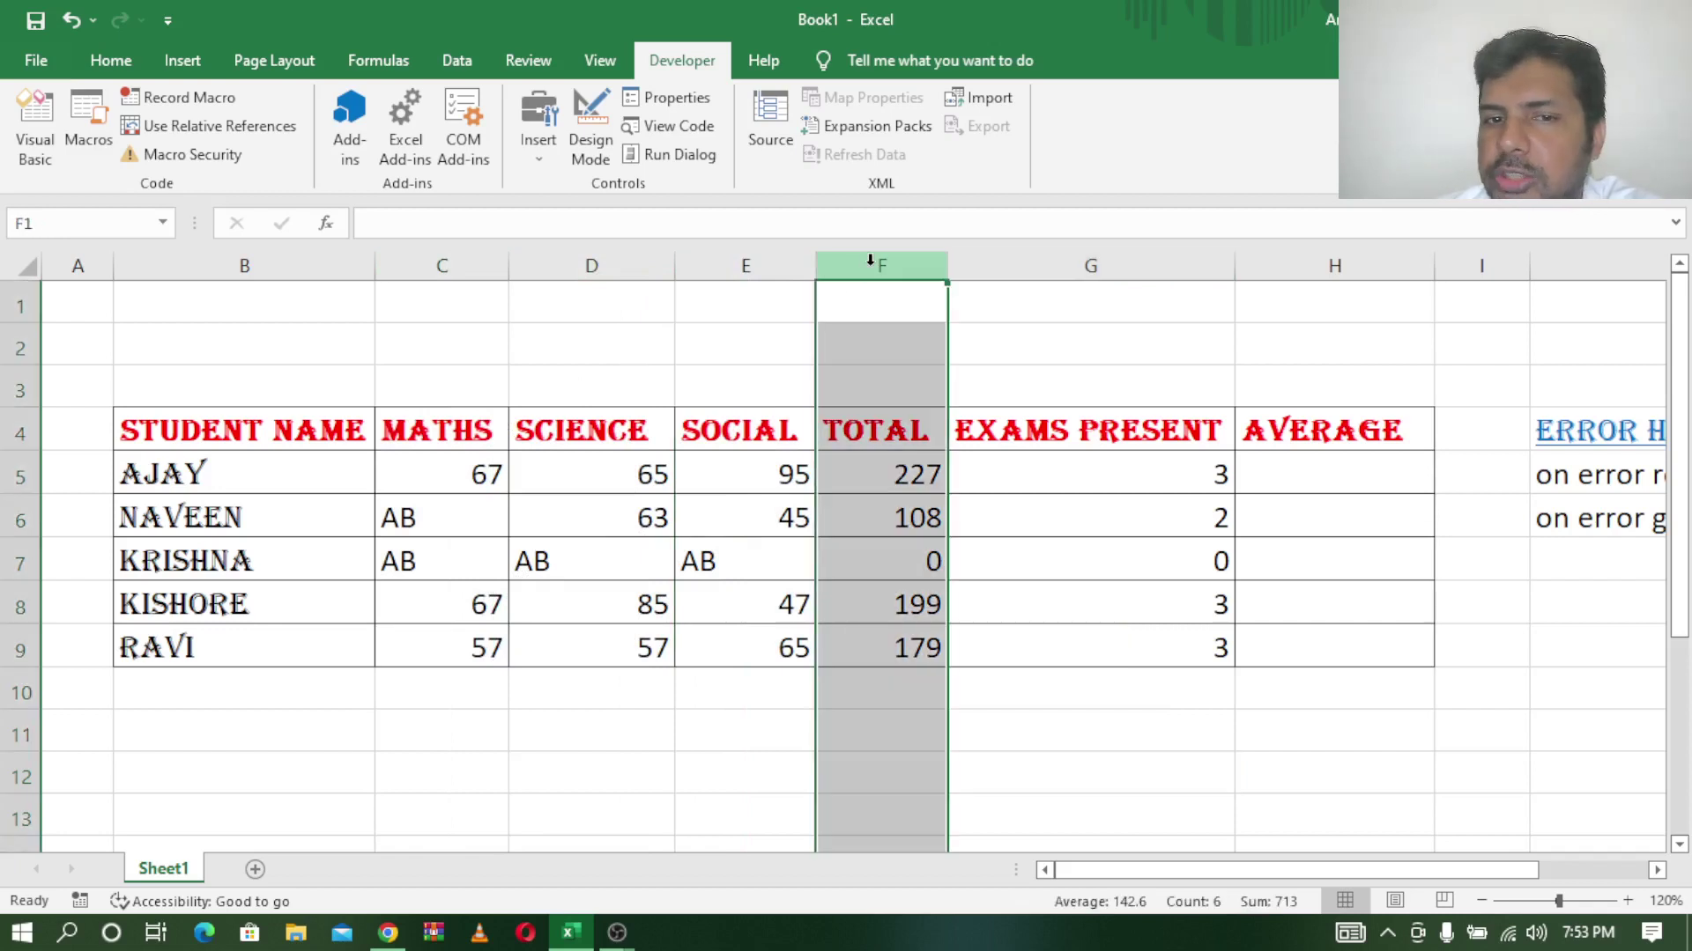
# Check row 6's absent Maths mark and row 7's absent marks with its zero total
pyautogui.click(401, 519)
pyautogui.click(253, 520)
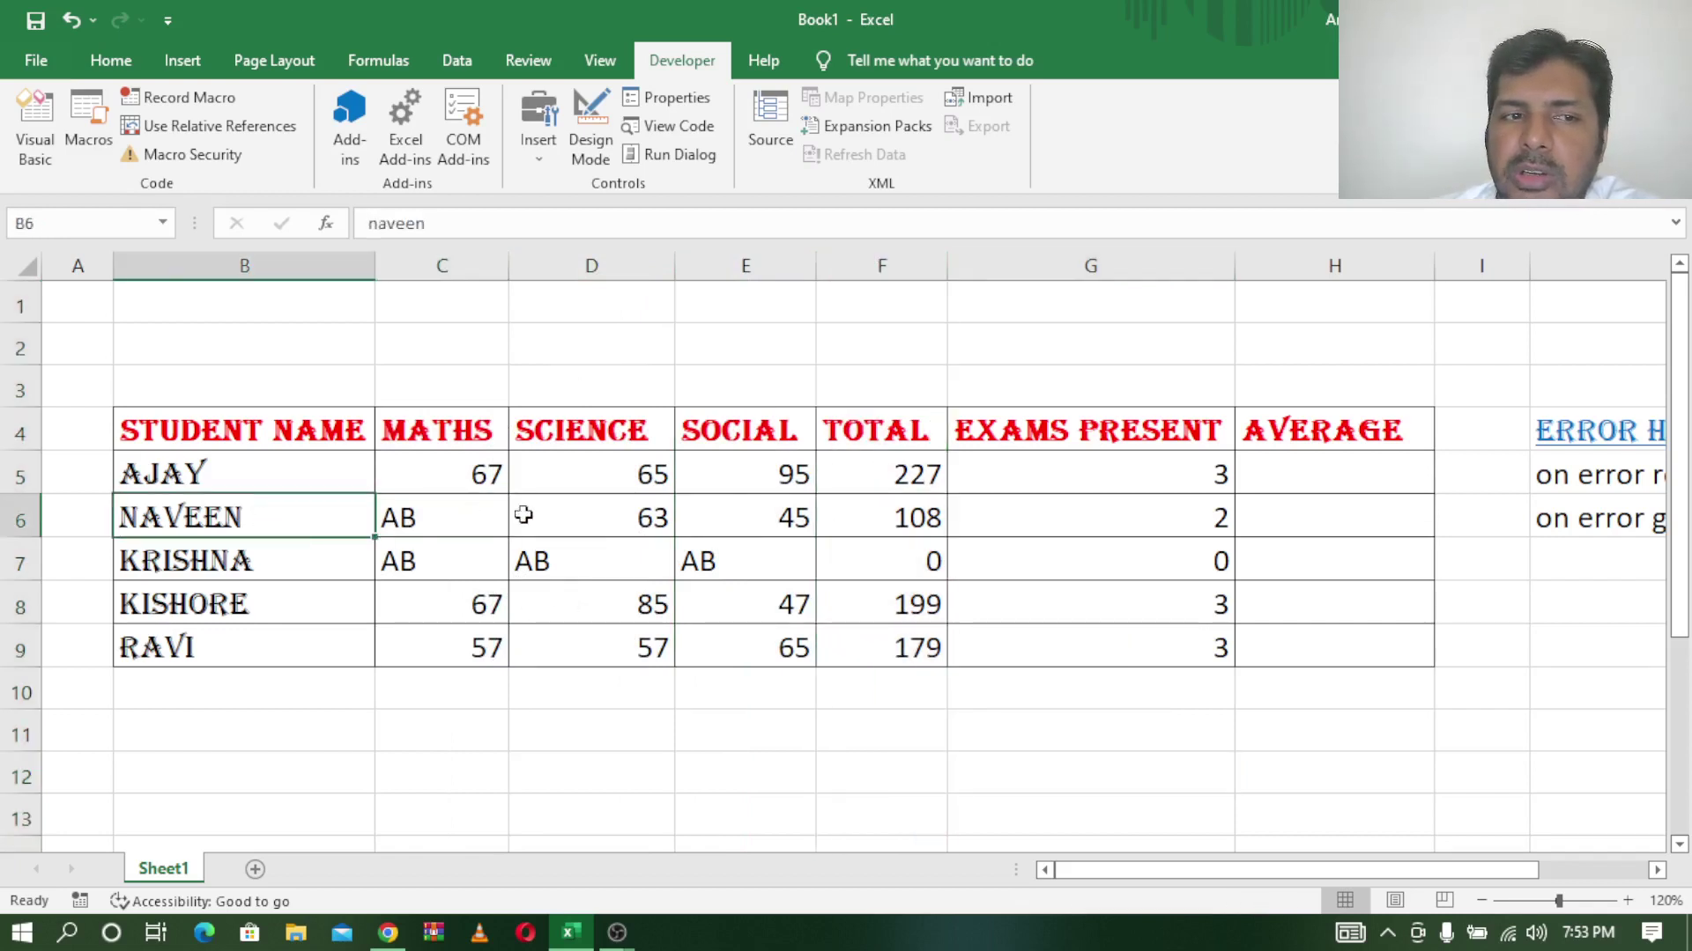
pyautogui.click(647, 519)
pyautogui.click(793, 525)
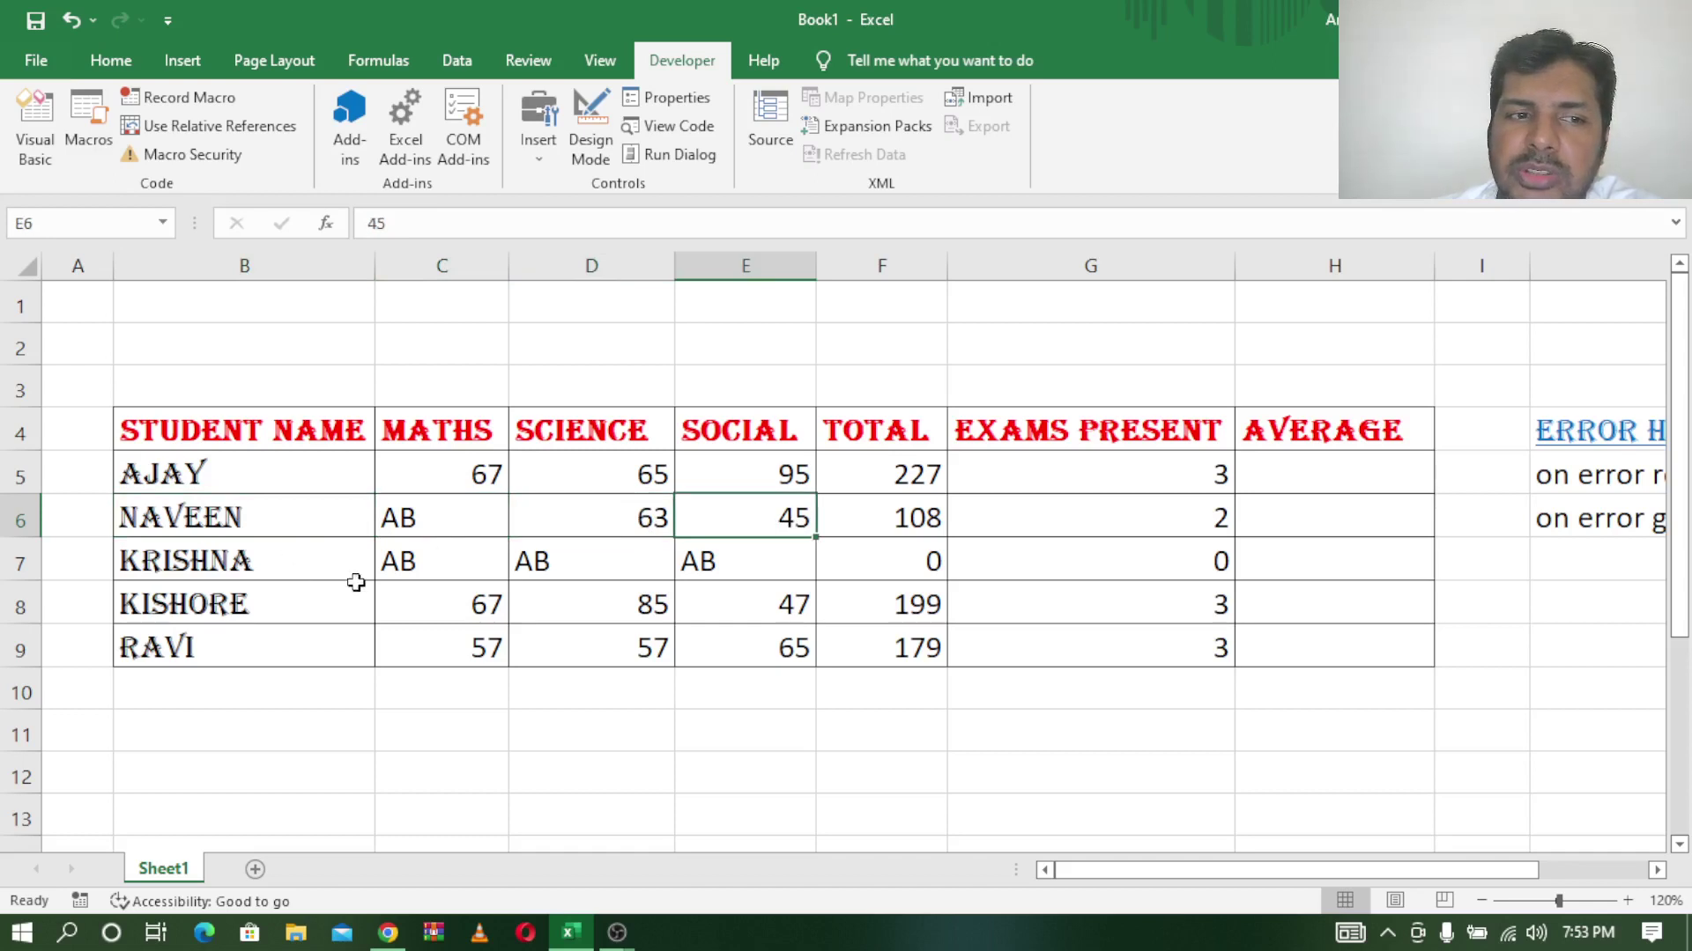
pyautogui.click(415, 548)
pyautogui.click(585, 564)
pyautogui.click(731, 560)
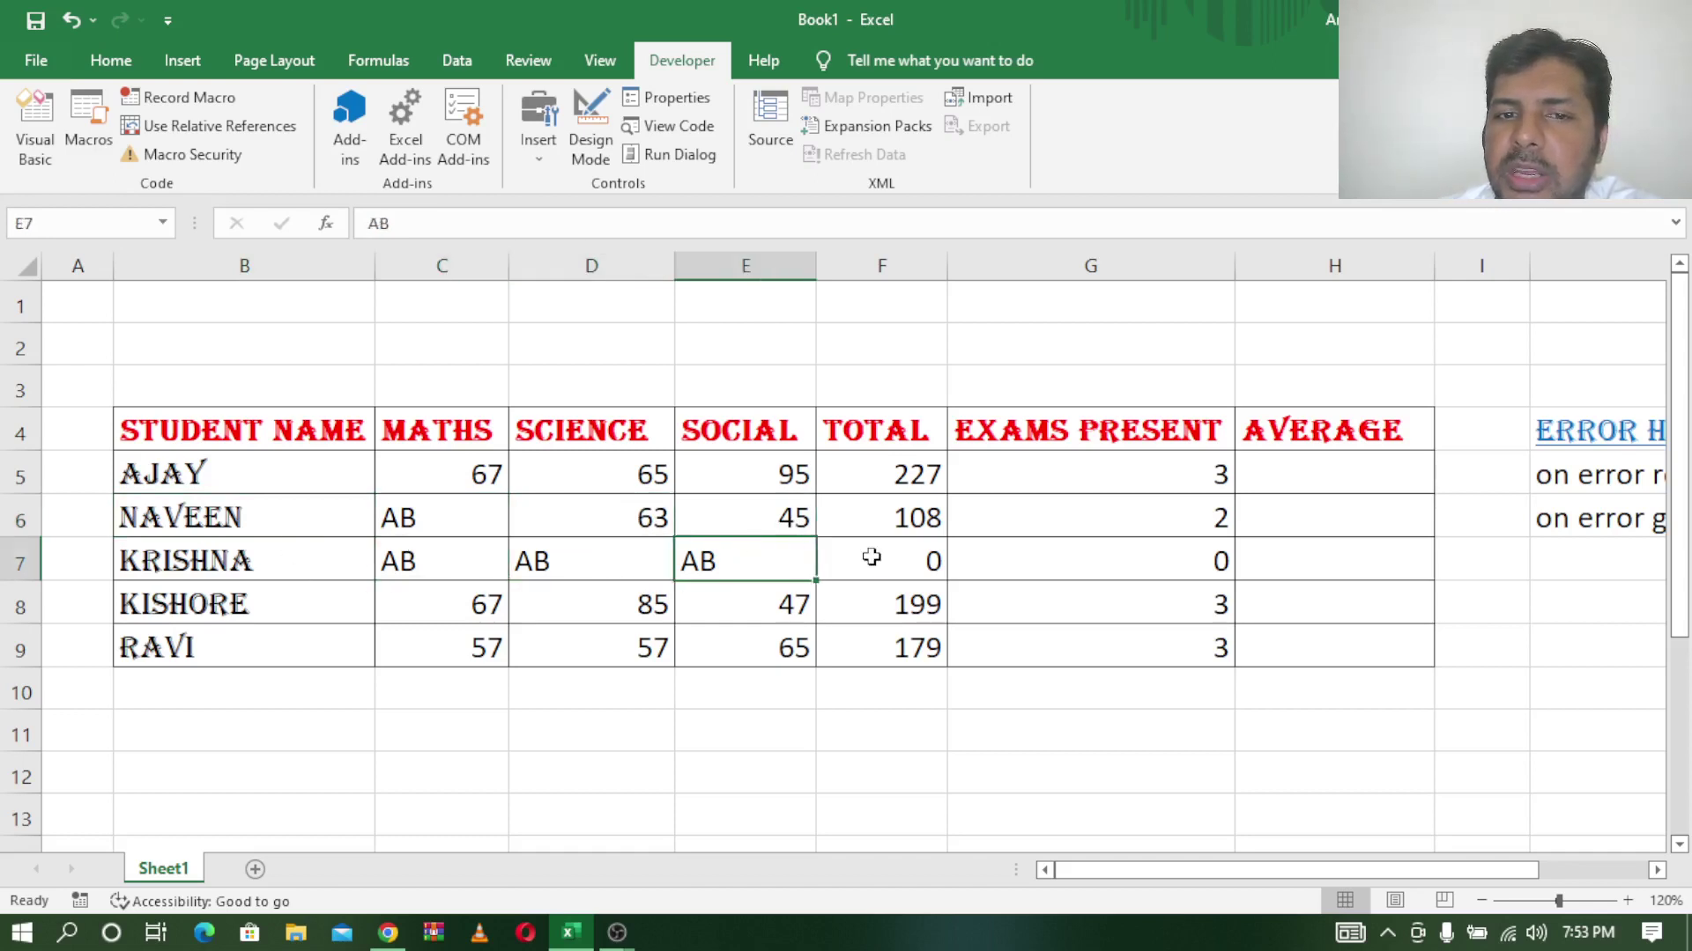
pyautogui.click(891, 553)
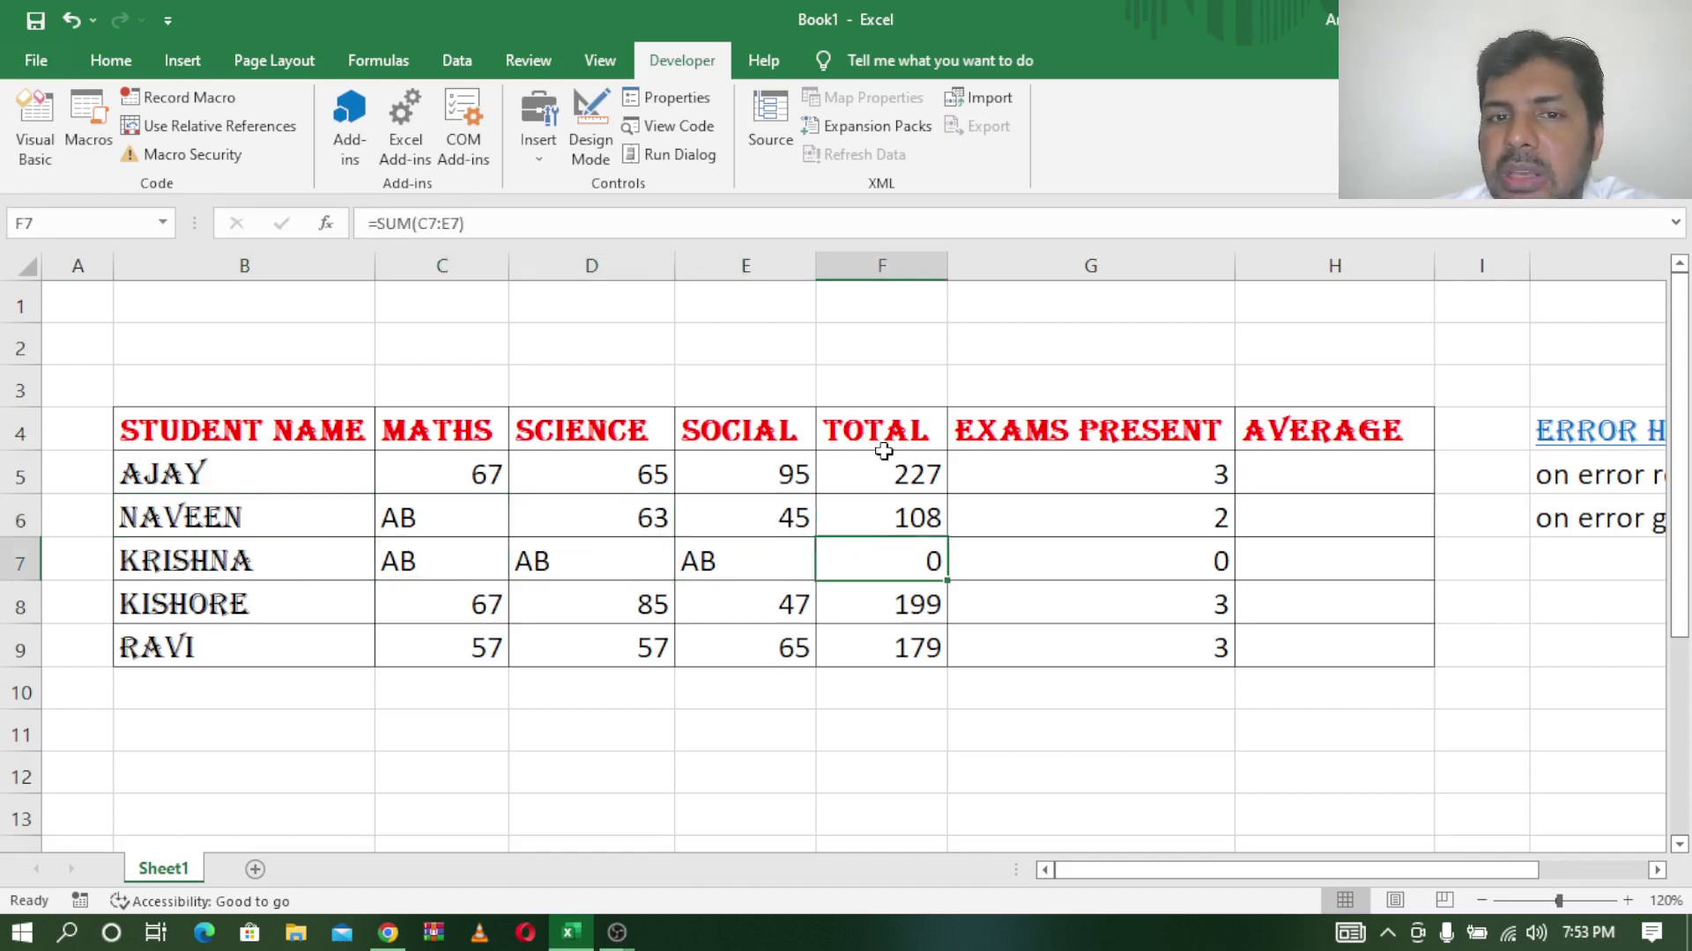
pyautogui.click(1351, 508)
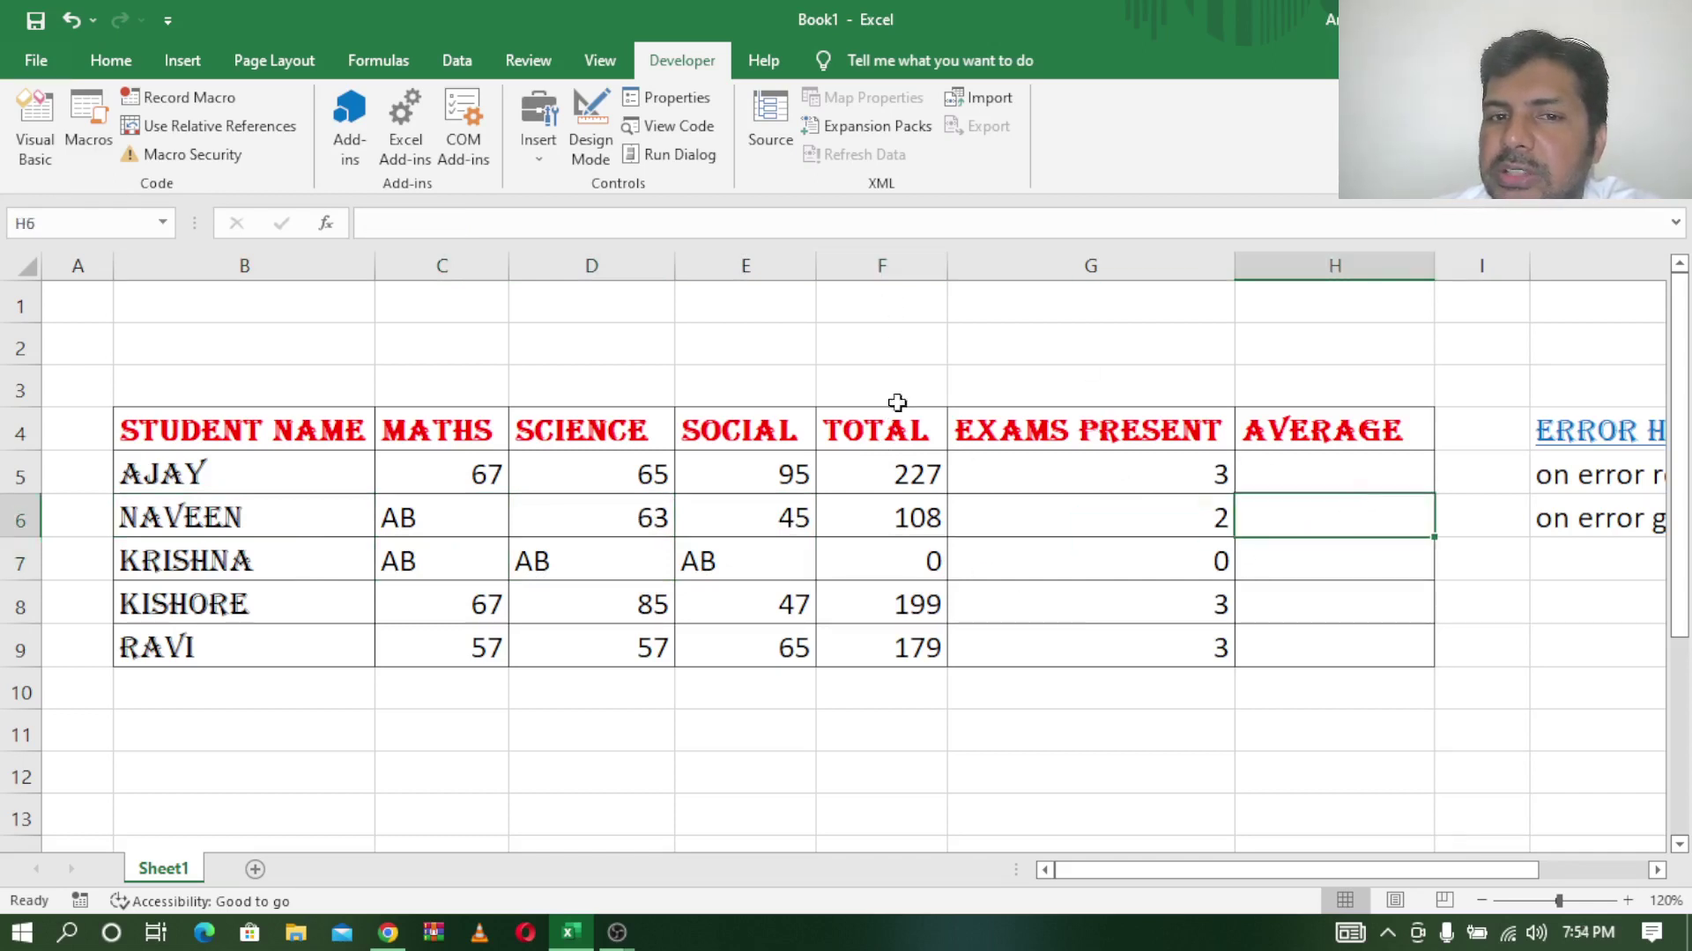
# Review the TOTAL and EXAMS PRESENT columns, including F7's SUM formula and G7's zero count
pyautogui.click(894, 258)
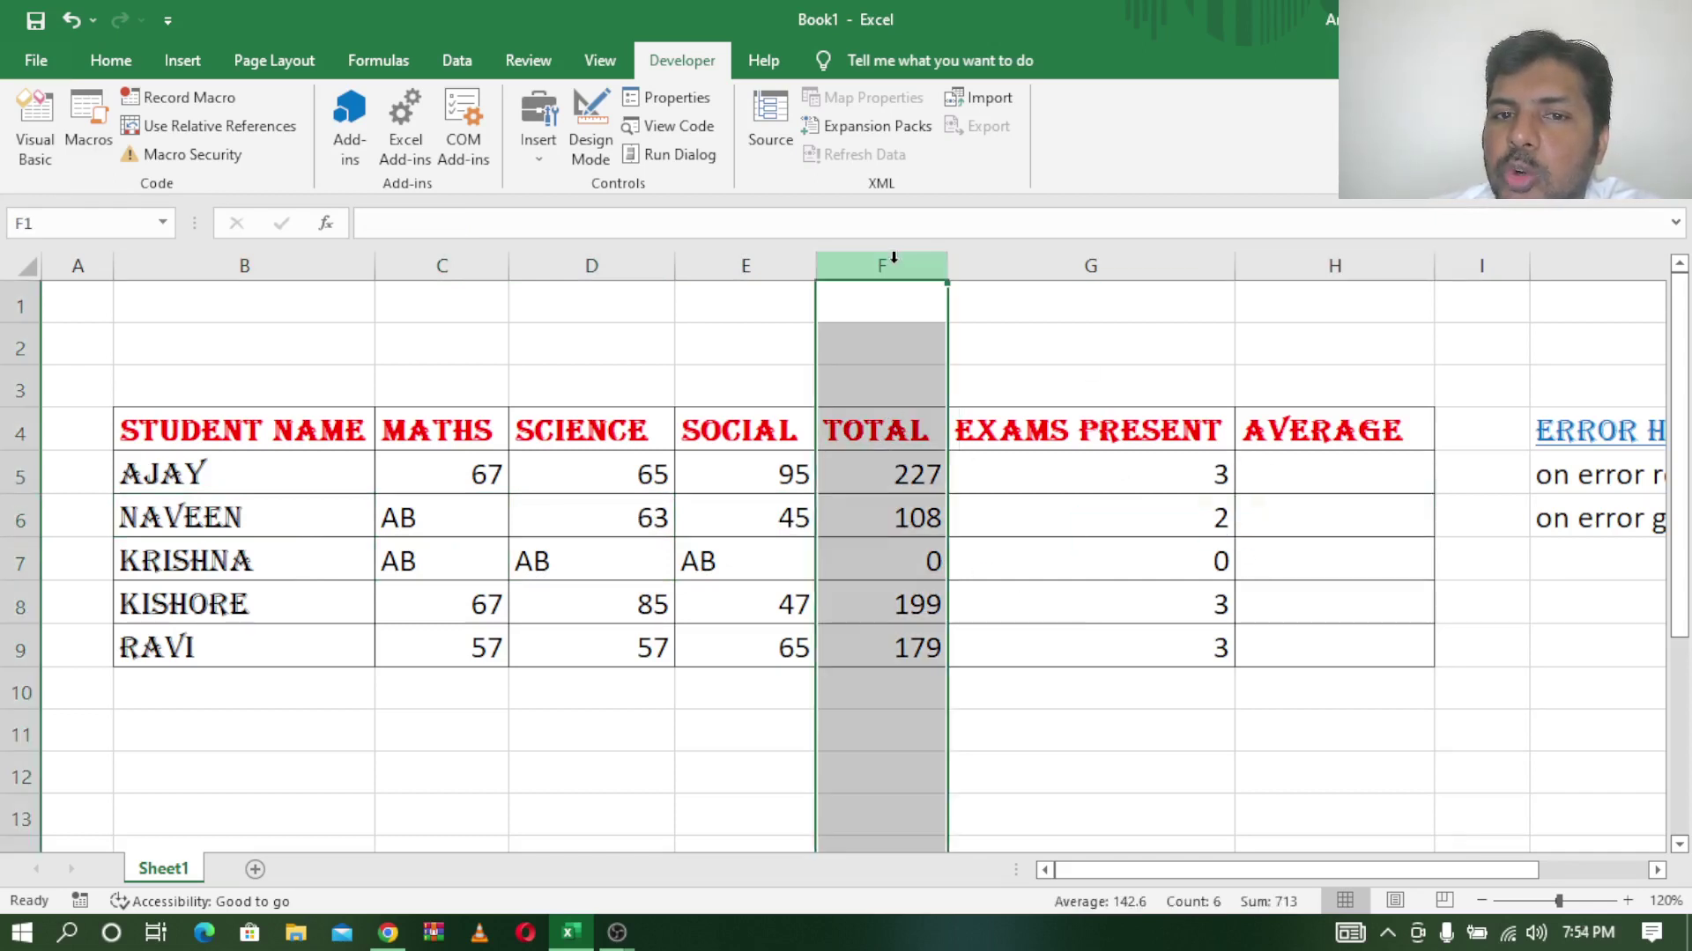
pyautogui.click(1122, 261)
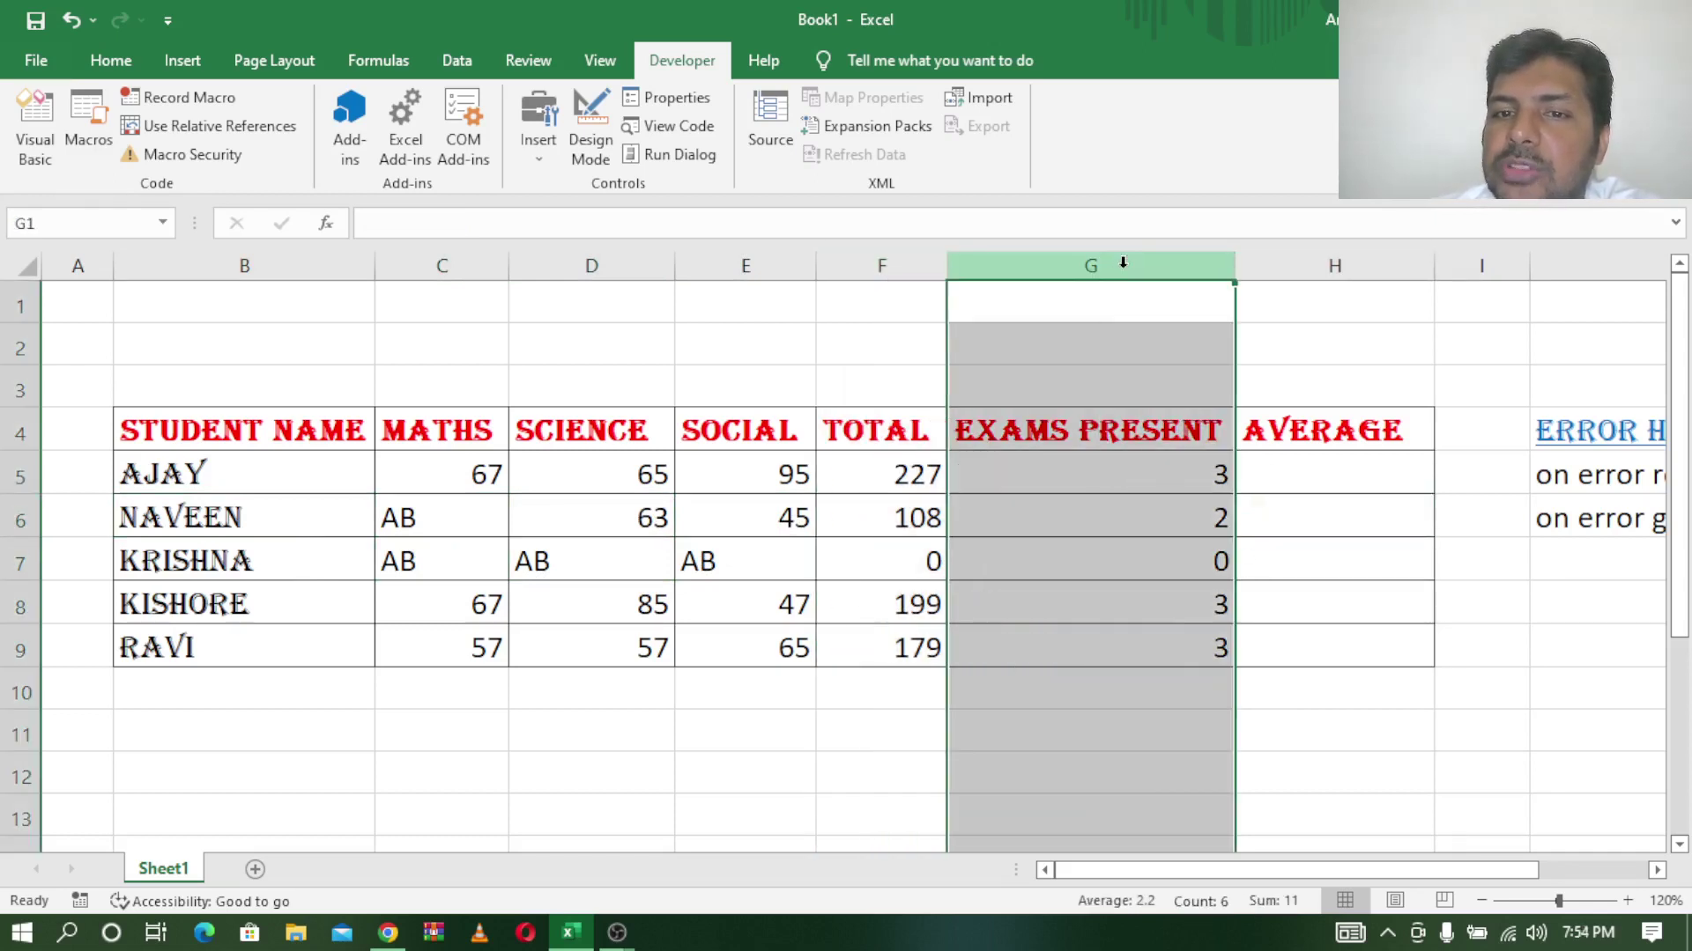
pyautogui.click(1054, 522)
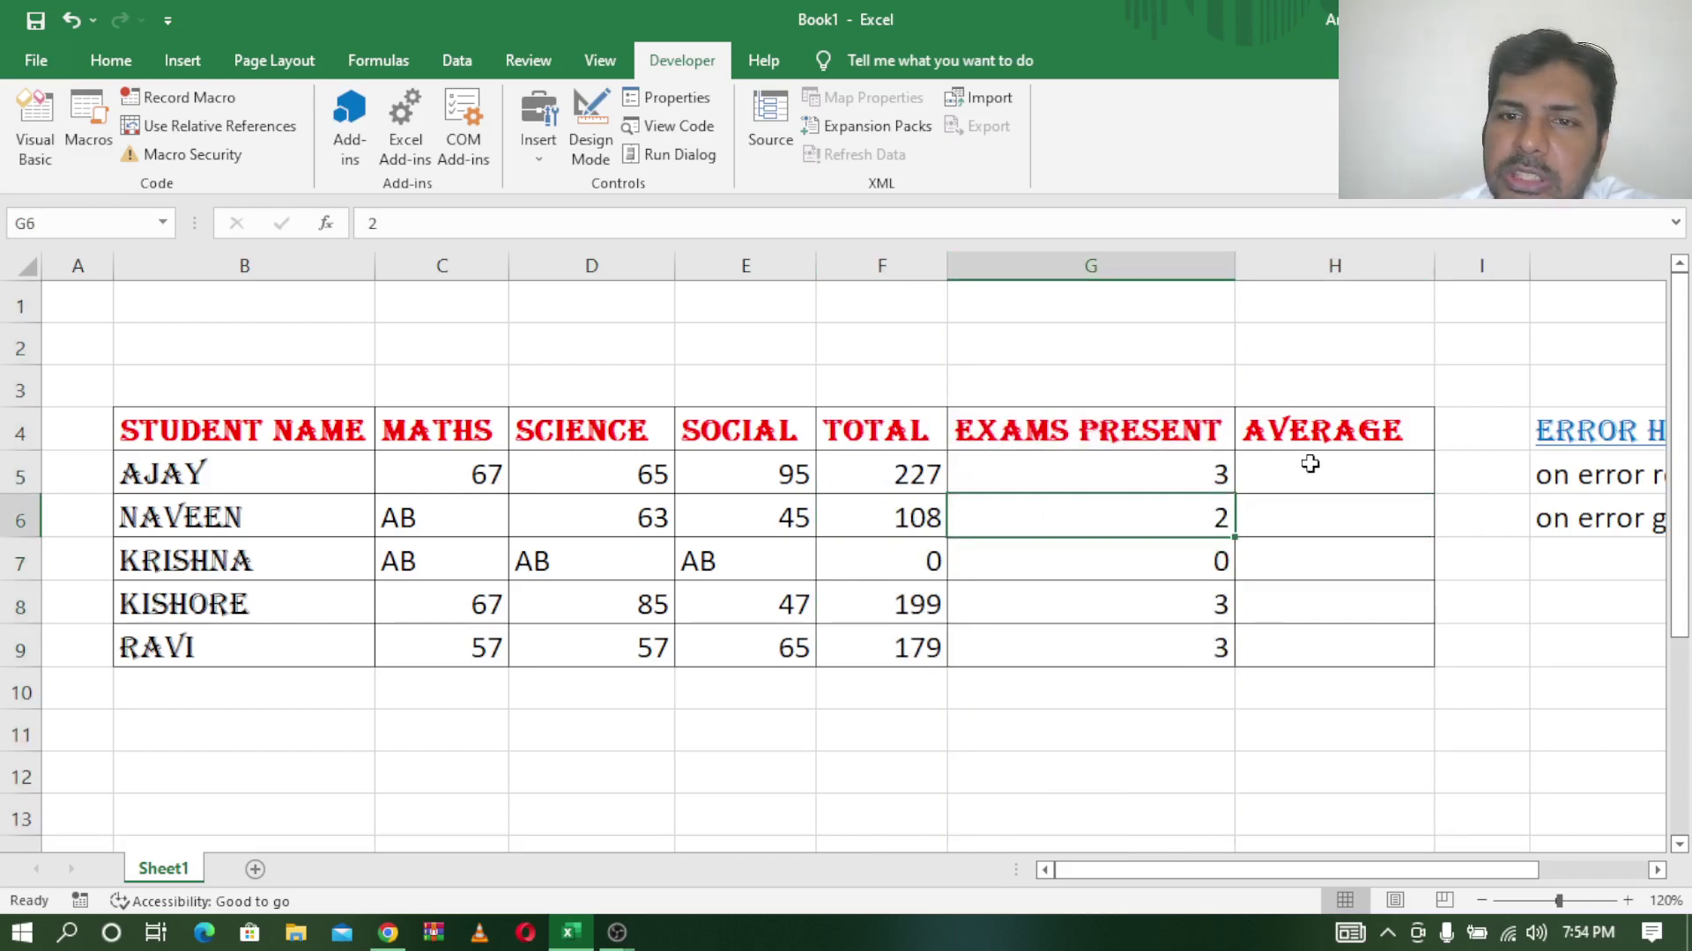
pyautogui.click(1112, 259)
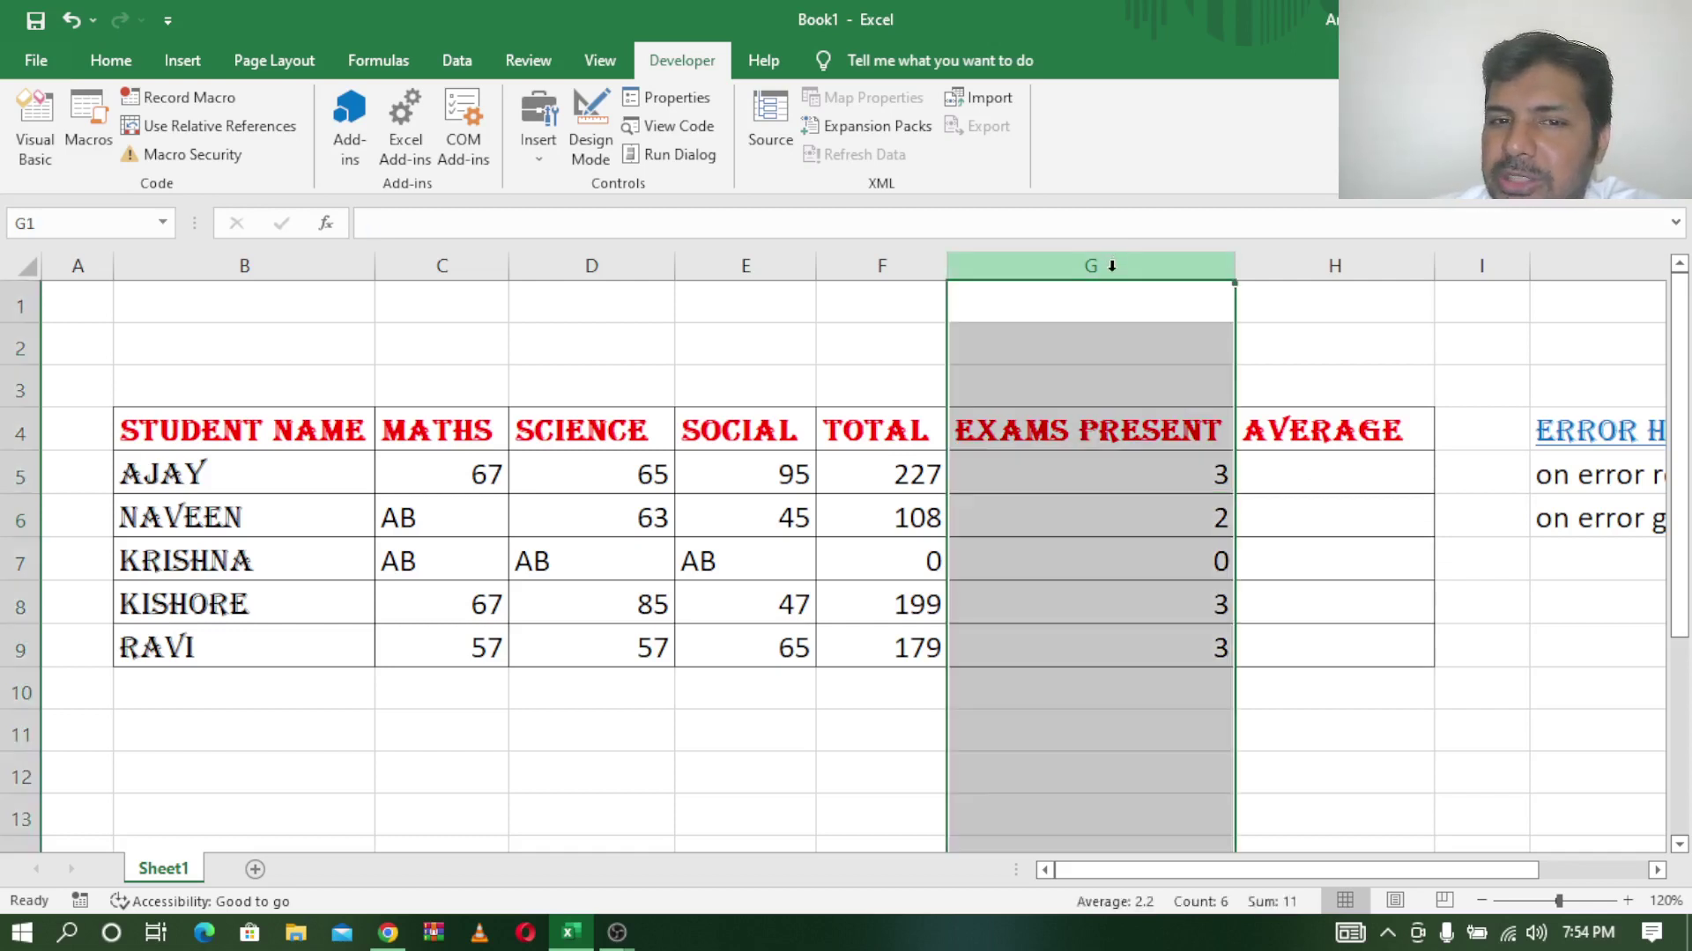
pyautogui.click(905, 566)
pyautogui.click(1090, 561)
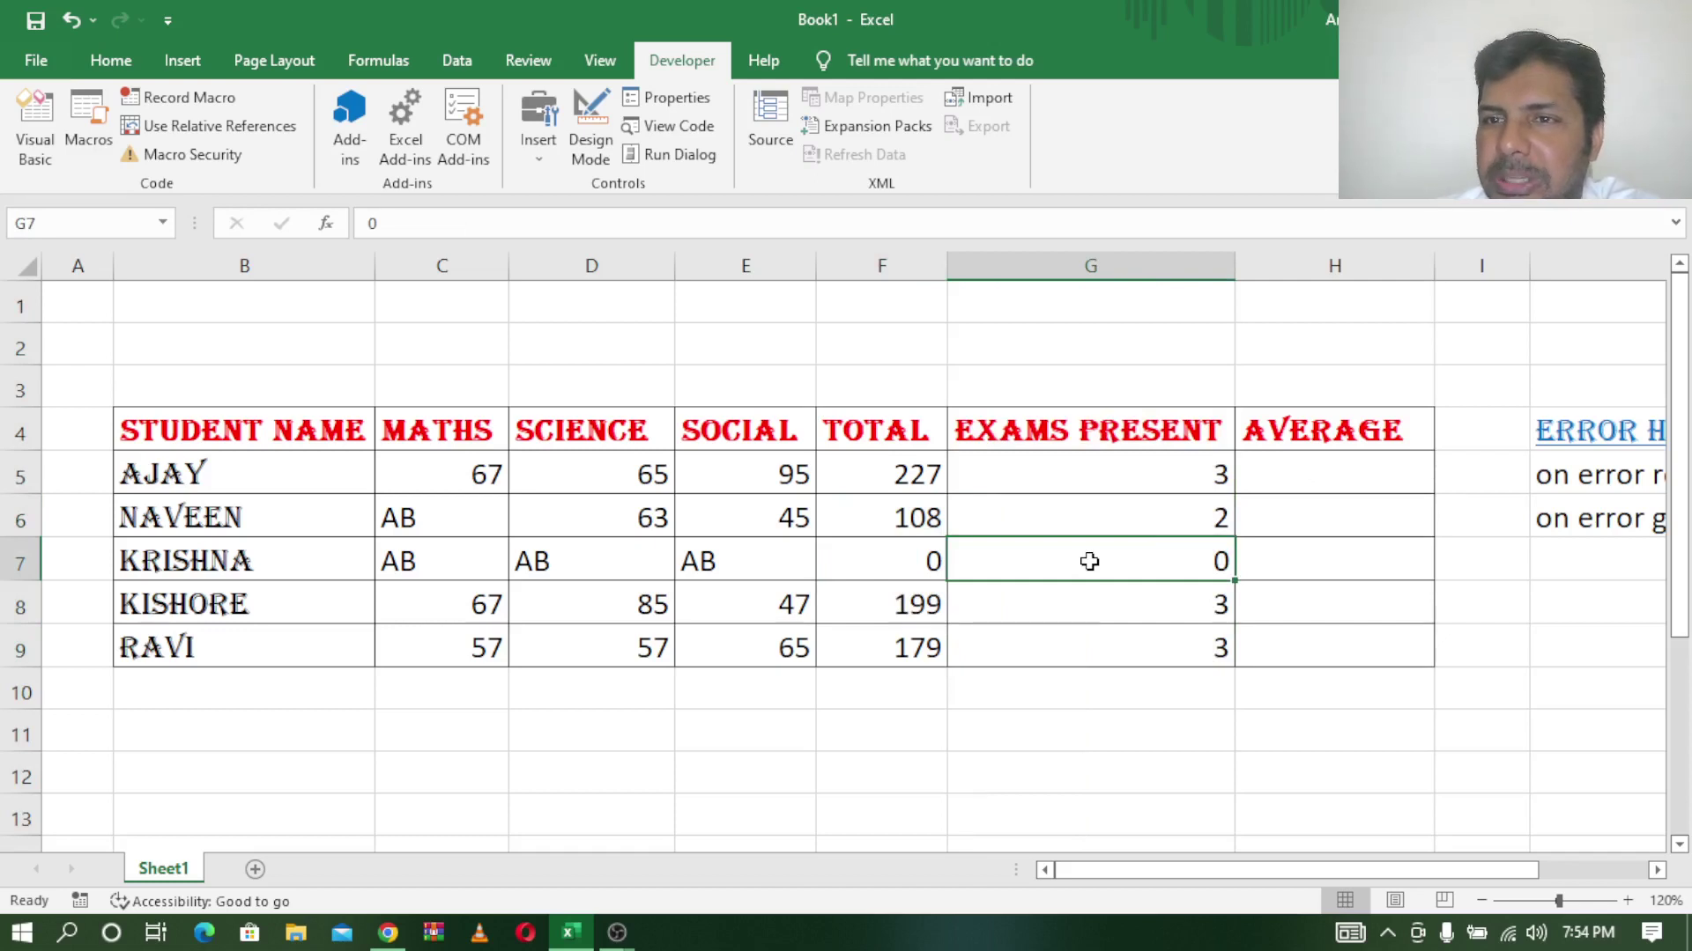
pyautogui.click(915, 558)
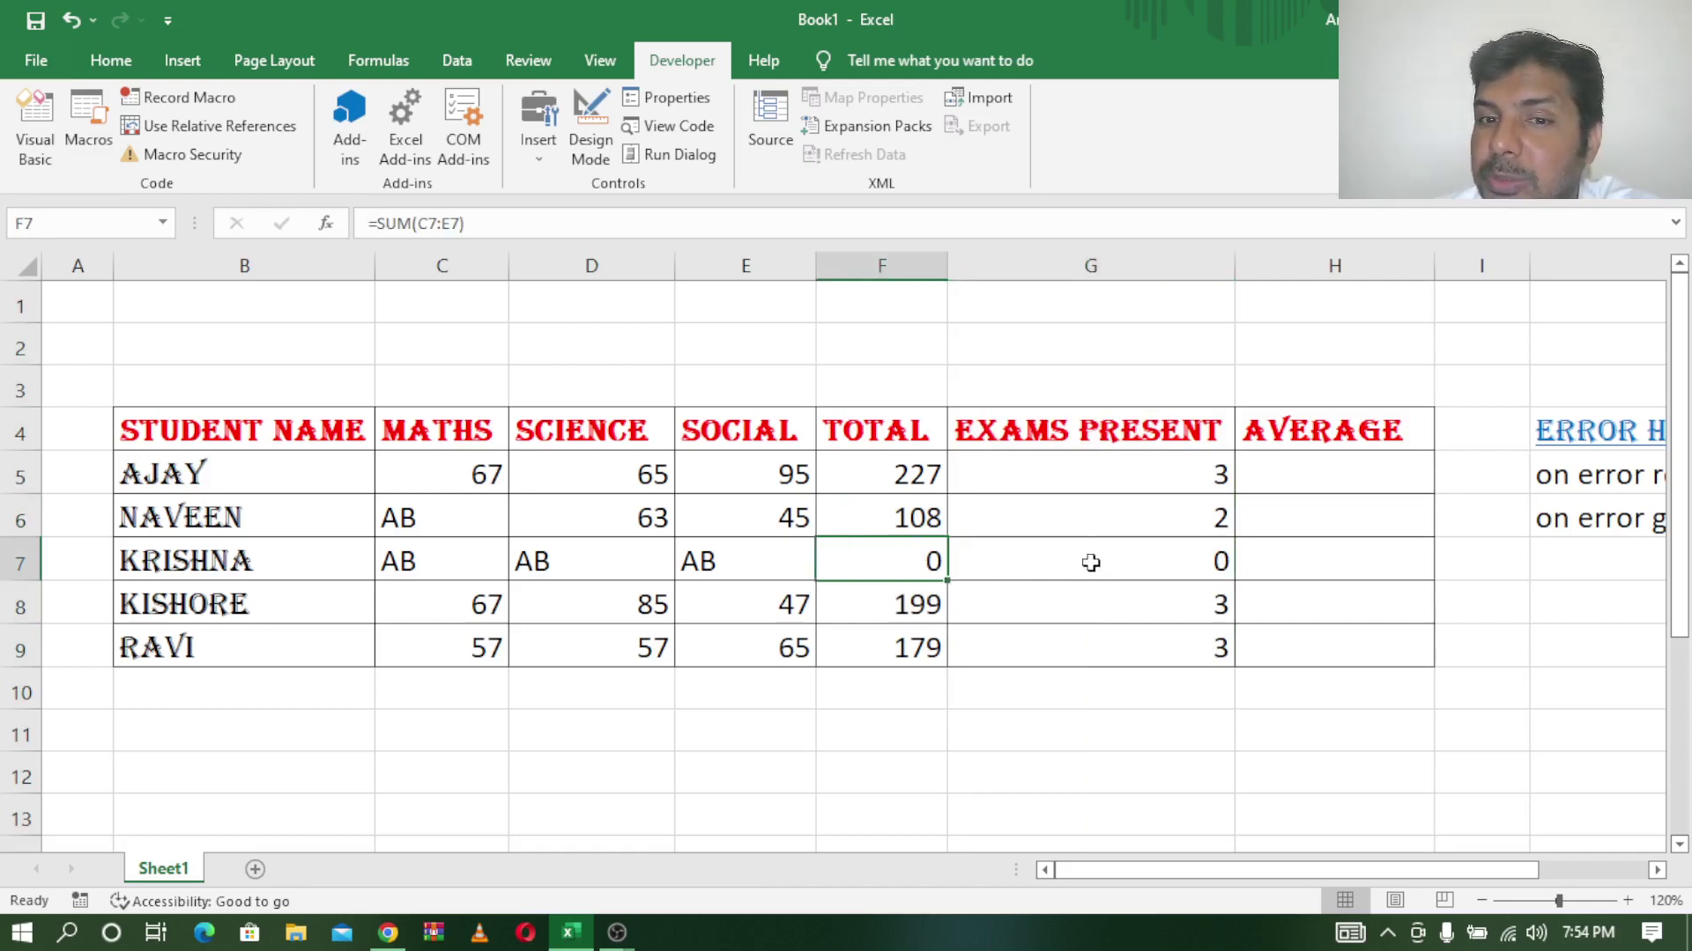
pyautogui.click(1091, 563)
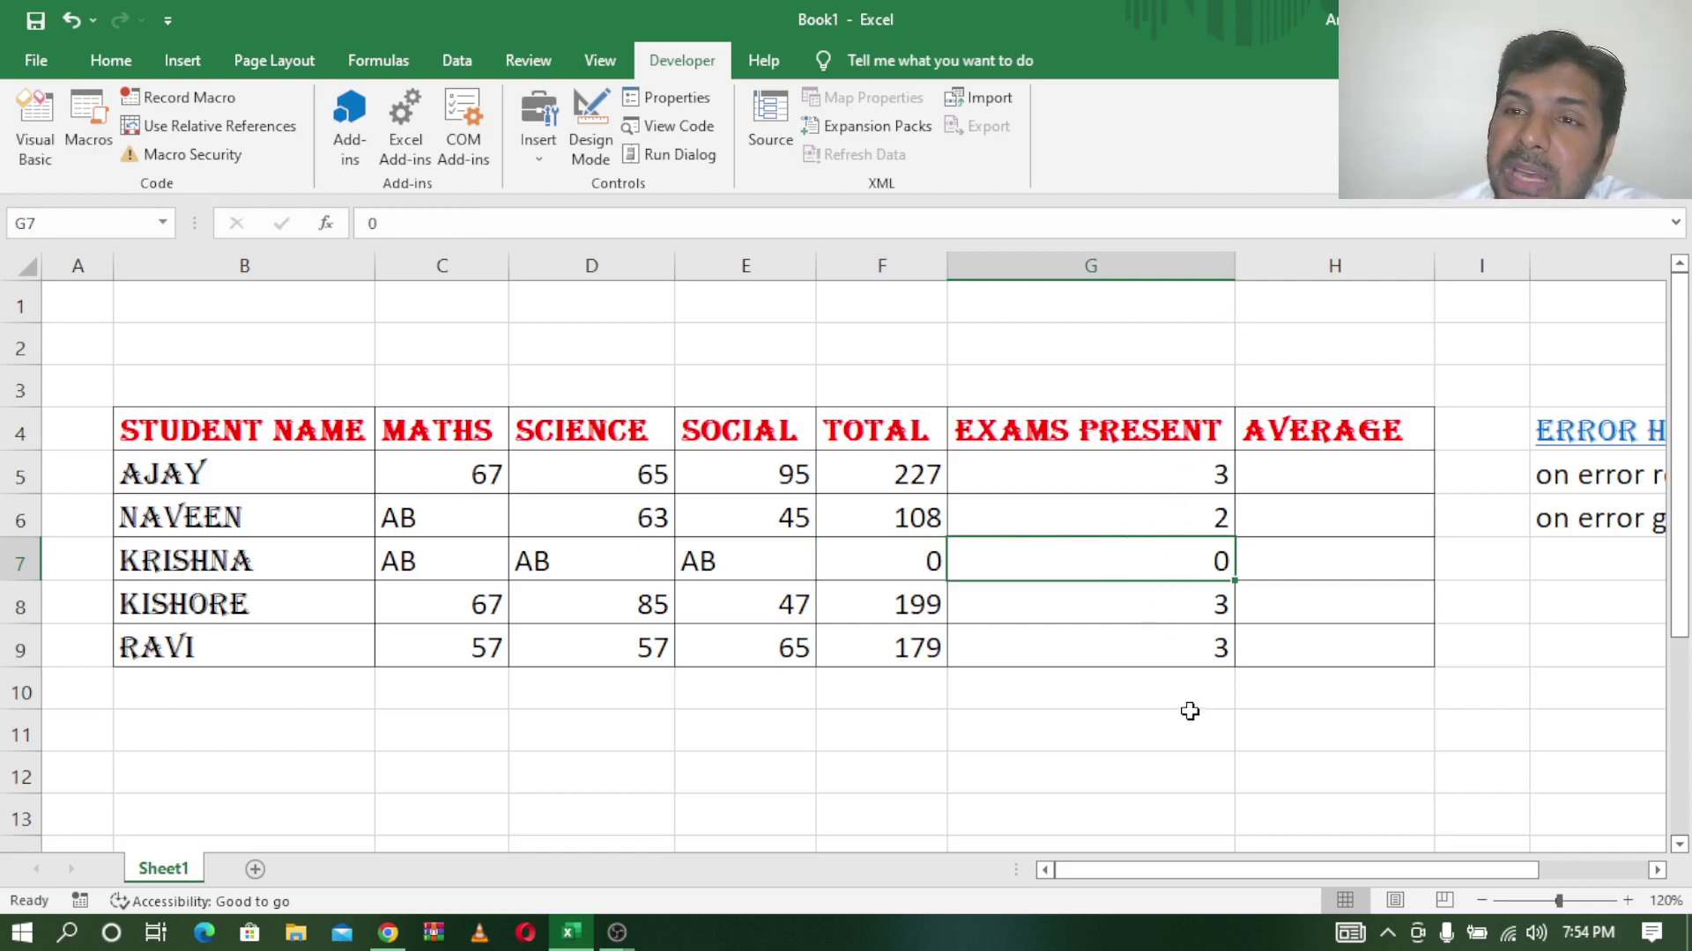
pyautogui.click(1095, 748)
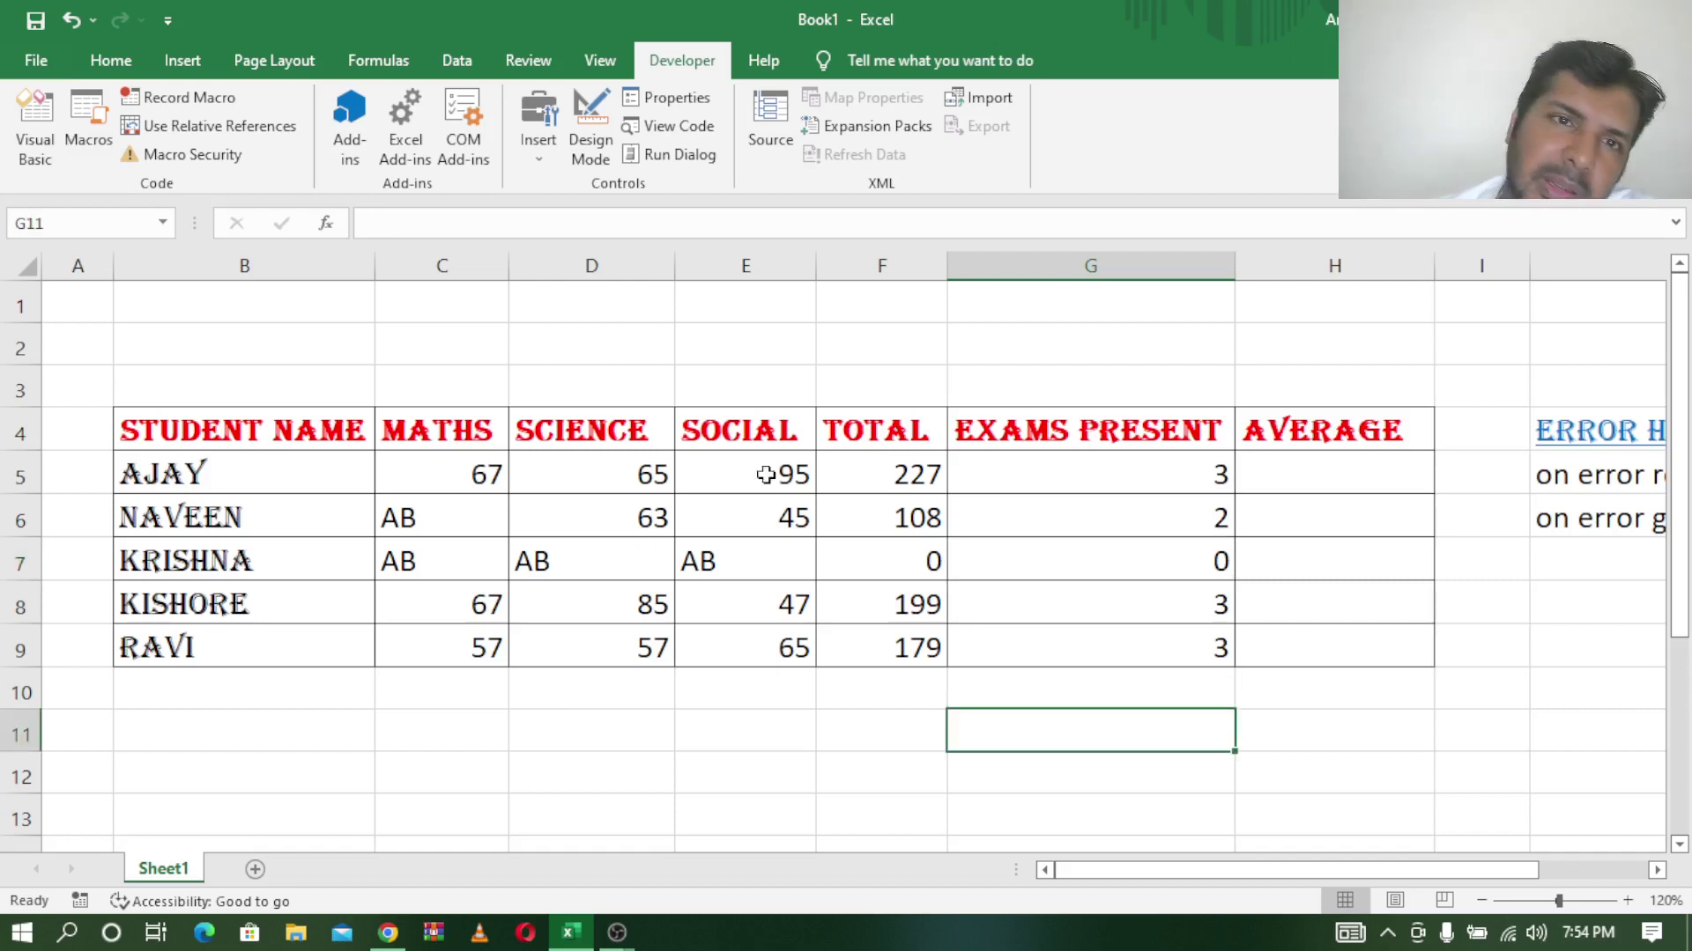
# Insert a new module in the VBA editor and create an empty Sub error_handling() macro
pyautogui.click(34, 123)
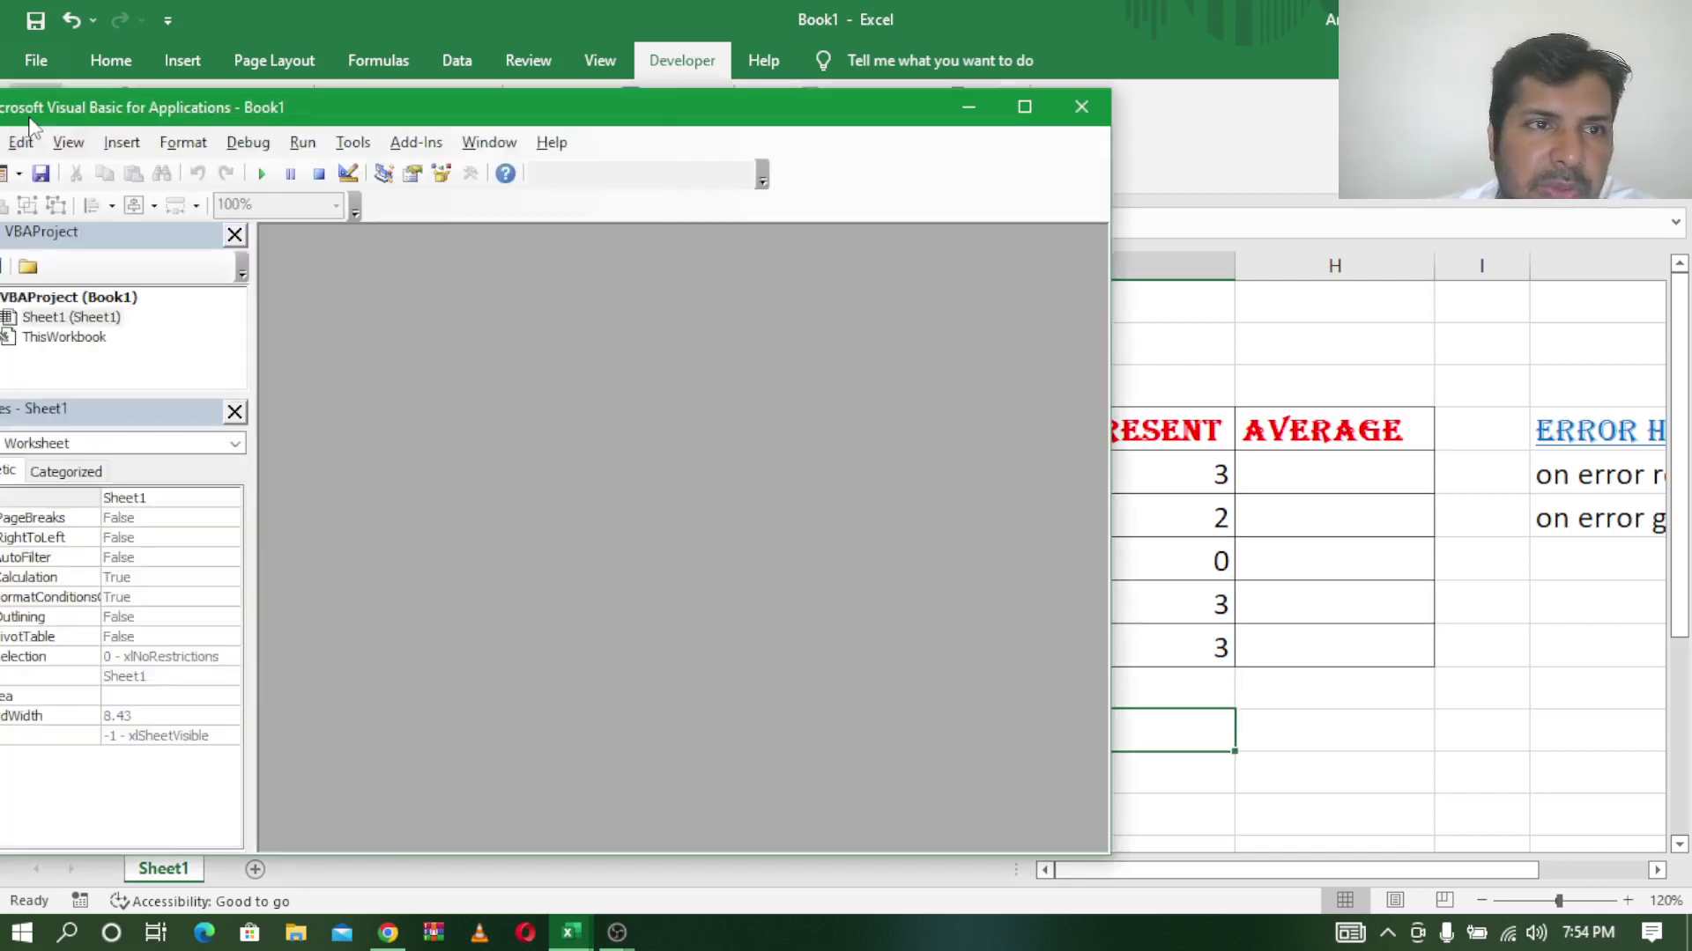
pyautogui.click(121, 142)
pyautogui.click(153, 221)
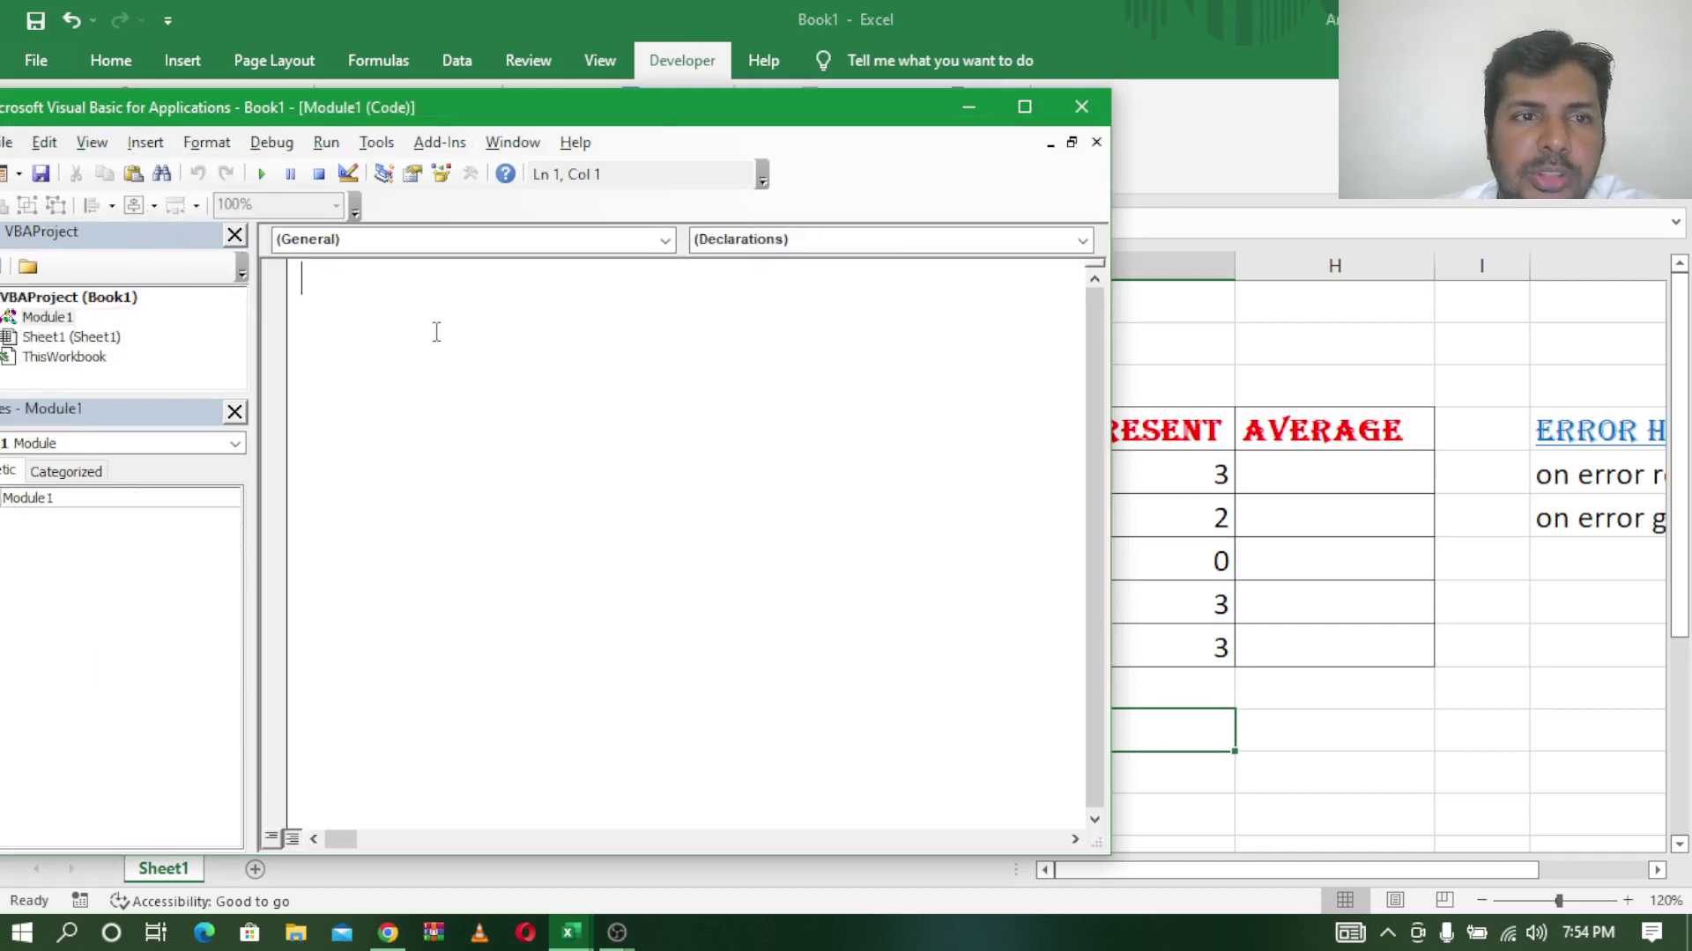
pyautogui.write('sub')
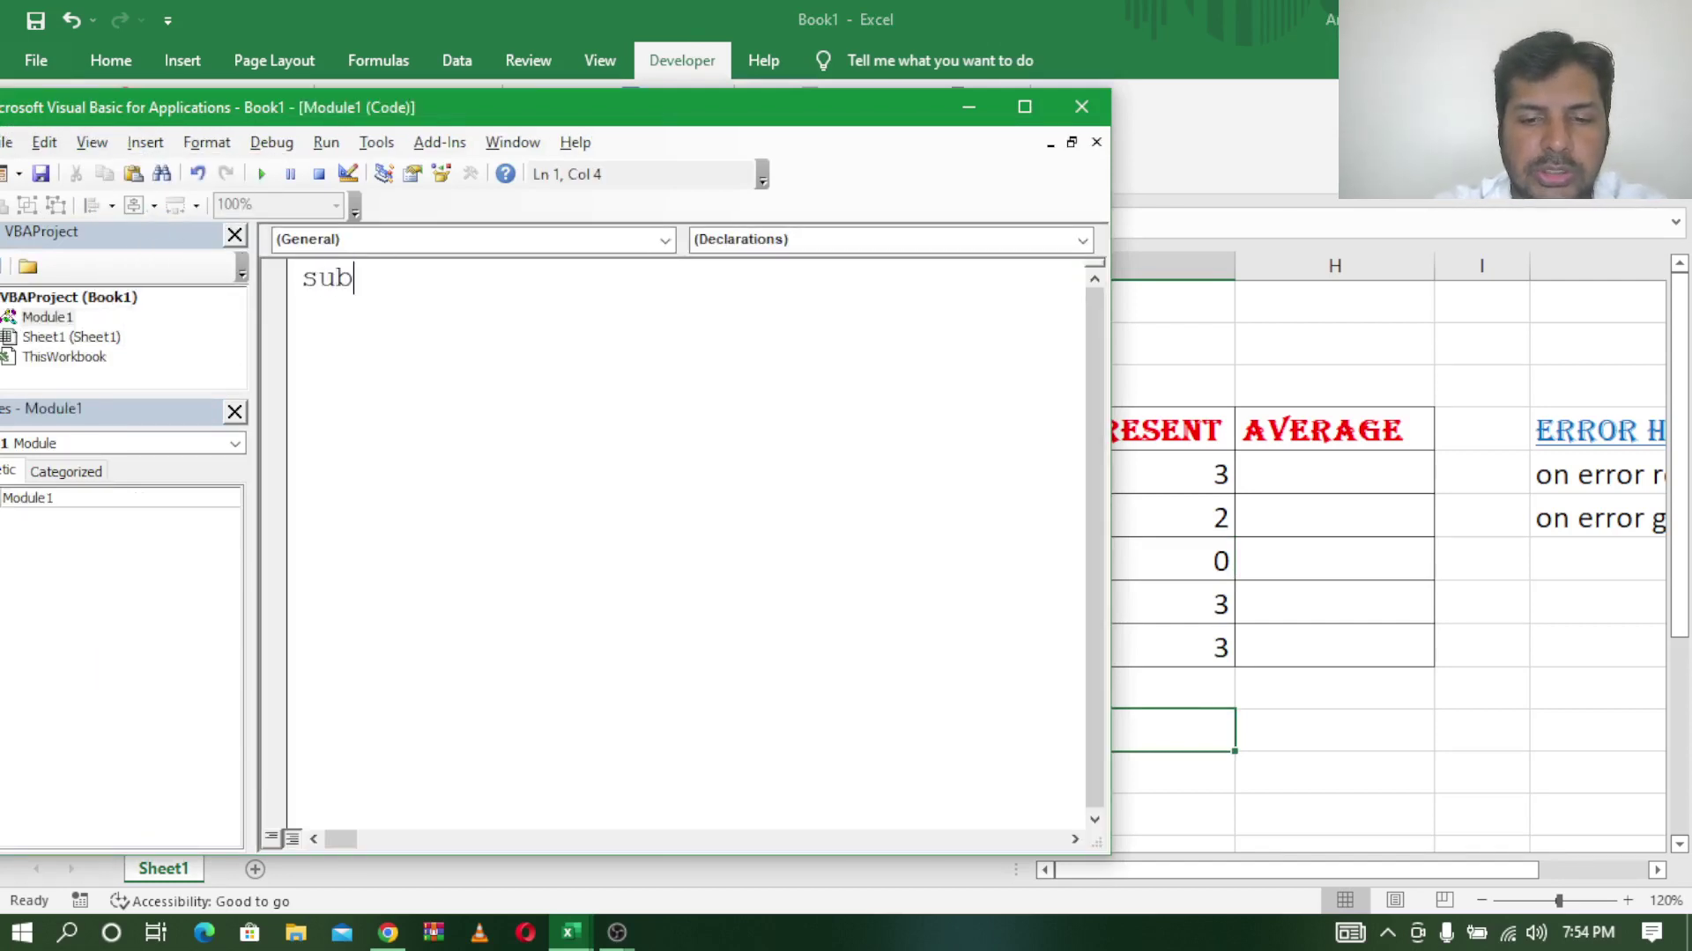
pyautogui.write(' error')
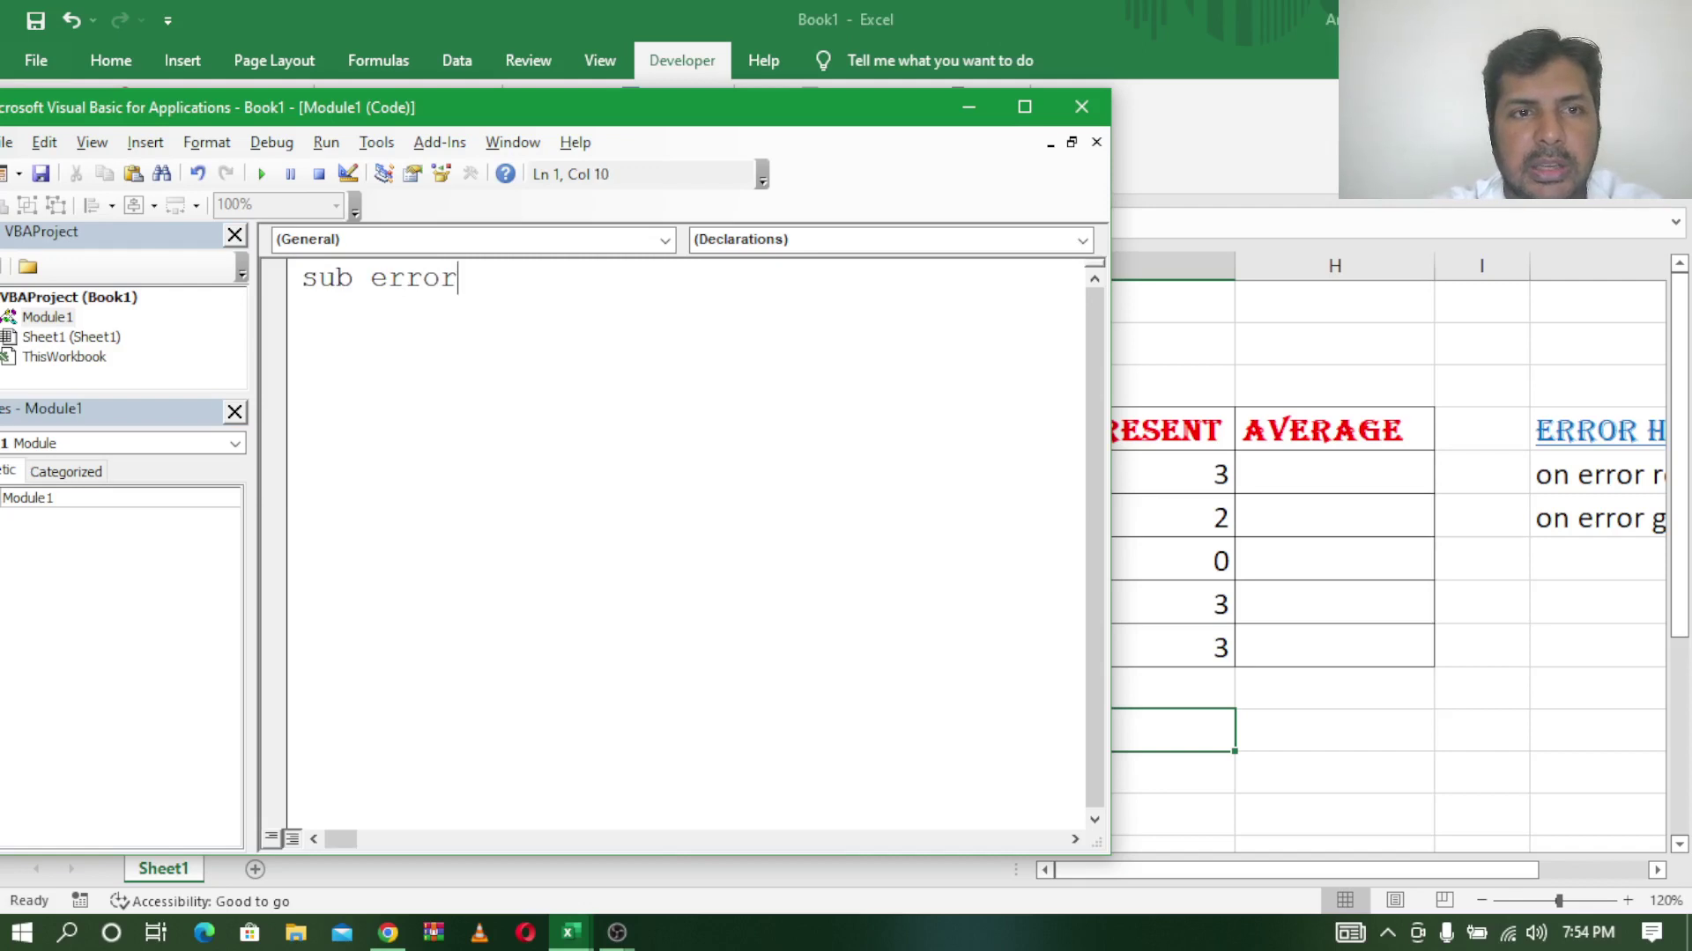
pyautogui.write('_han')
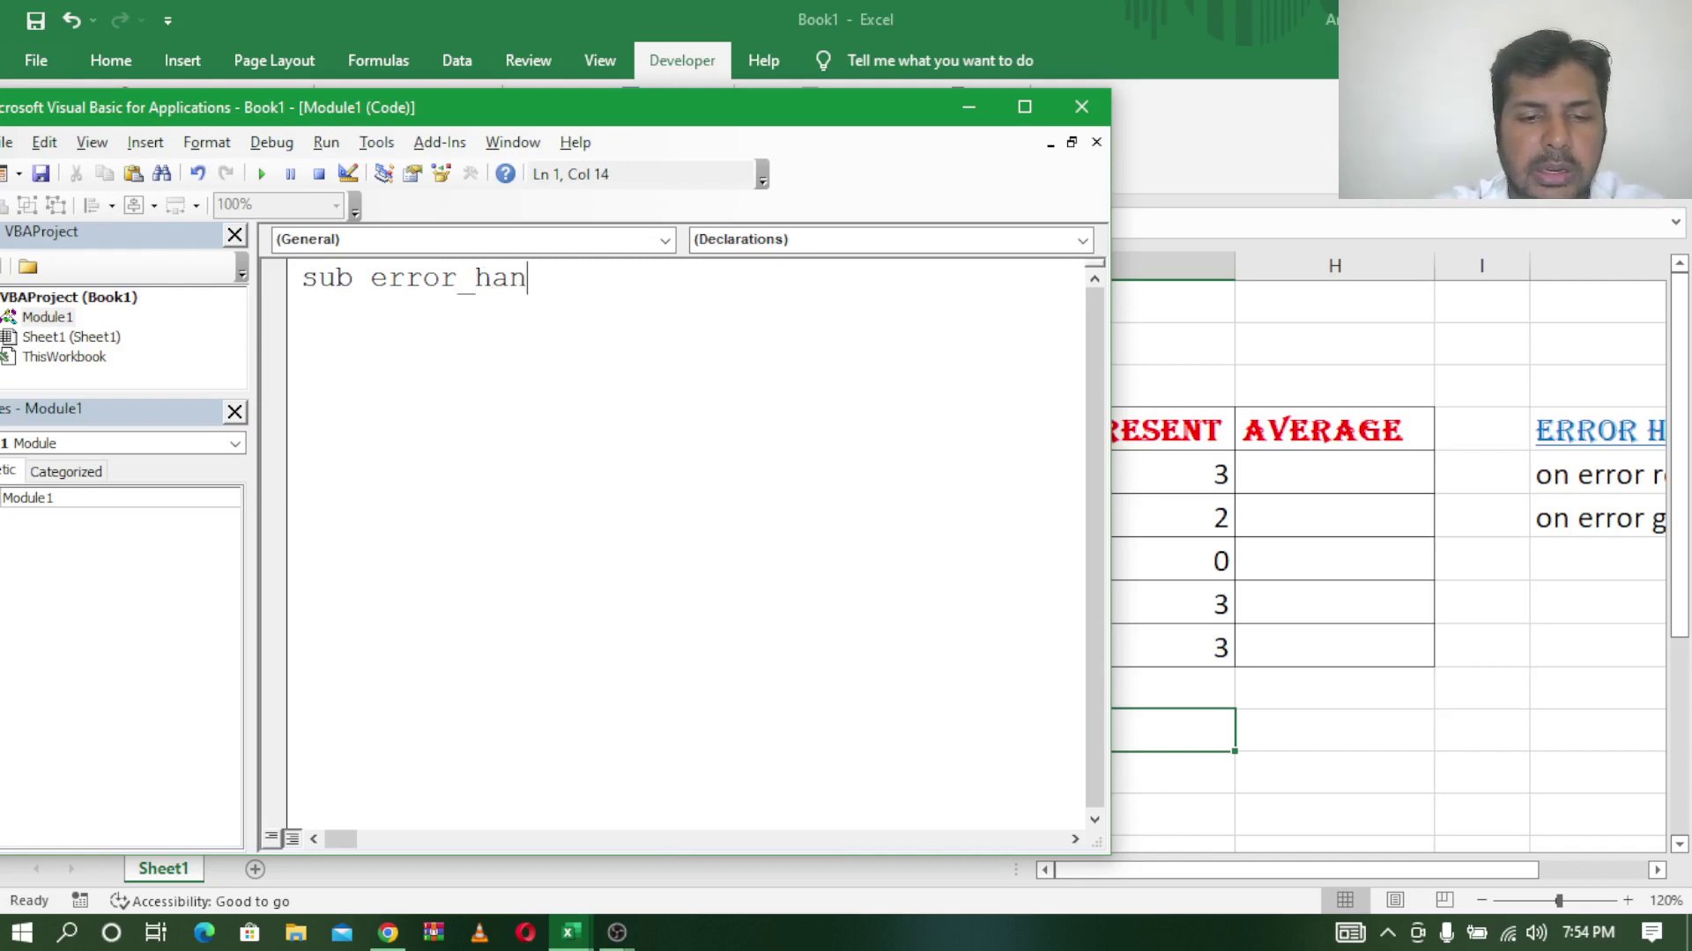
pyautogui.write('dling')
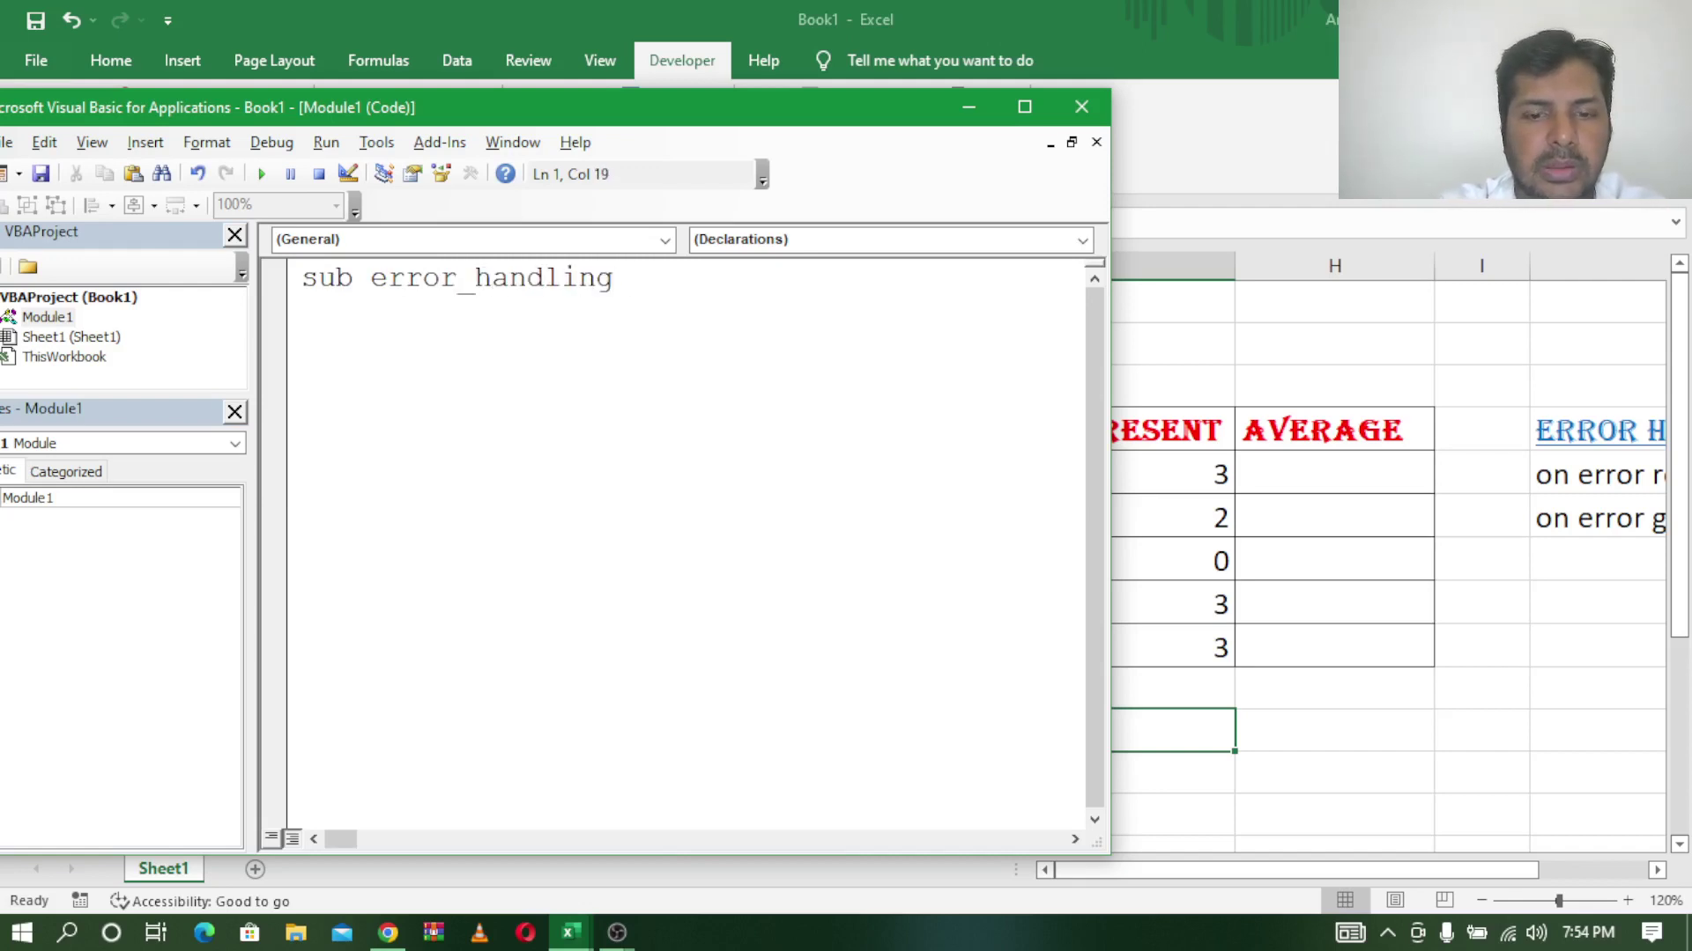
pyautogui.write('()')
pyautogui.press('Return')
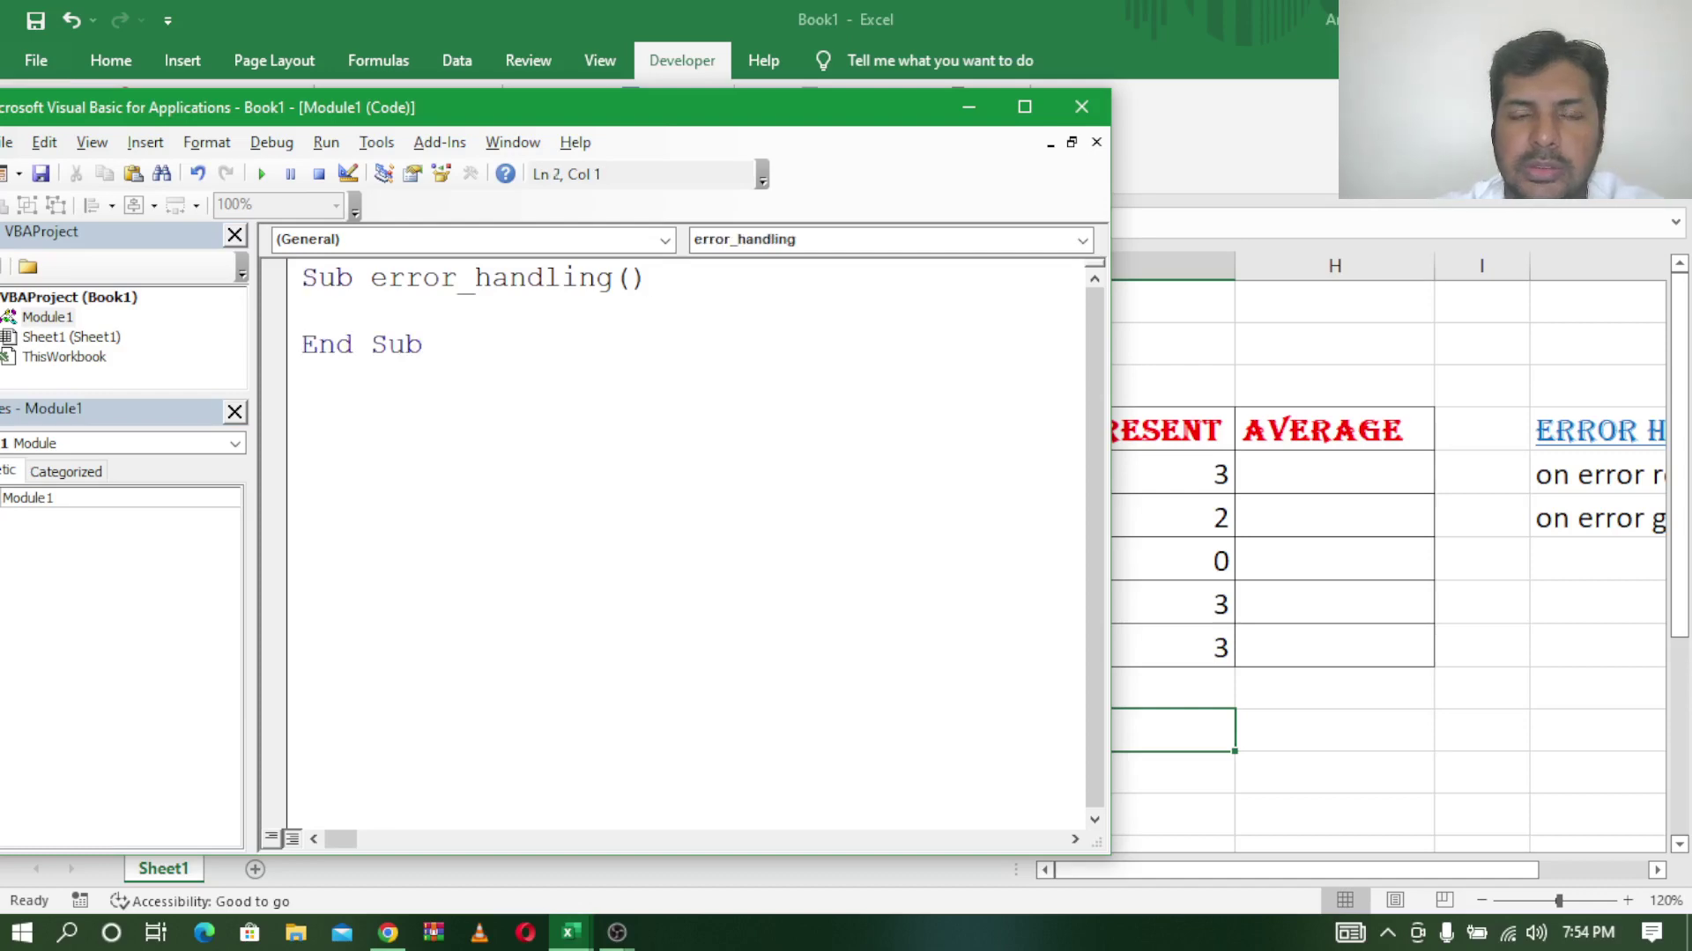
# Move the editor aside and review F5, G5, H5 and the AVERAGE, TOTAL, EXAMS PRESENT columns
pyautogui.moveTo(550, 116); pyautogui.dragTo(944, 774)
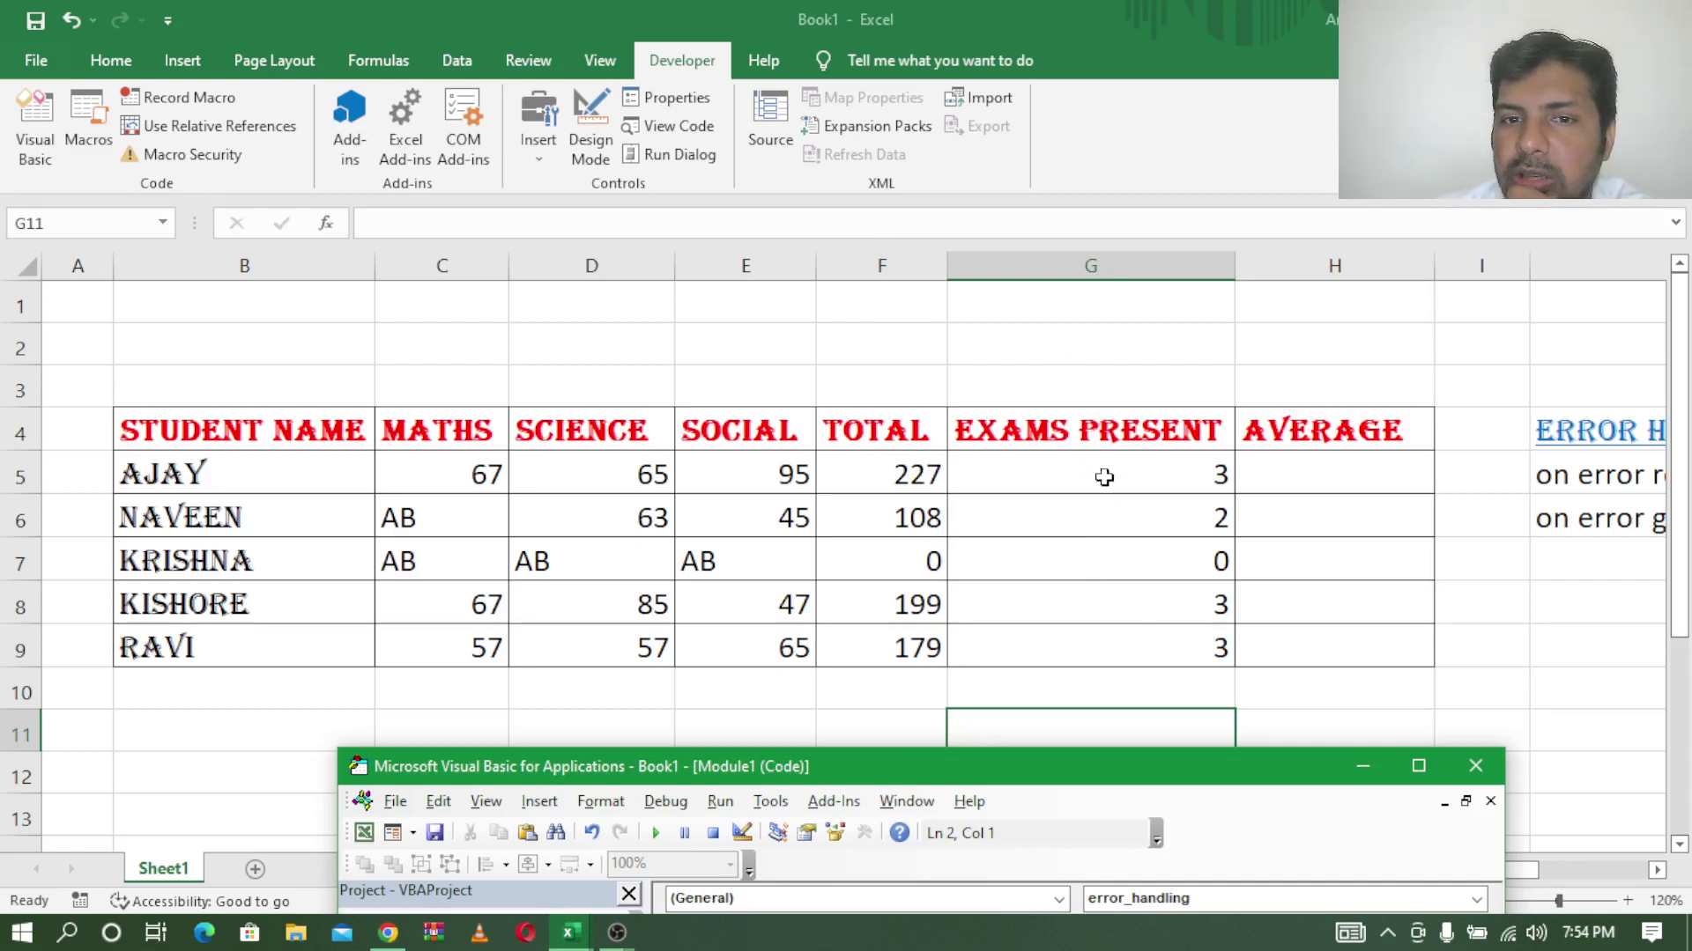
pyautogui.click(900, 480)
pyautogui.click(903, 481)
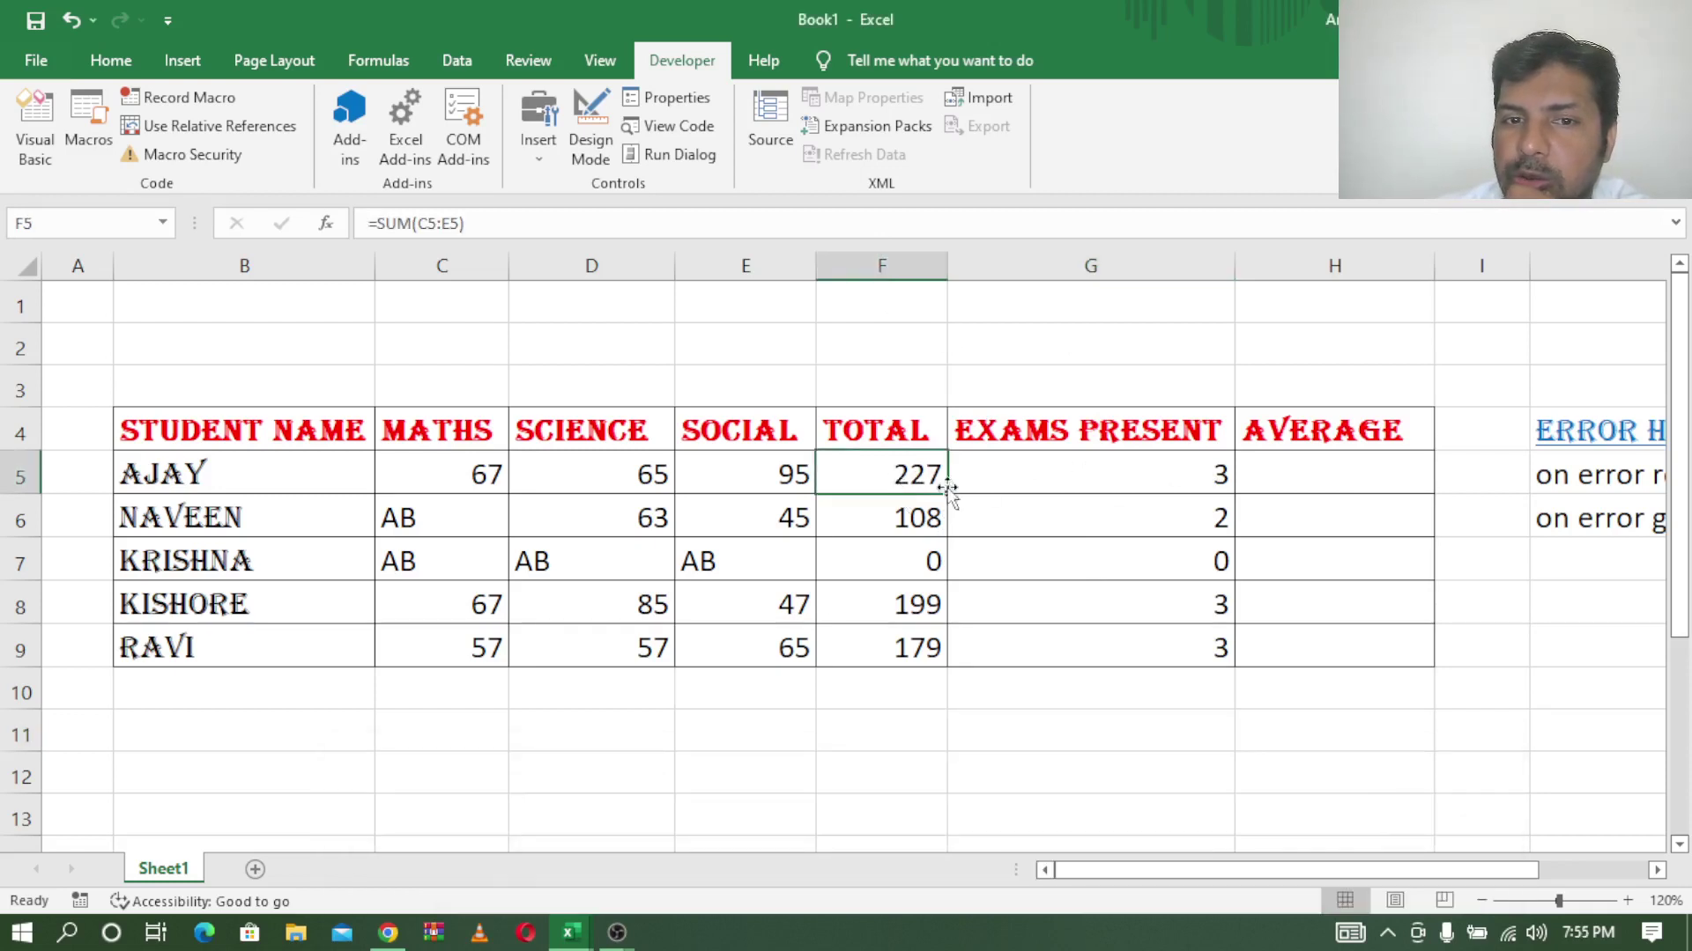
pyautogui.click(1092, 474)
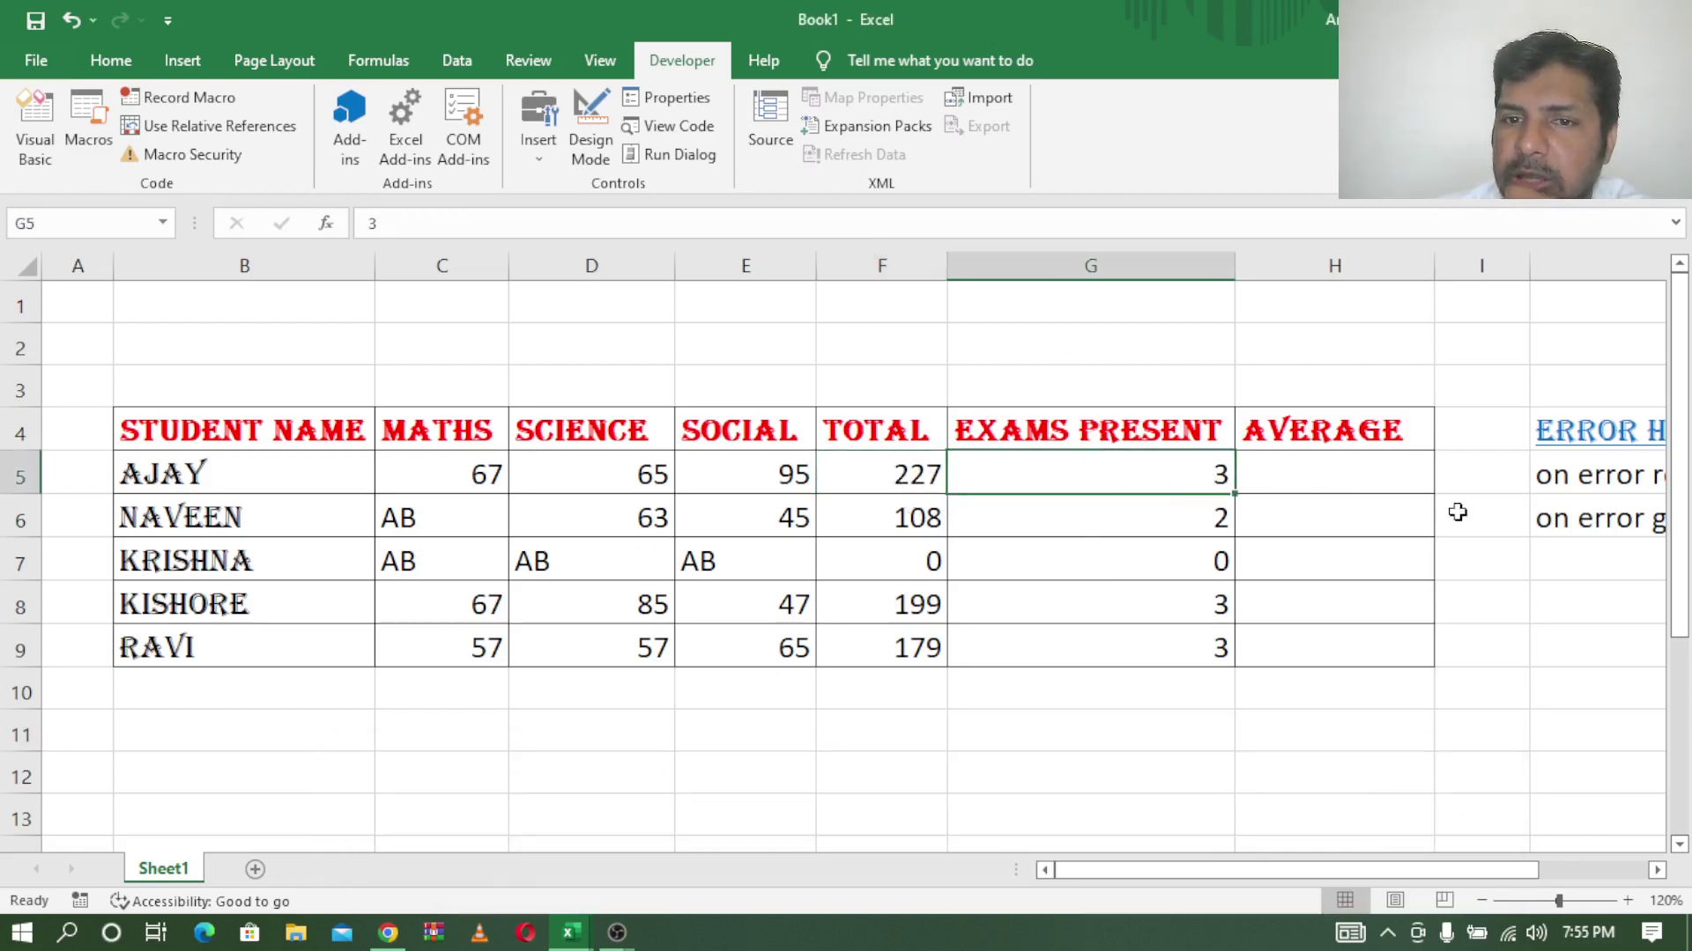
pyautogui.click(1359, 475)
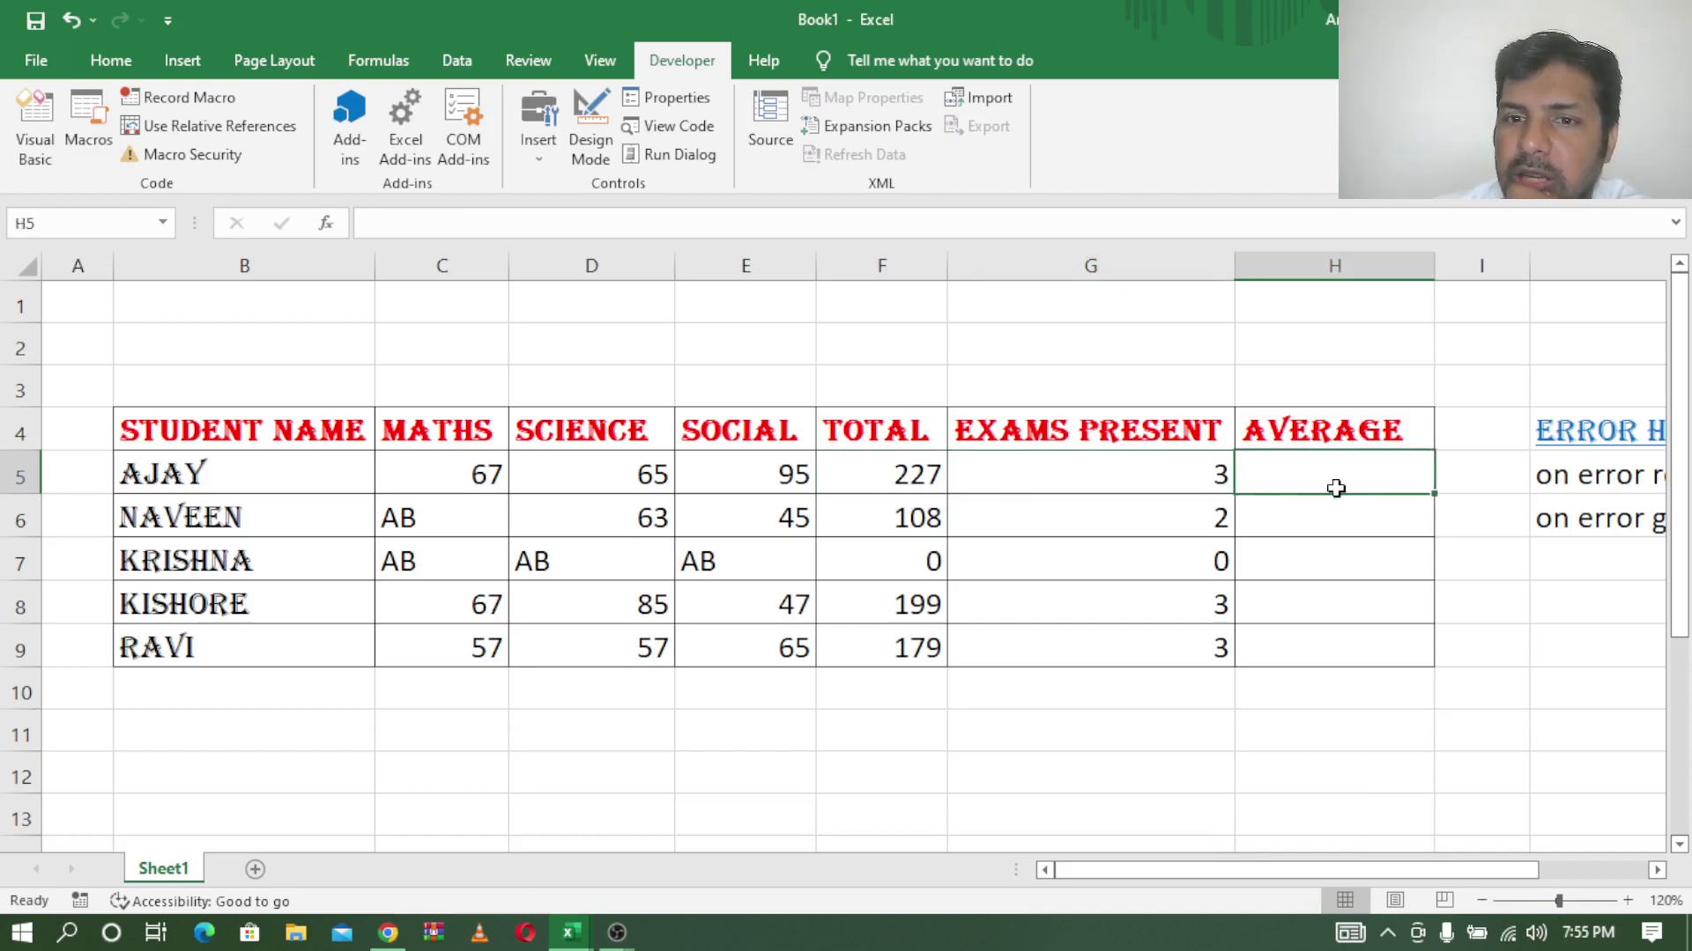
pyautogui.click(1354, 269)
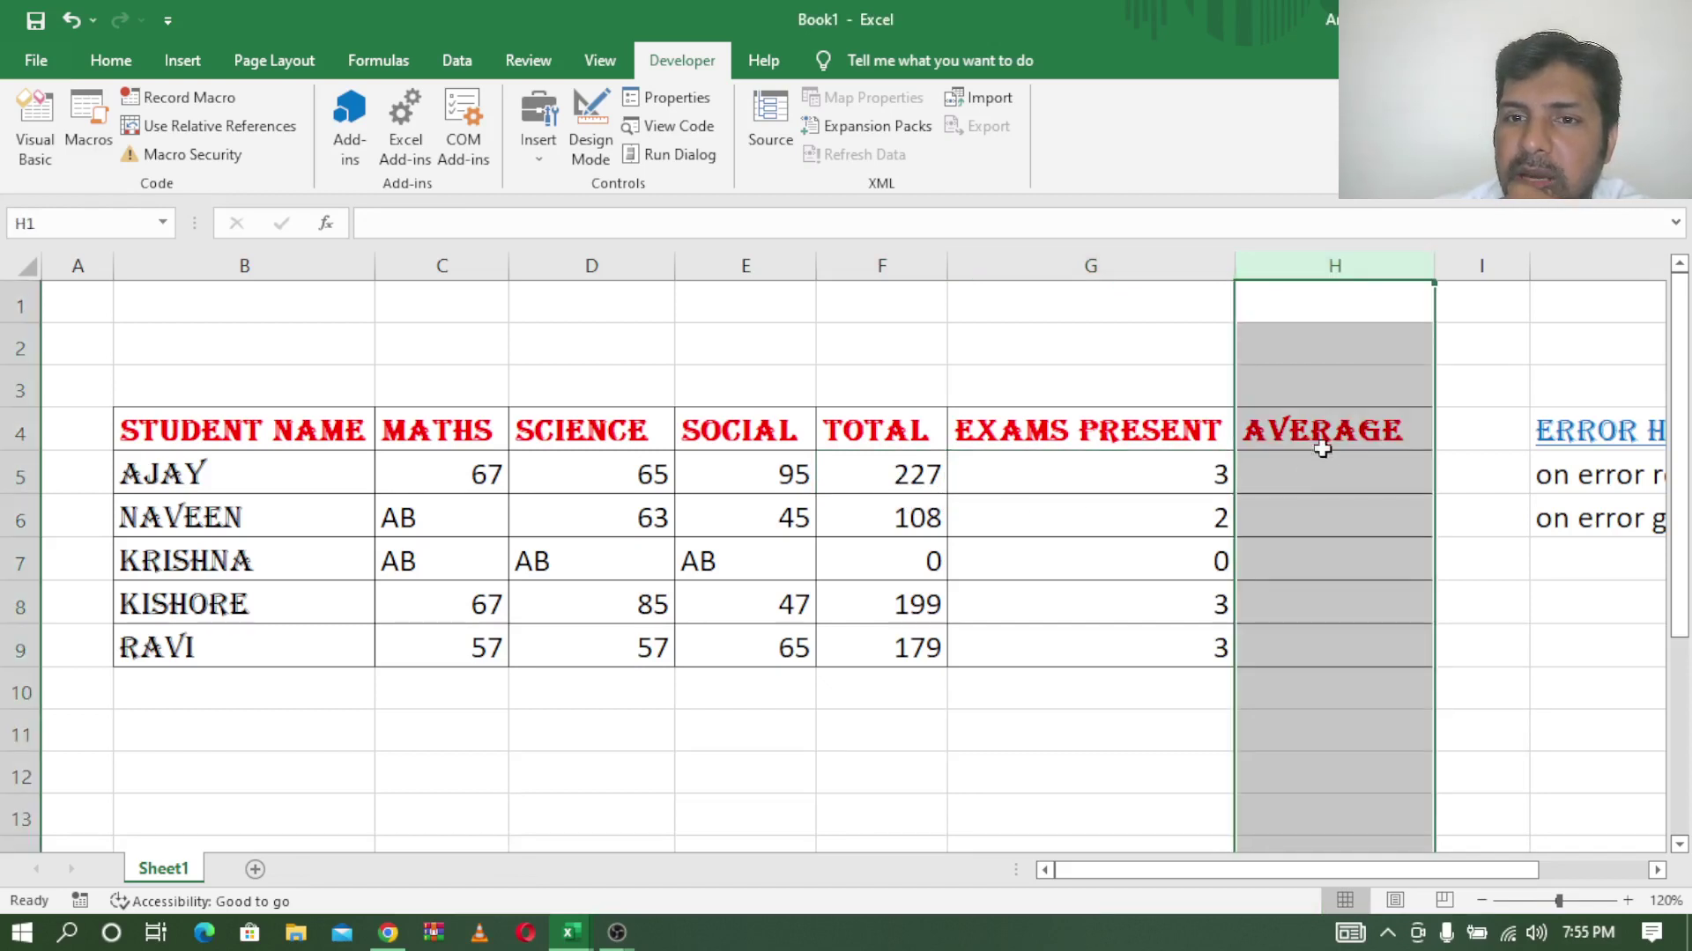
pyautogui.click(884, 265)
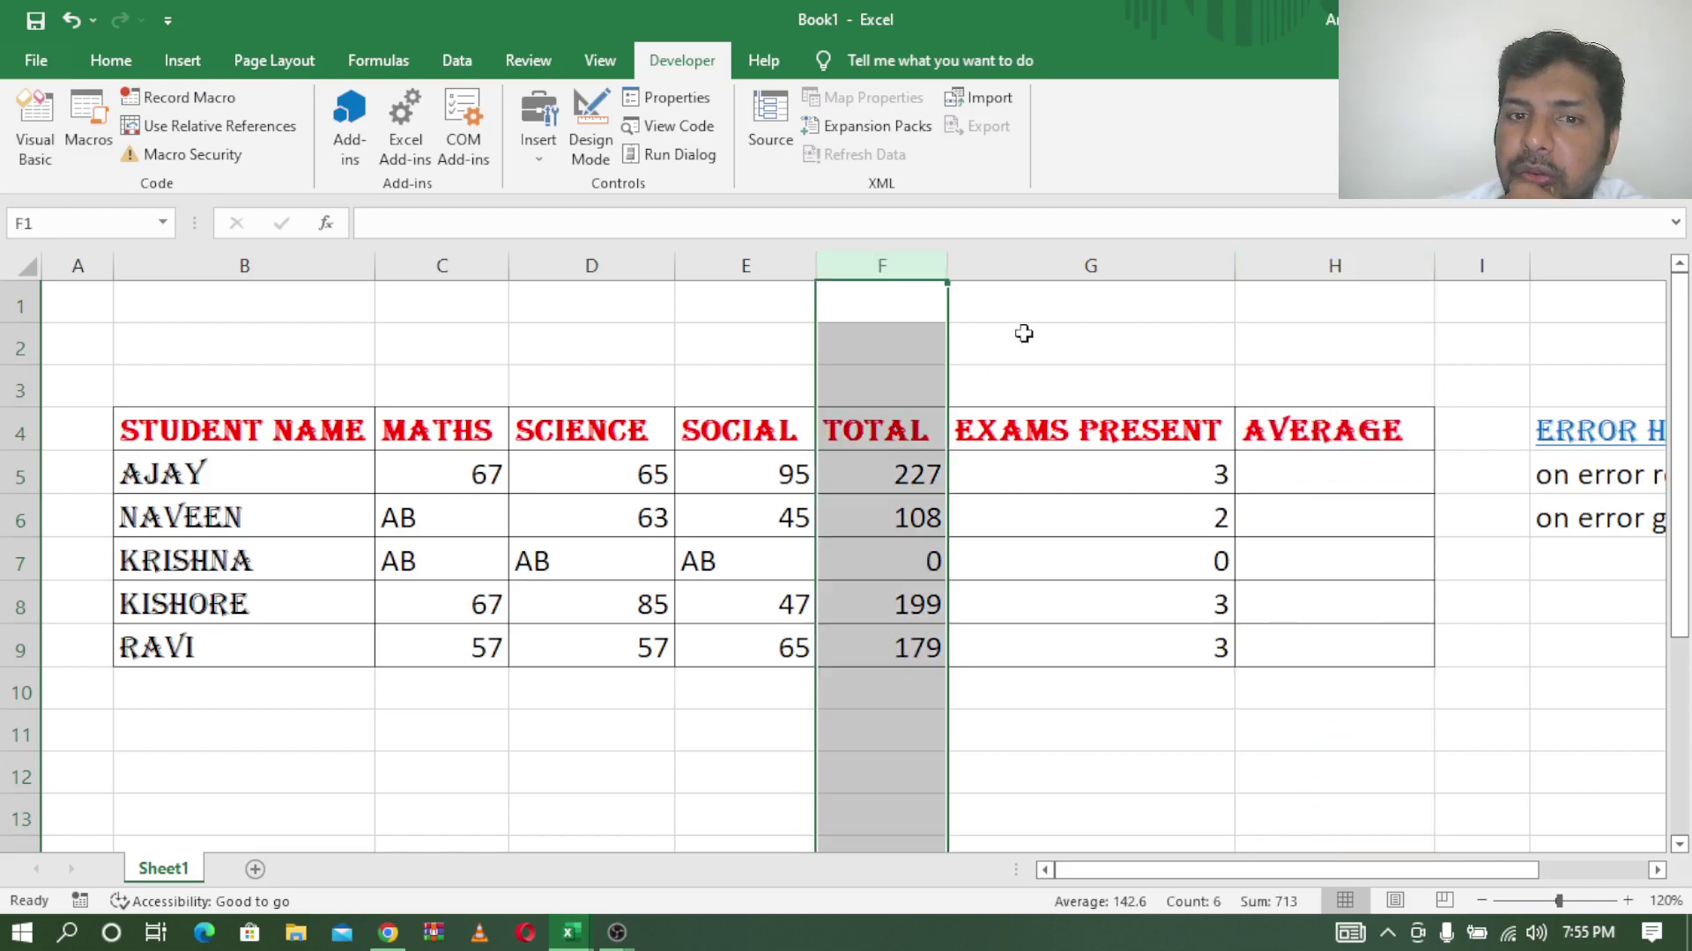
pyautogui.click(1097, 264)
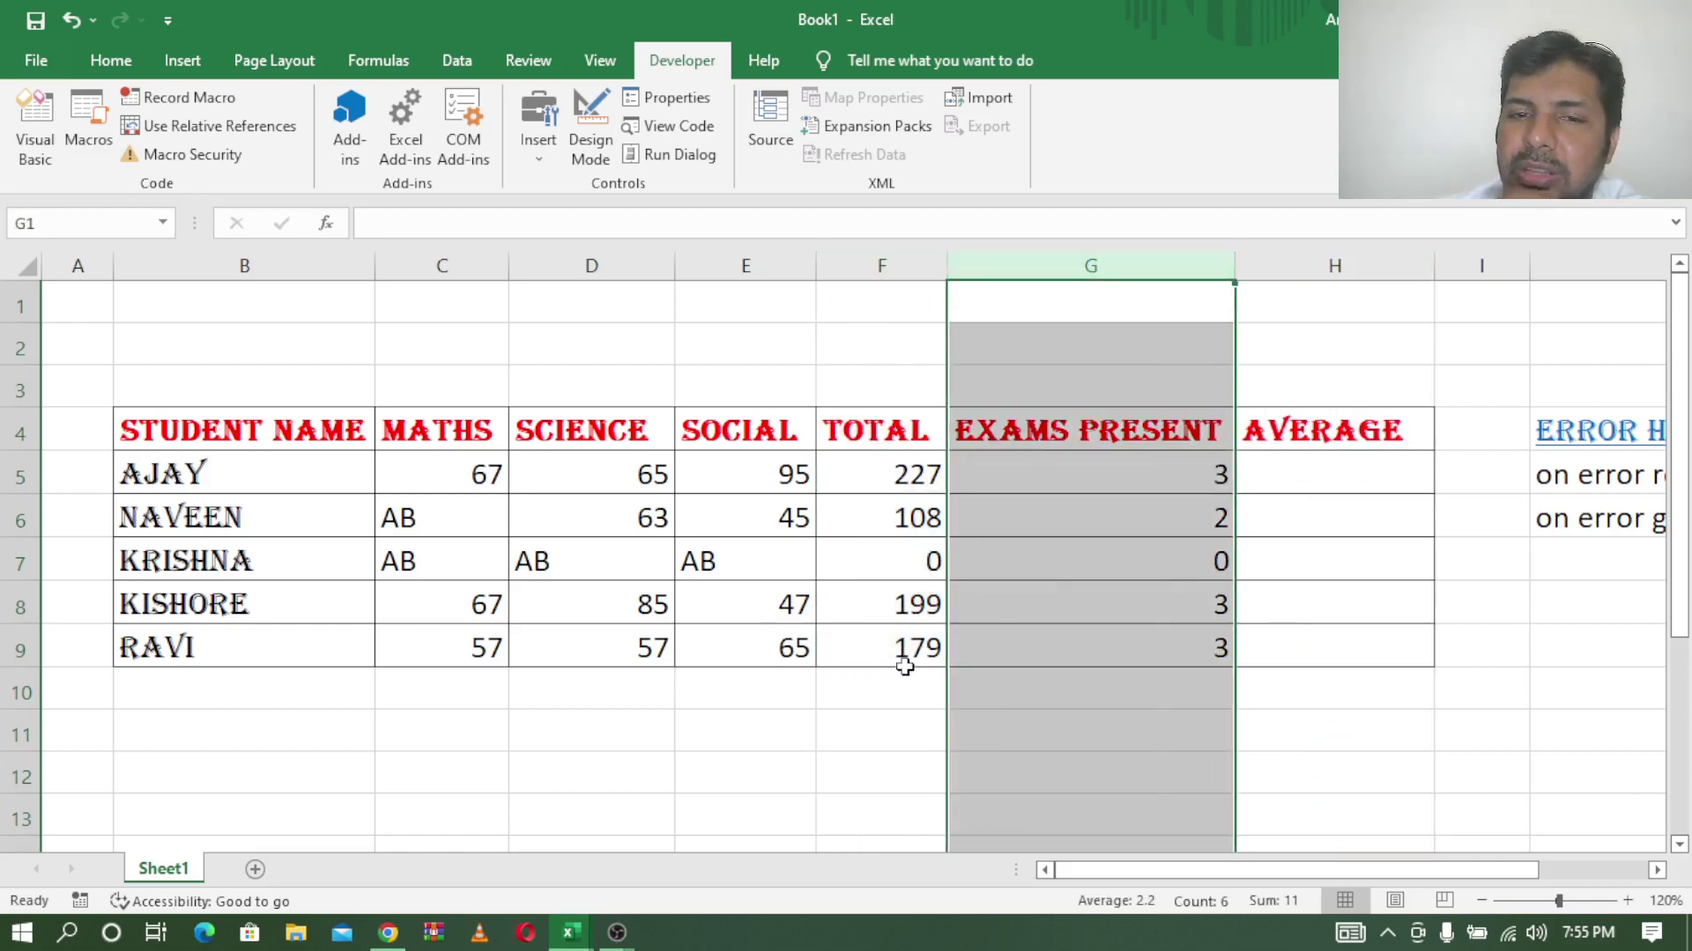
# Add the line Range("h5").Value = Range("f5") / Range("g5") to the error_handling macro
pyautogui.click(724, 835)
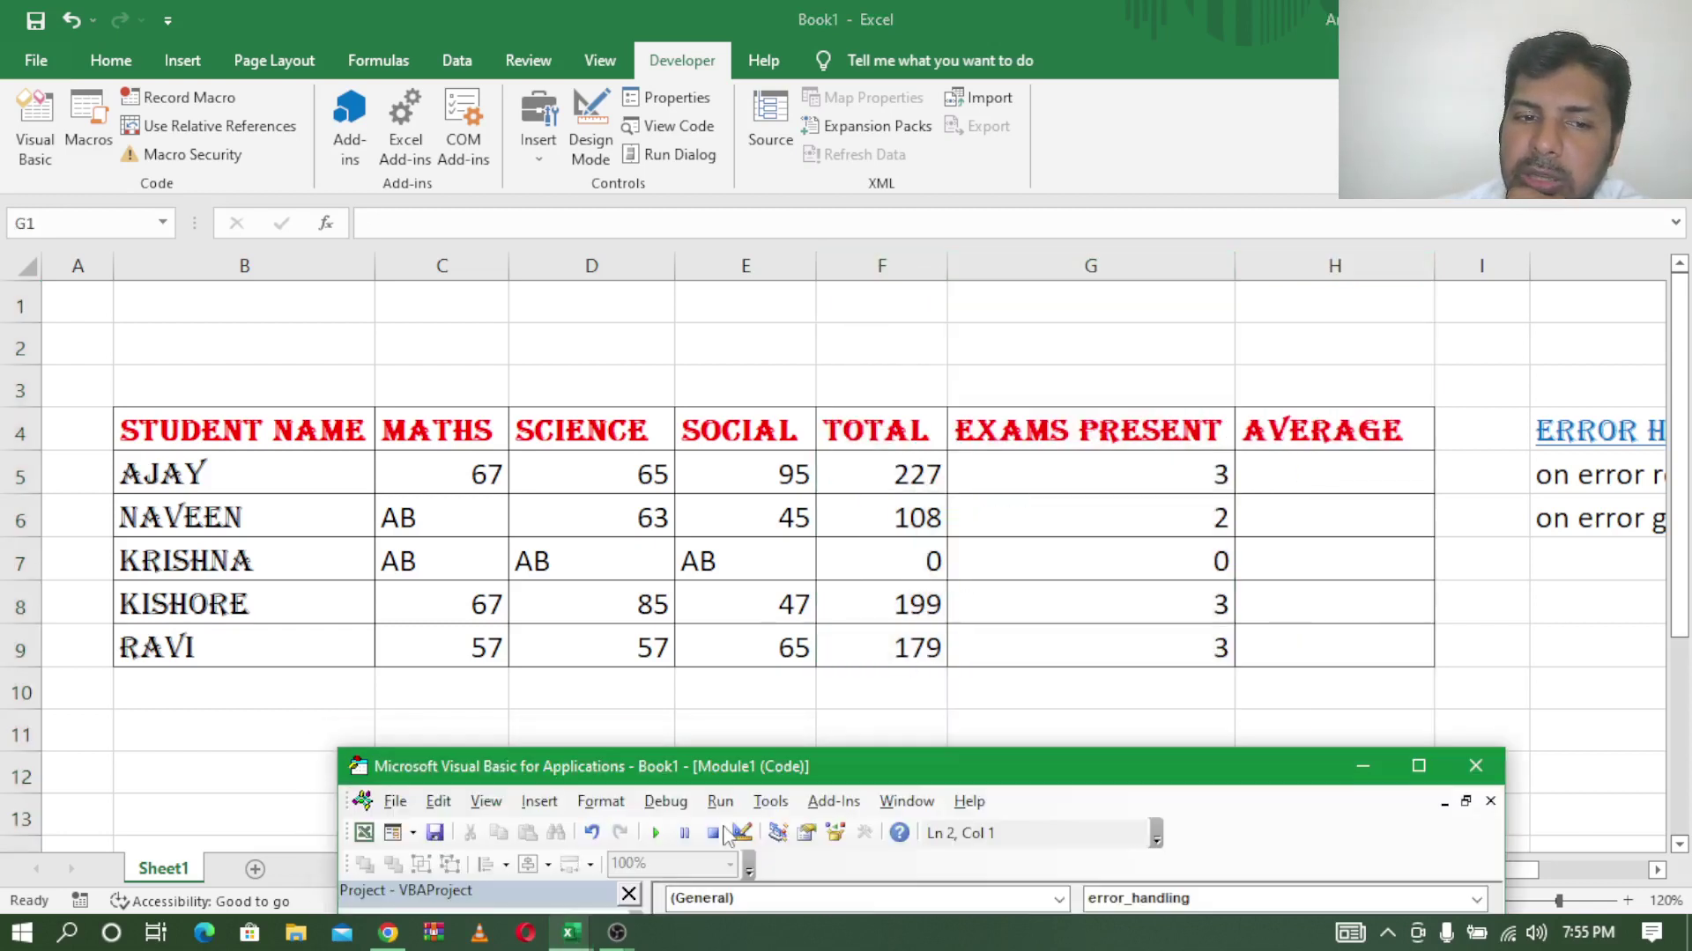
pyautogui.moveTo(749, 773); pyautogui.dragTo(537, 83)
pyautogui.write('ran')
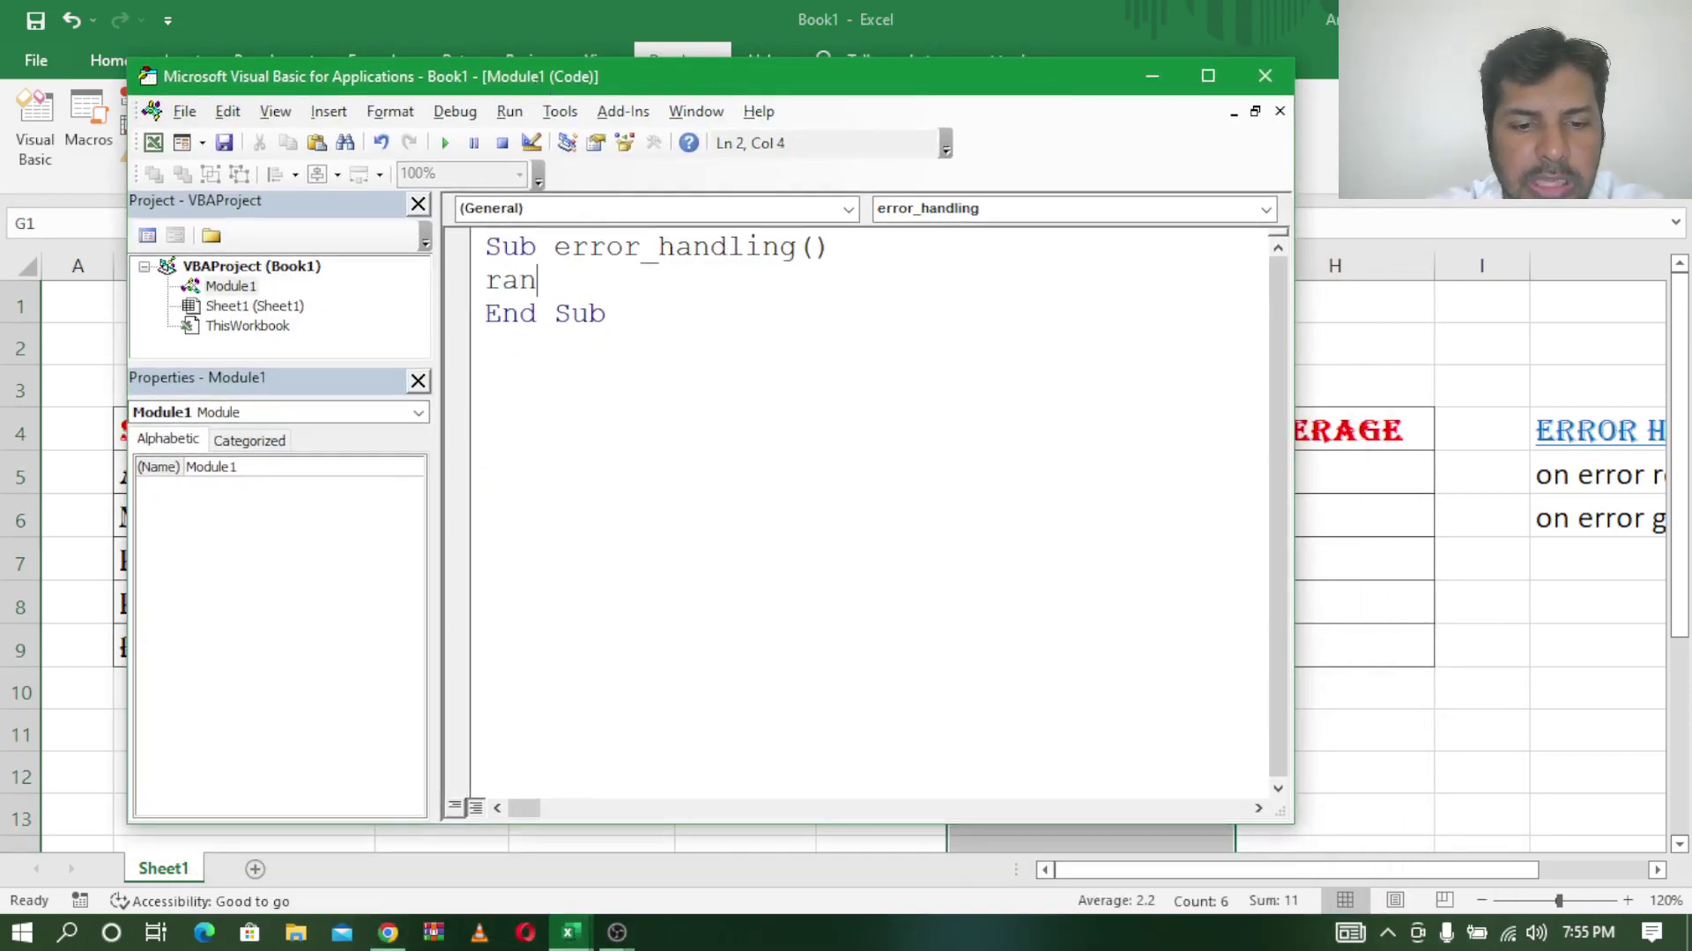
pyautogui.write('ge(')
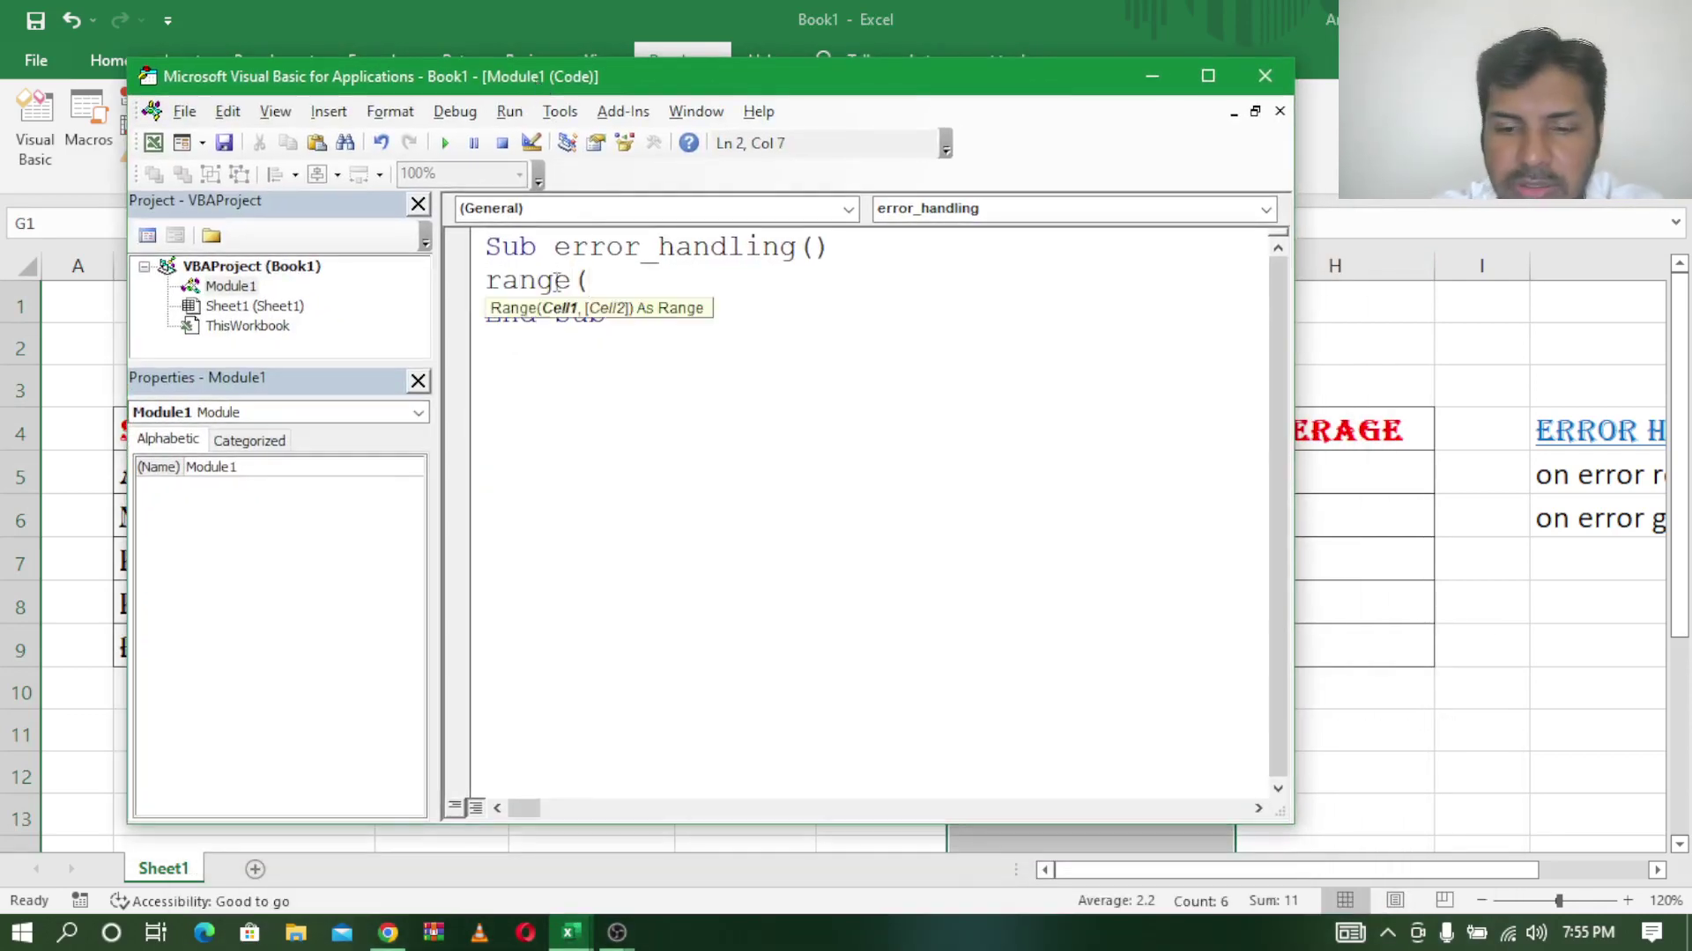
pyautogui.write('"h5"')
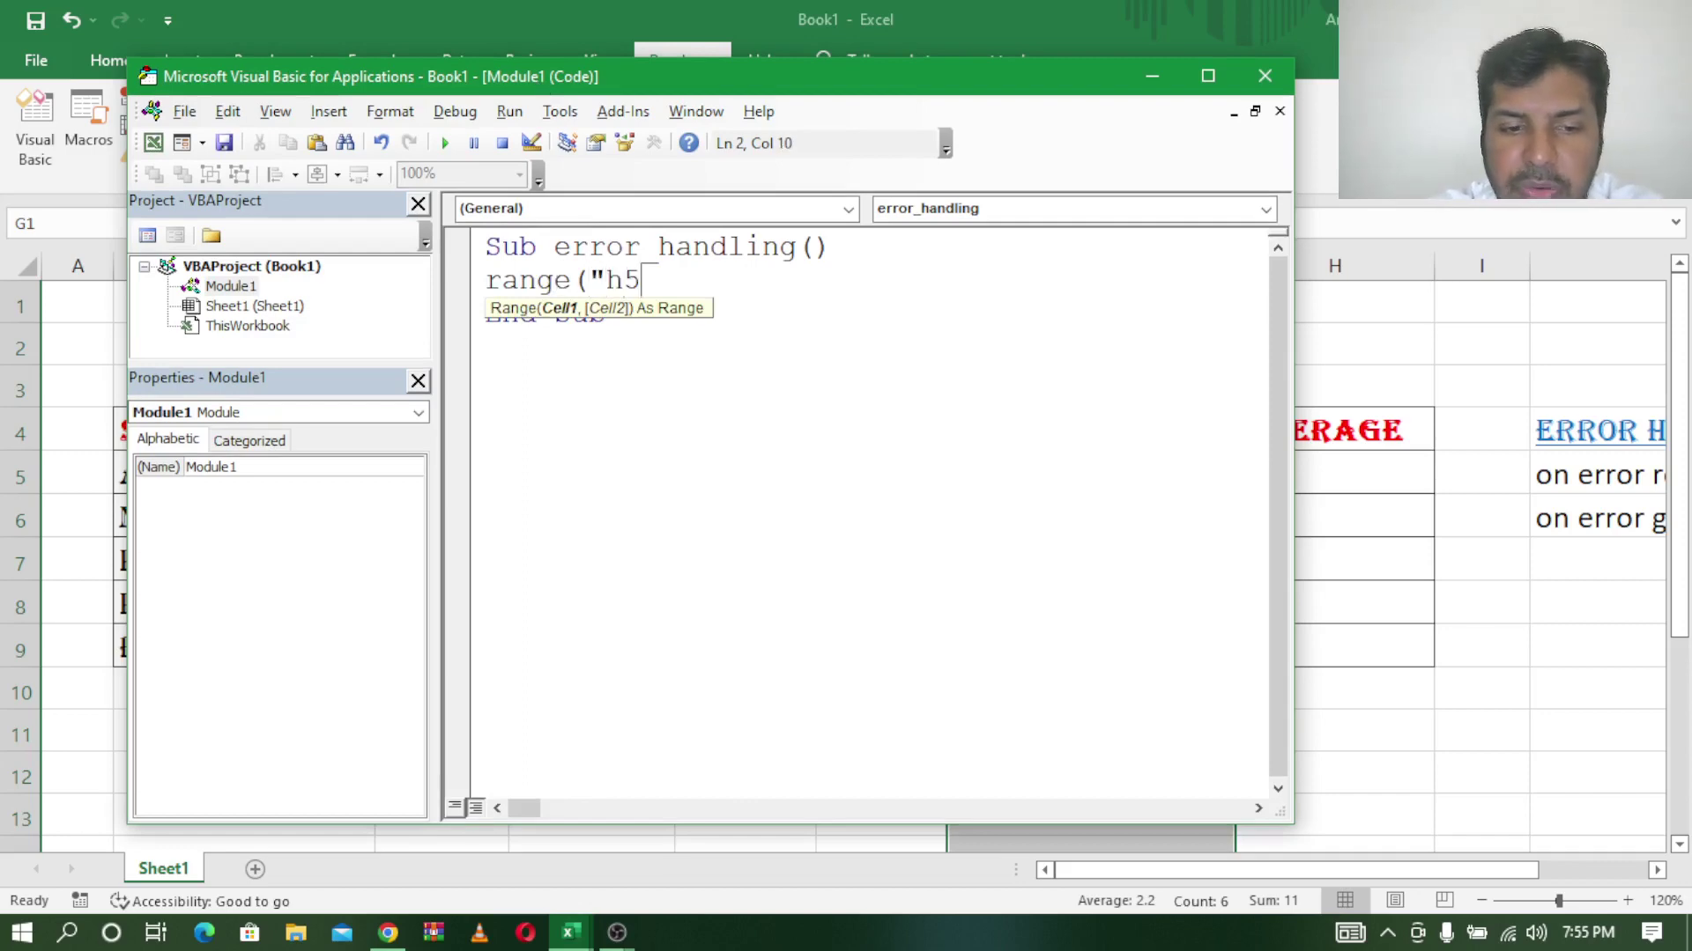
pyautogui.write(')')
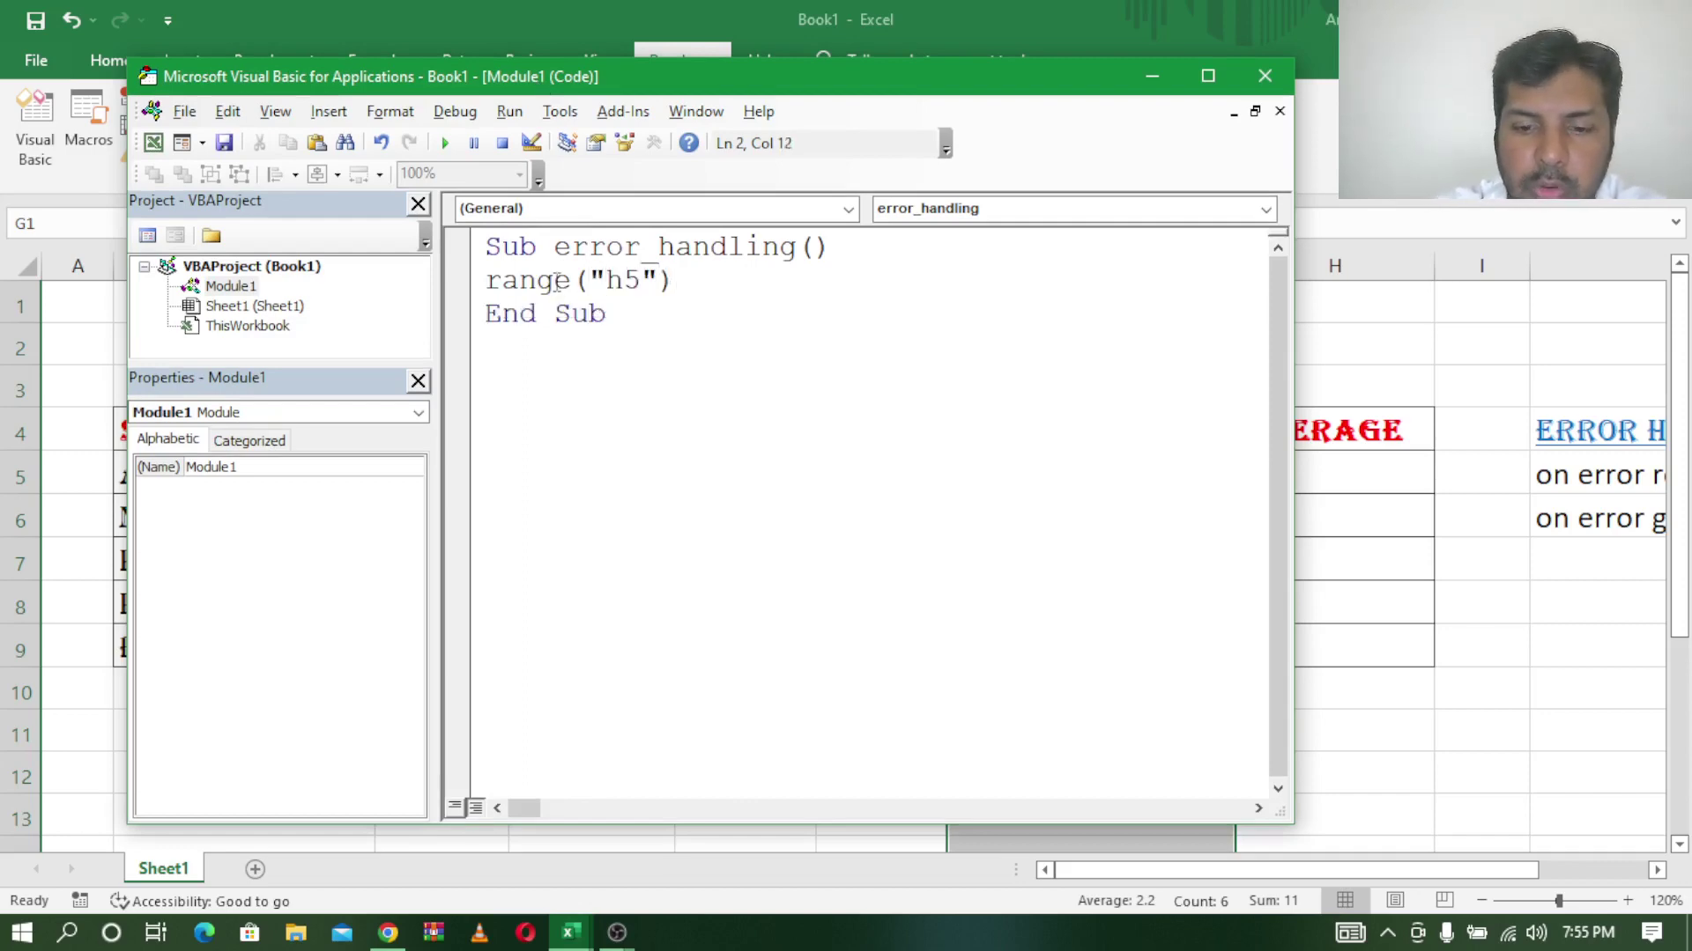
pyautogui.write('.vaue')
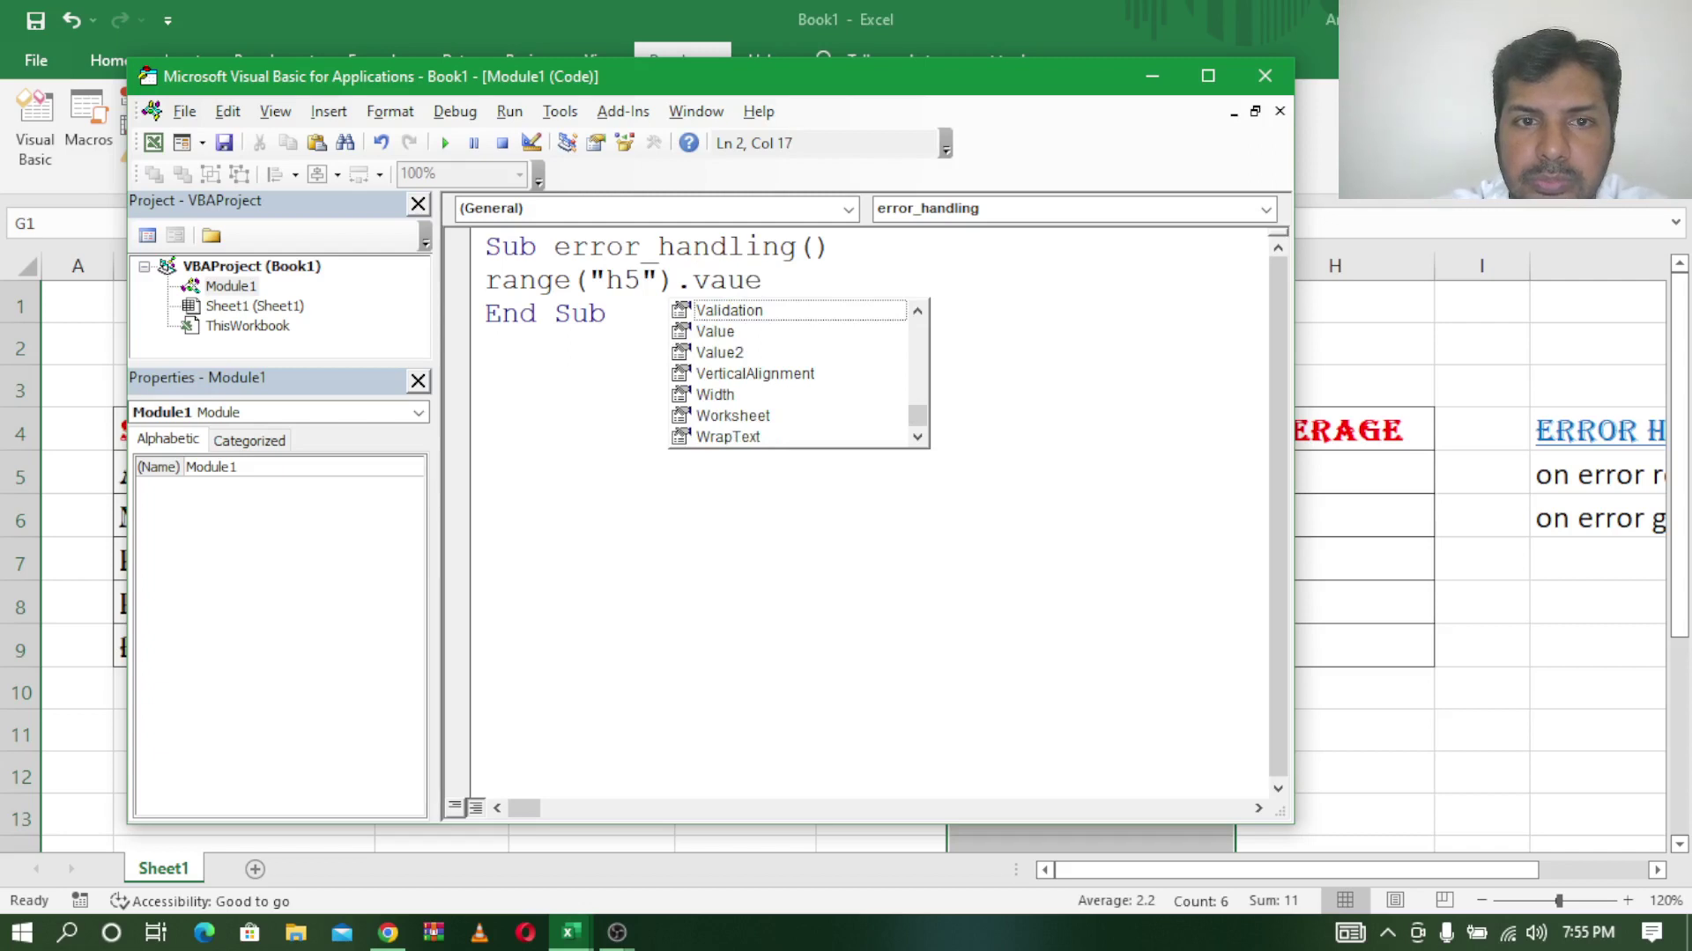
pyautogui.press('Down')
pyautogui.press('Down')
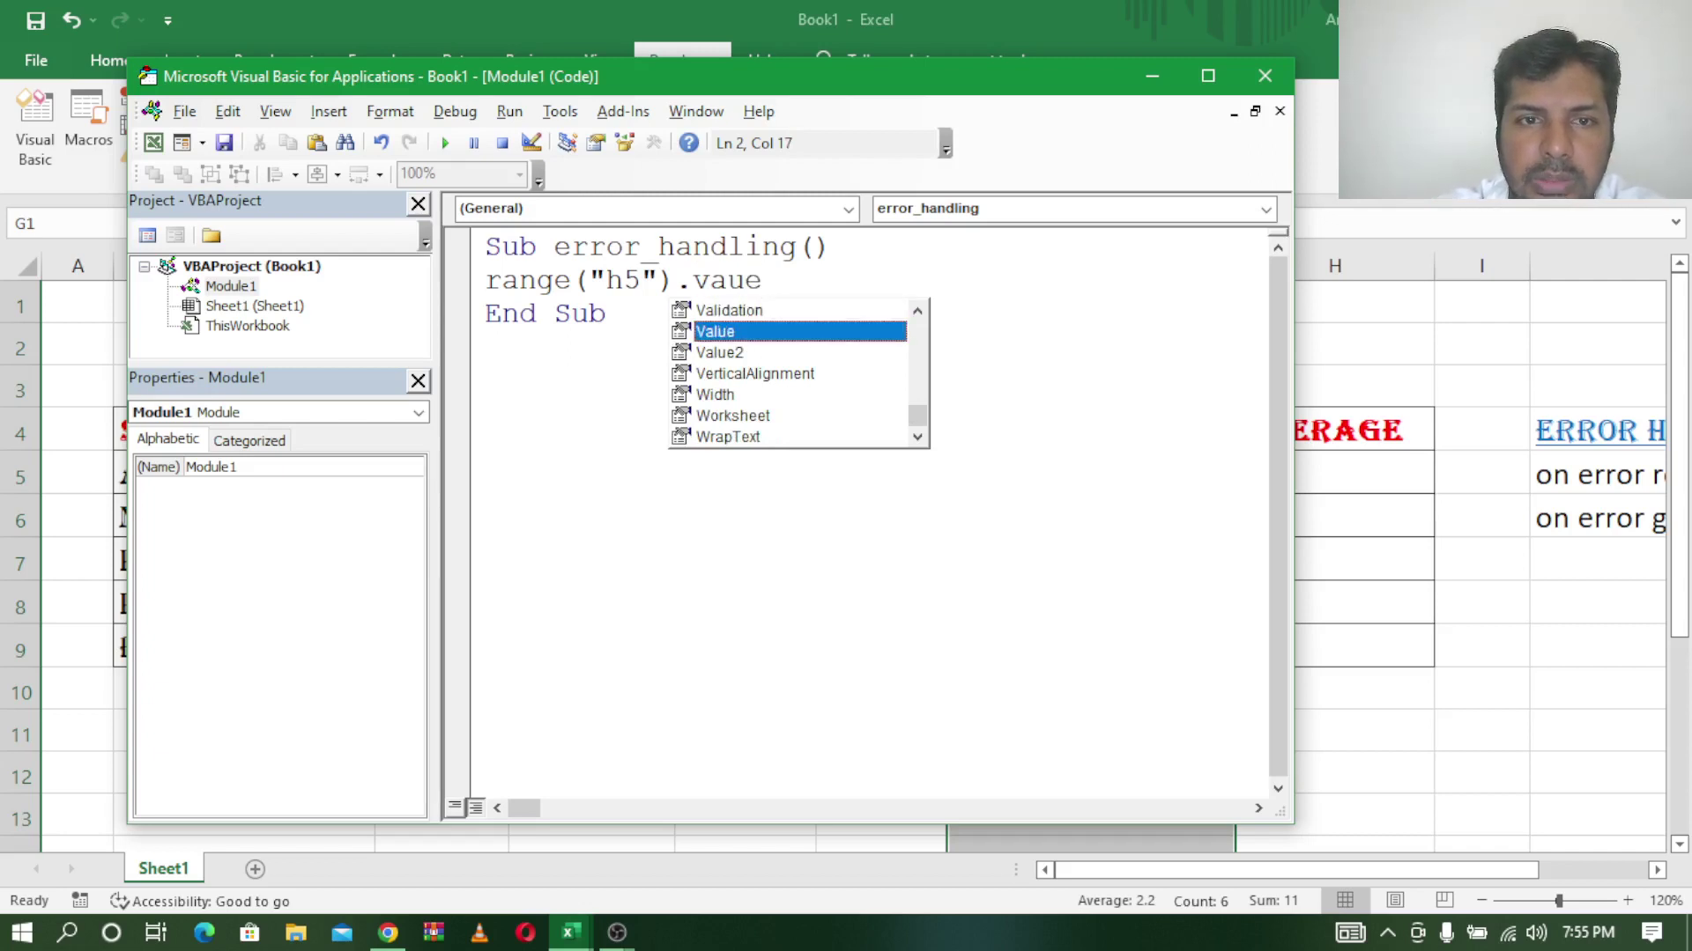
pyautogui.press('Tab')
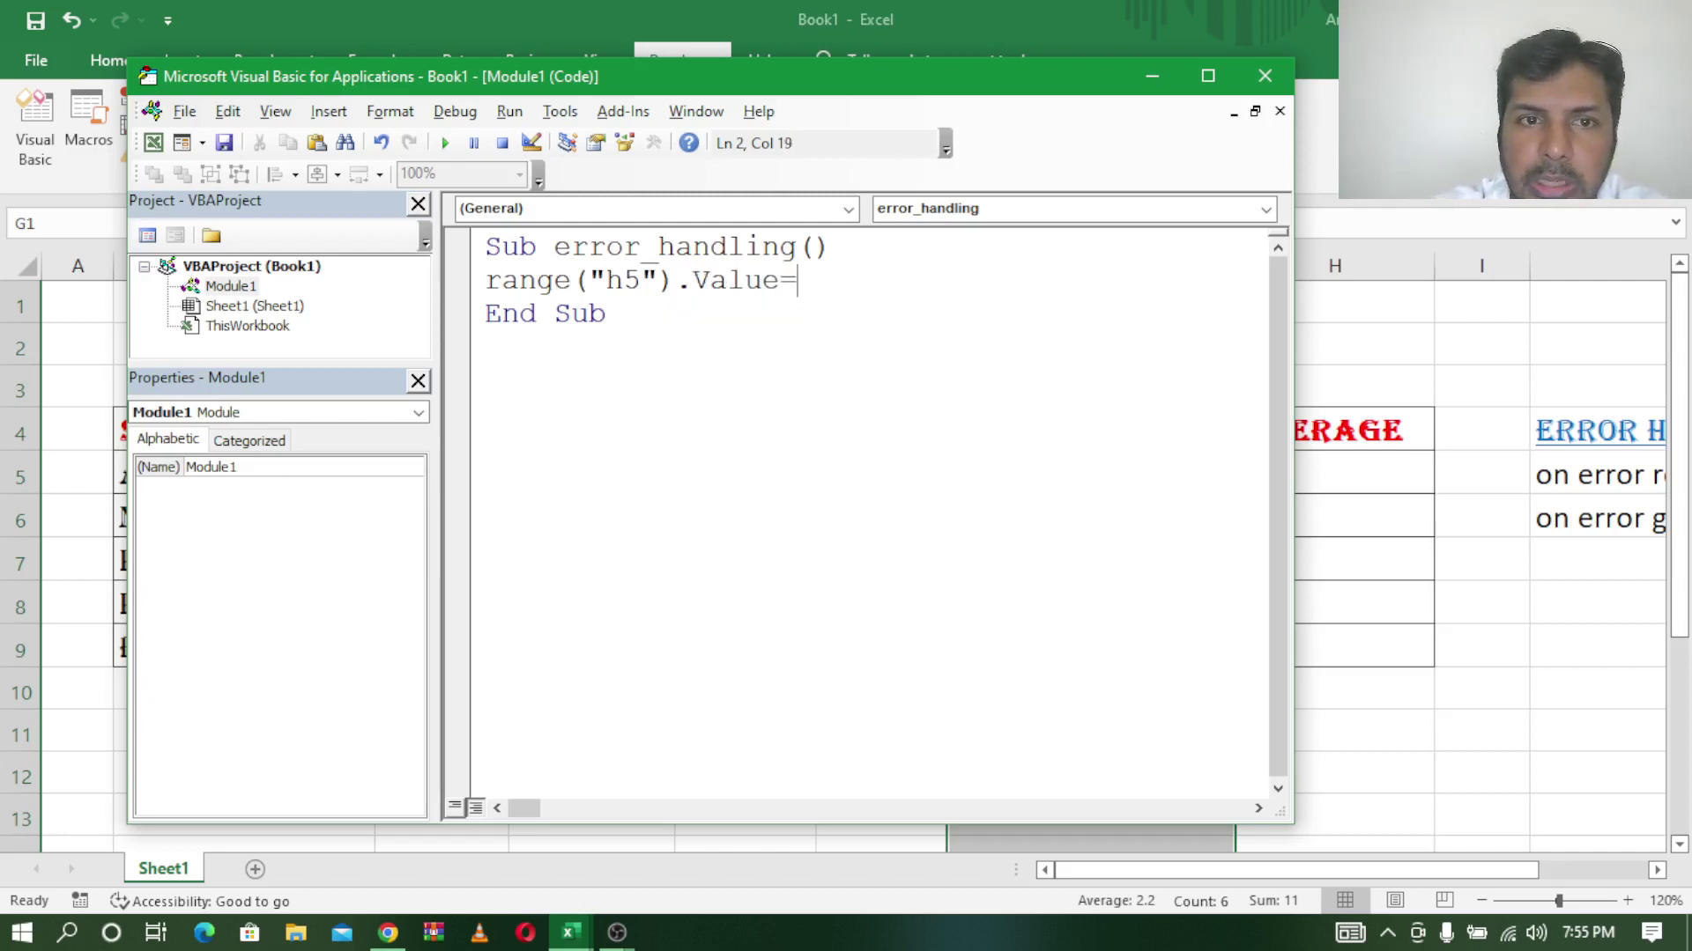
pyautogui.write('ange("')
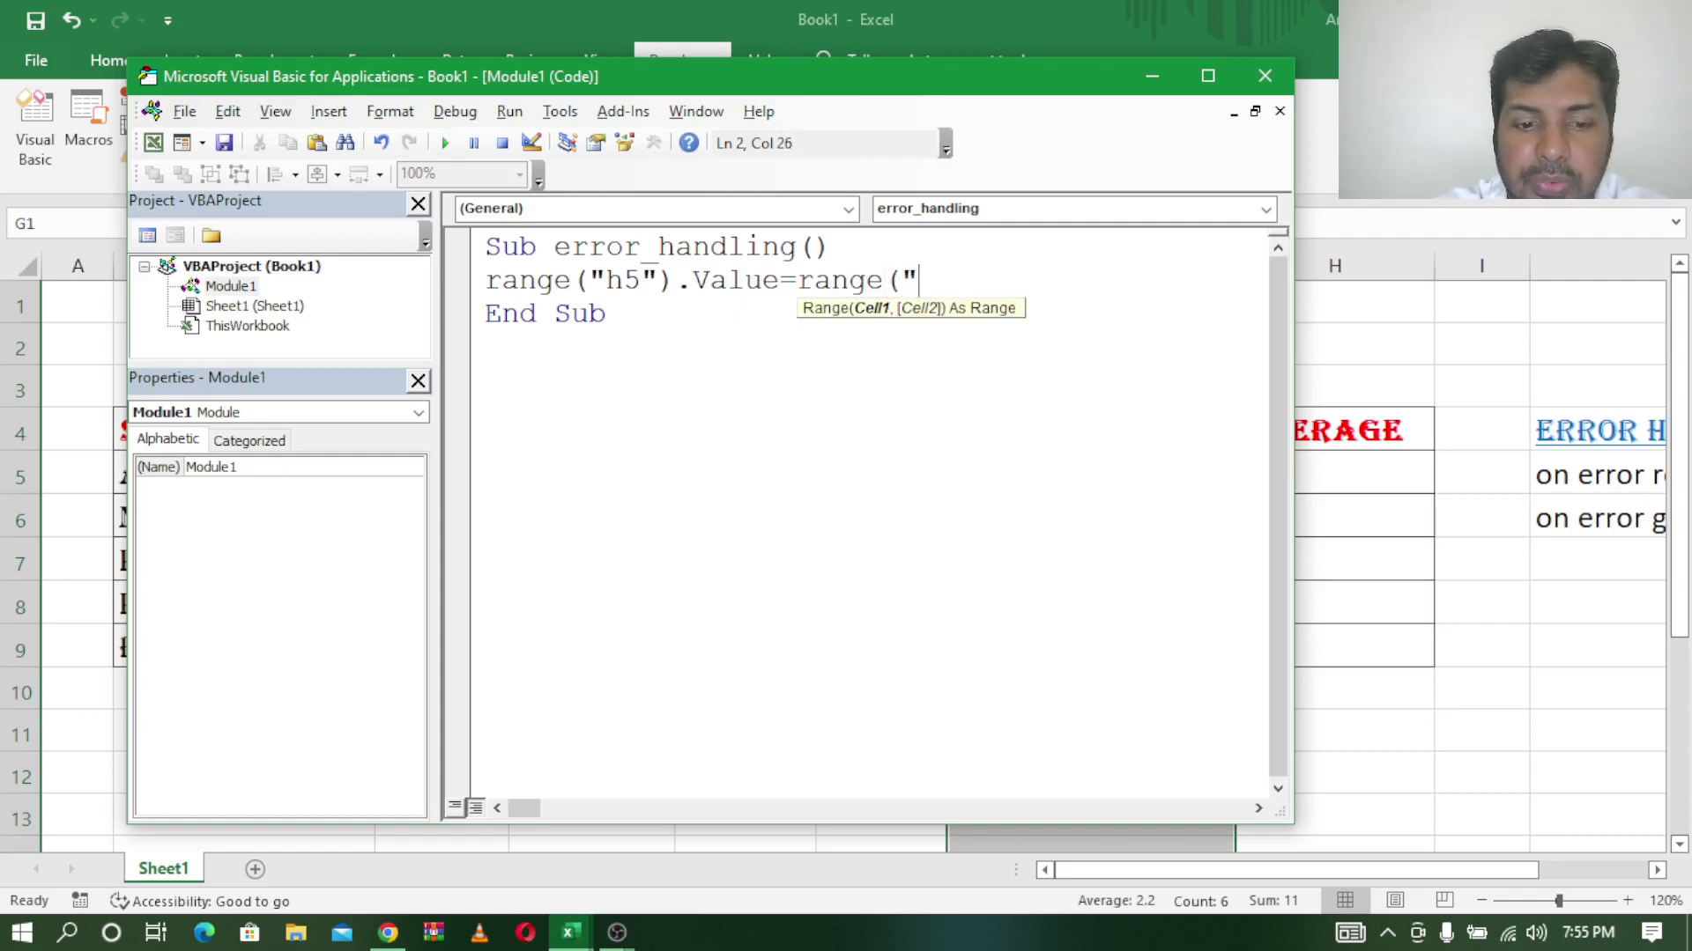
pyautogui.write('f5") / Ran')
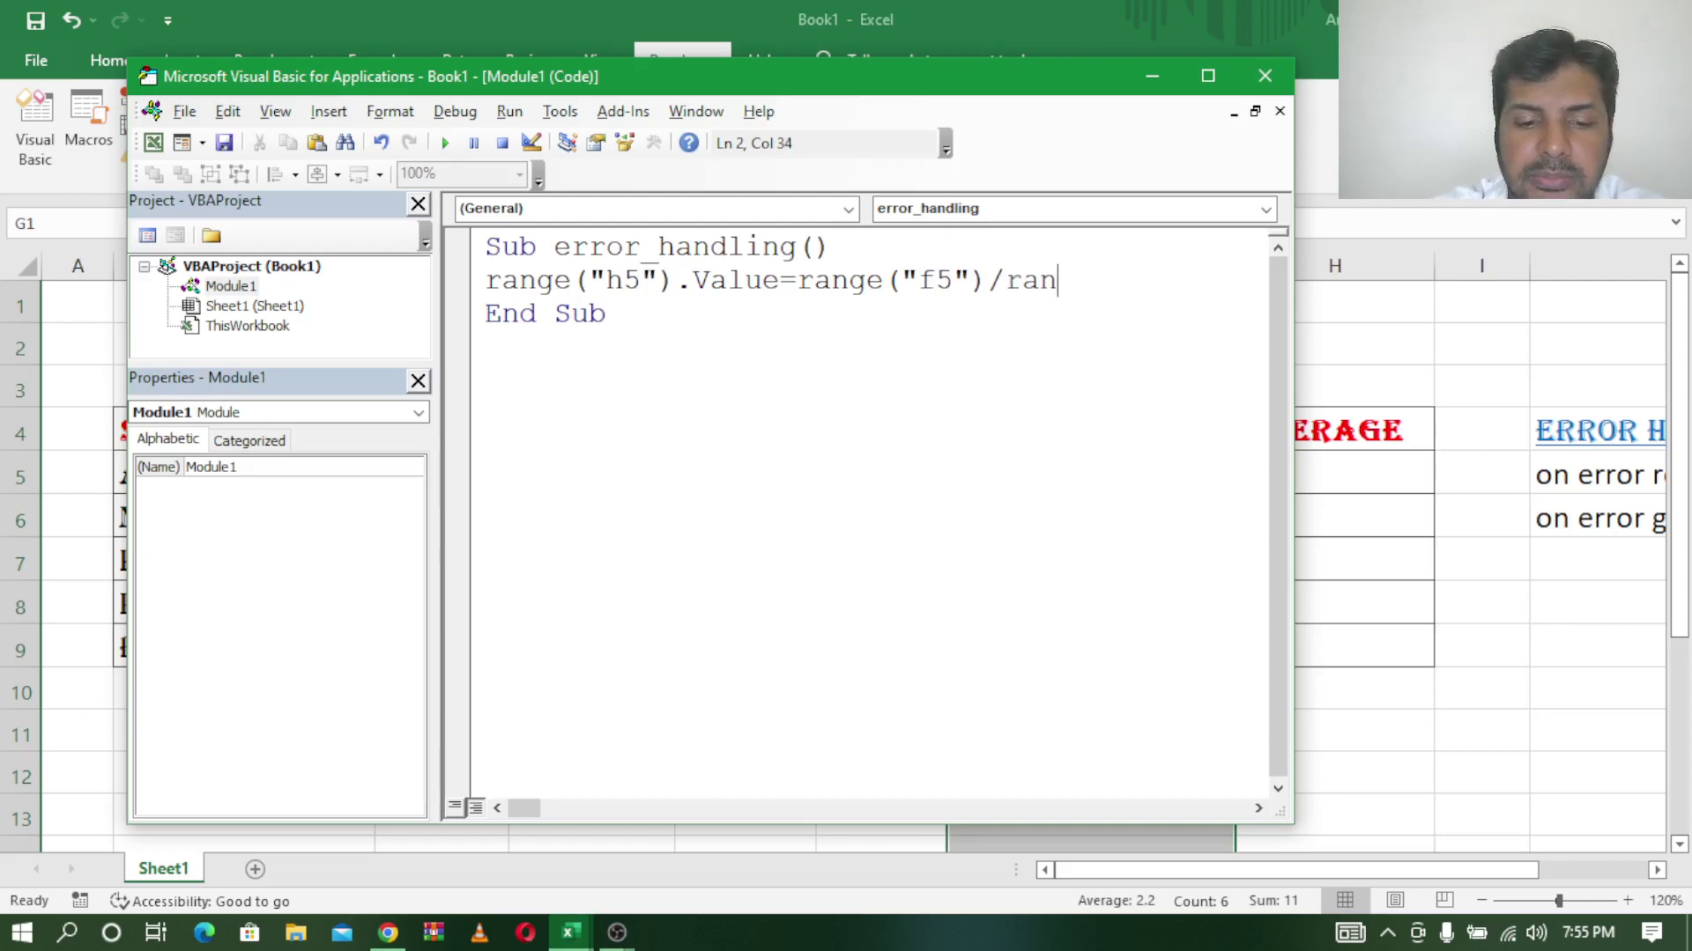
pyautogui.write('ge("g5"')
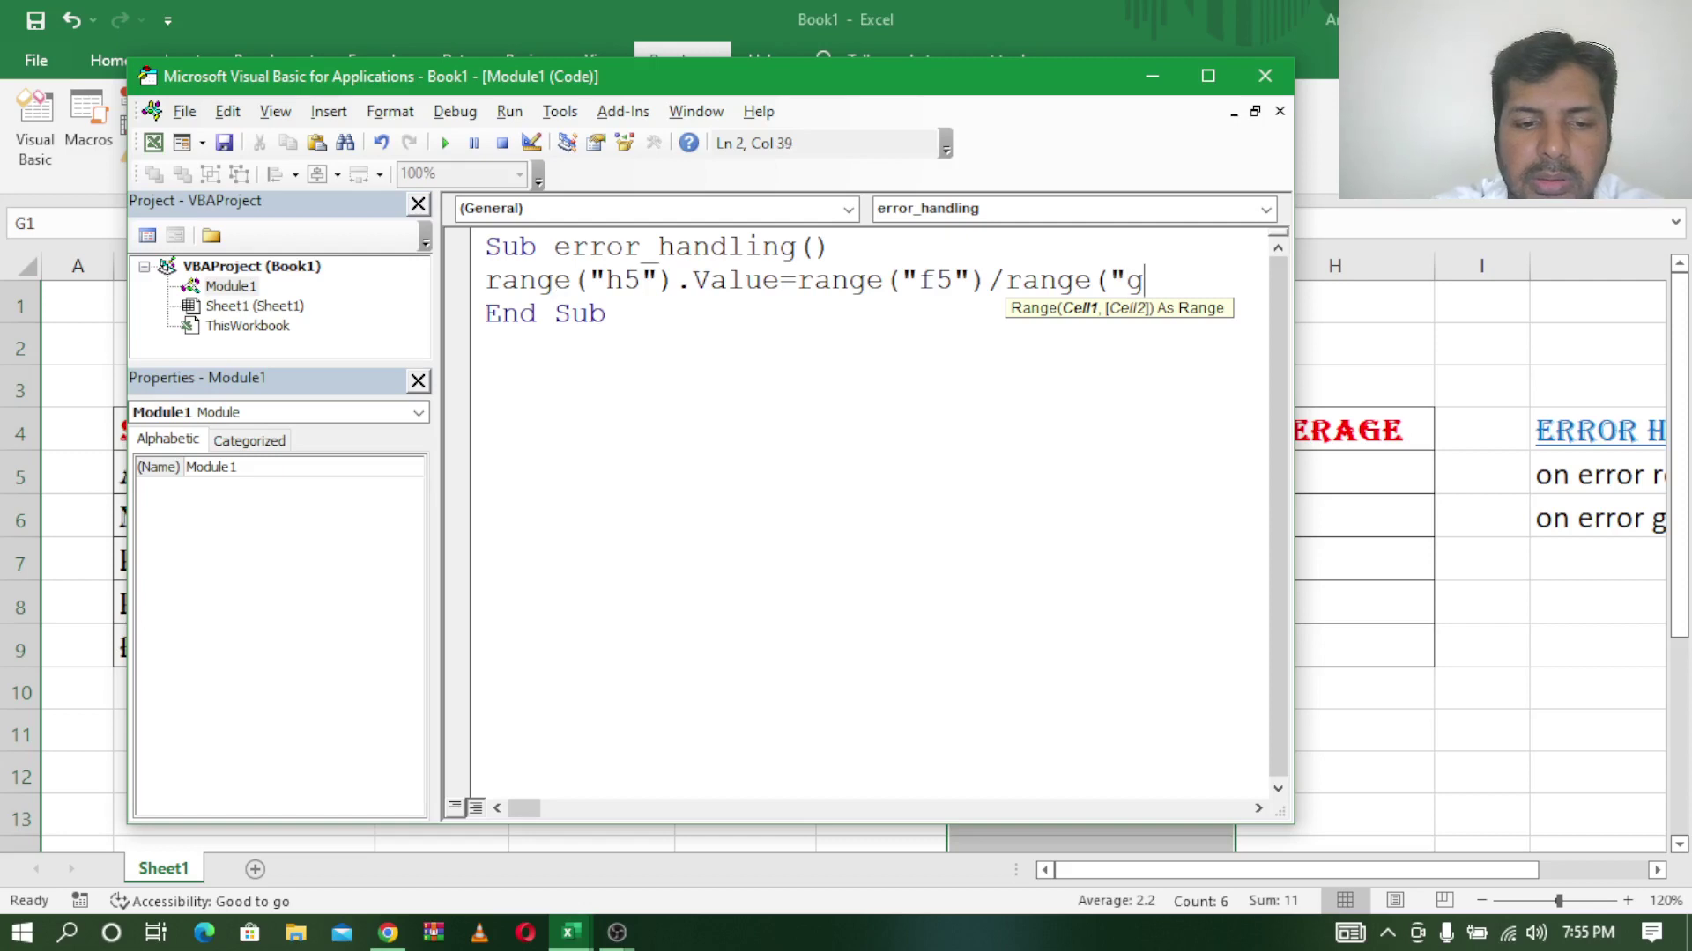
pyautogui.write(')')
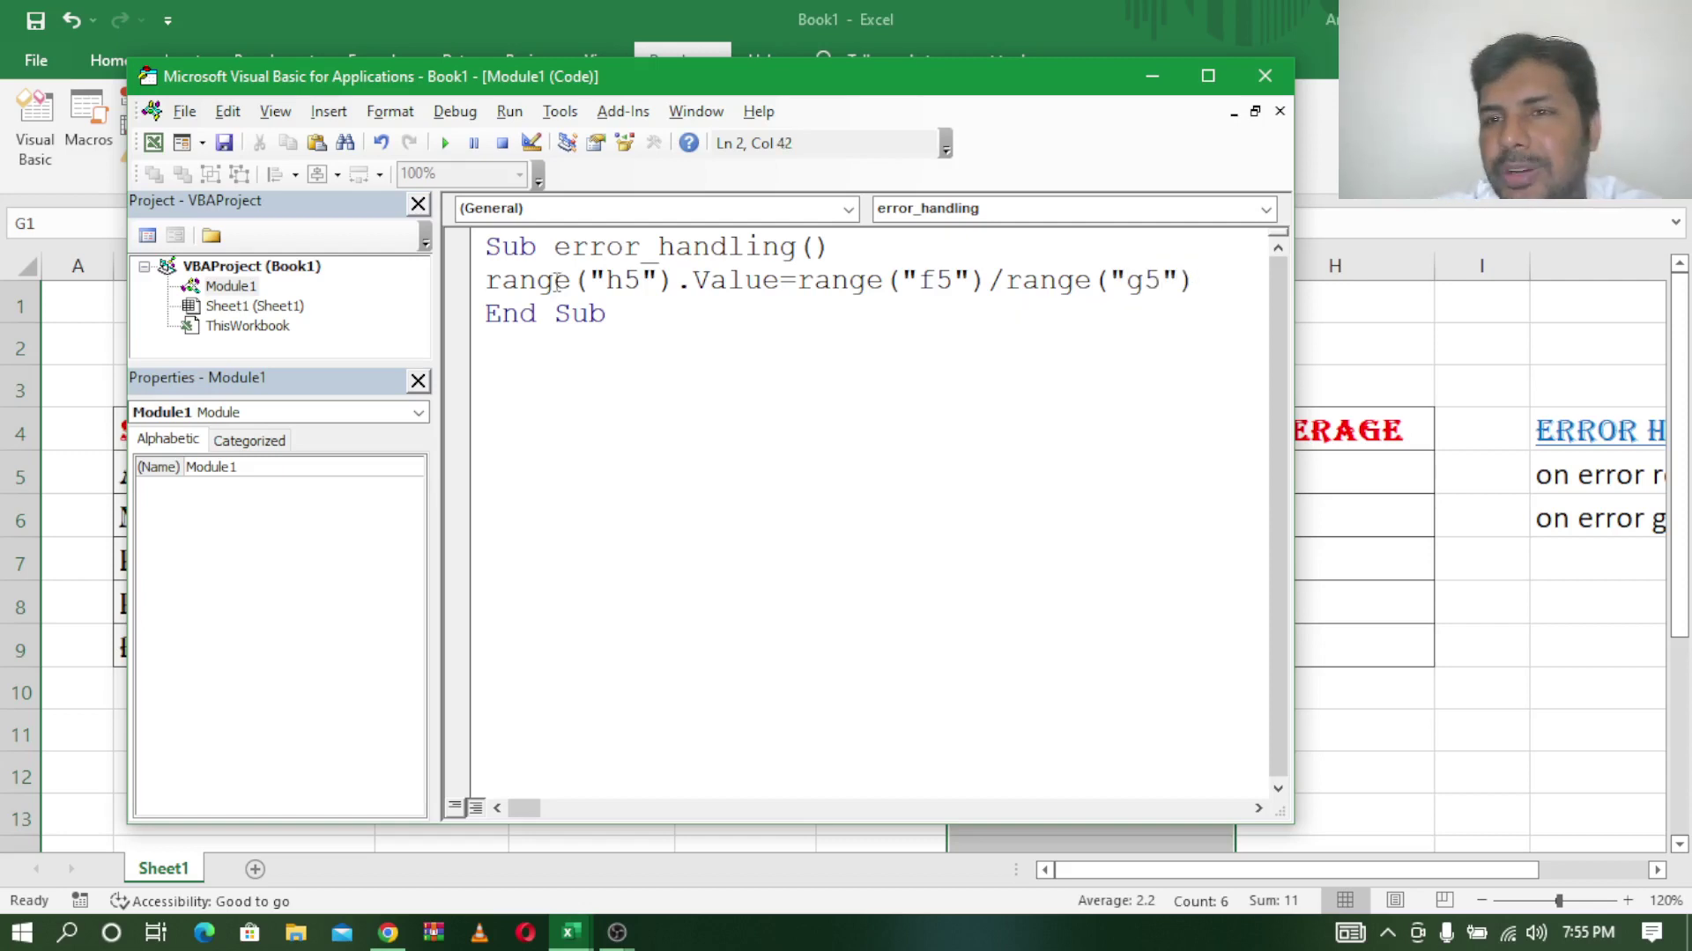
pyautogui.press('Return')
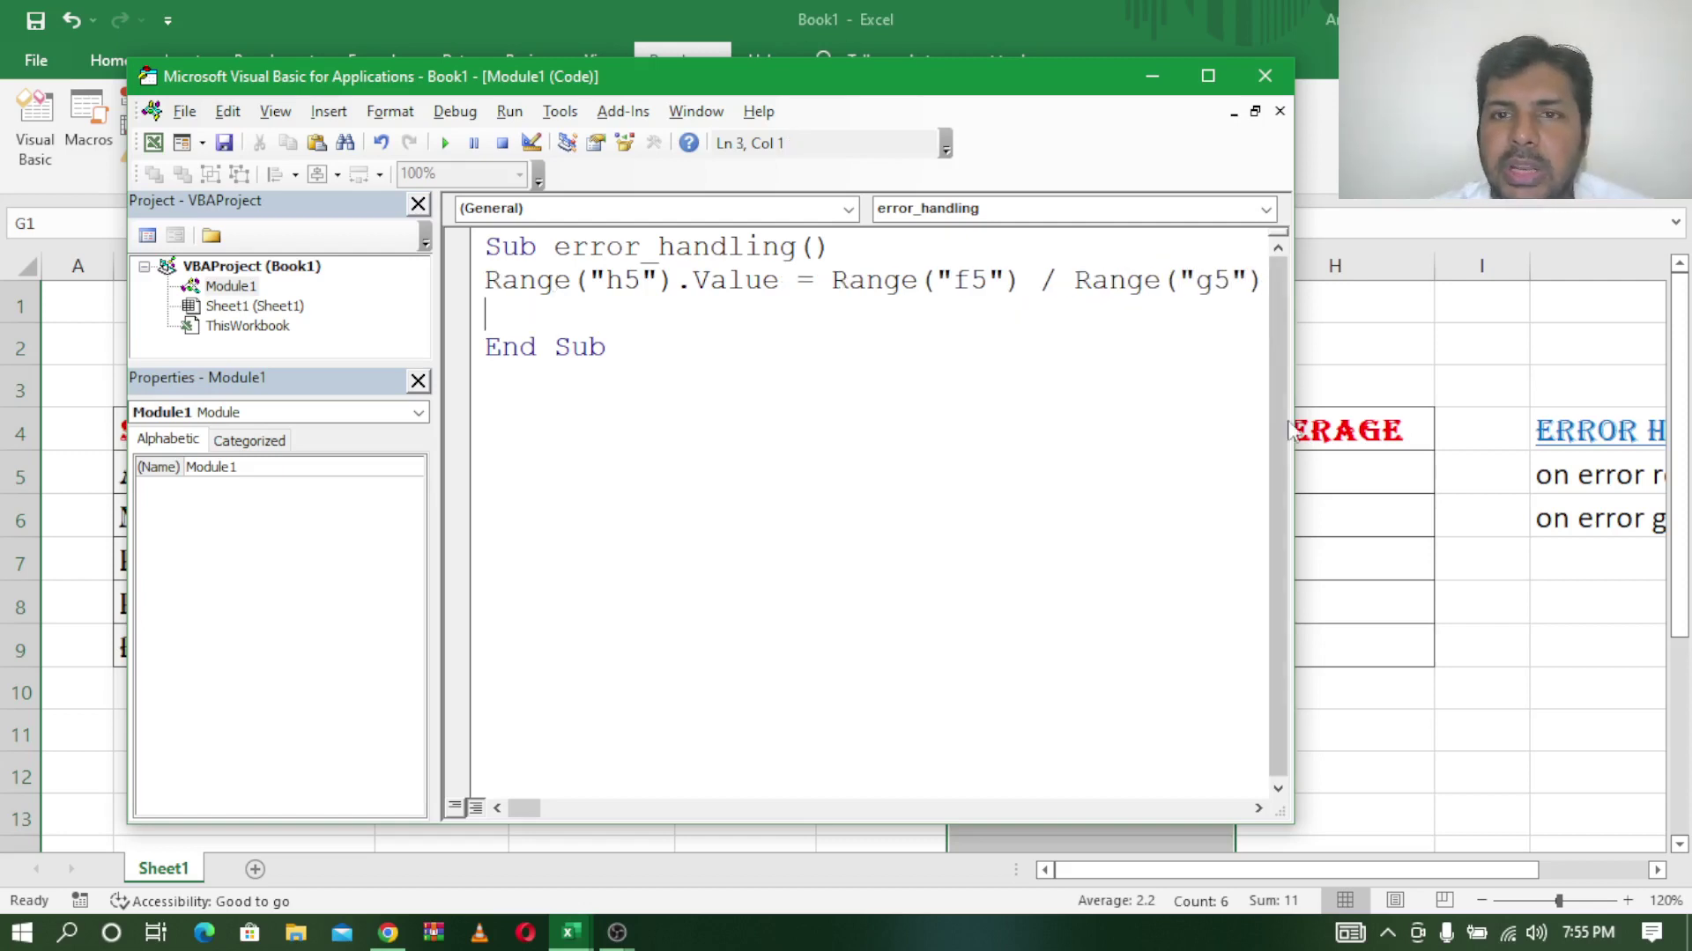
pyautogui.click(1152, 75)
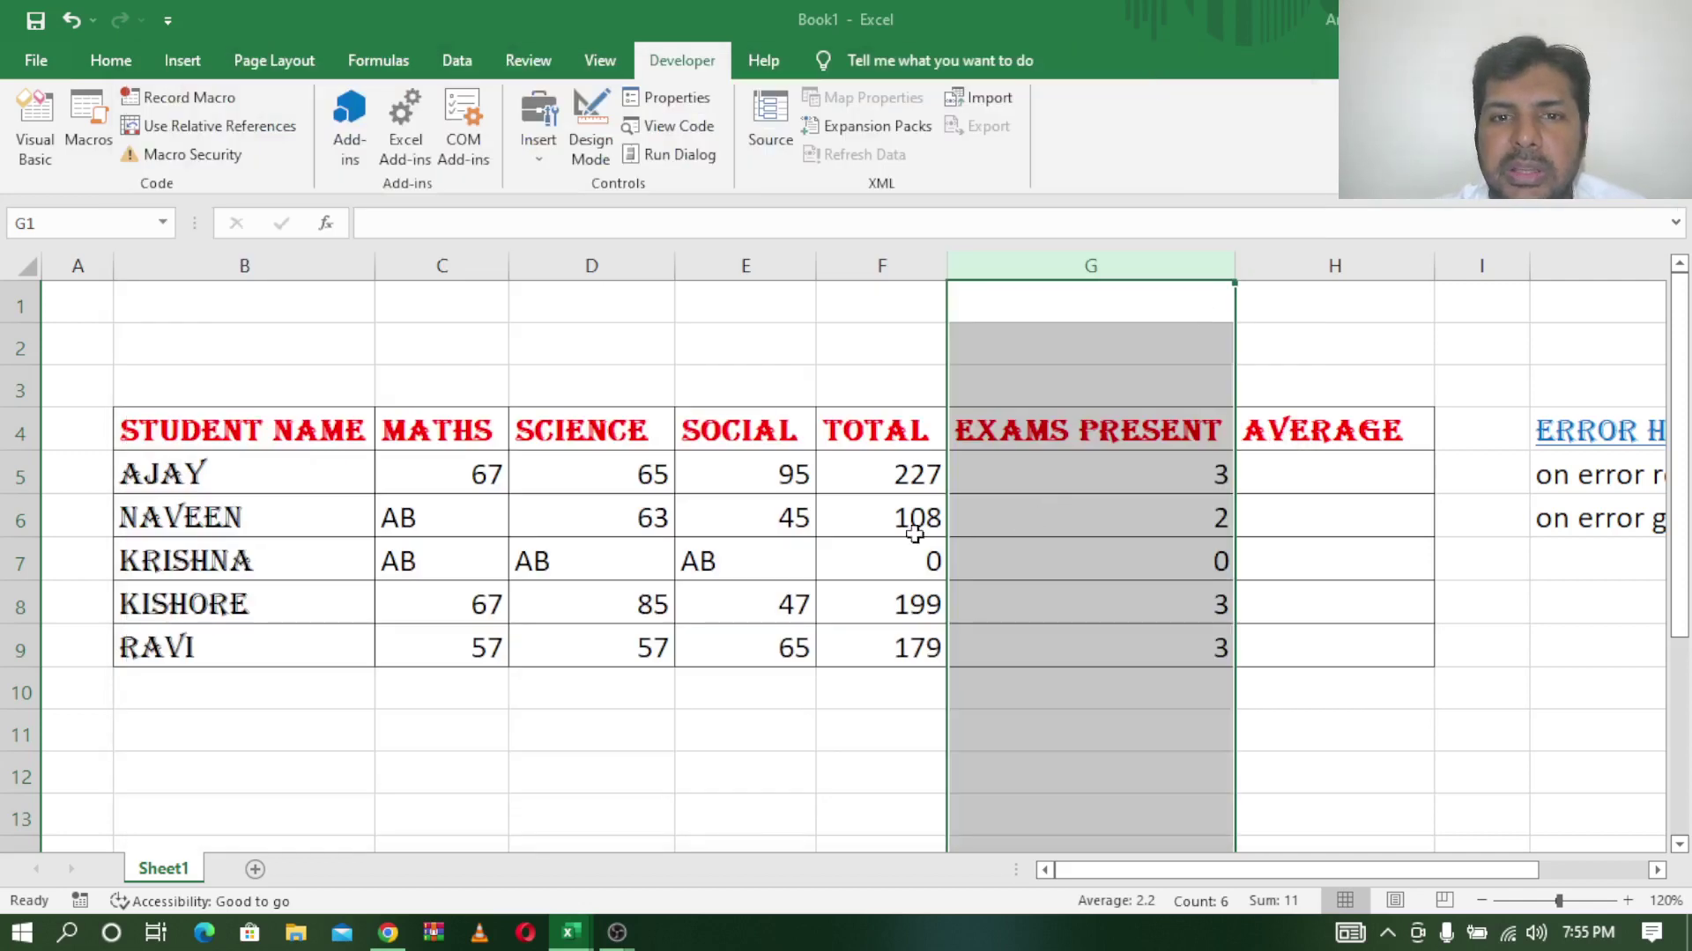
# Widen the code editor and select the Range("h5") formula line for copying
pyautogui.click(696, 483)
pyautogui.click(226, 511)
pyautogui.moveTo(569, 933)
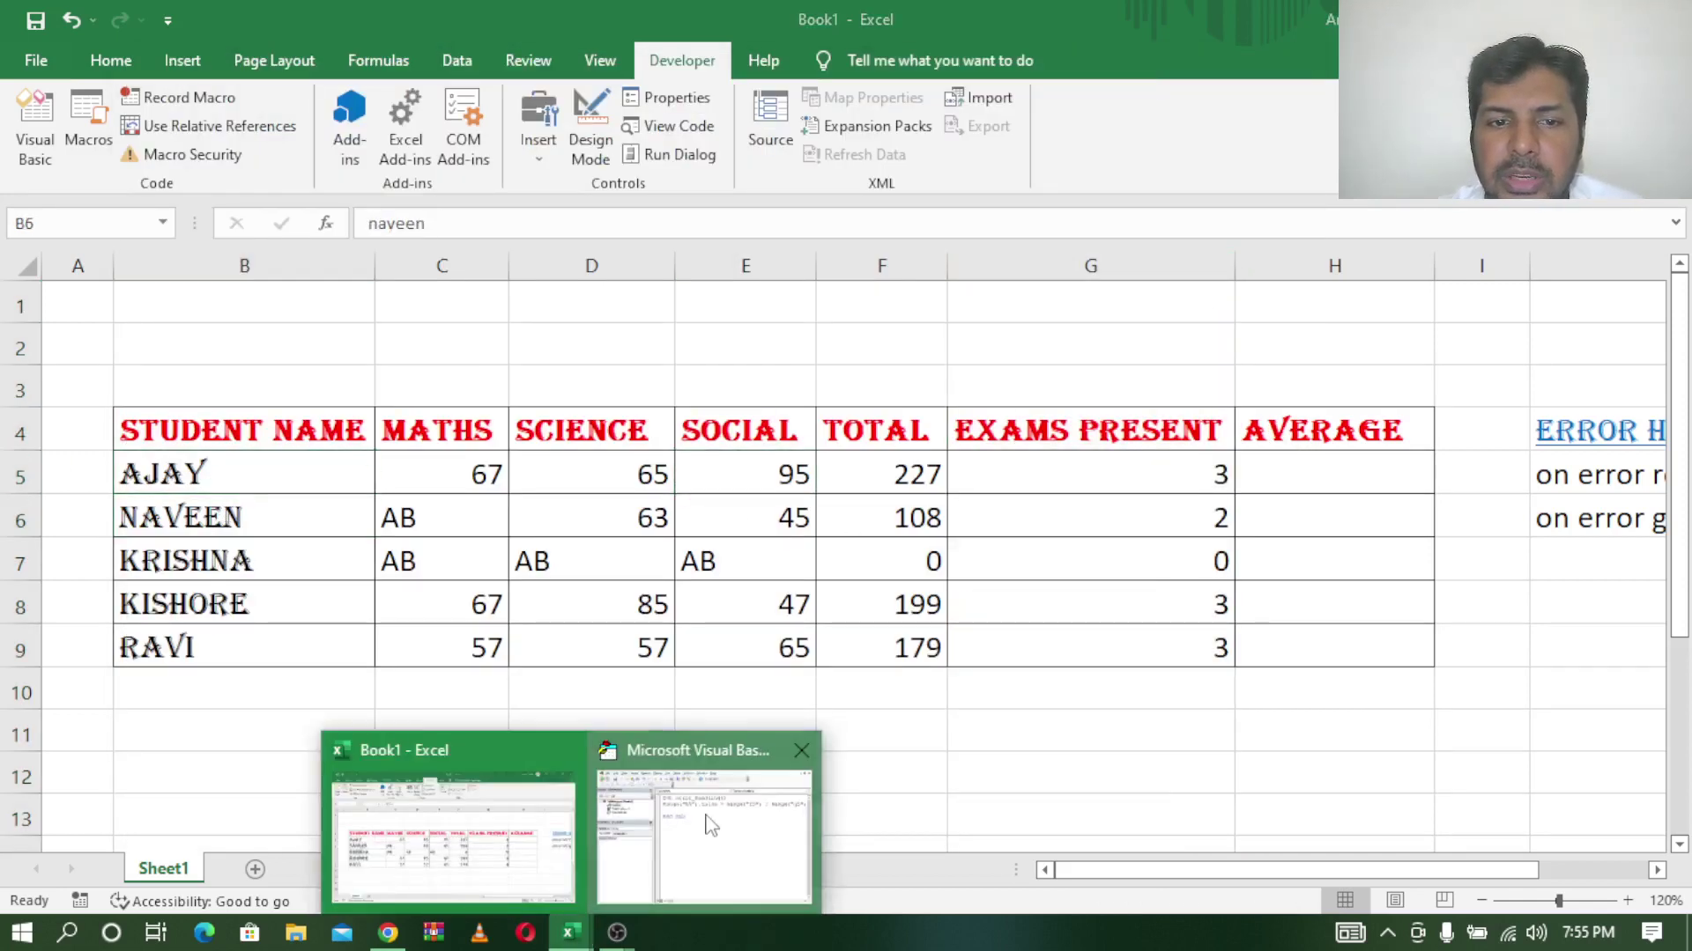
pyautogui.click(703, 837)
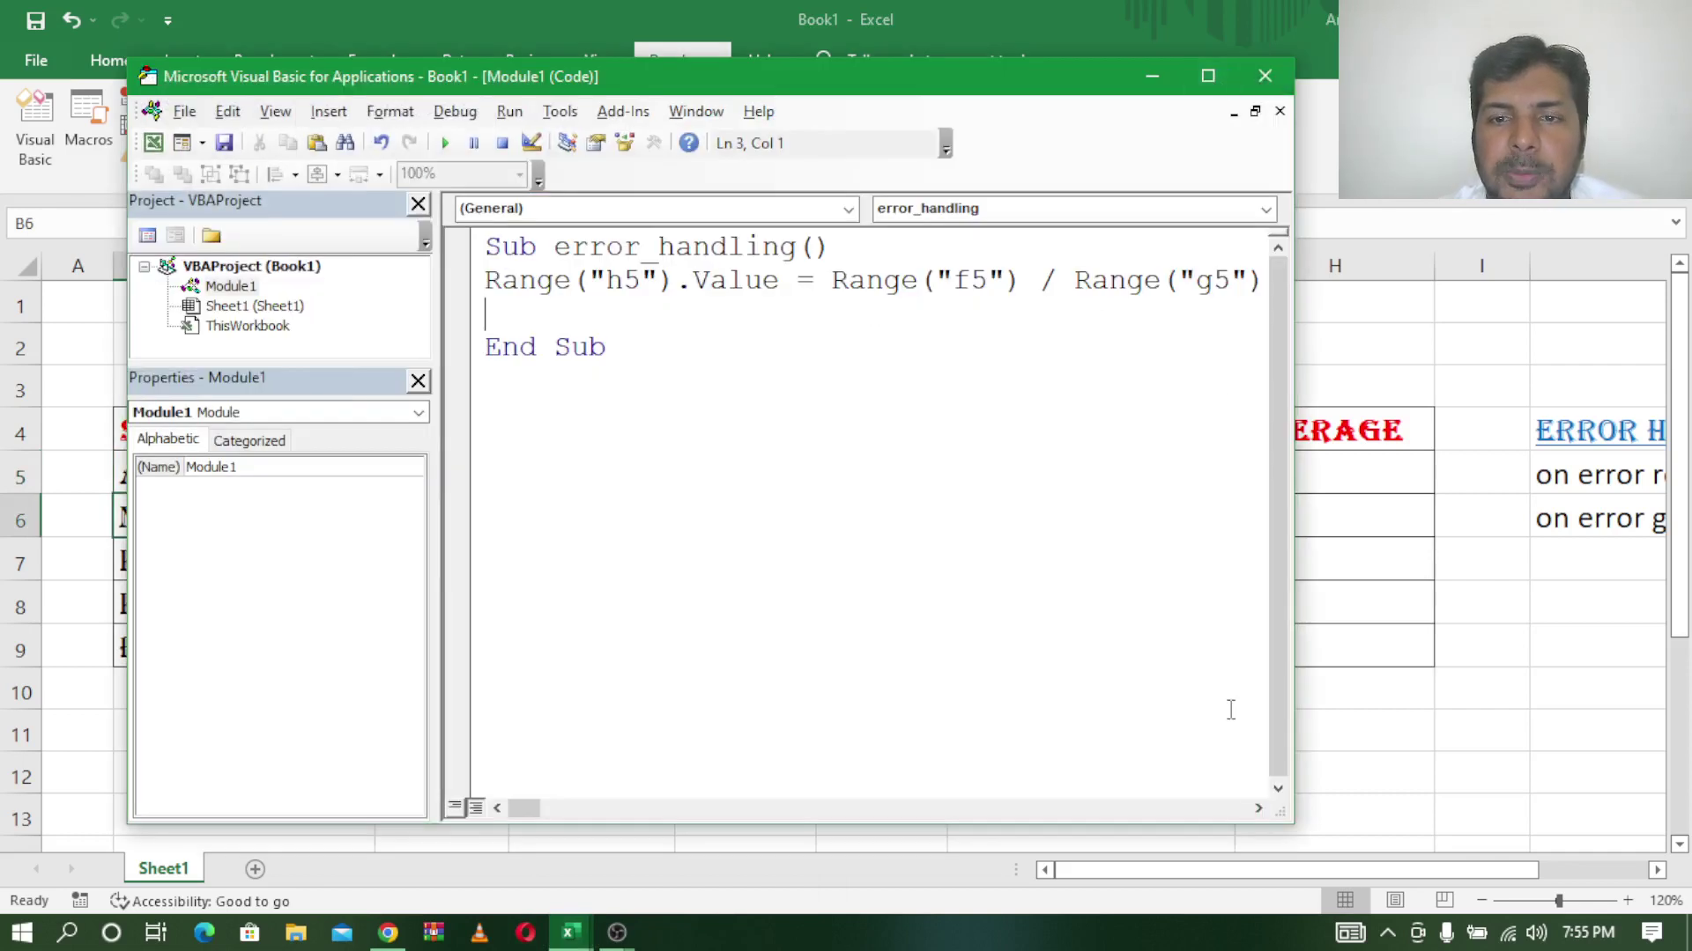
pyautogui.moveTo(1289, 821); pyautogui.dragTo(1369, 825)
pyautogui.moveTo(1272, 280); pyautogui.dragTo(690, 280)
pyautogui.click(468, 286)
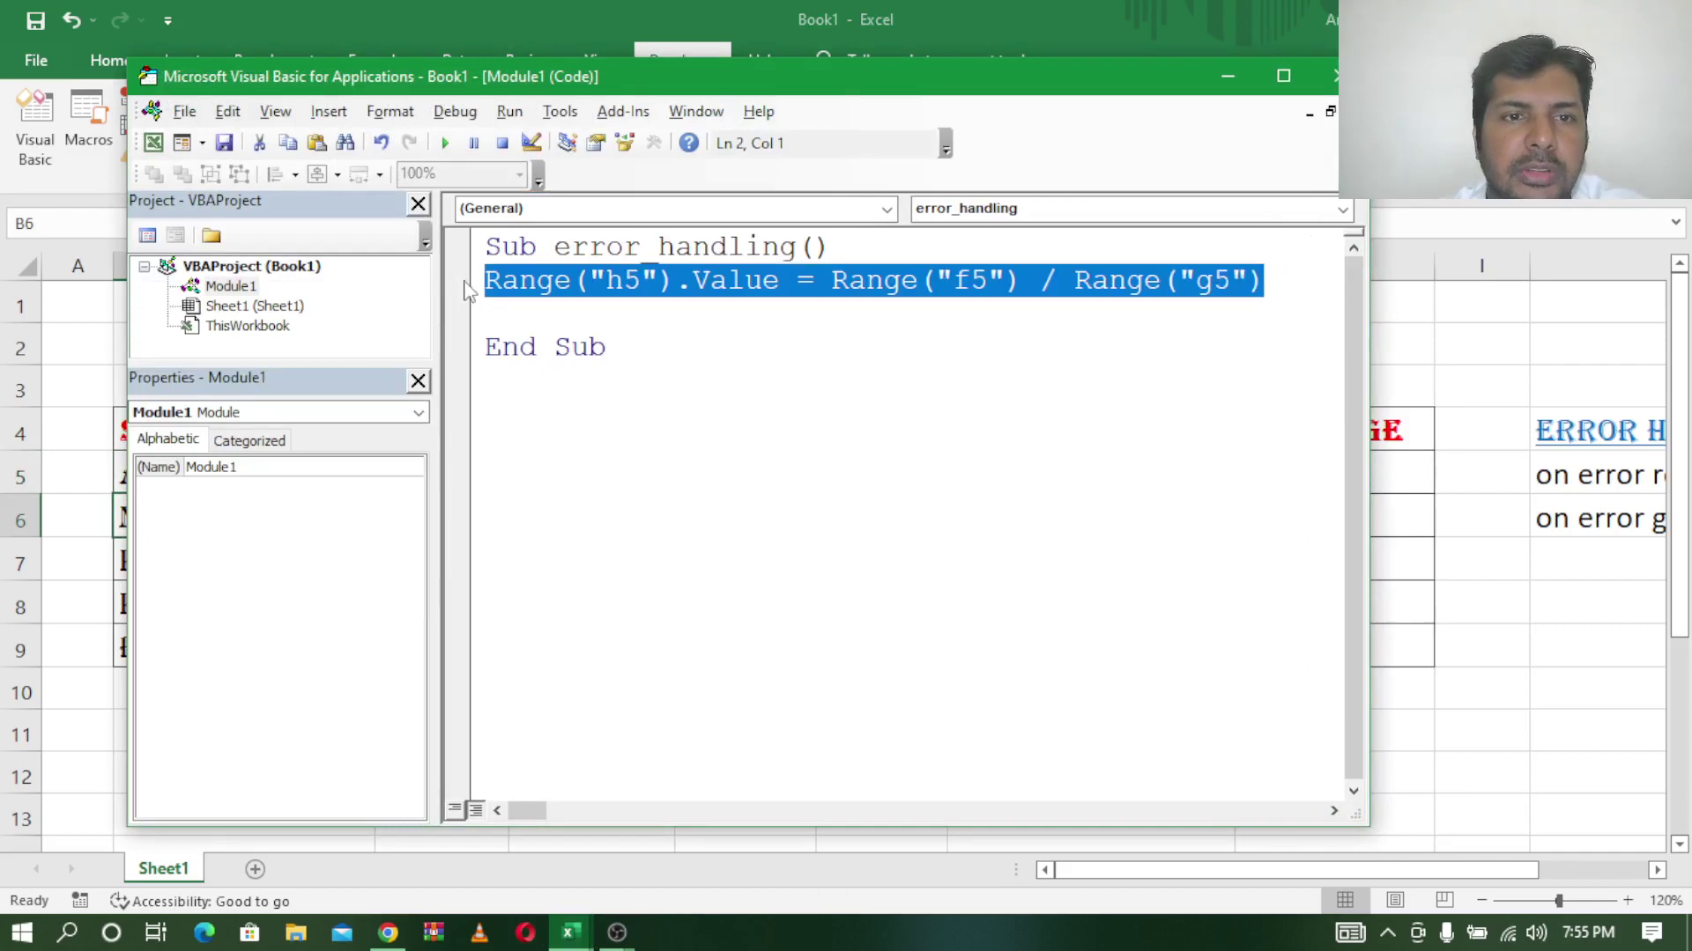
pyautogui.click(528, 315)
# Paste four more copies of the Range("h5") formula line below it
pyautogui.write('Range("h5").Value = Range("f5") / Range("g5")')
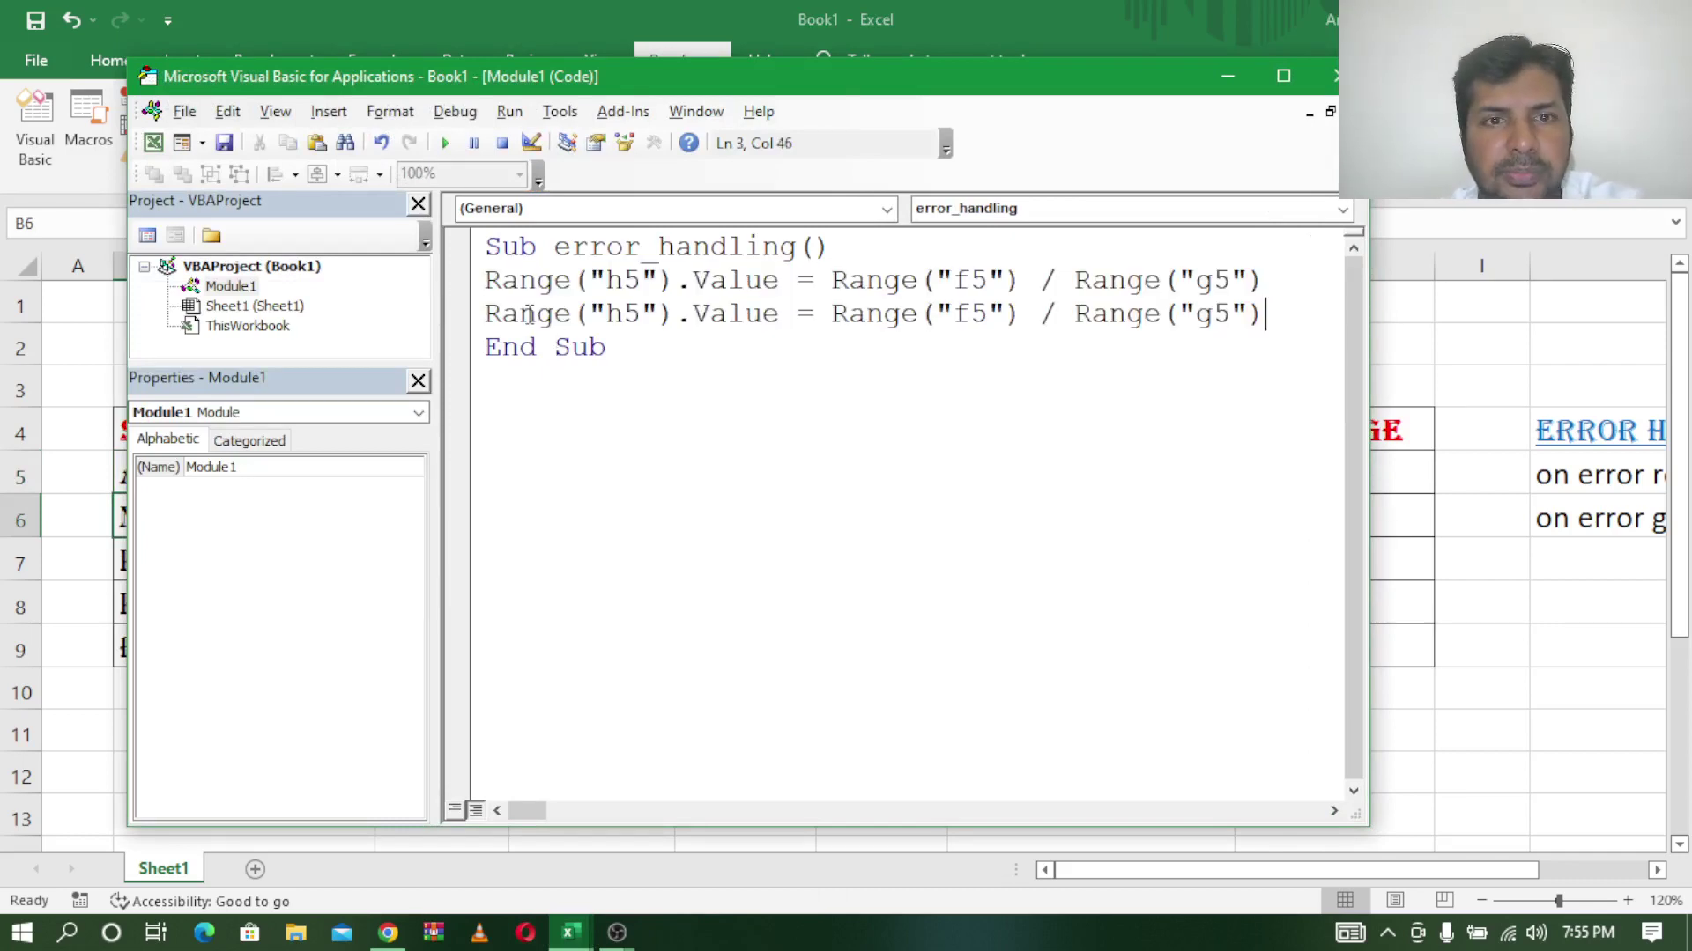
pyautogui.press('Return')
pyautogui.write('v')
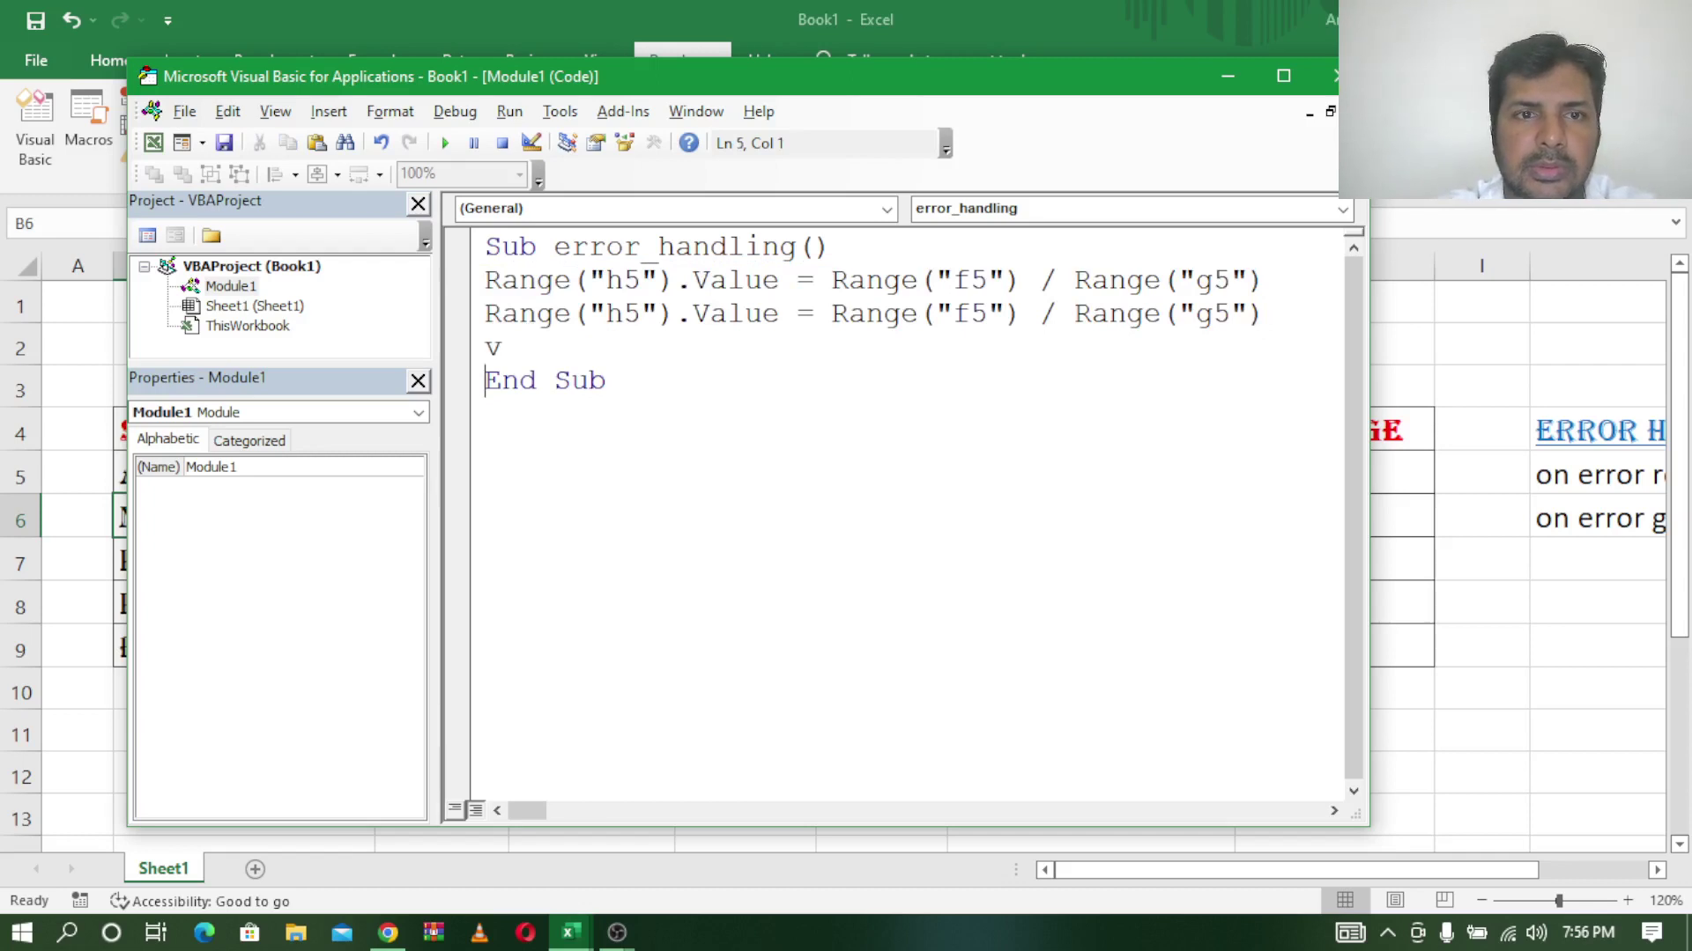
pyautogui.press('Delete')
pyautogui.write('Range("h5").Value = Range("f5") / Range("g5")')
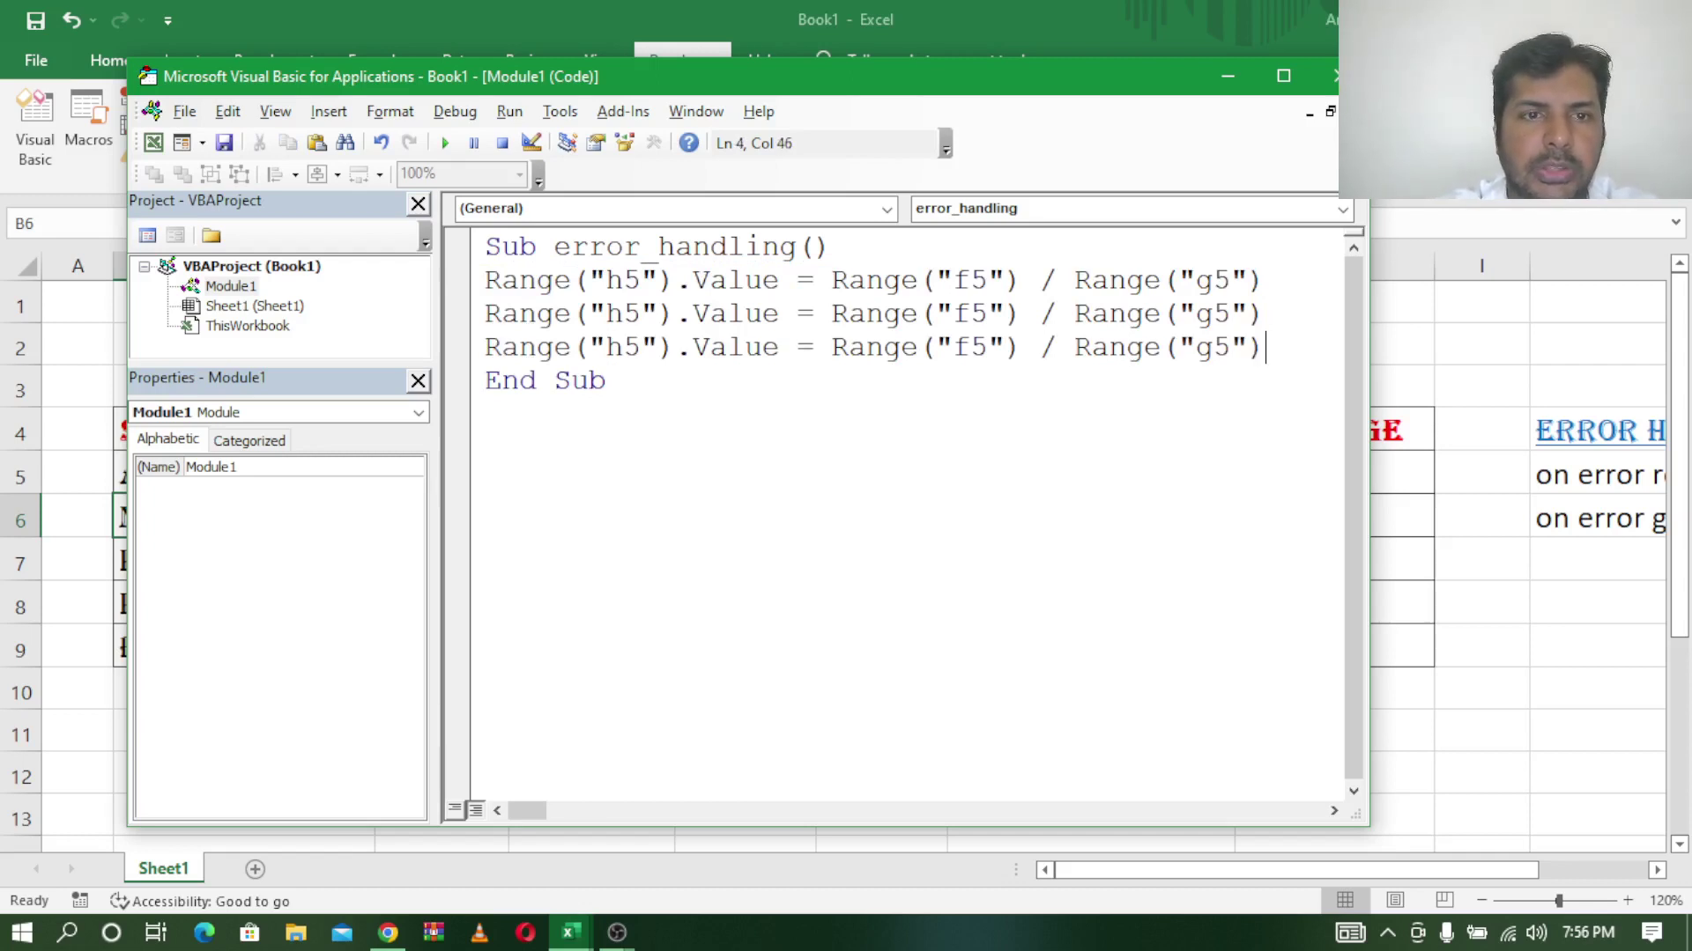
pyautogui.press('Return')
pyautogui.write('Range("h5").Value = Range("f5") / Range("g5")')
pyautogui.press('Return')
pyautogui.write('Range("h5").Value = Range("f5") / Range("g5")')
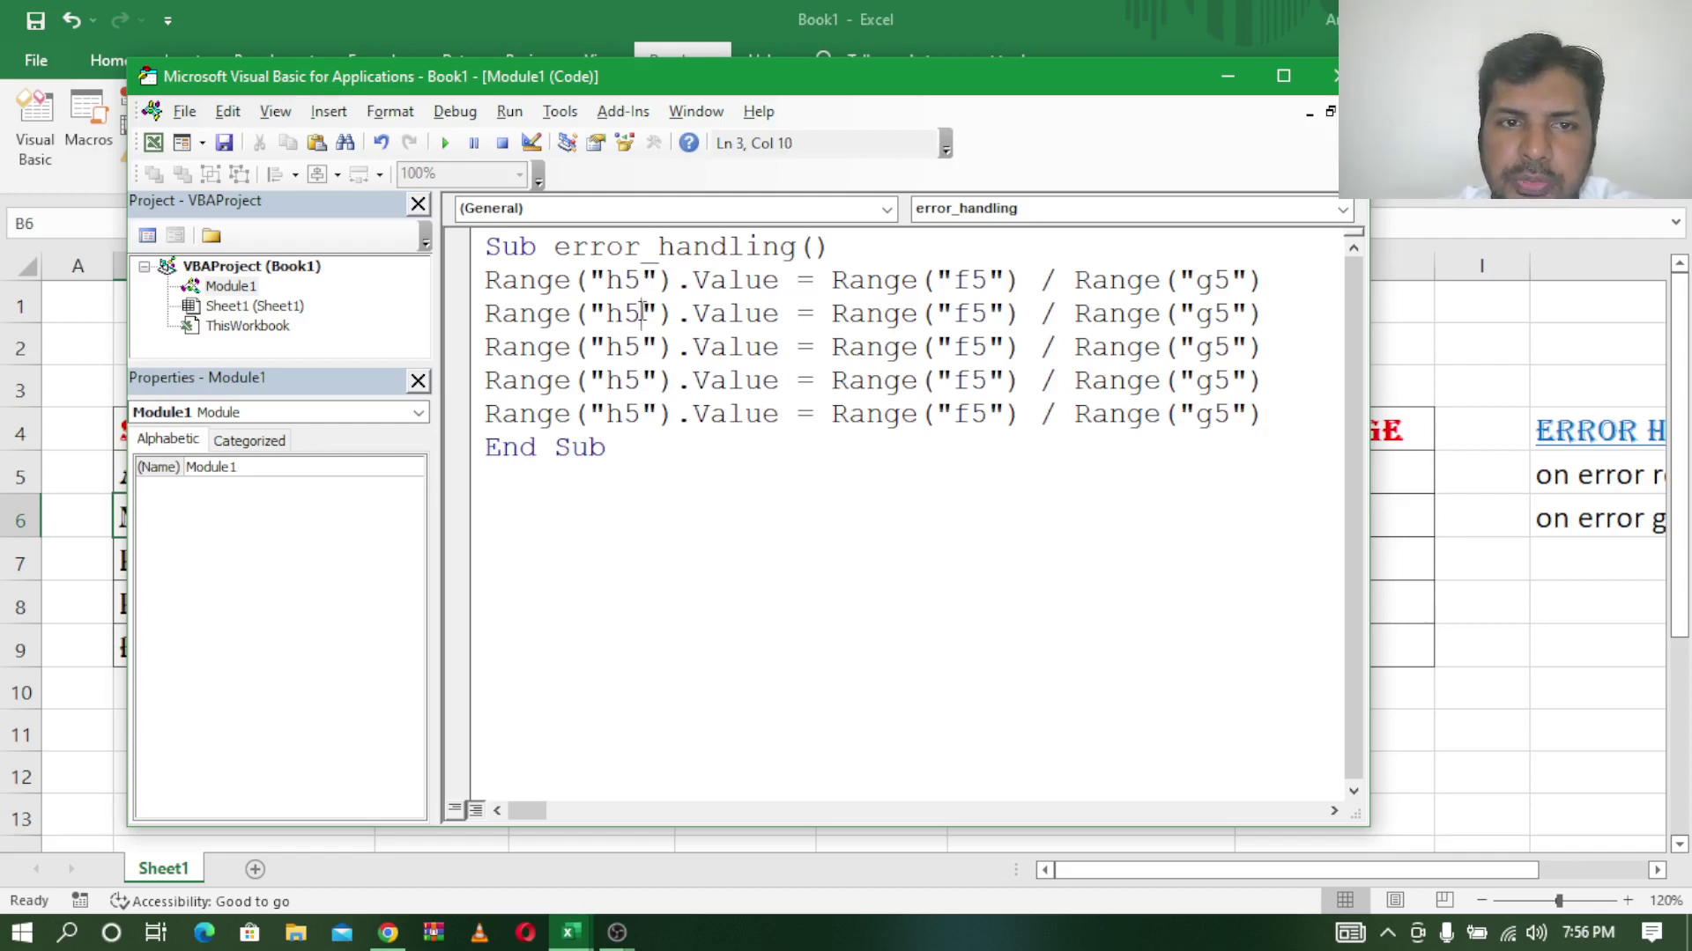
# Renumber the copied lines' target cells to h6 through h9
pyautogui.press('BackSpace')
pyautogui.write('6')
pyautogui.press('Down')
pyautogui.press('BackSpace')
pyautogui.write('7')
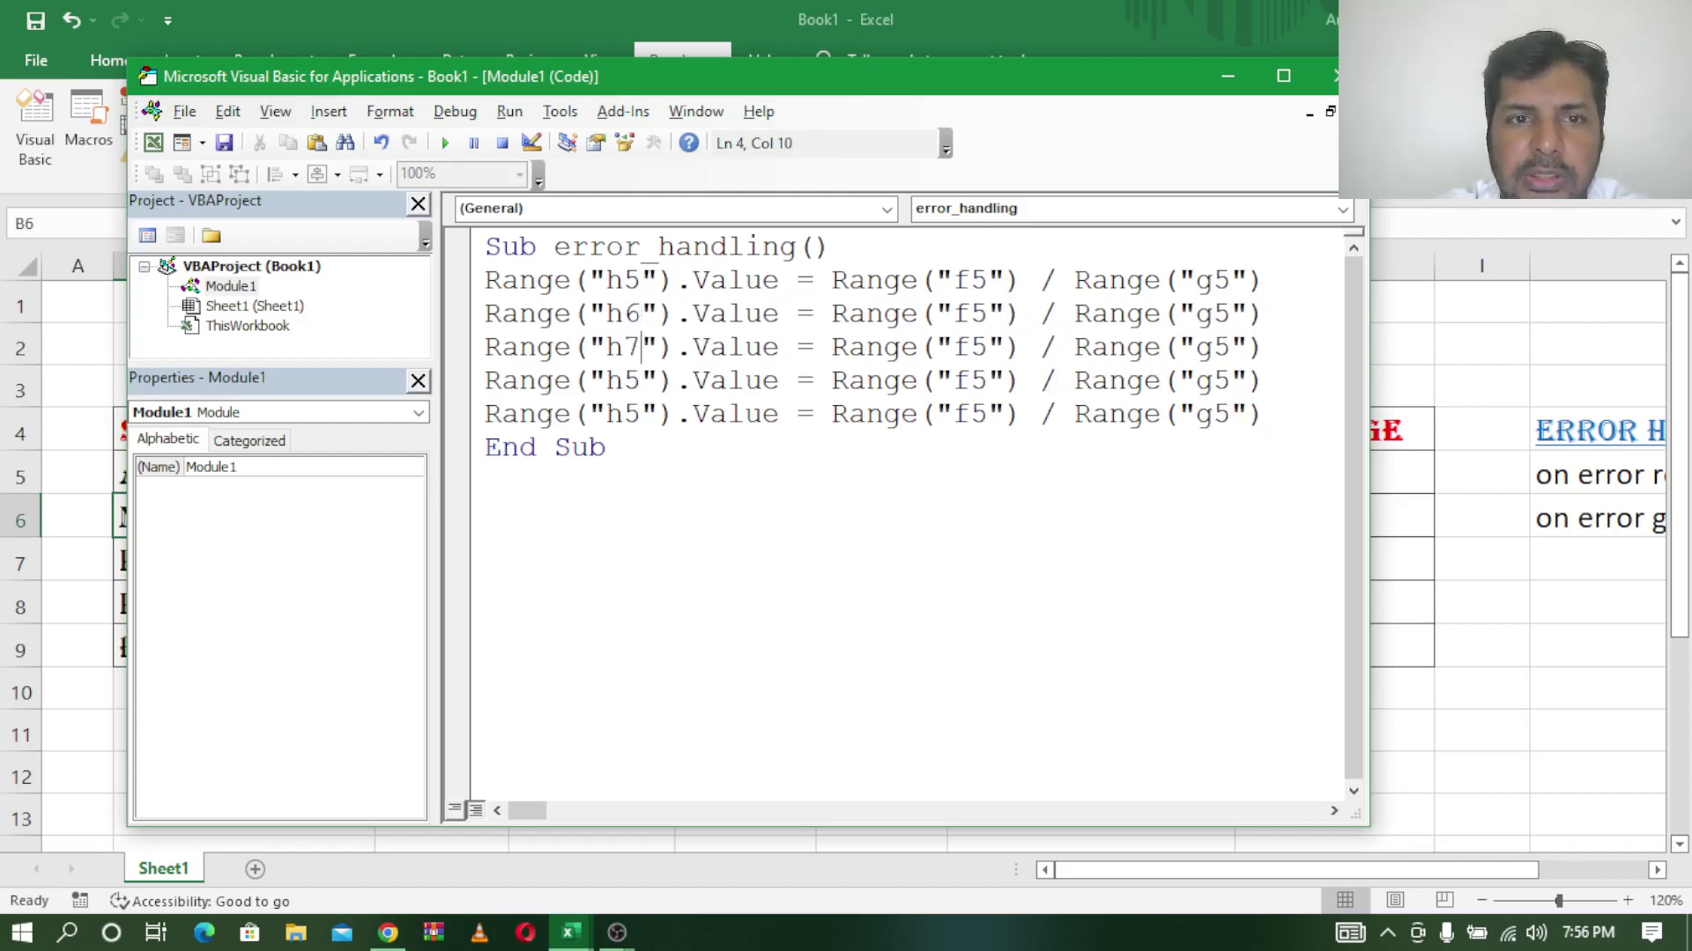
pyautogui.press('BackSpace')
pyautogui.write('9')
pyautogui.press('Right')
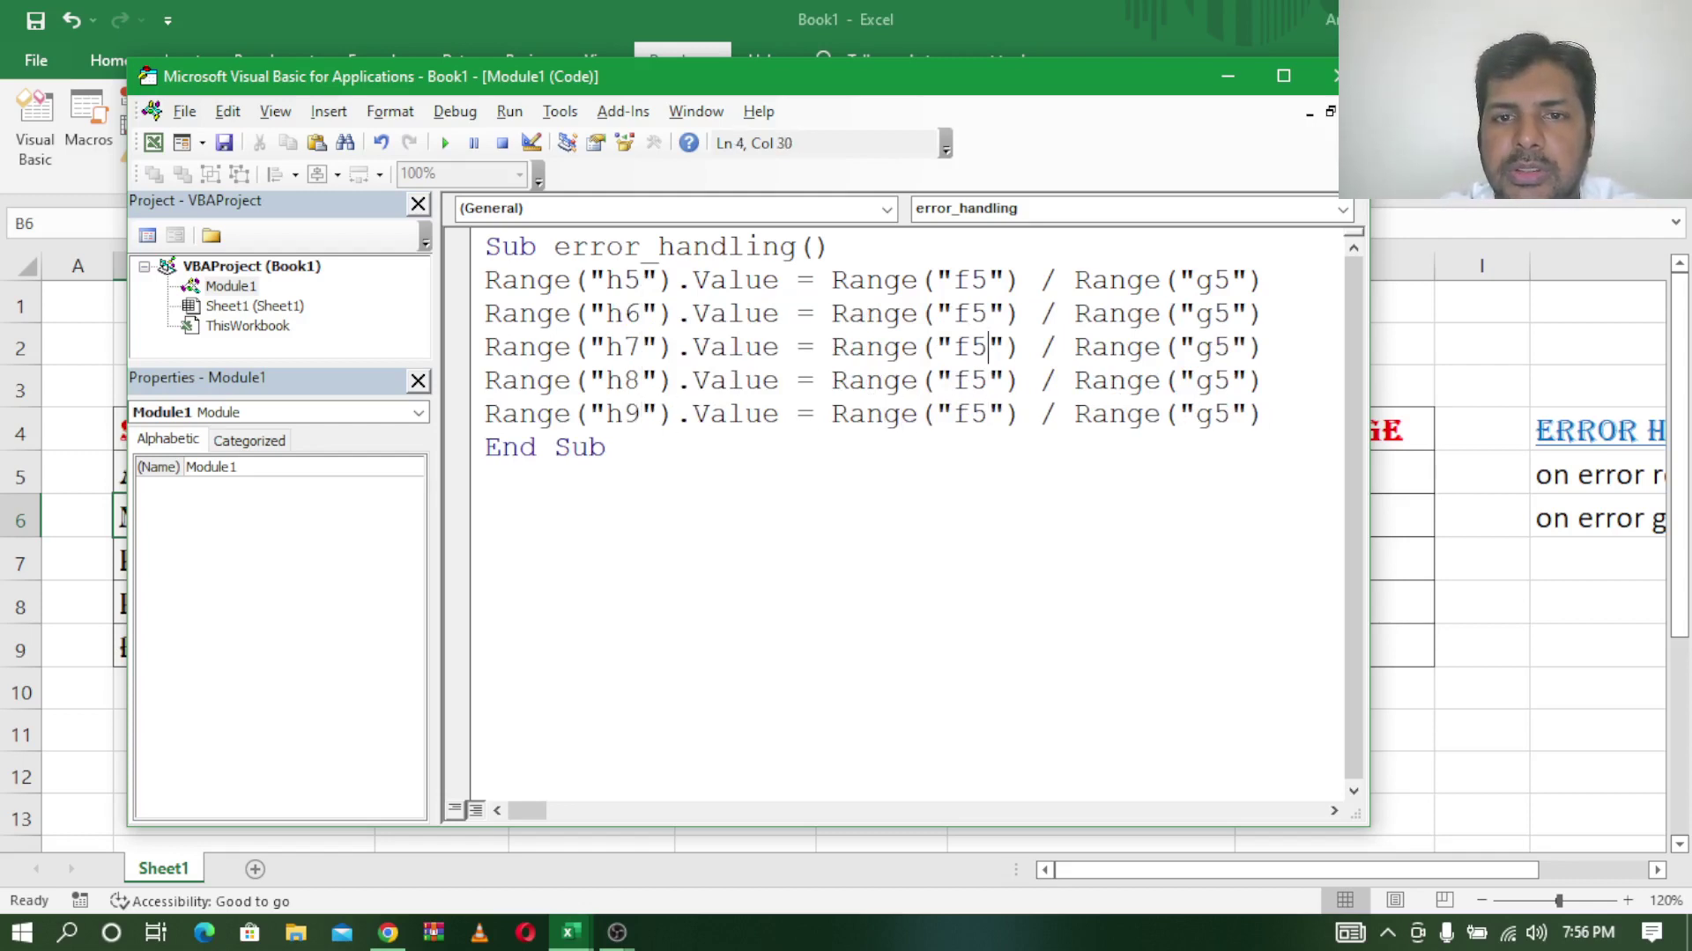
# Change the copies' f5 references to f6, f7, f8 and f9
pyautogui.press('BackSpace')
pyautogui.write('6')
pyautogui.press('Down')
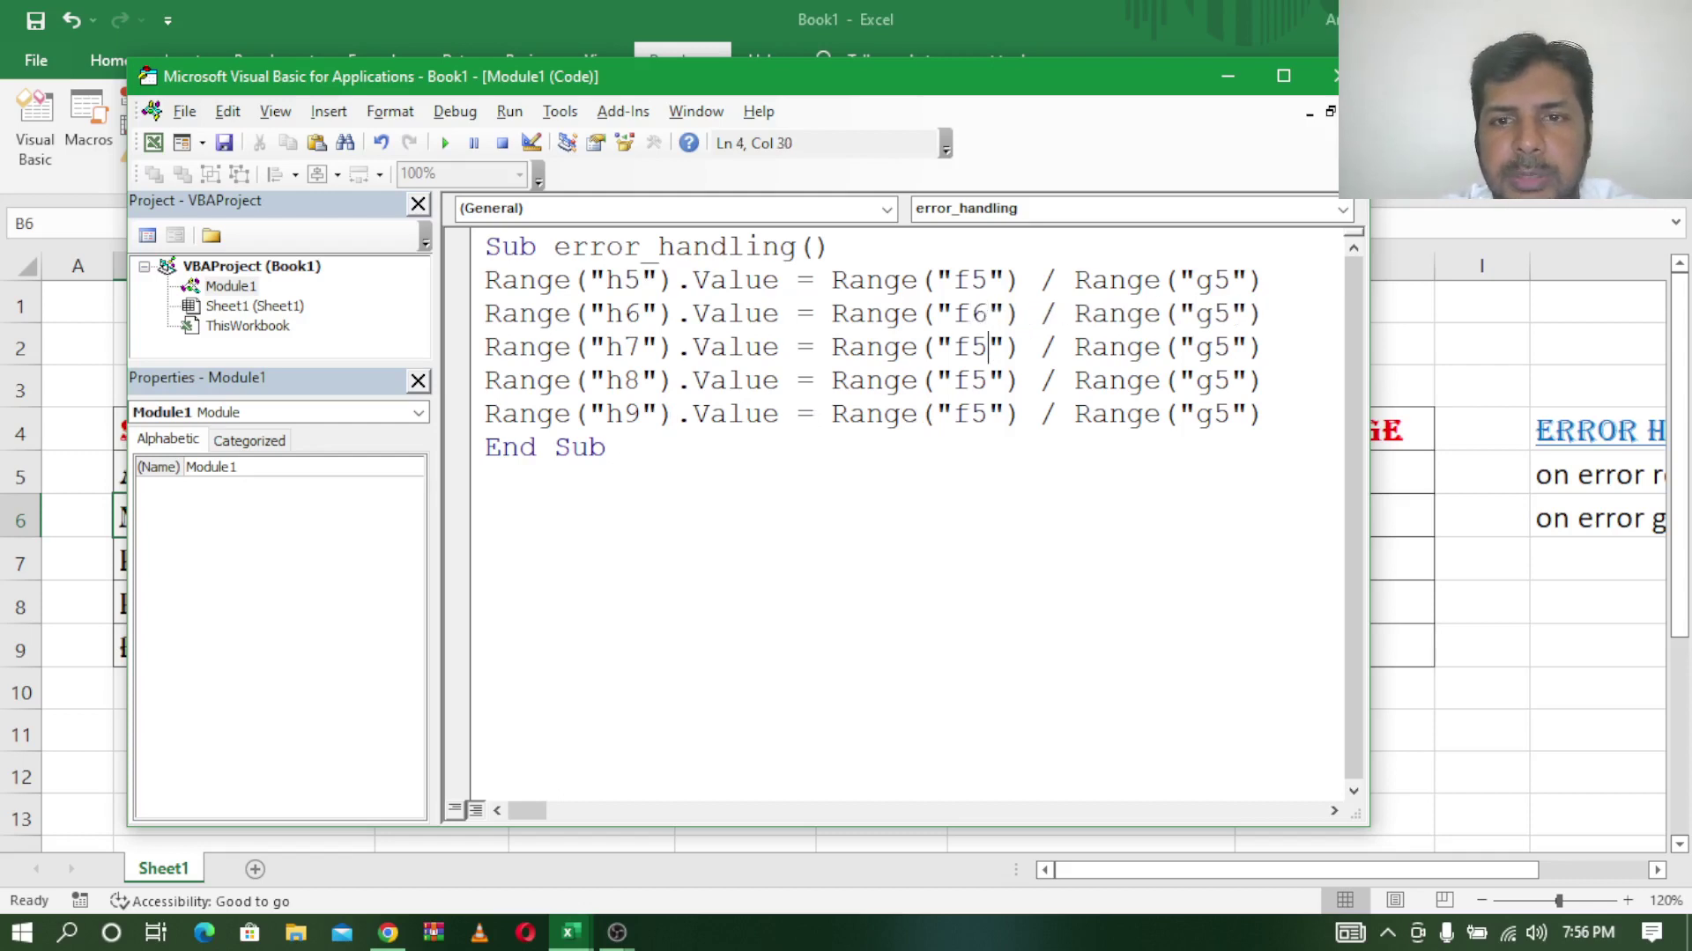
pyautogui.press('BackSpace')
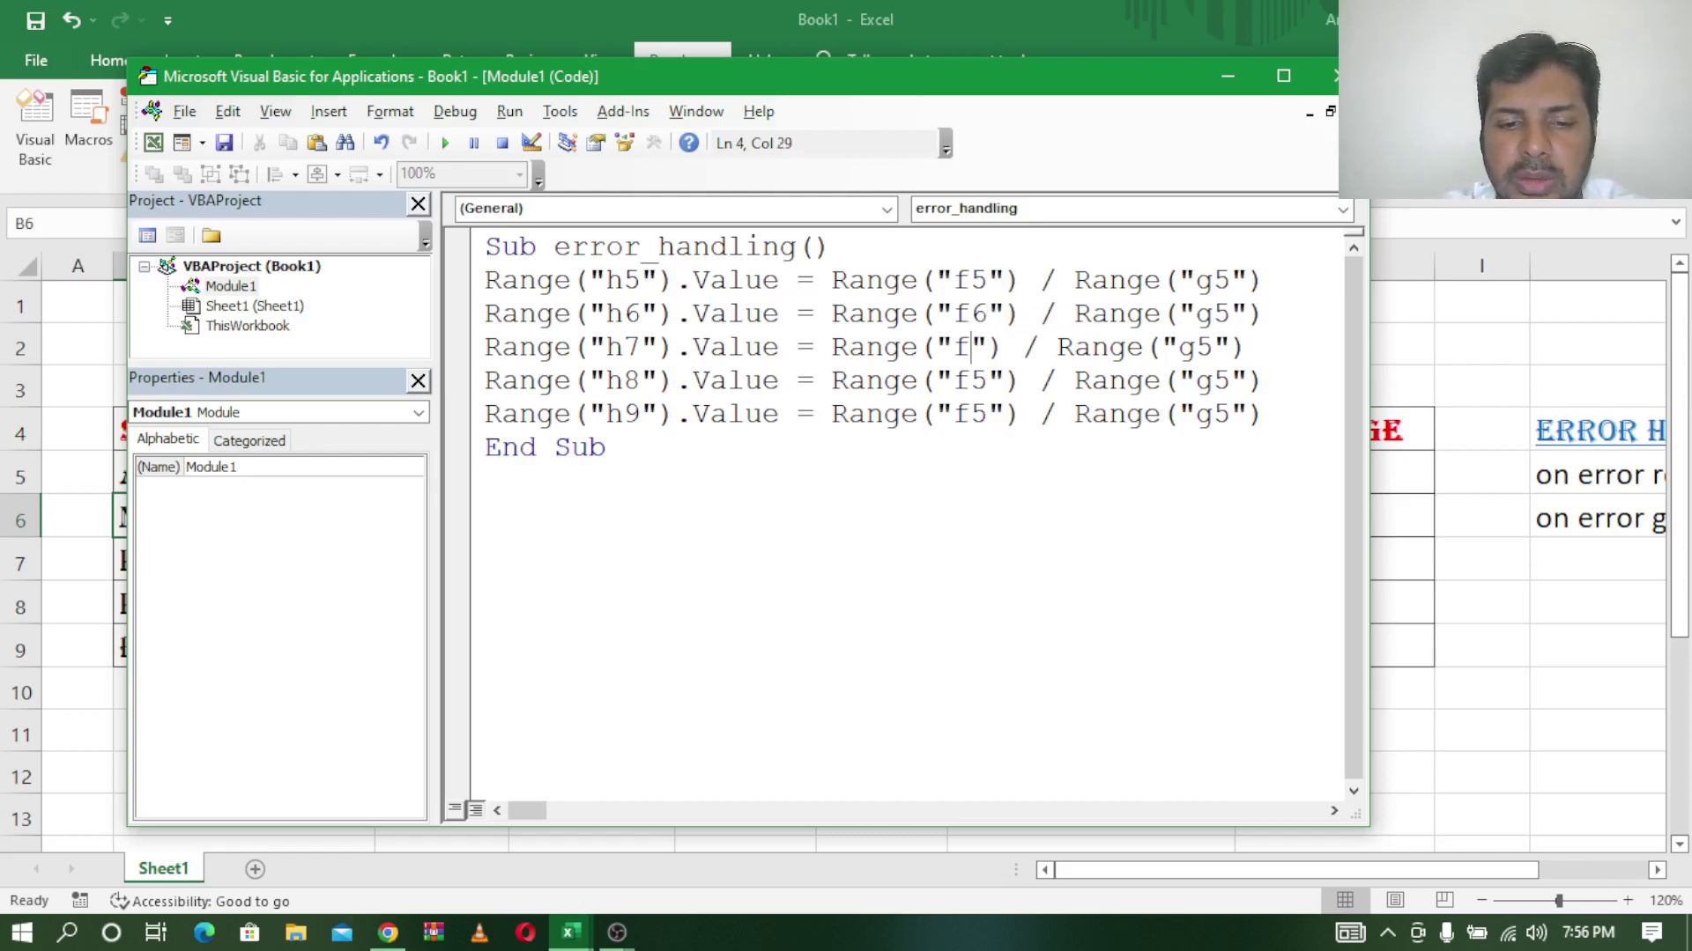
pyautogui.write('7')
pyautogui.press('BackSpace')
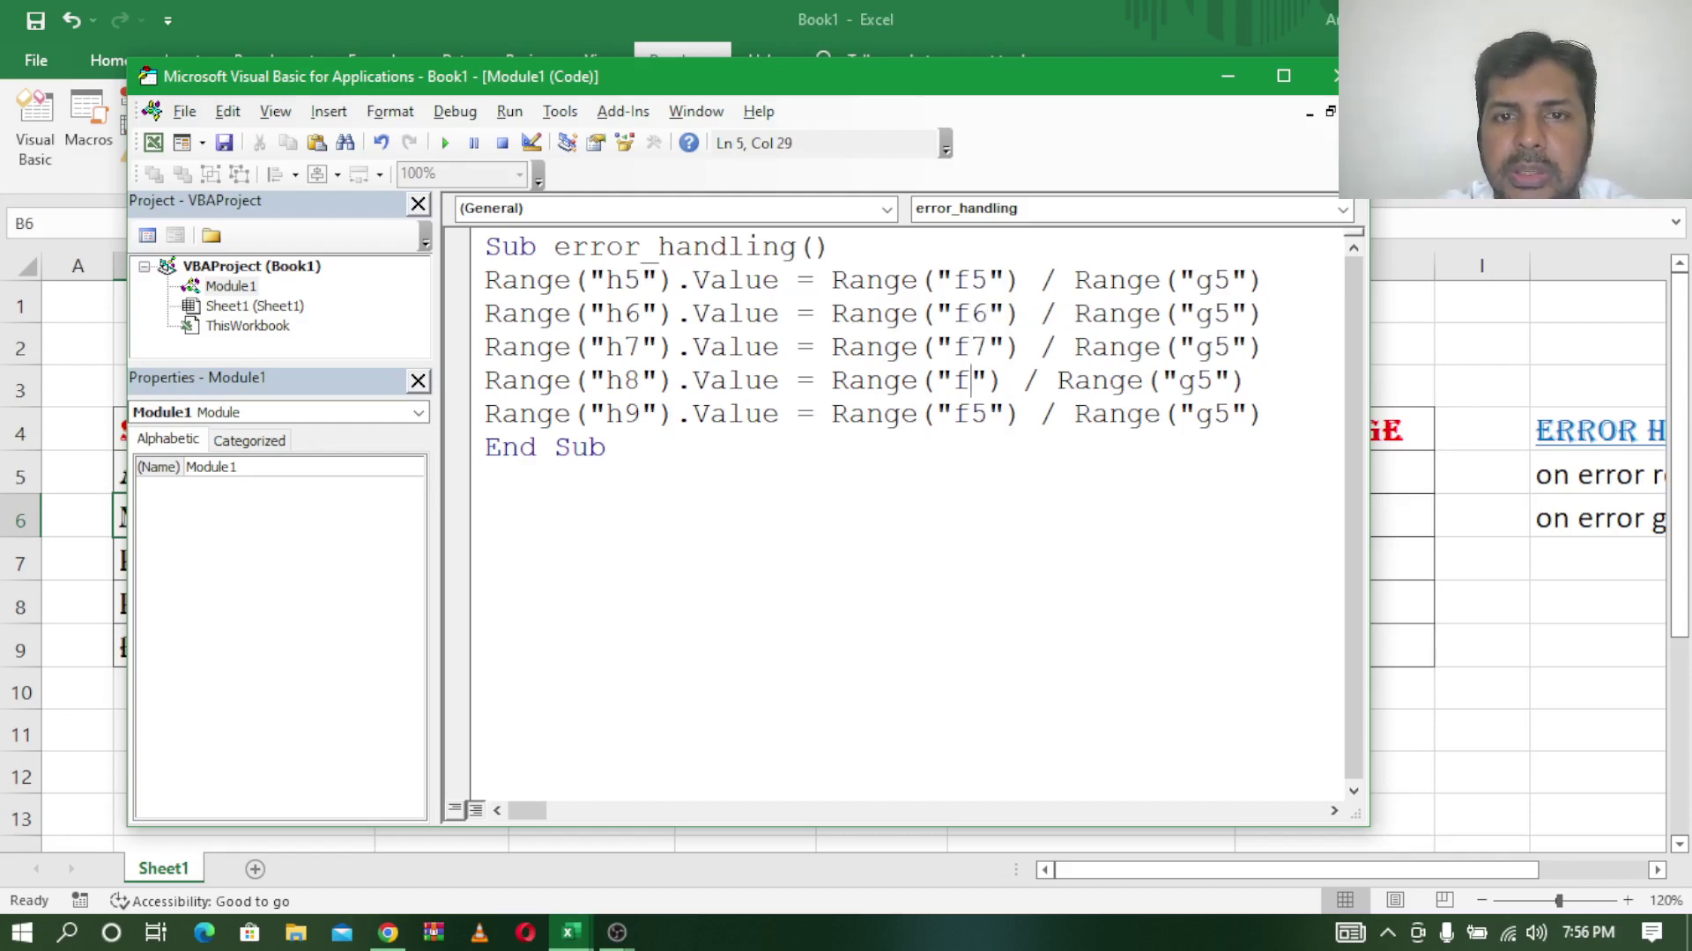
pyautogui.write('8')
pyautogui.press('Down')
pyautogui.press('BackSpace')
pyautogui.write('9')
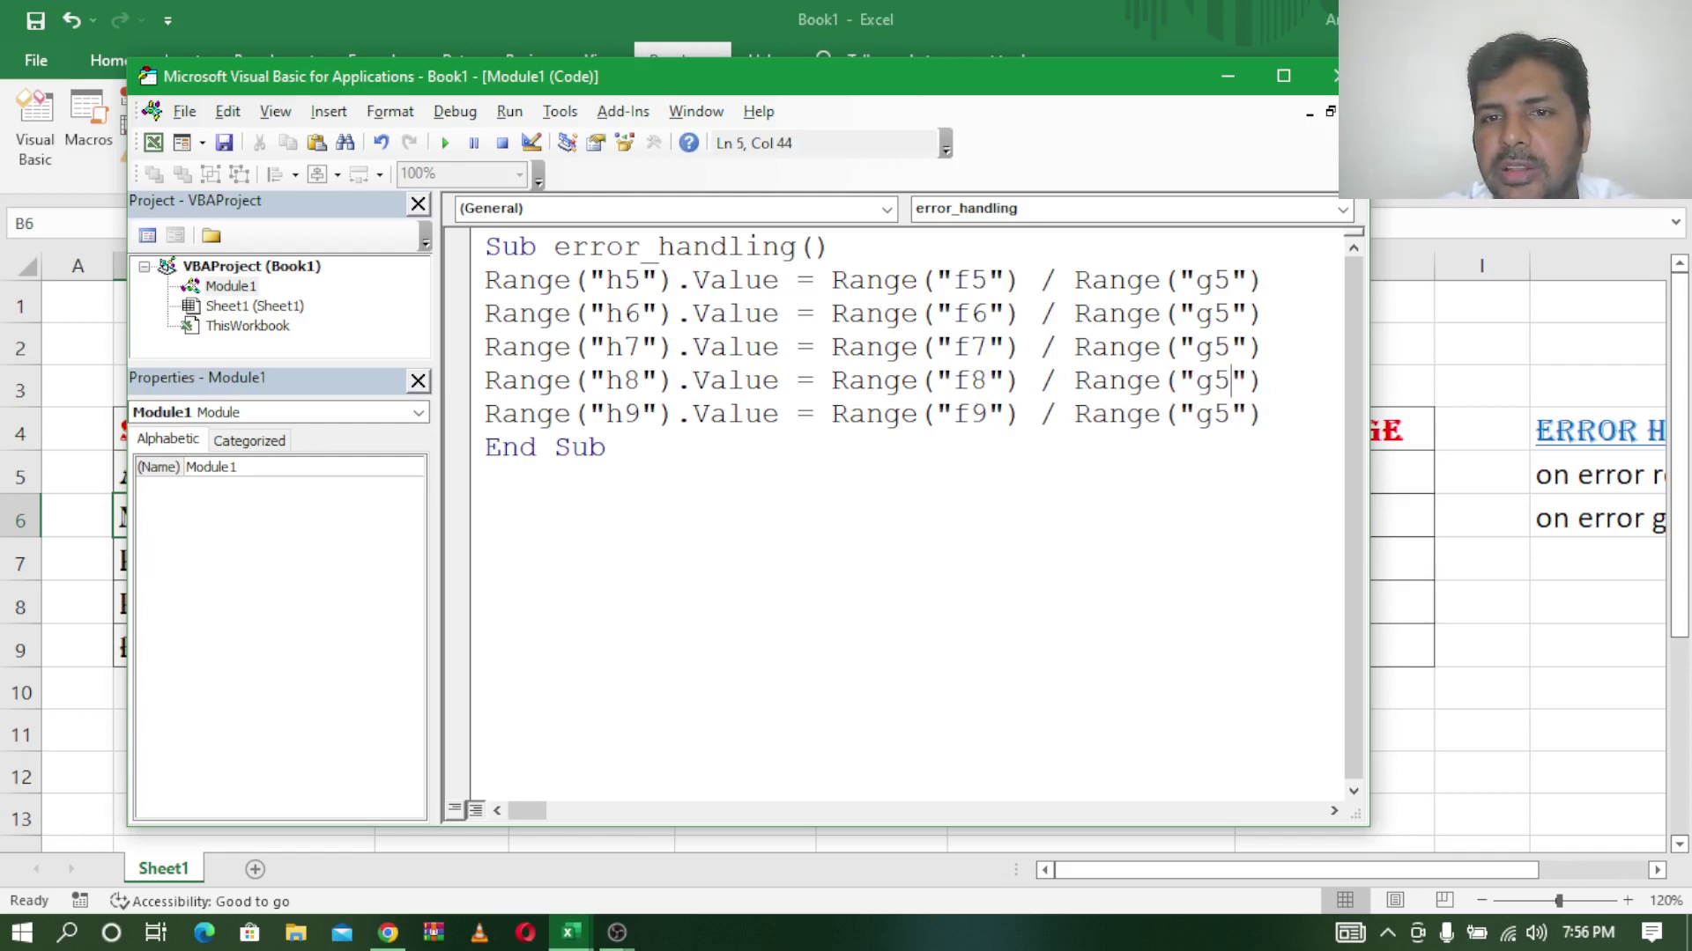
# Change the copies' g5 references to the matching rows g6 onward
pyautogui.press('BackSpace')
pyautogui.write('6')
pyautogui.press('Down')
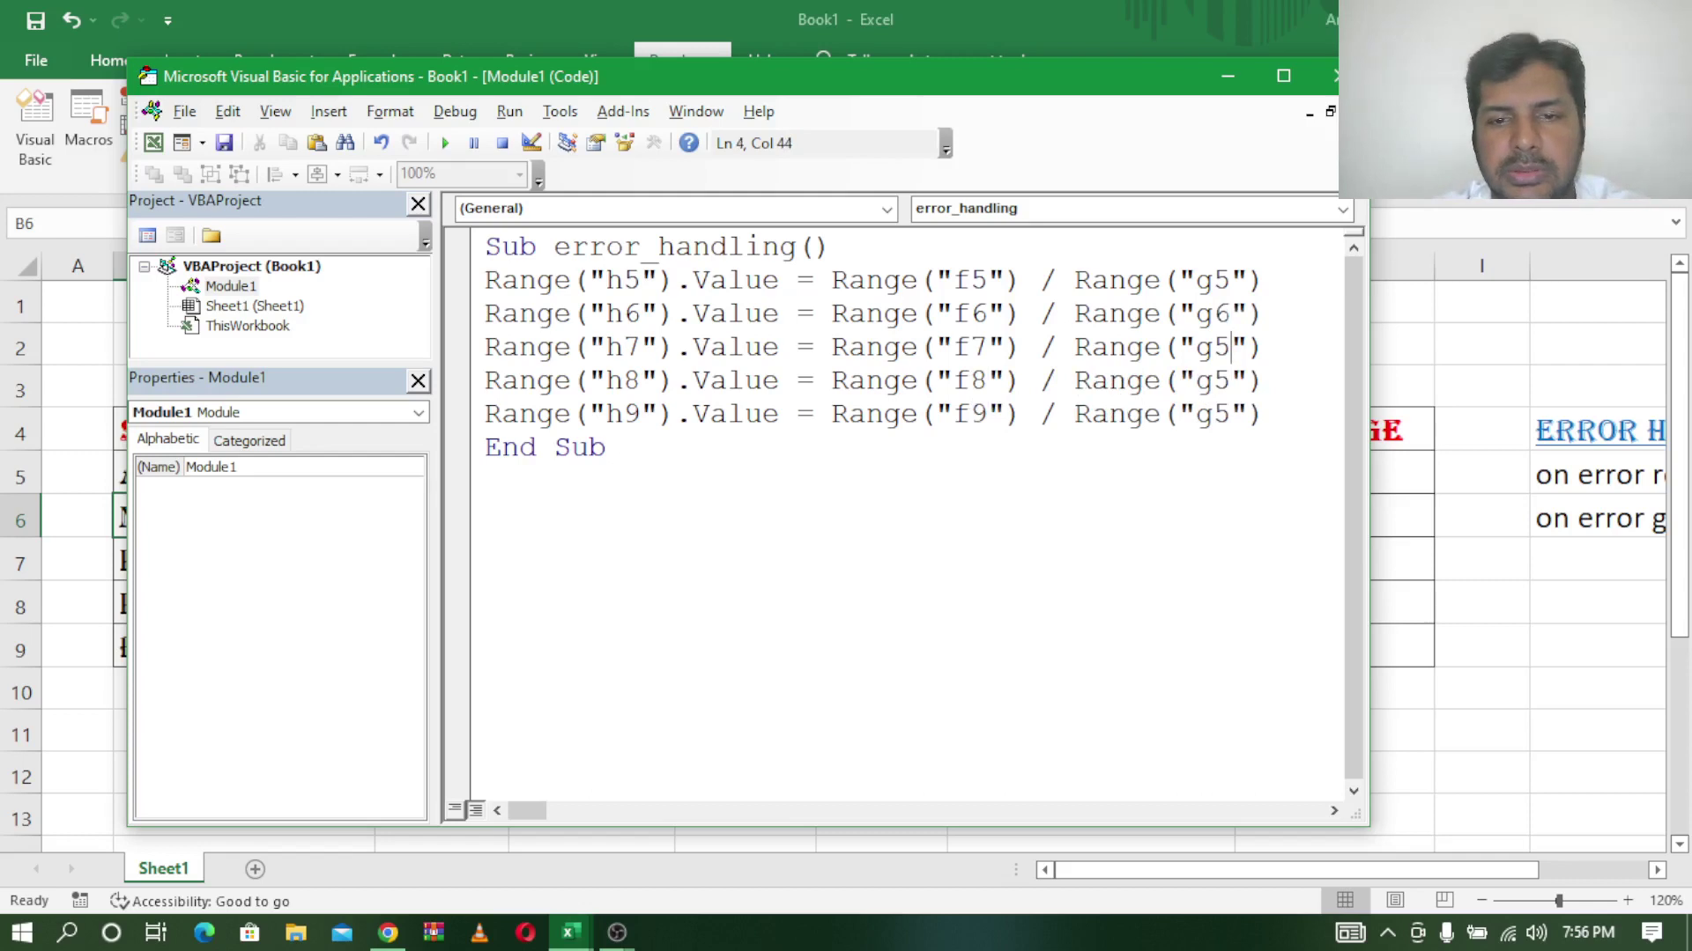
pyautogui.press('BackSpace')
pyautogui.write('7')
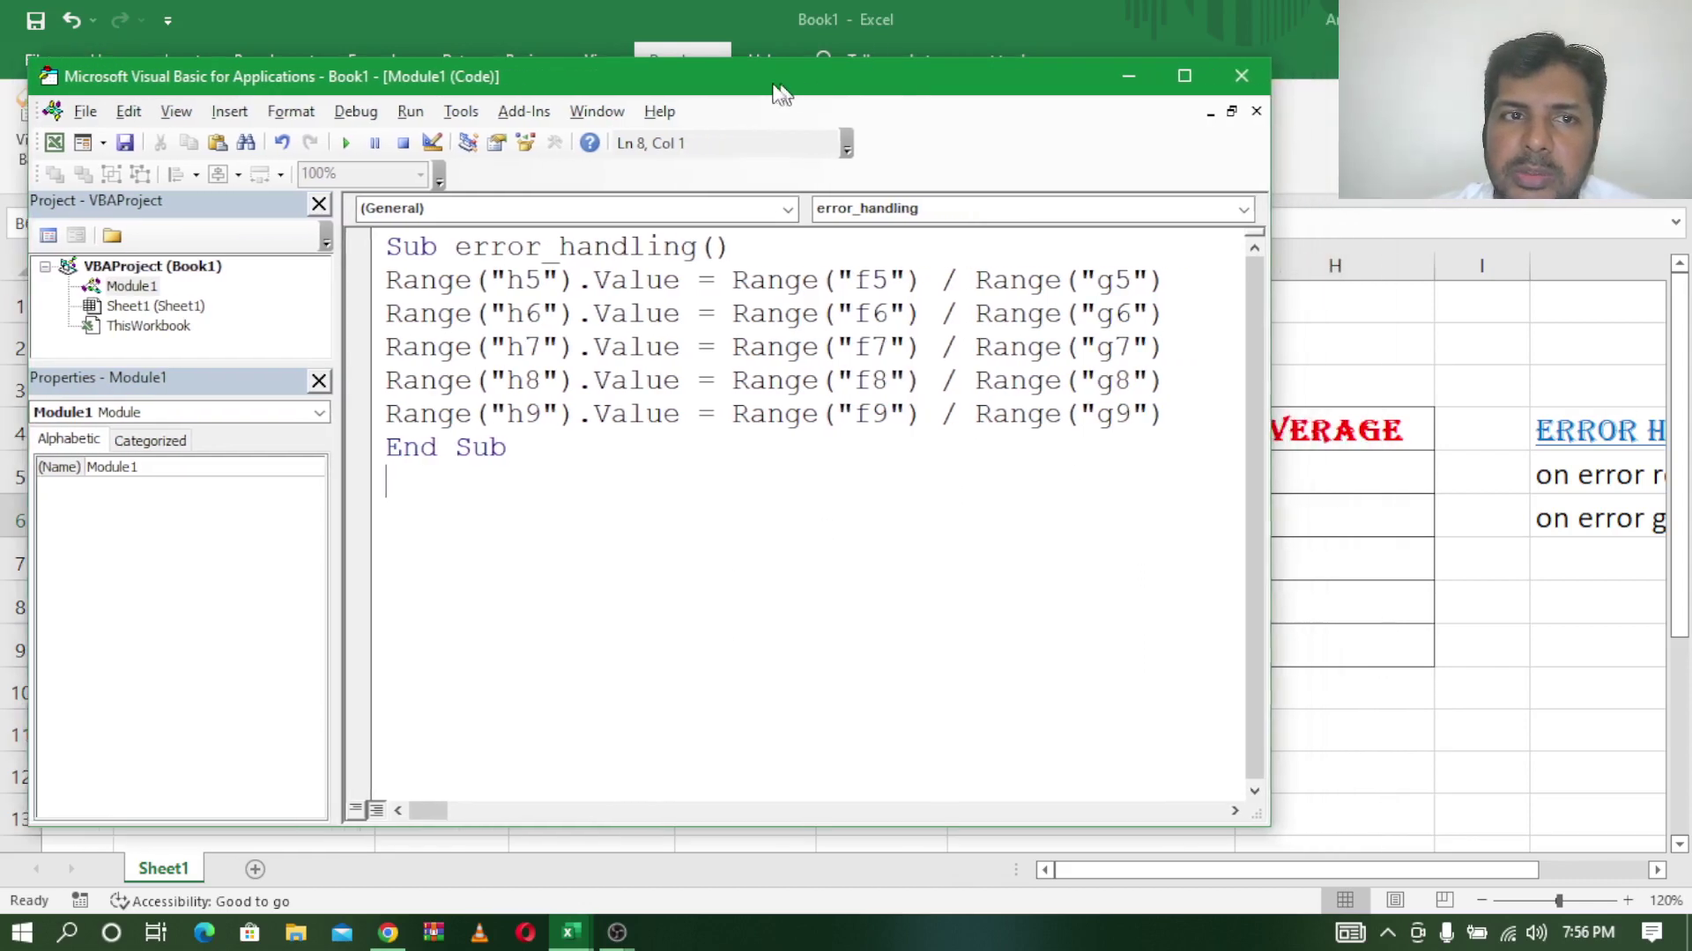
# Show the Debug toolbar via View > Toolbars, place it over the code, and Step Into twice
pyautogui.moveTo(881, 92); pyautogui.dragTo(752, 82)
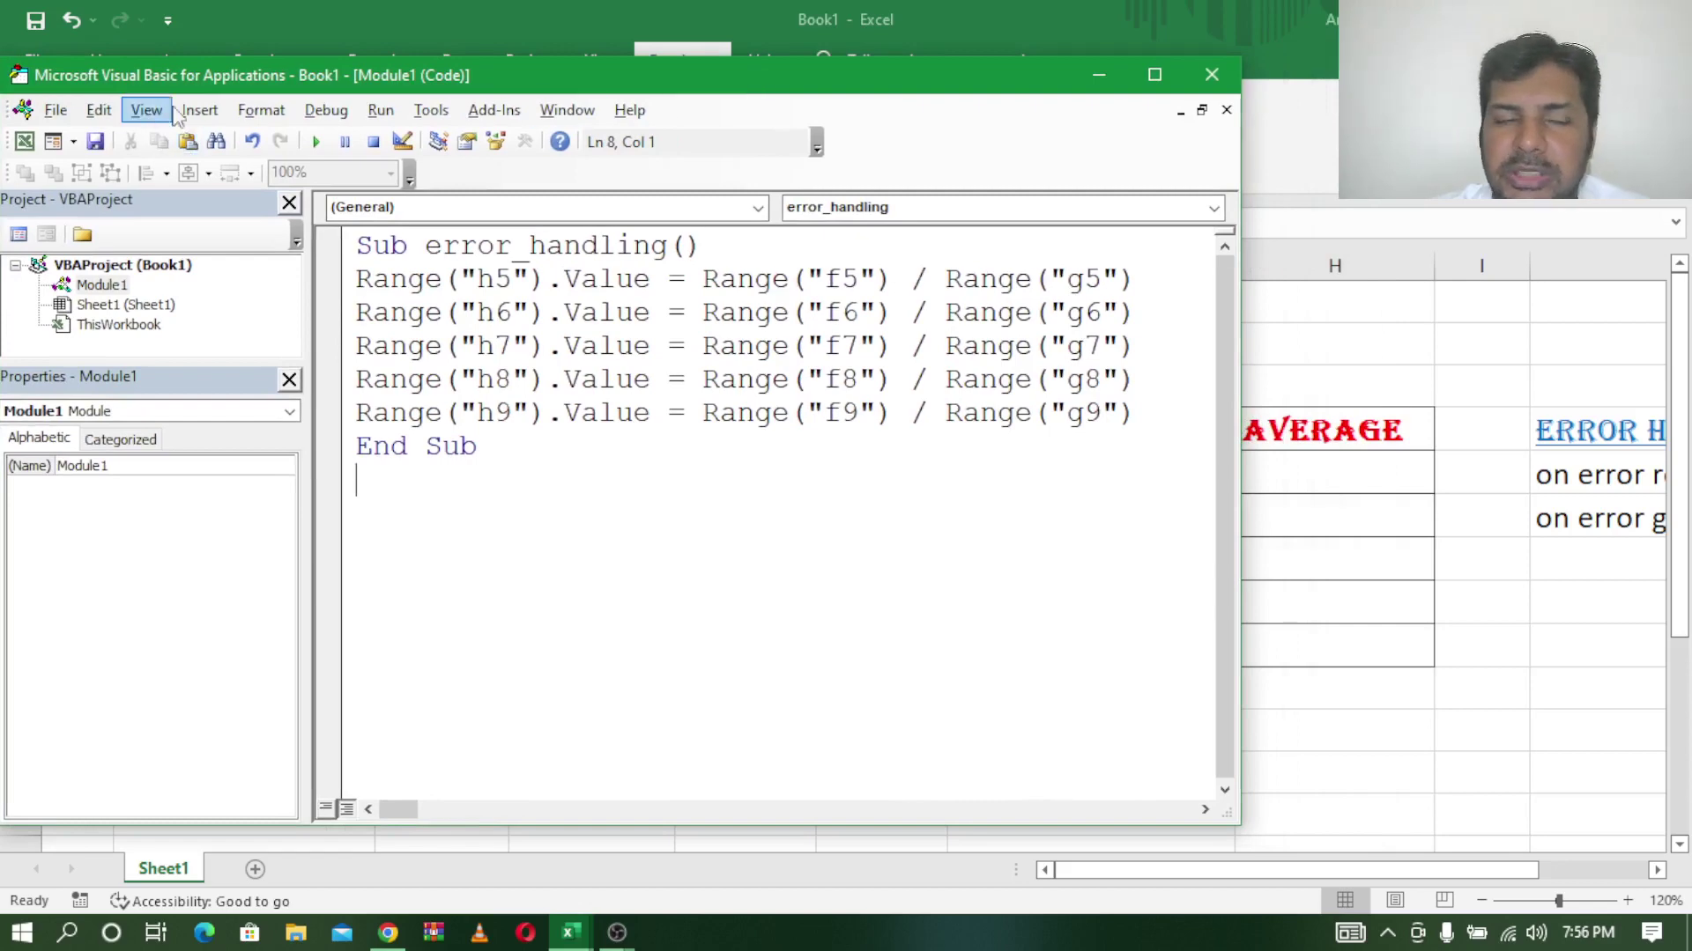
pyautogui.moveTo(300, 86); pyautogui.dragTo(294, 88)
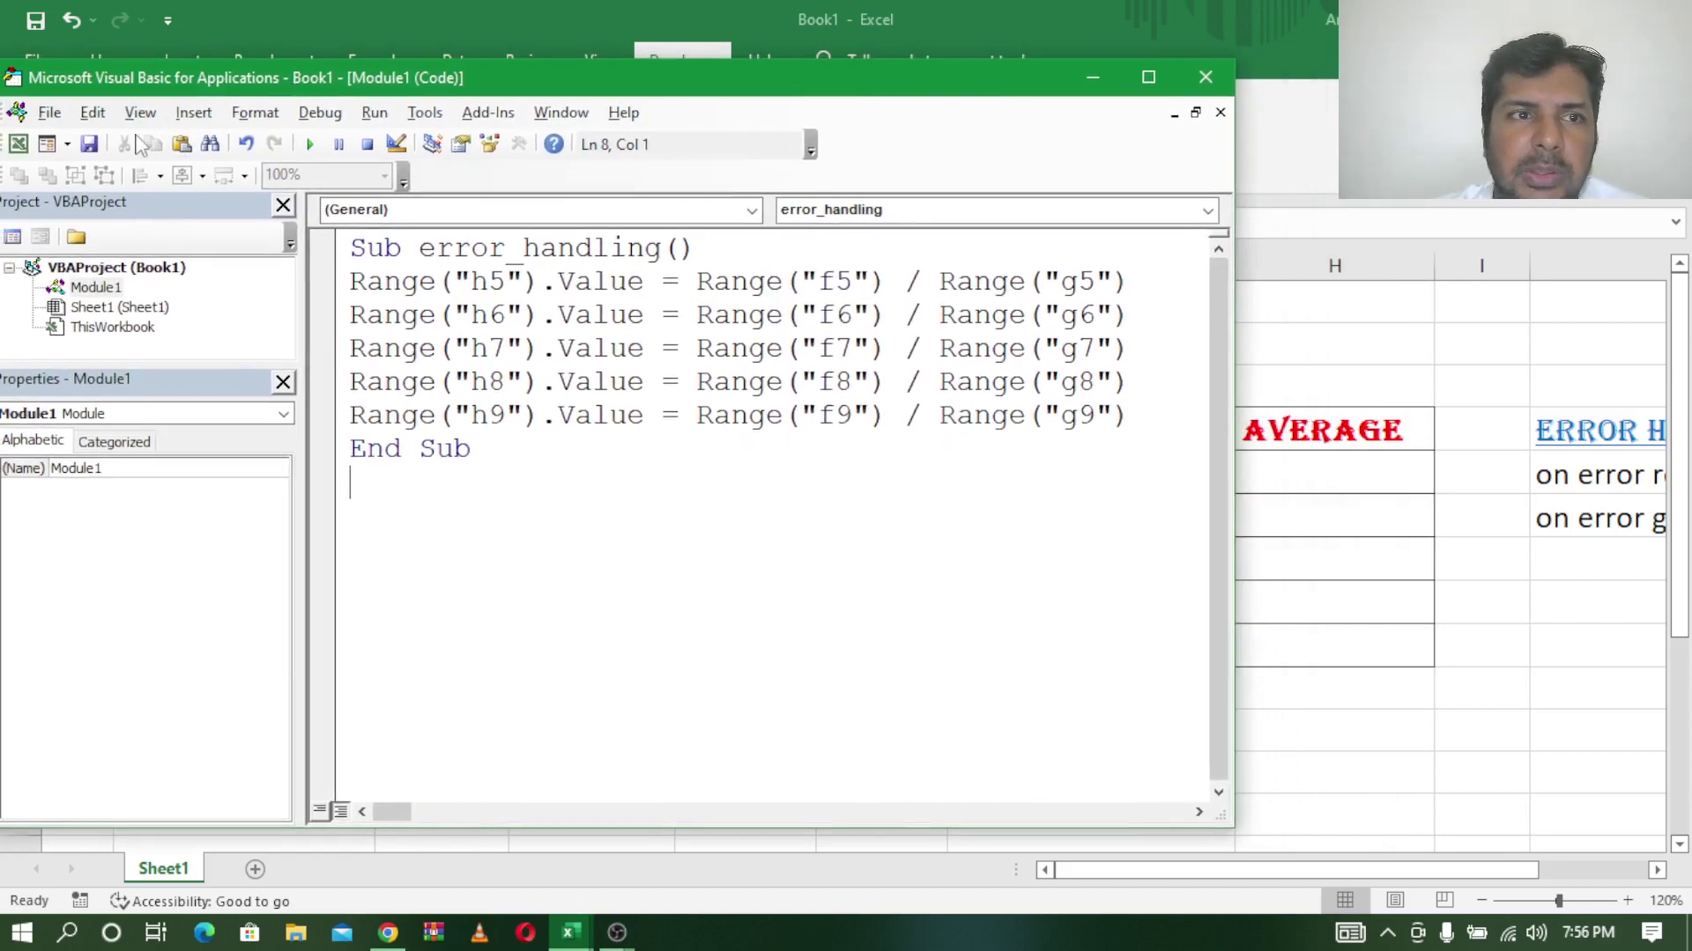
pyautogui.click(140, 112)
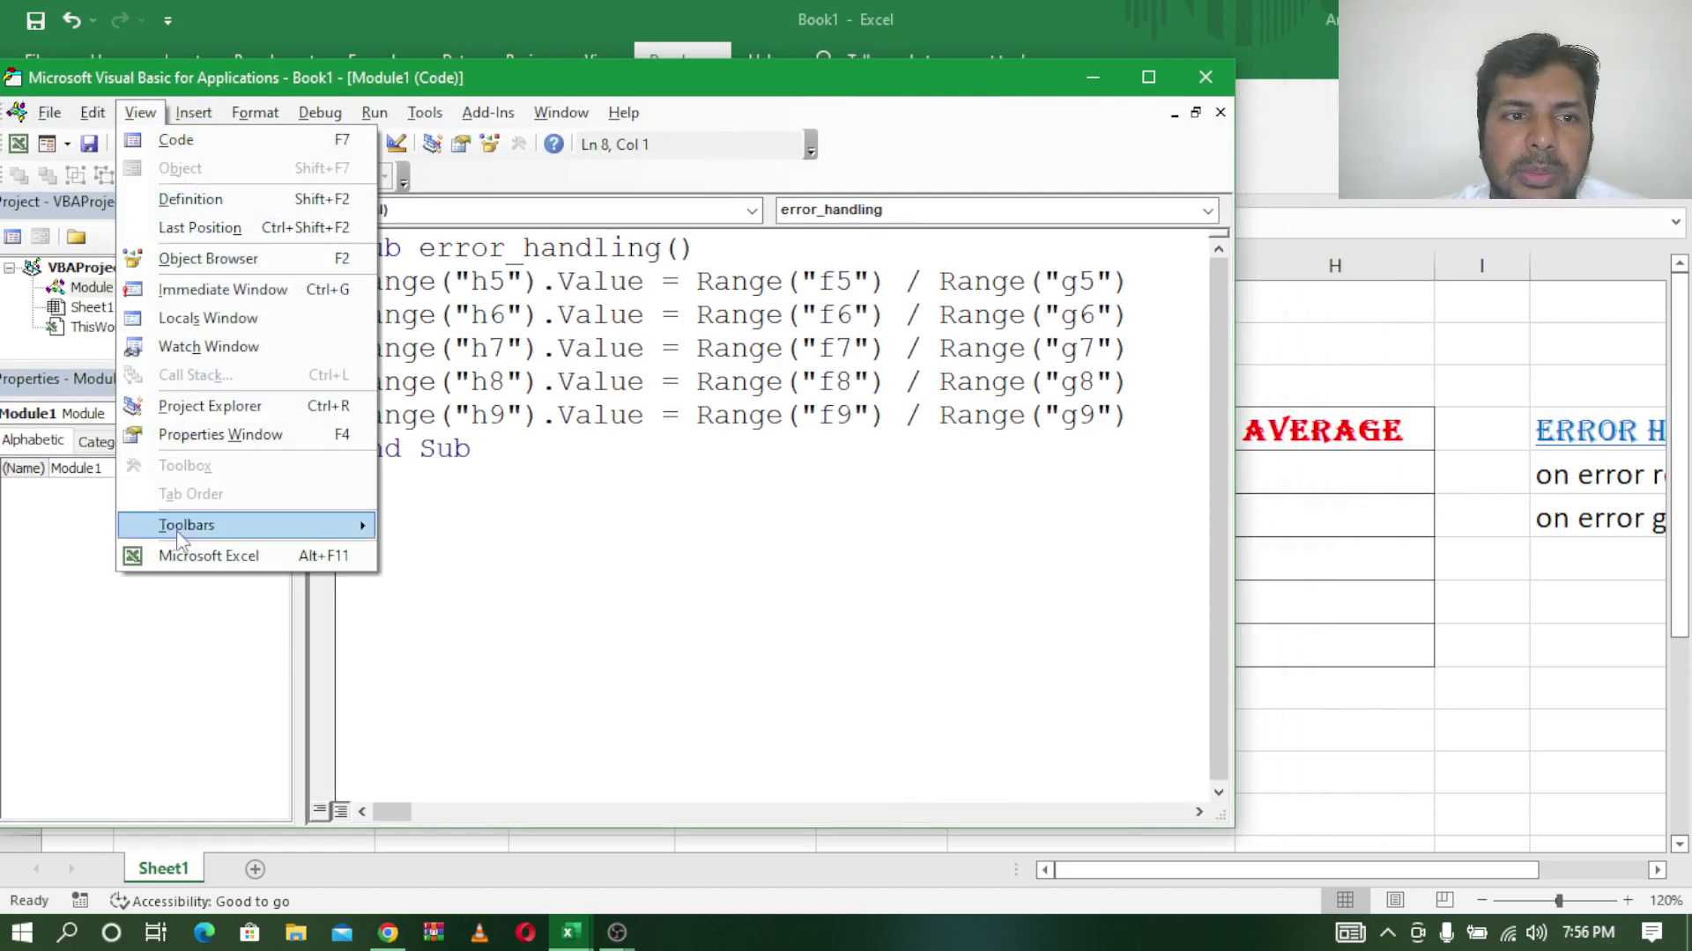
pyautogui.moveTo(187, 526)
pyautogui.click(440, 525)
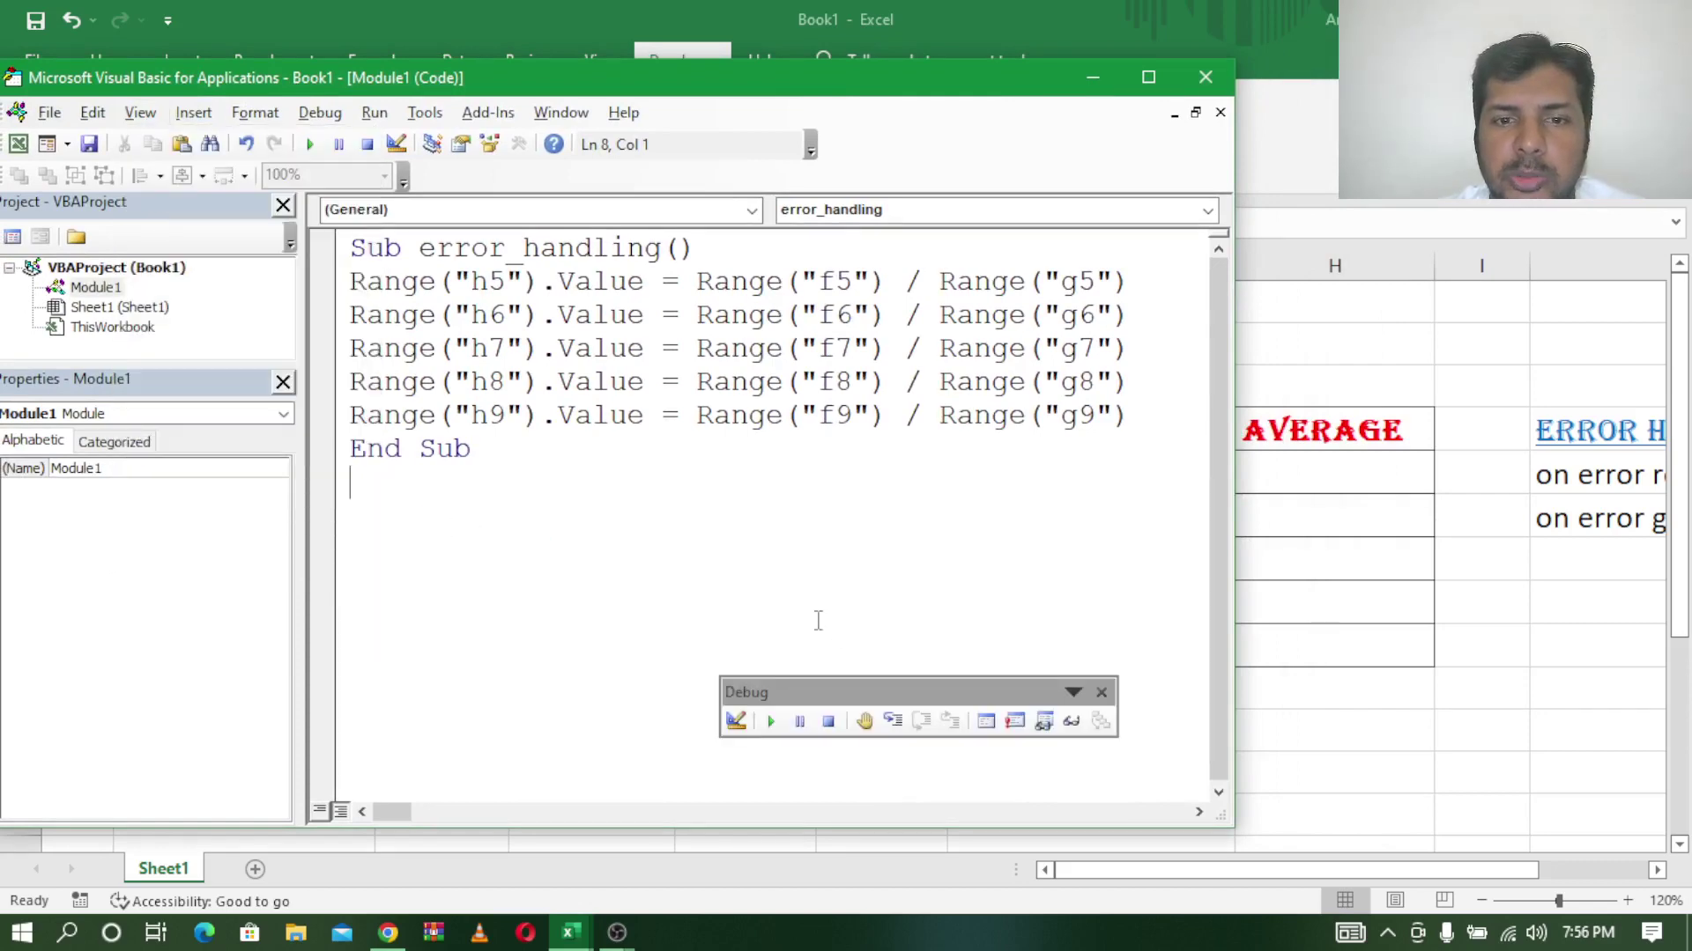
pyautogui.moveTo(865, 694); pyautogui.dragTo(552, 579)
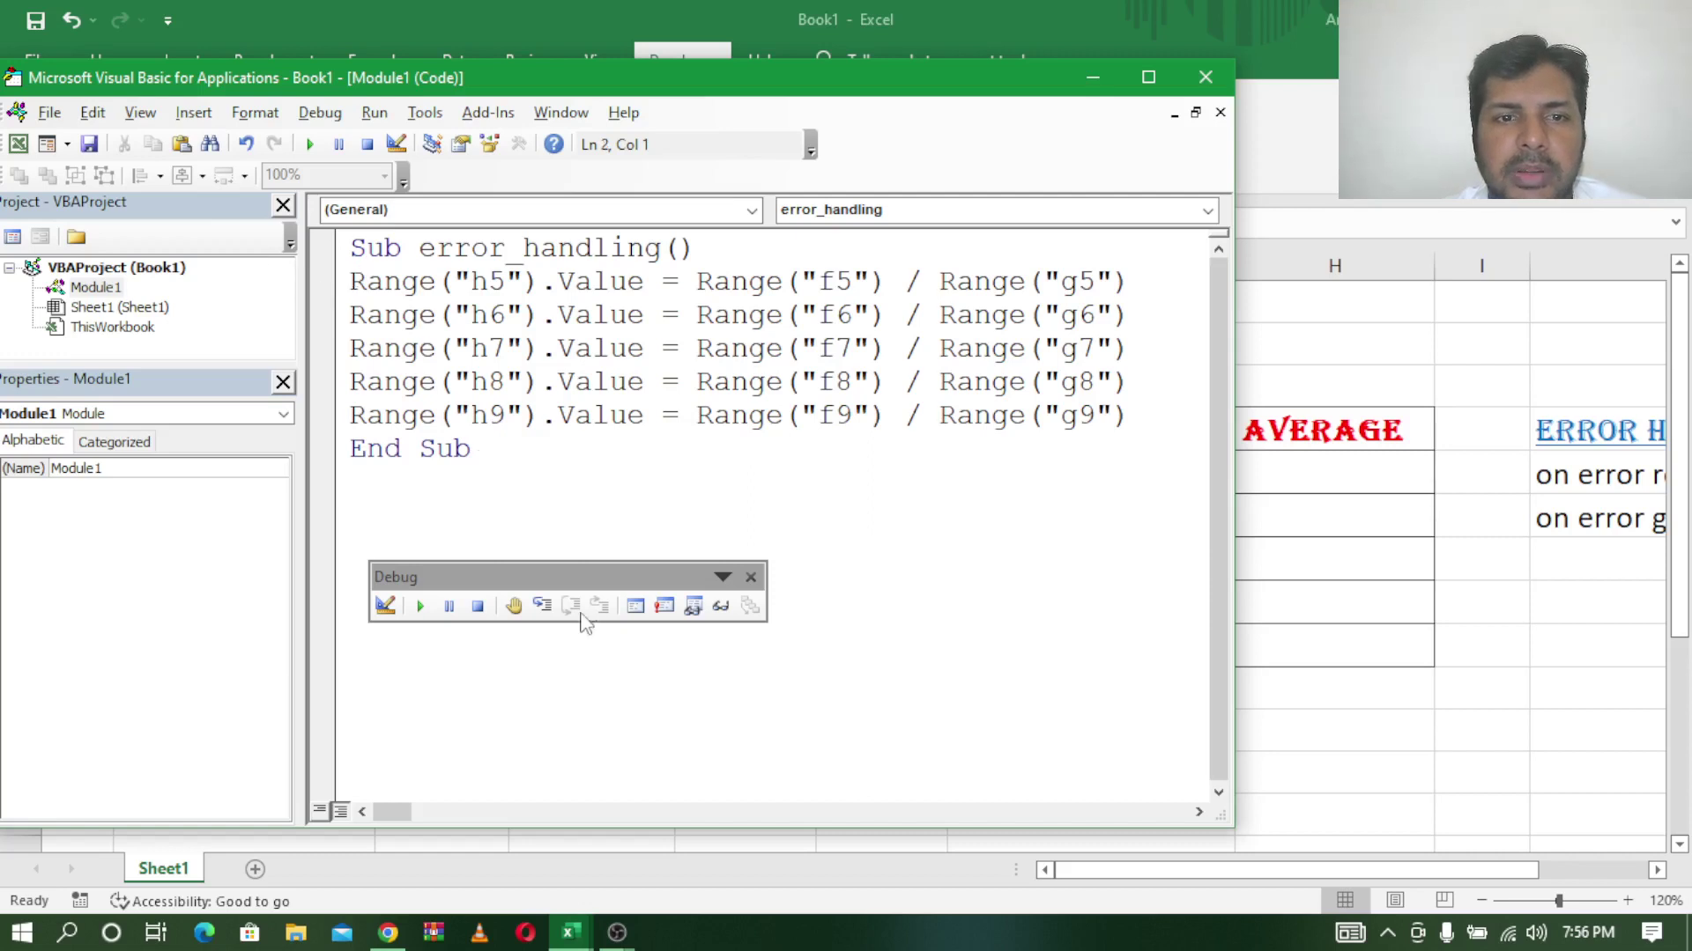
pyautogui.click(542, 605)
pyautogui.click(542, 605)
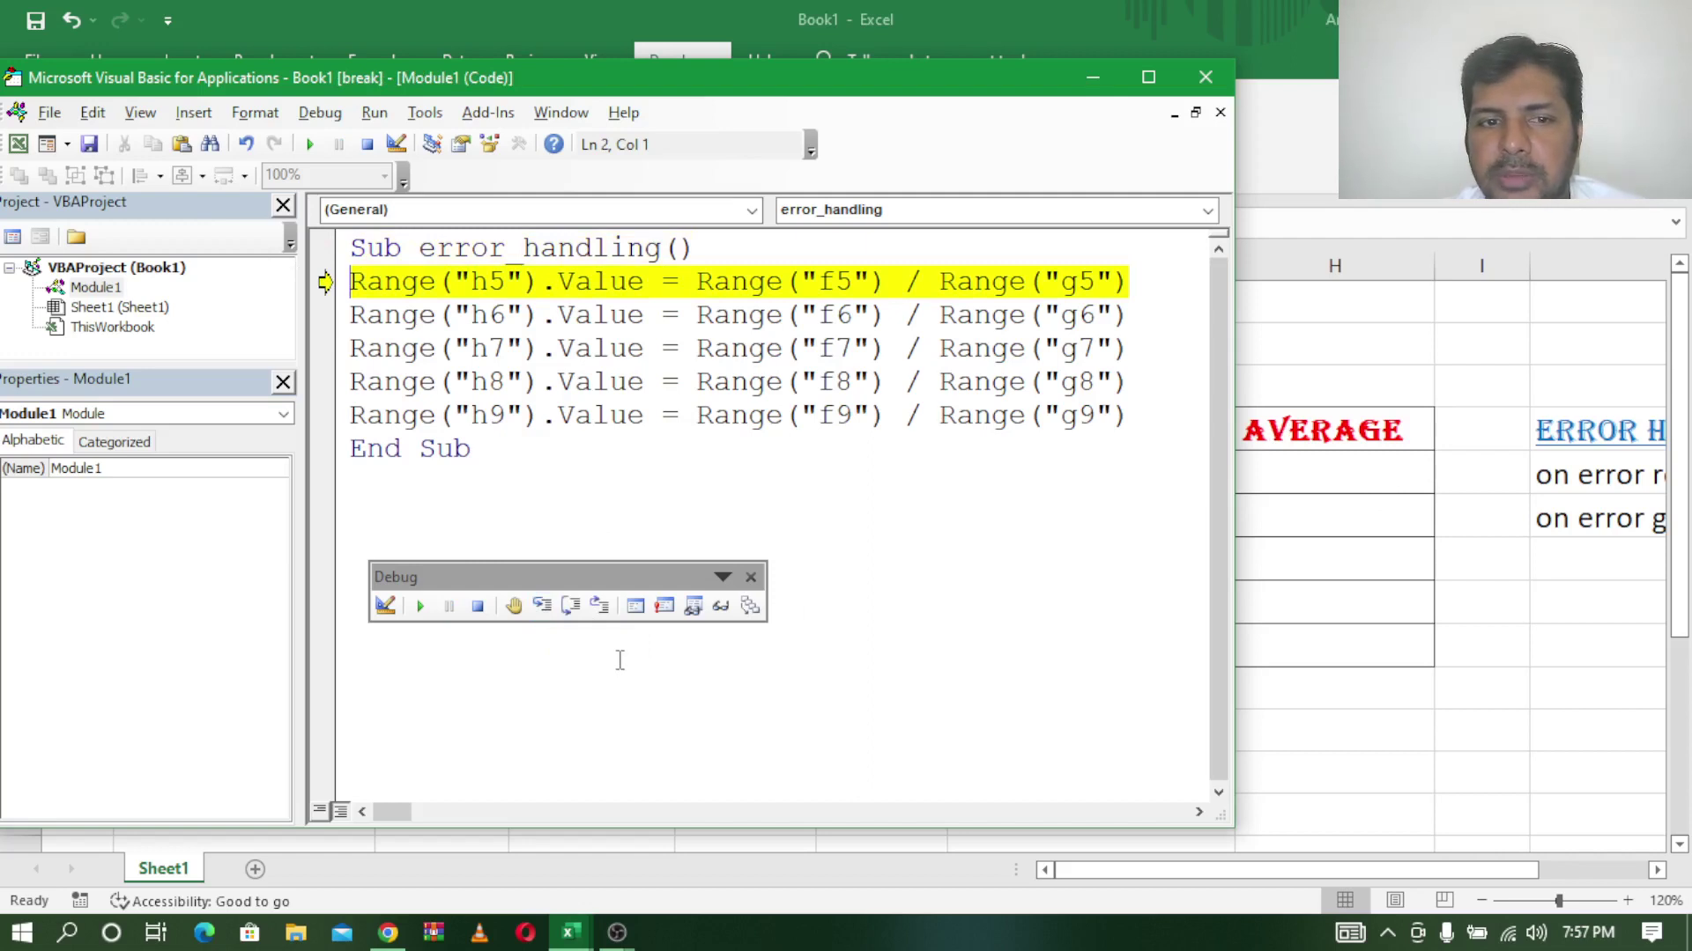
# Step through the H5 and H6 lines (75.66666667, 54) until the H7 line overflows
pyautogui.click(546, 612)
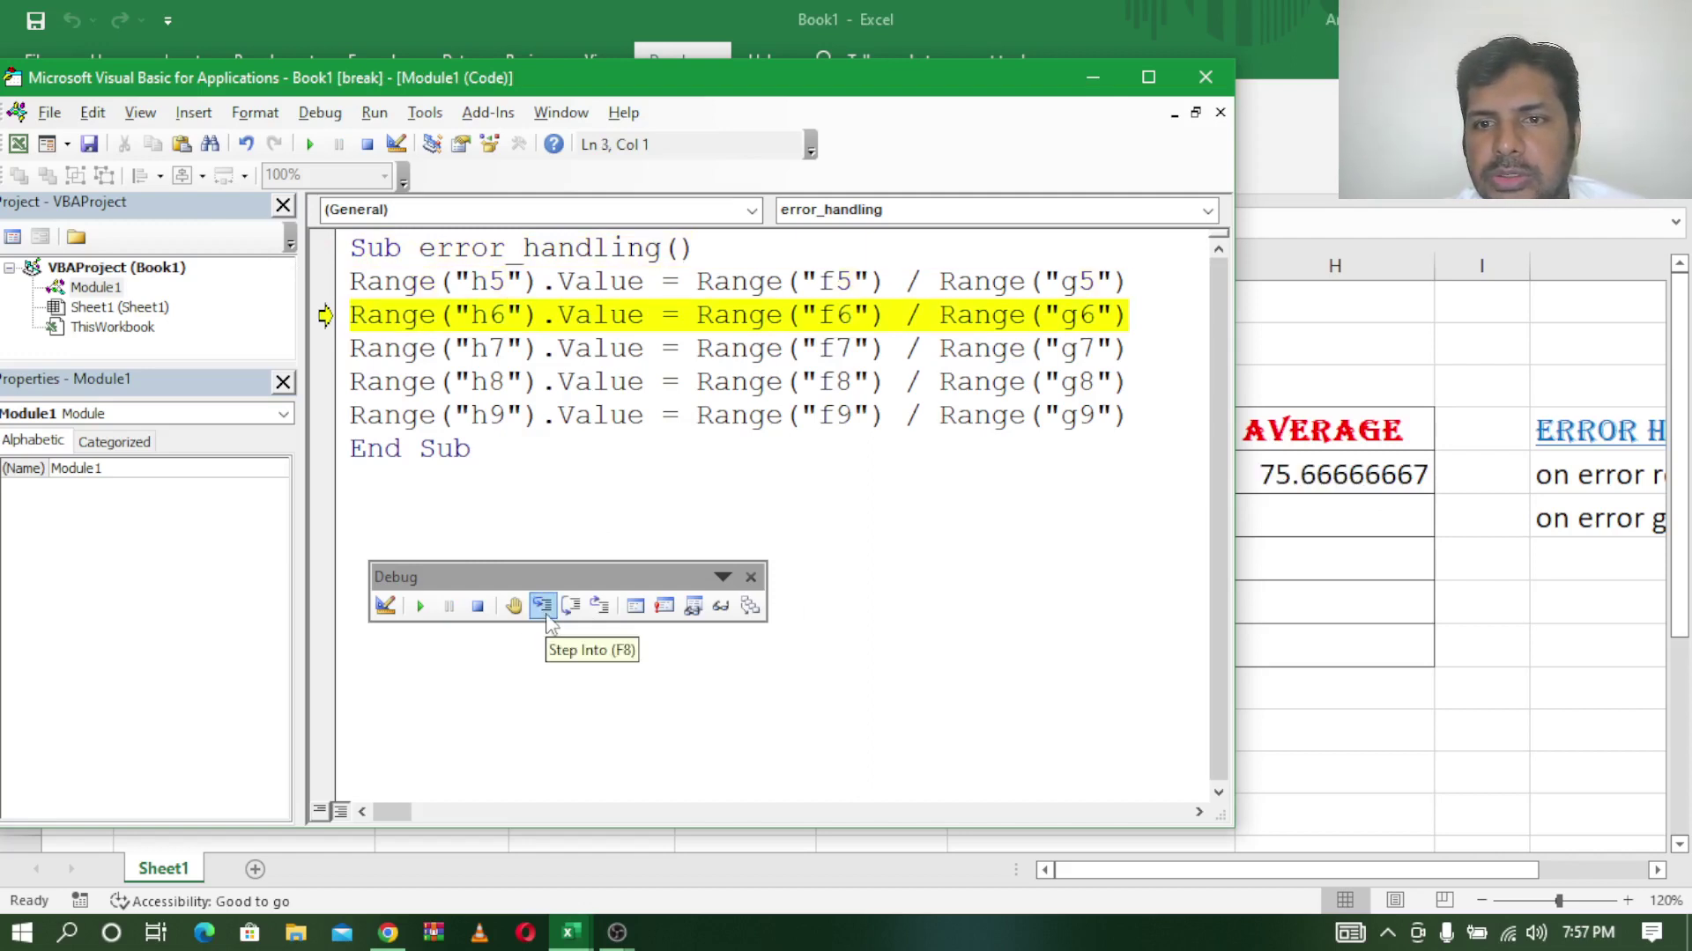
pyautogui.click(544, 608)
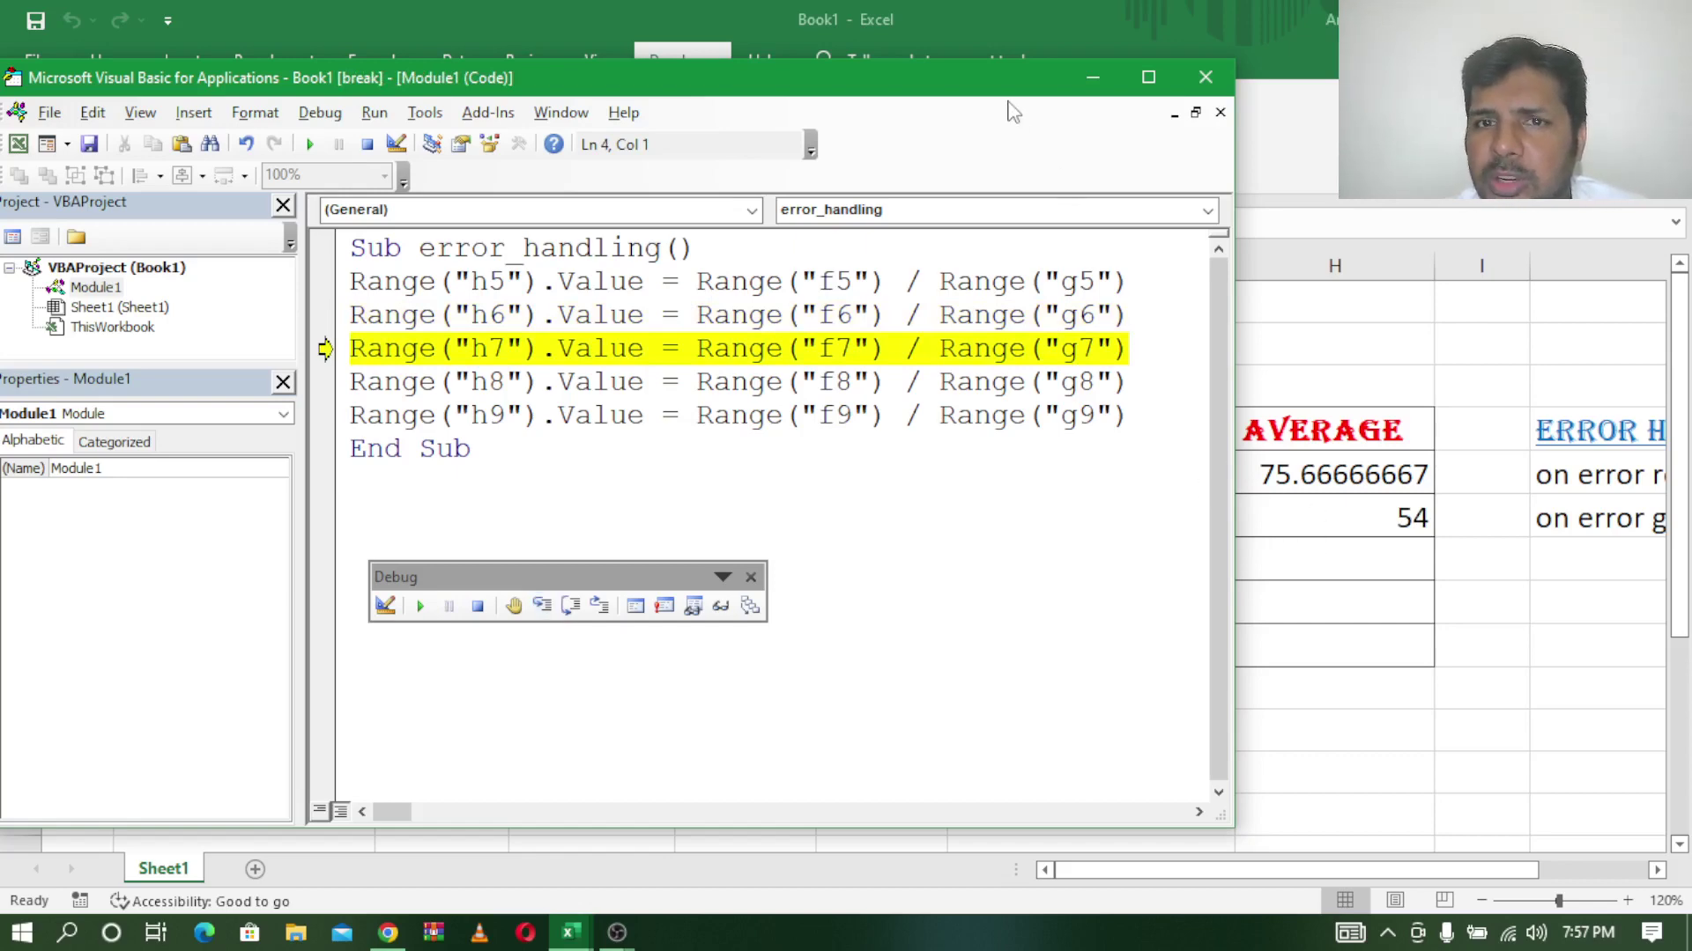
pyautogui.moveTo(999, 81)
pyautogui.mouseDown()
pyautogui.moveTo(1052, 118)
pyautogui.moveTo(967, 125)
pyautogui.mouseUp()
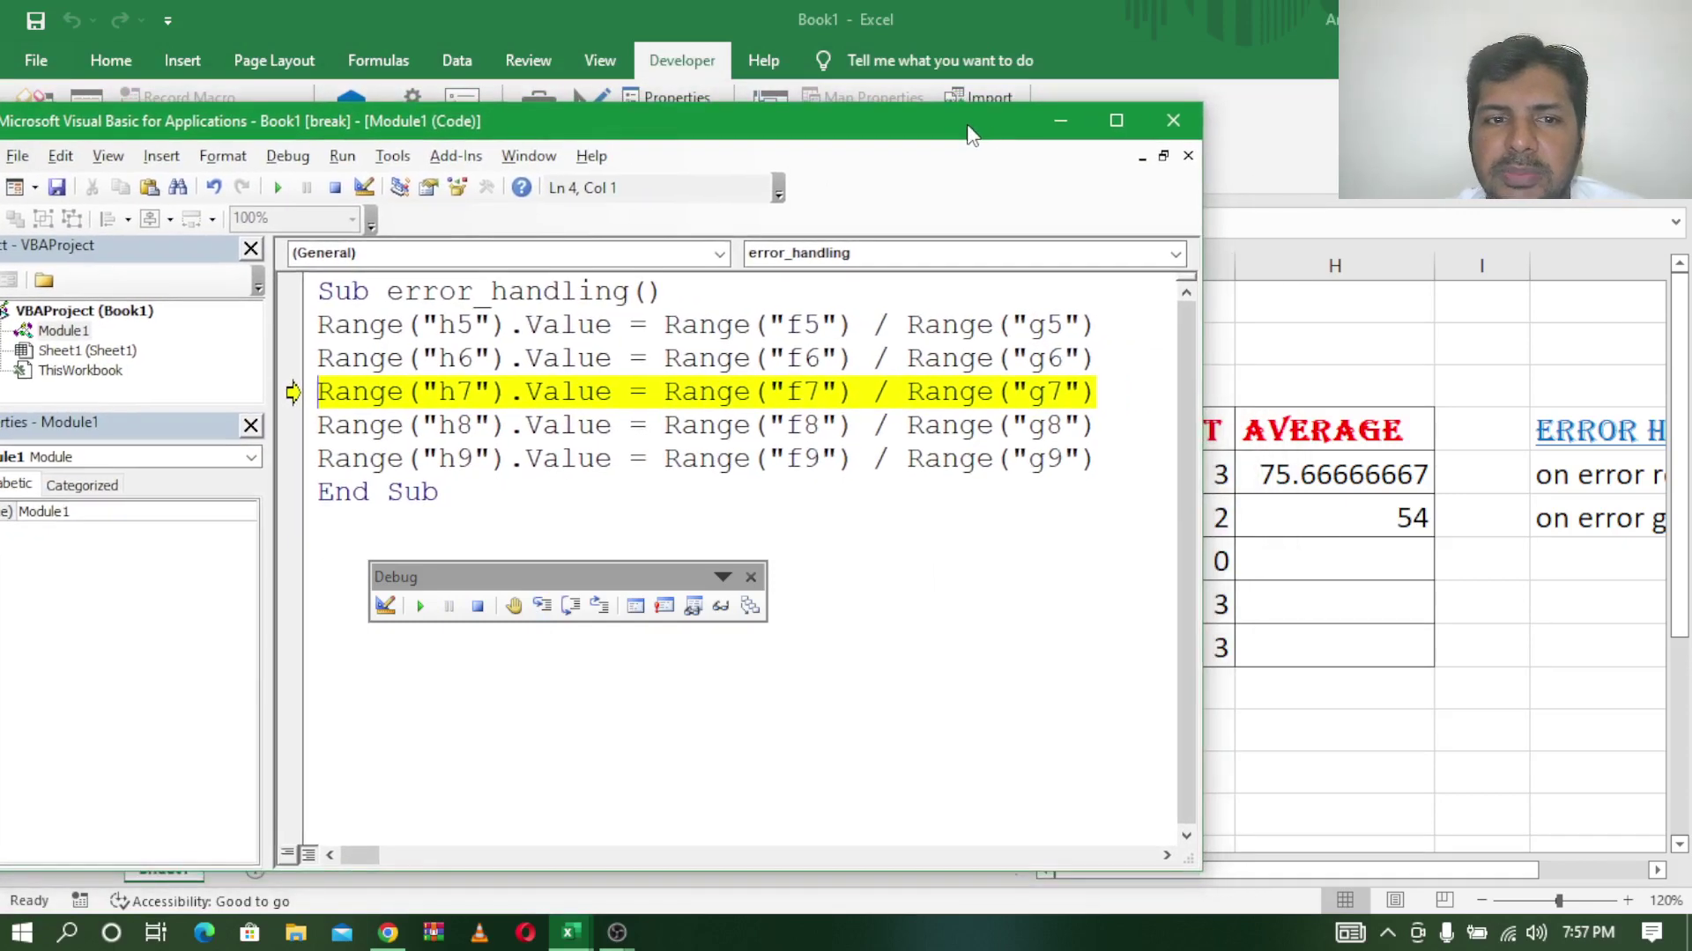
pyautogui.click(570, 607)
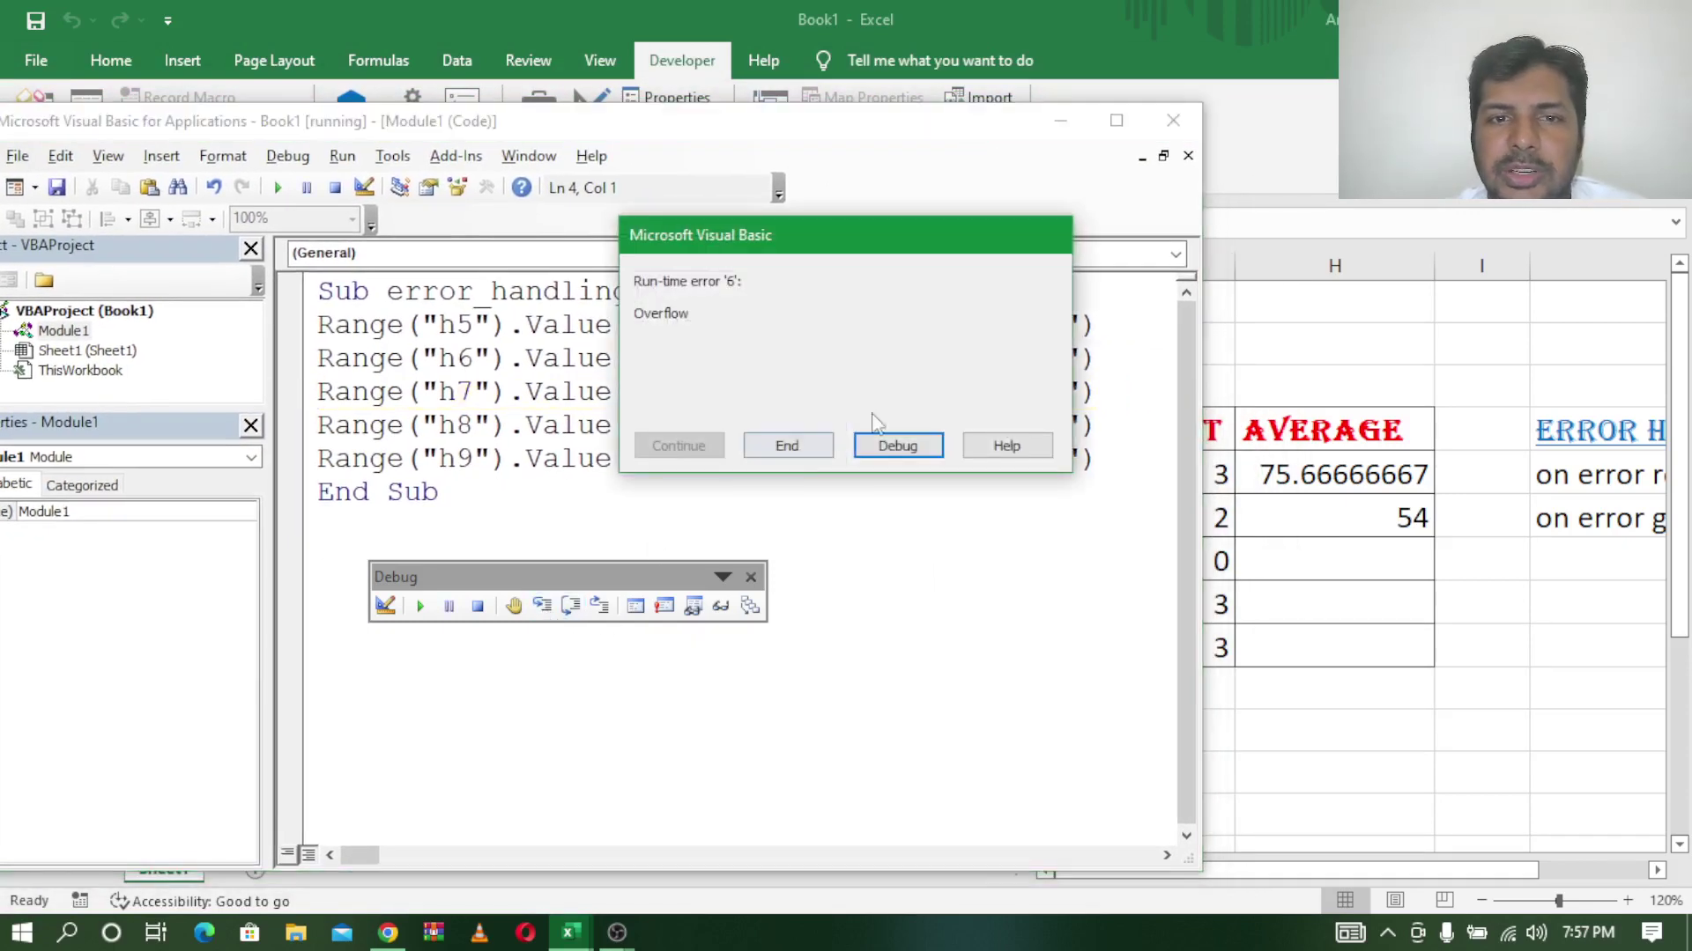
# Dismiss the Overflow error, reset the paused macro, and return to the marks worksheet
pyautogui.click(916, 449)
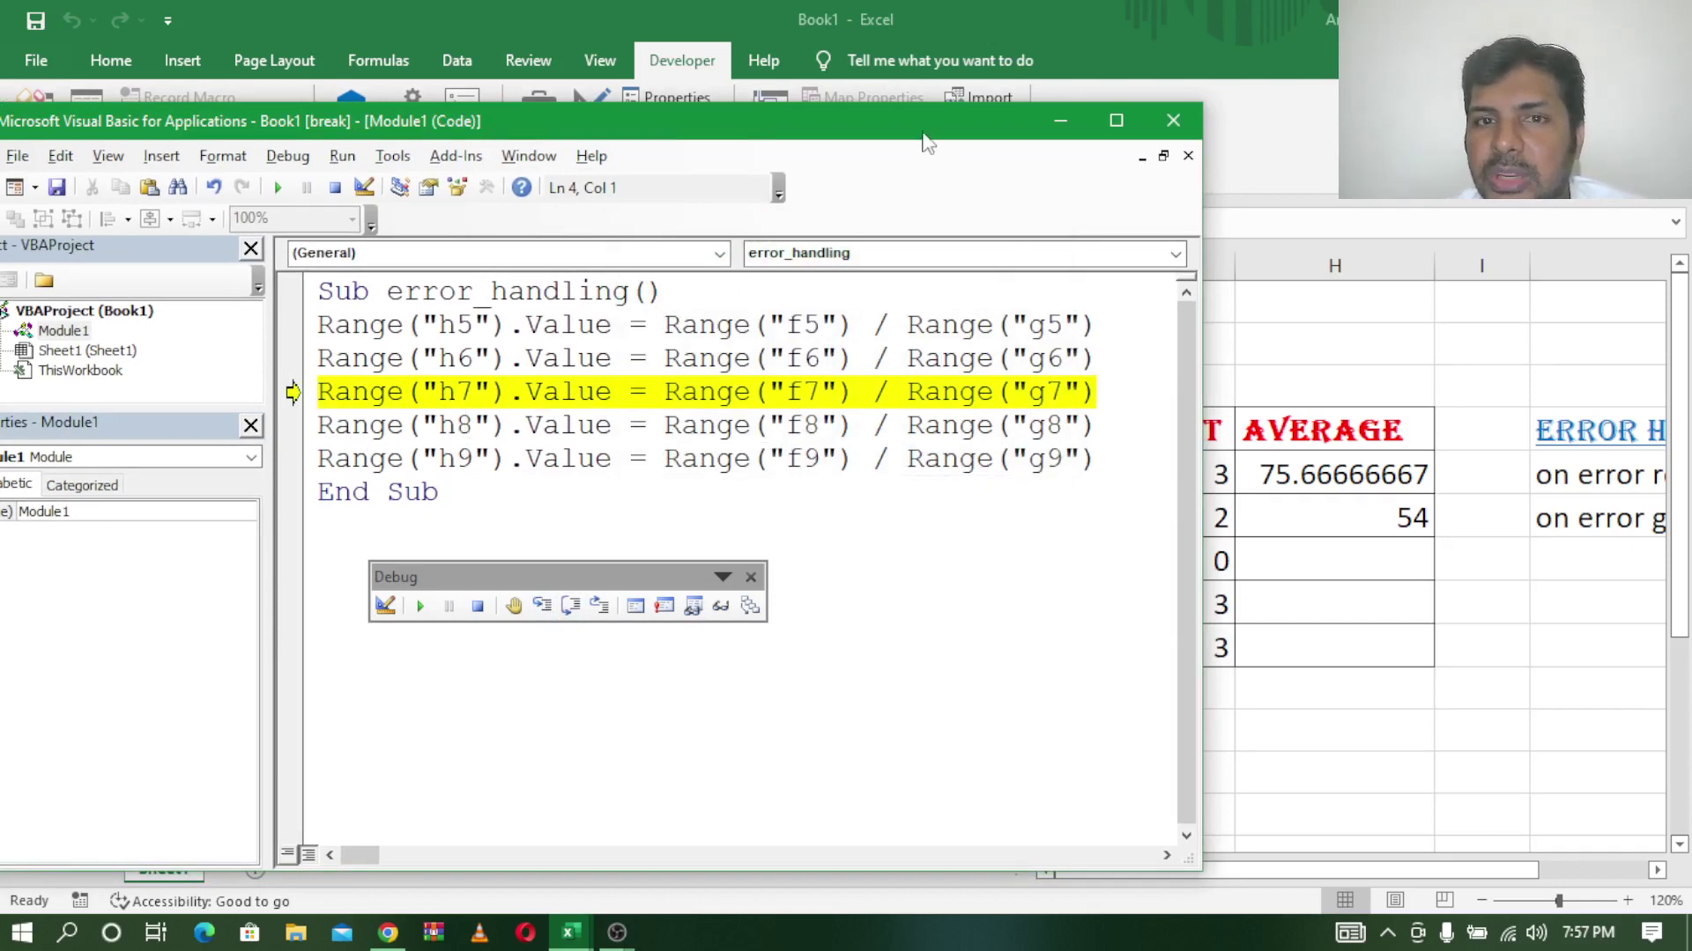
pyautogui.moveTo(921, 133)
pyautogui.mouseDown()
pyautogui.moveTo(564, 152)
pyautogui.moveTo(448, 128)
pyautogui.mouseUp()
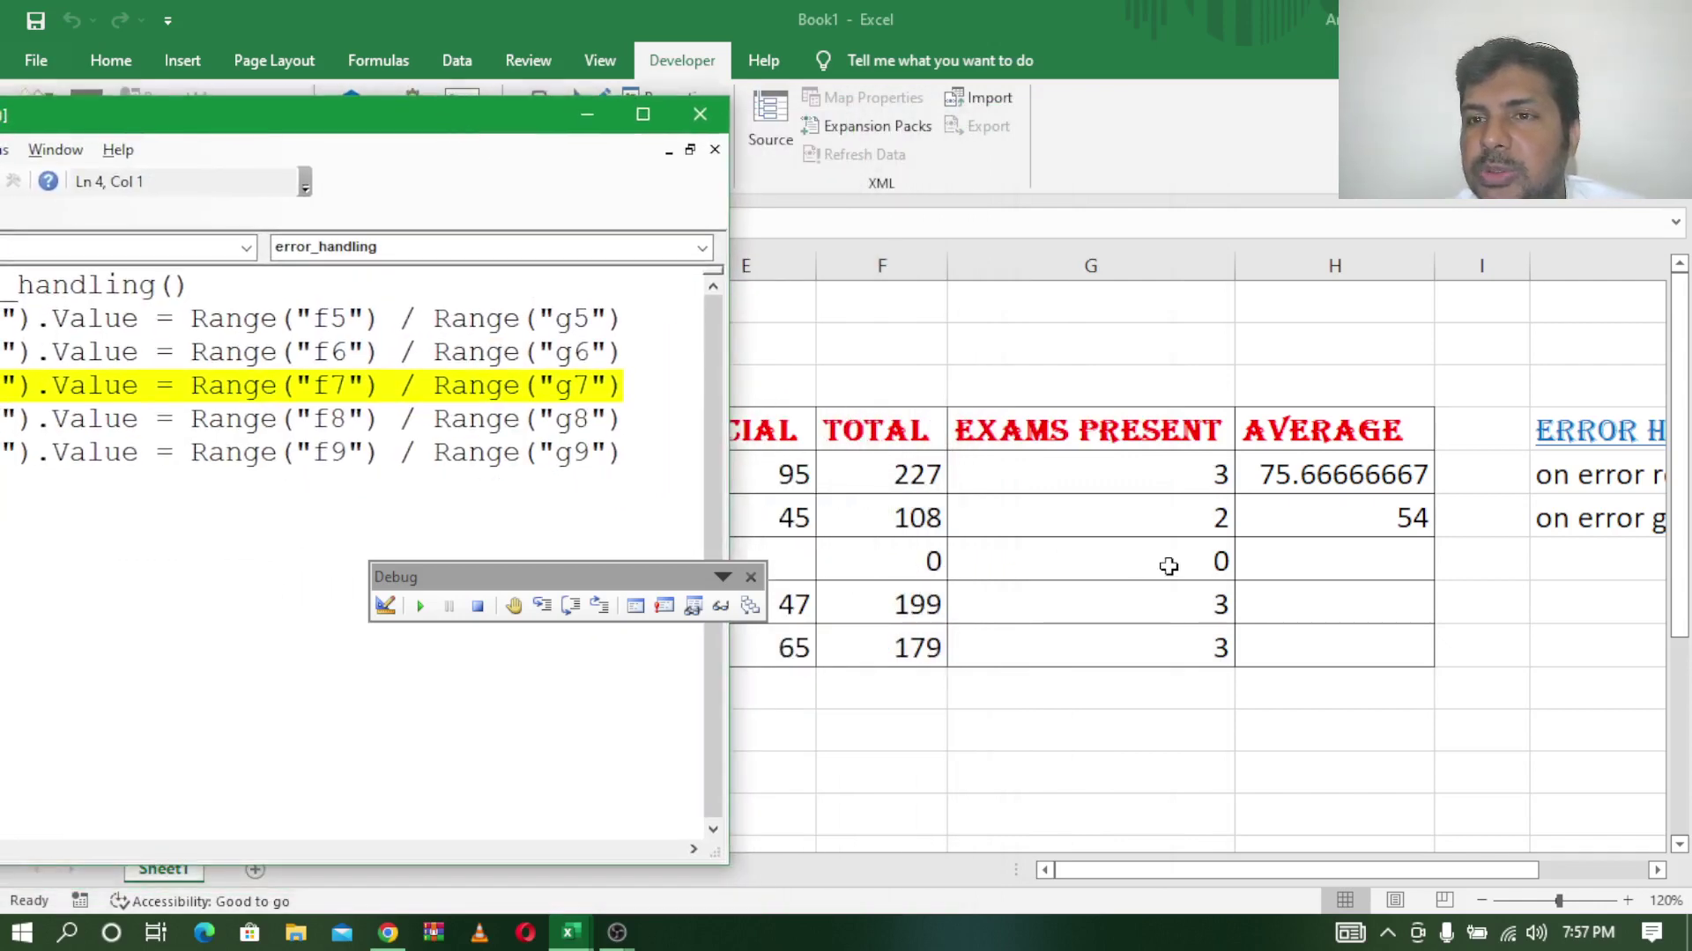
pyautogui.moveTo(401, 110)
pyautogui.mouseDown()
pyautogui.moveTo(844, 119)
pyautogui.moveTo(860, 103)
pyautogui.mouseUp()
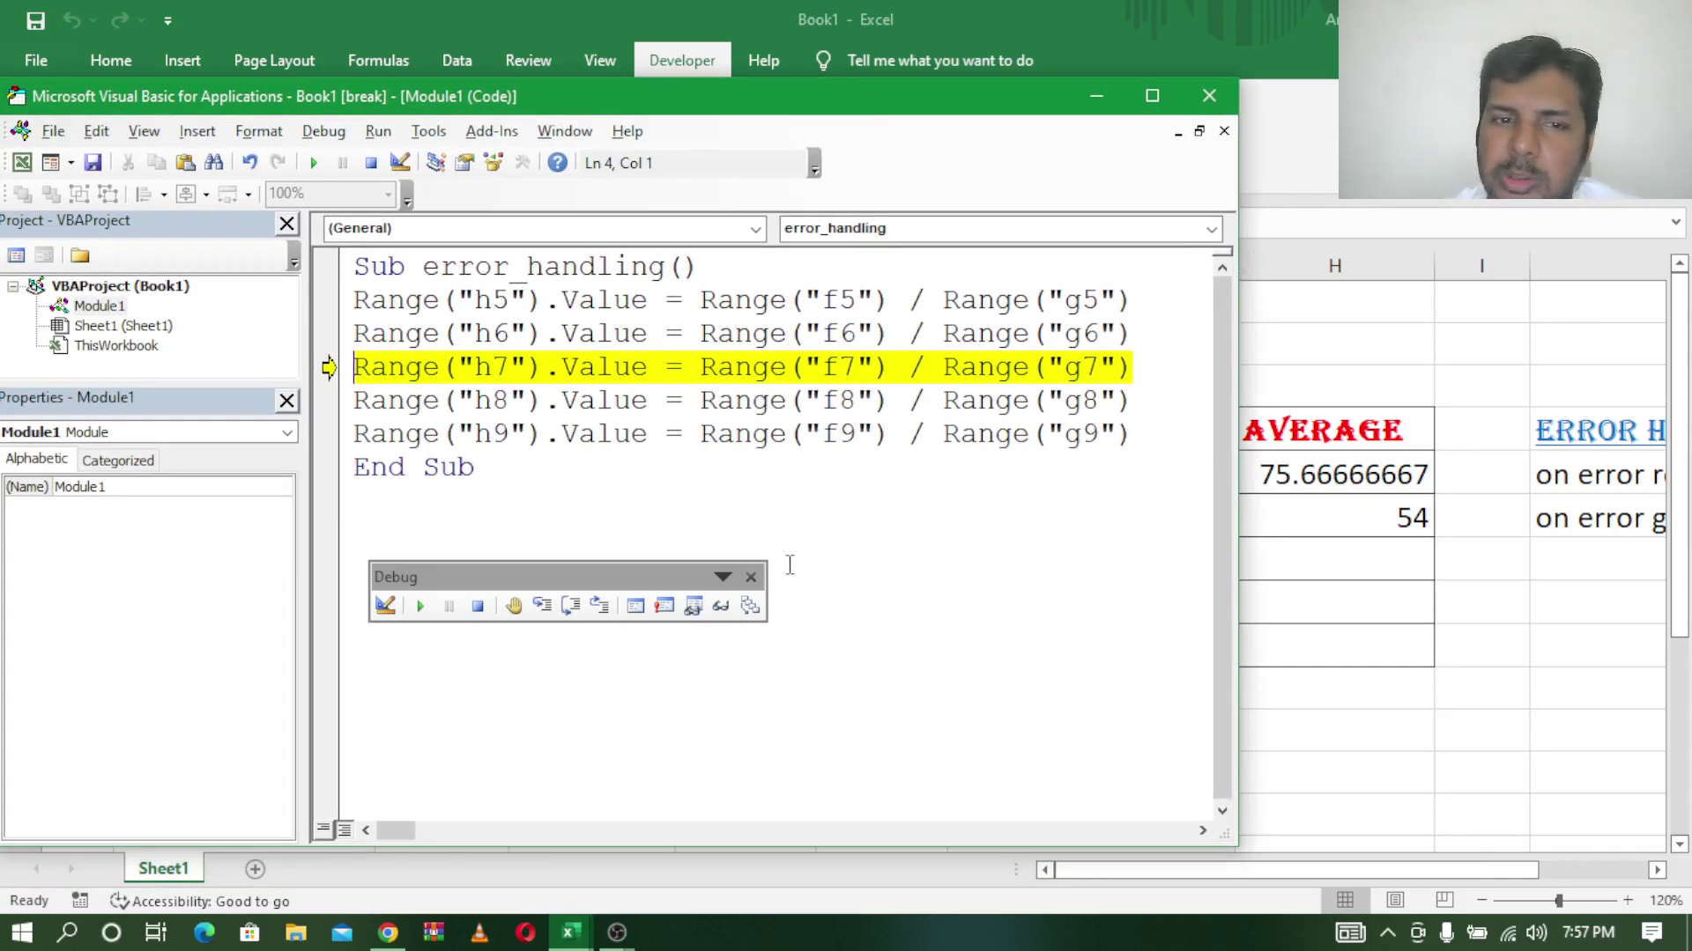
pyautogui.click(478, 608)
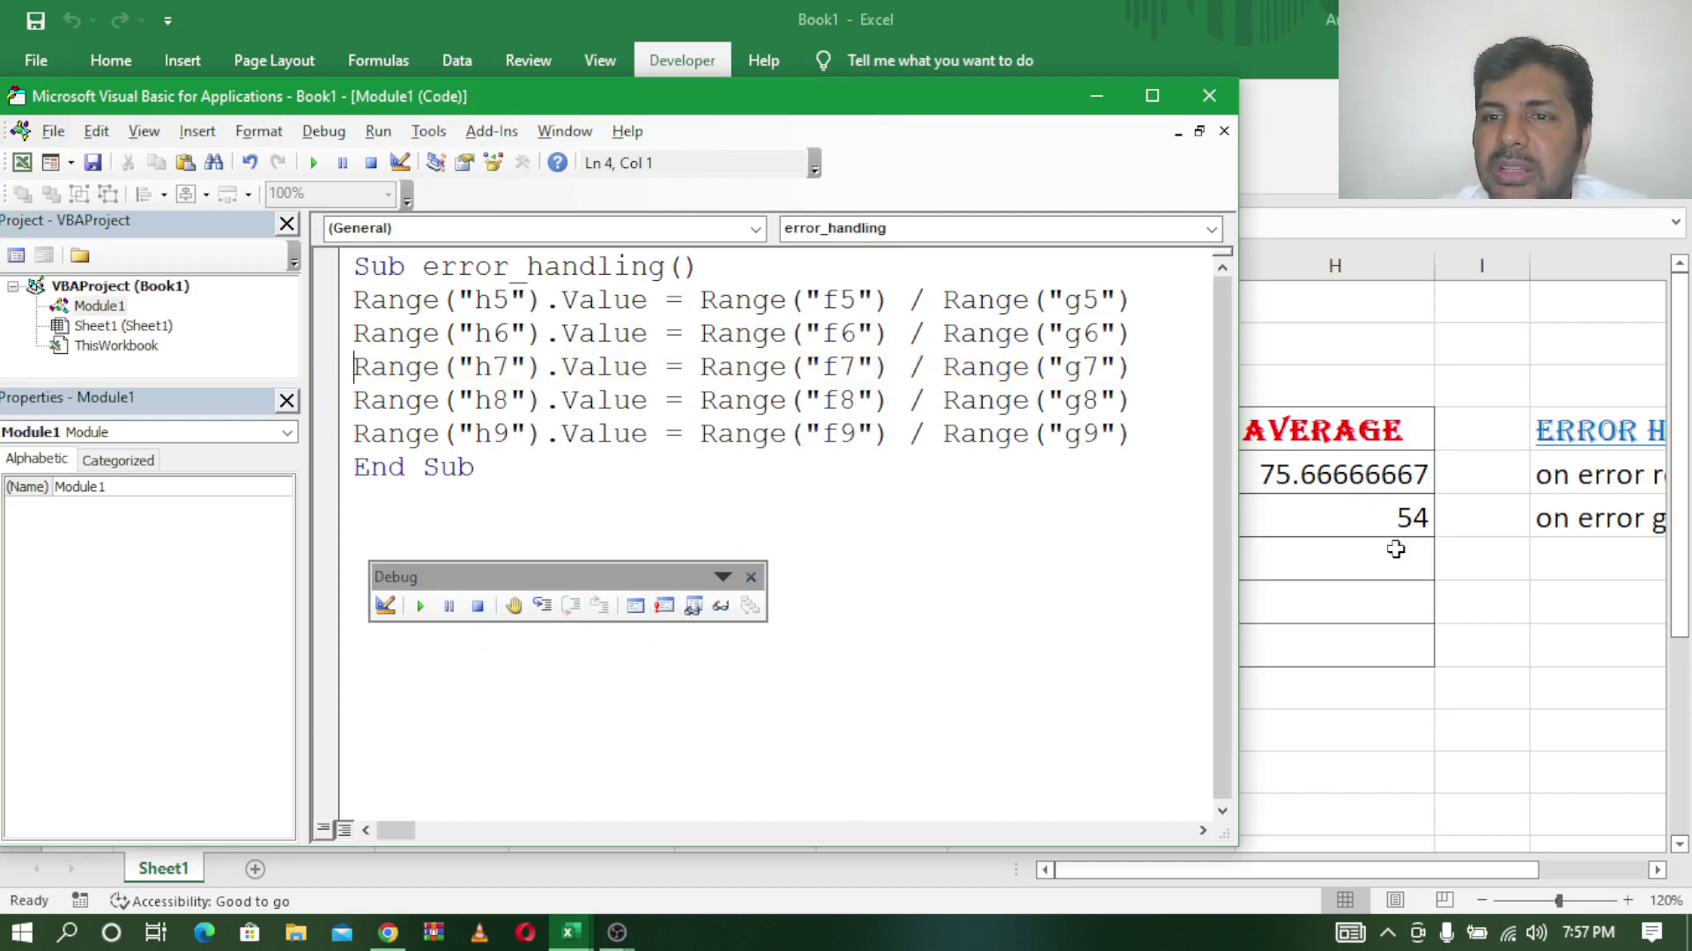
pyautogui.click(1656, 870)
# Scroll to the notes and select the on error resume next and on error goto entries
pyautogui.click(1656, 871)
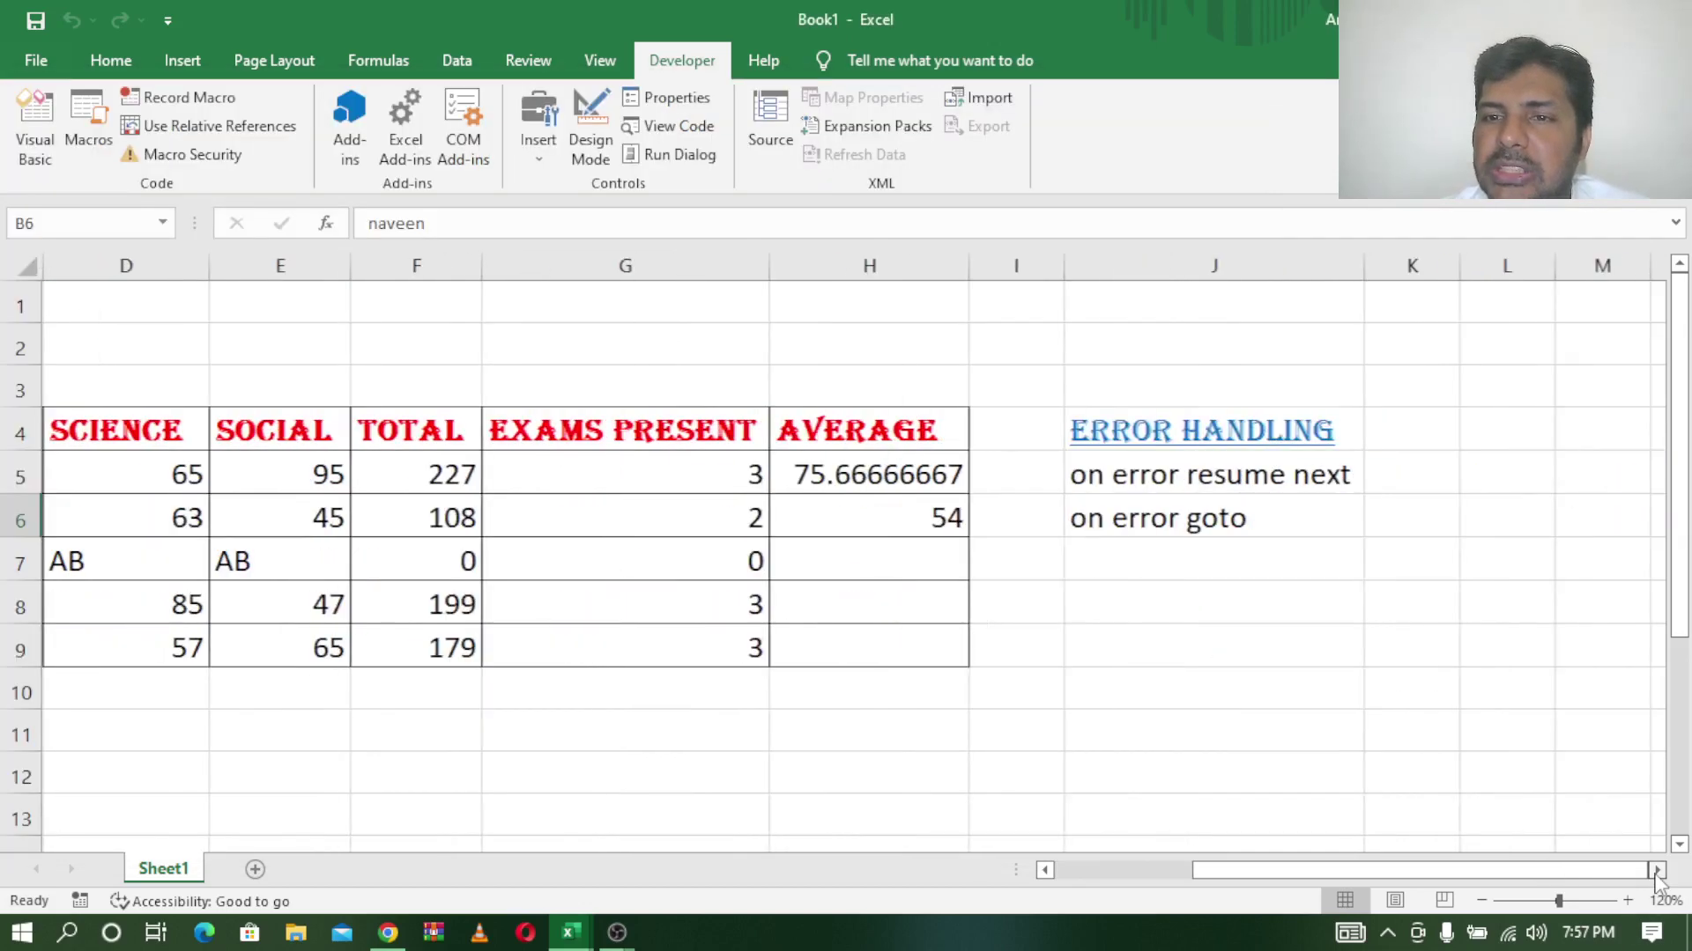
pyautogui.click(1656, 871)
pyautogui.click(985, 473)
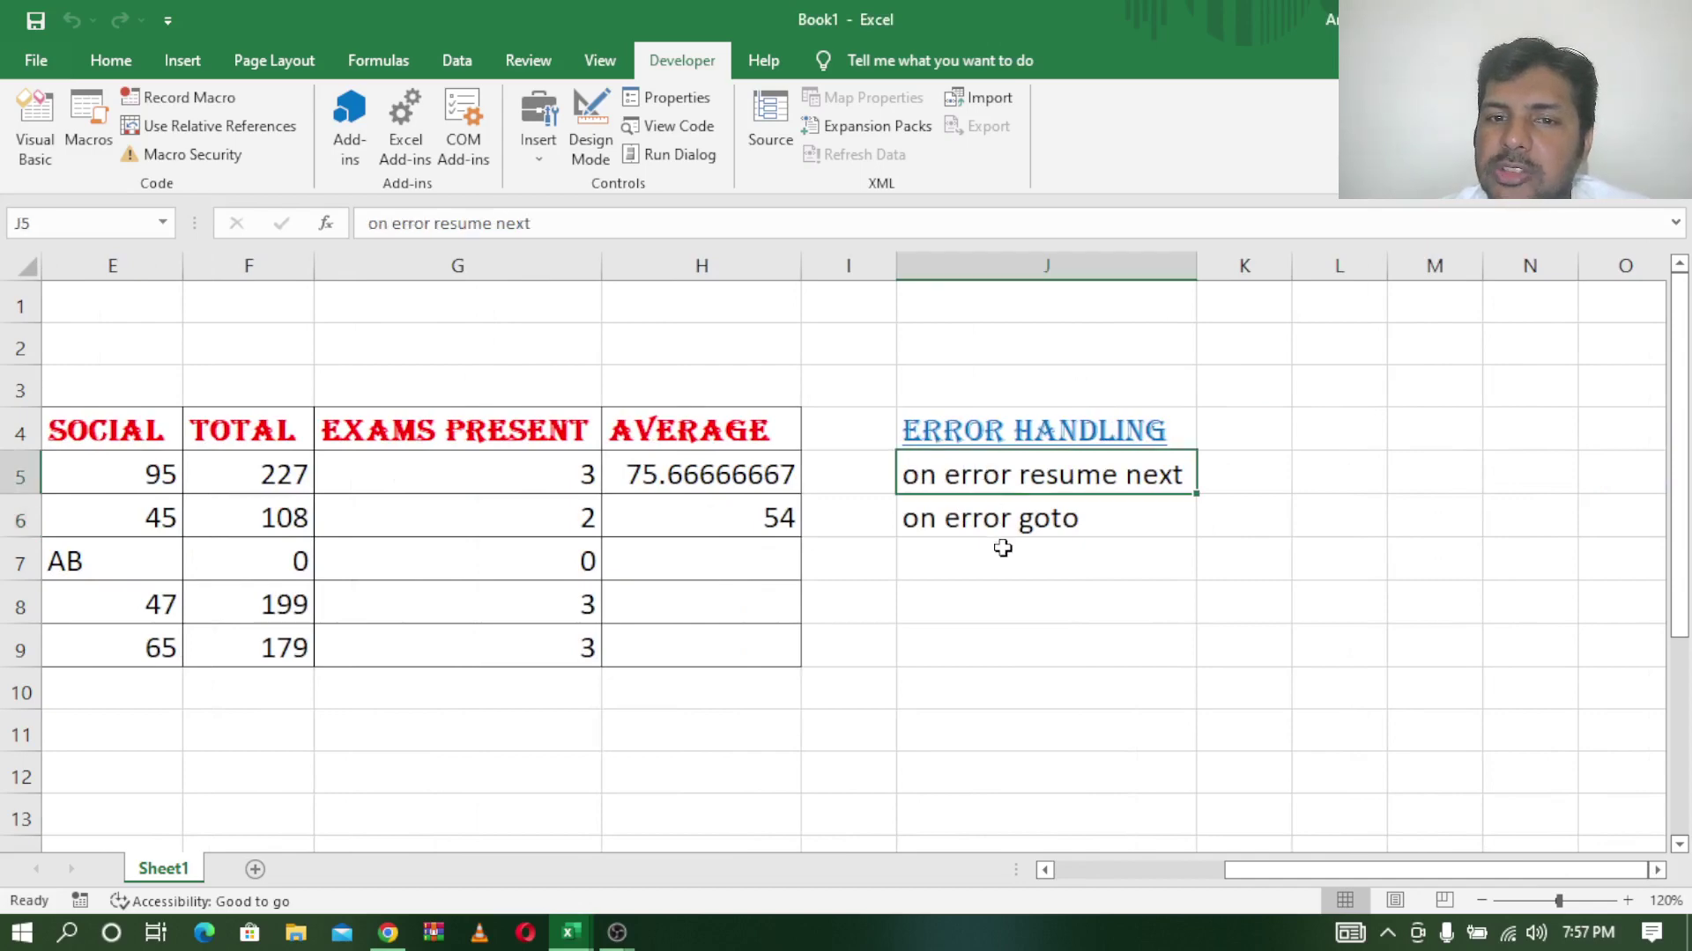
pyautogui.click(1014, 522)
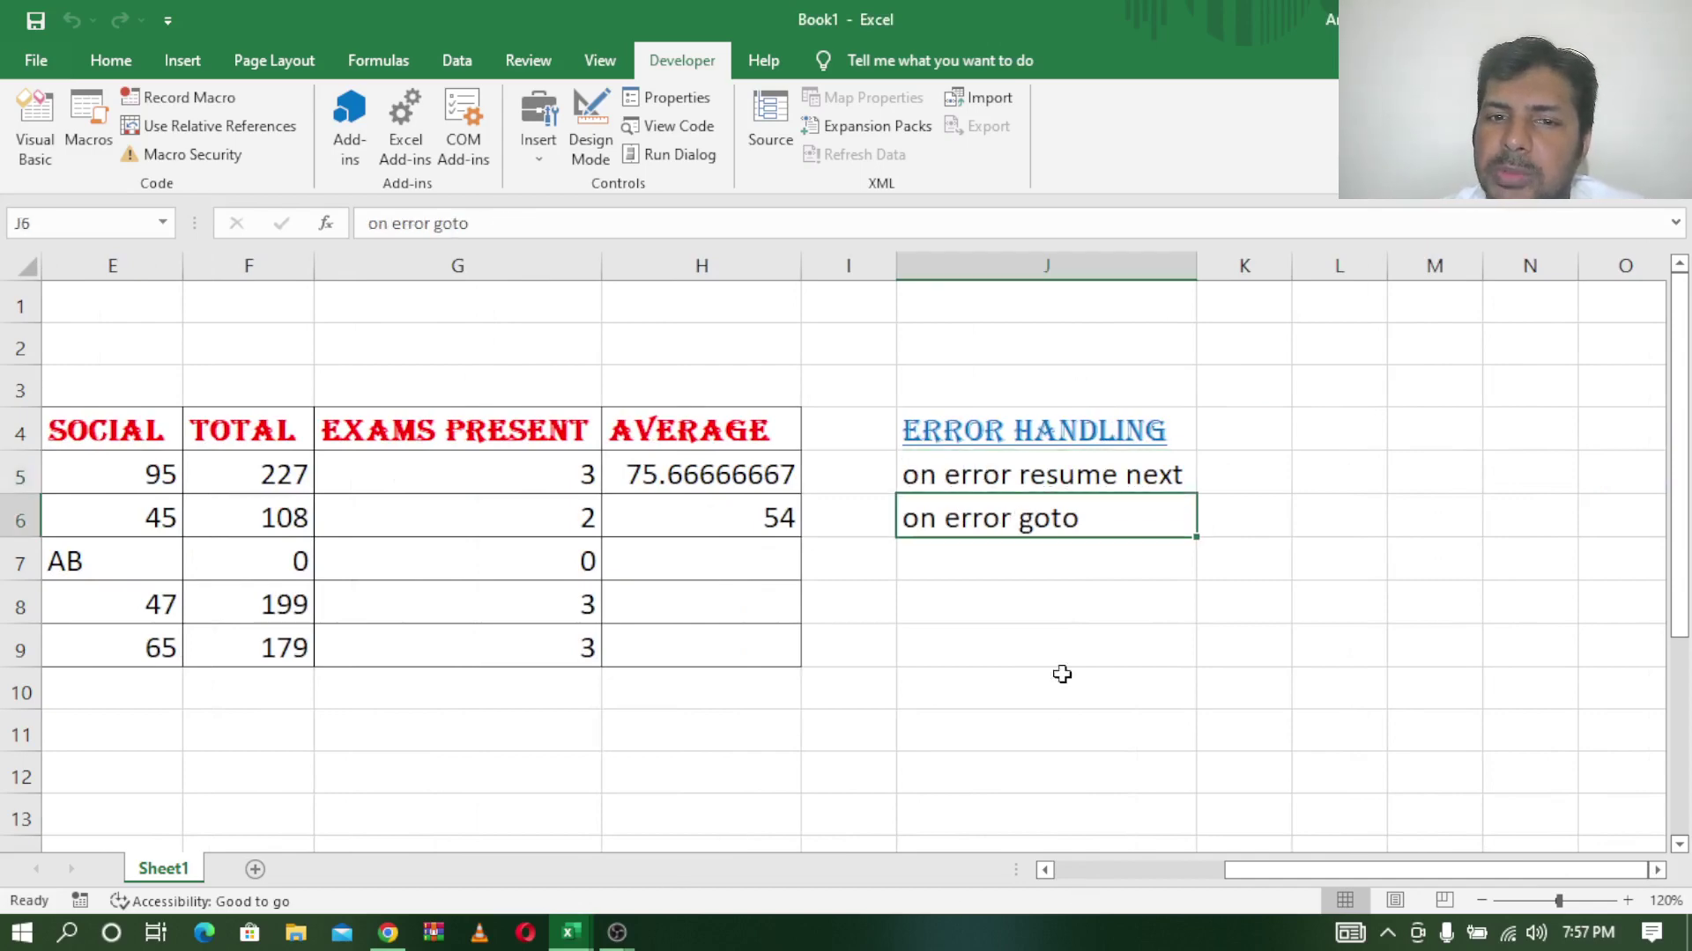
pyautogui.click(1092, 480)
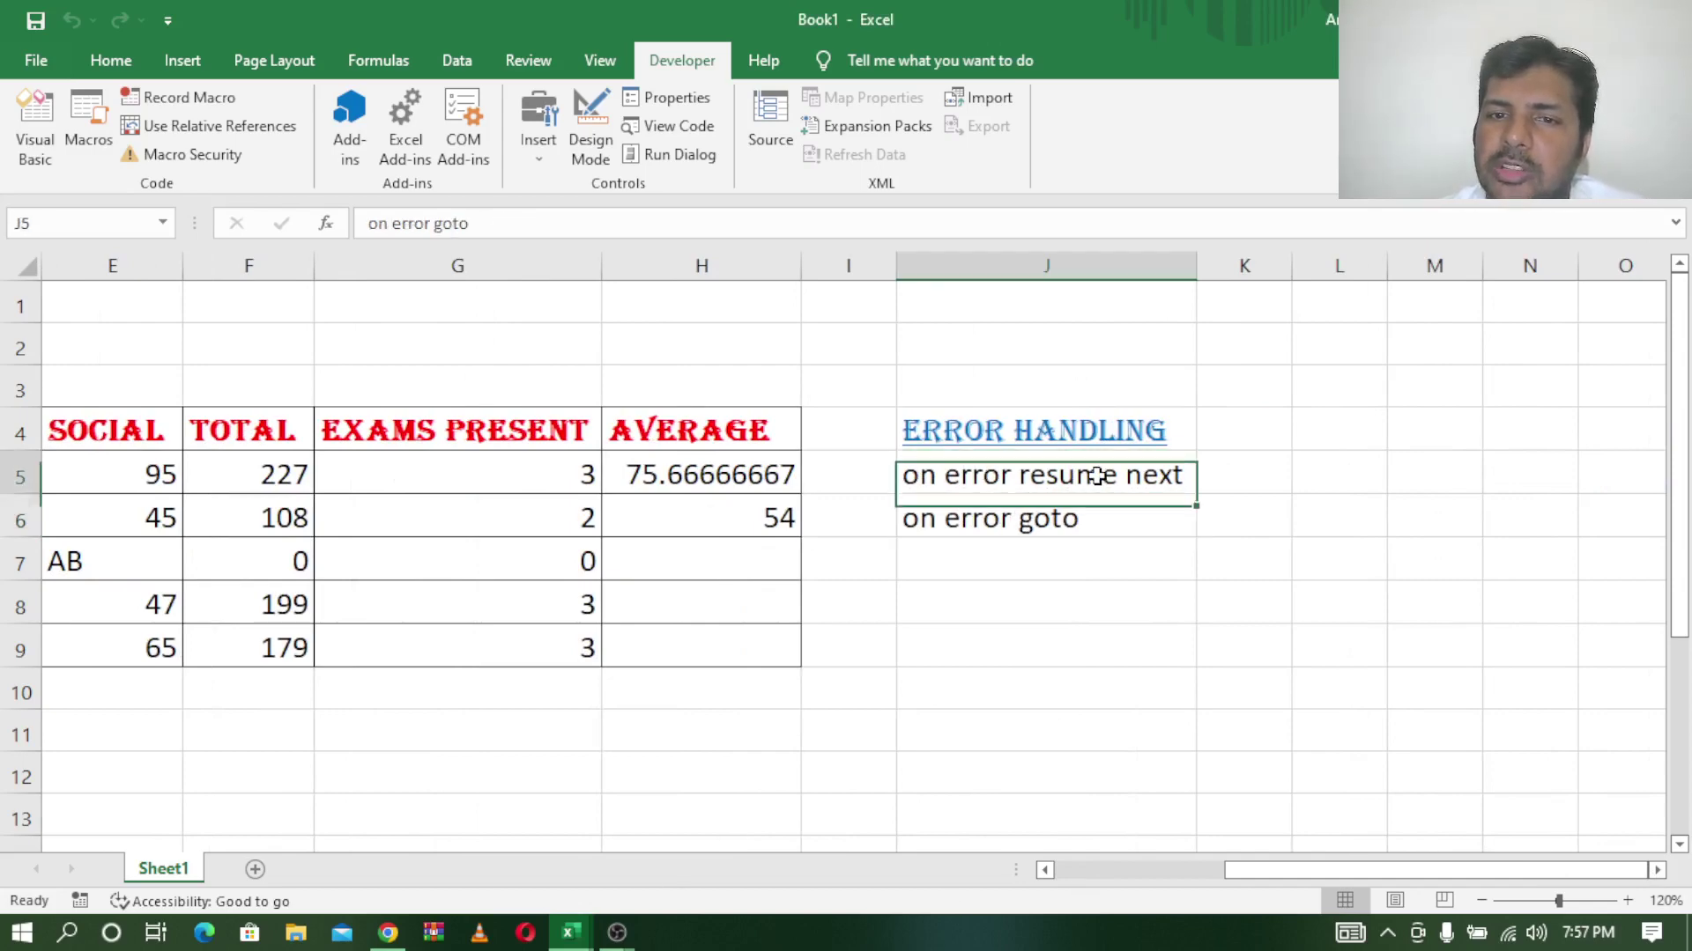
pyautogui.click(1045, 870)
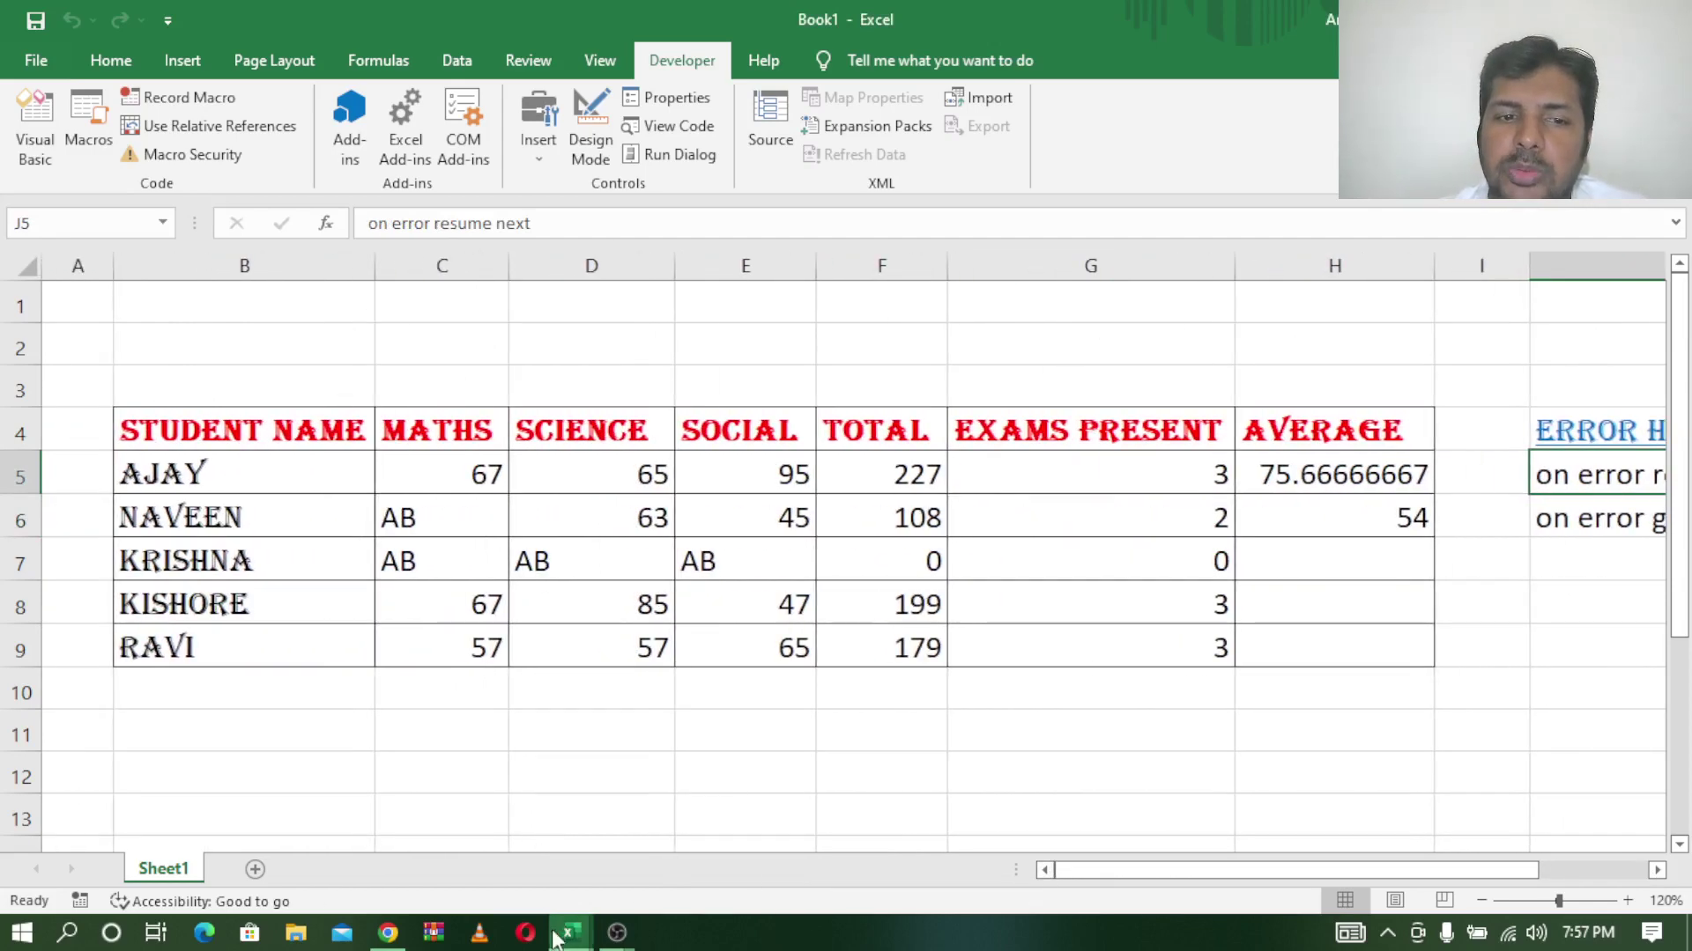
# Select H5:H6 and delete the 75.66666667 and 54 averages
pyautogui.moveTo(568, 933)
pyautogui.click(696, 842)
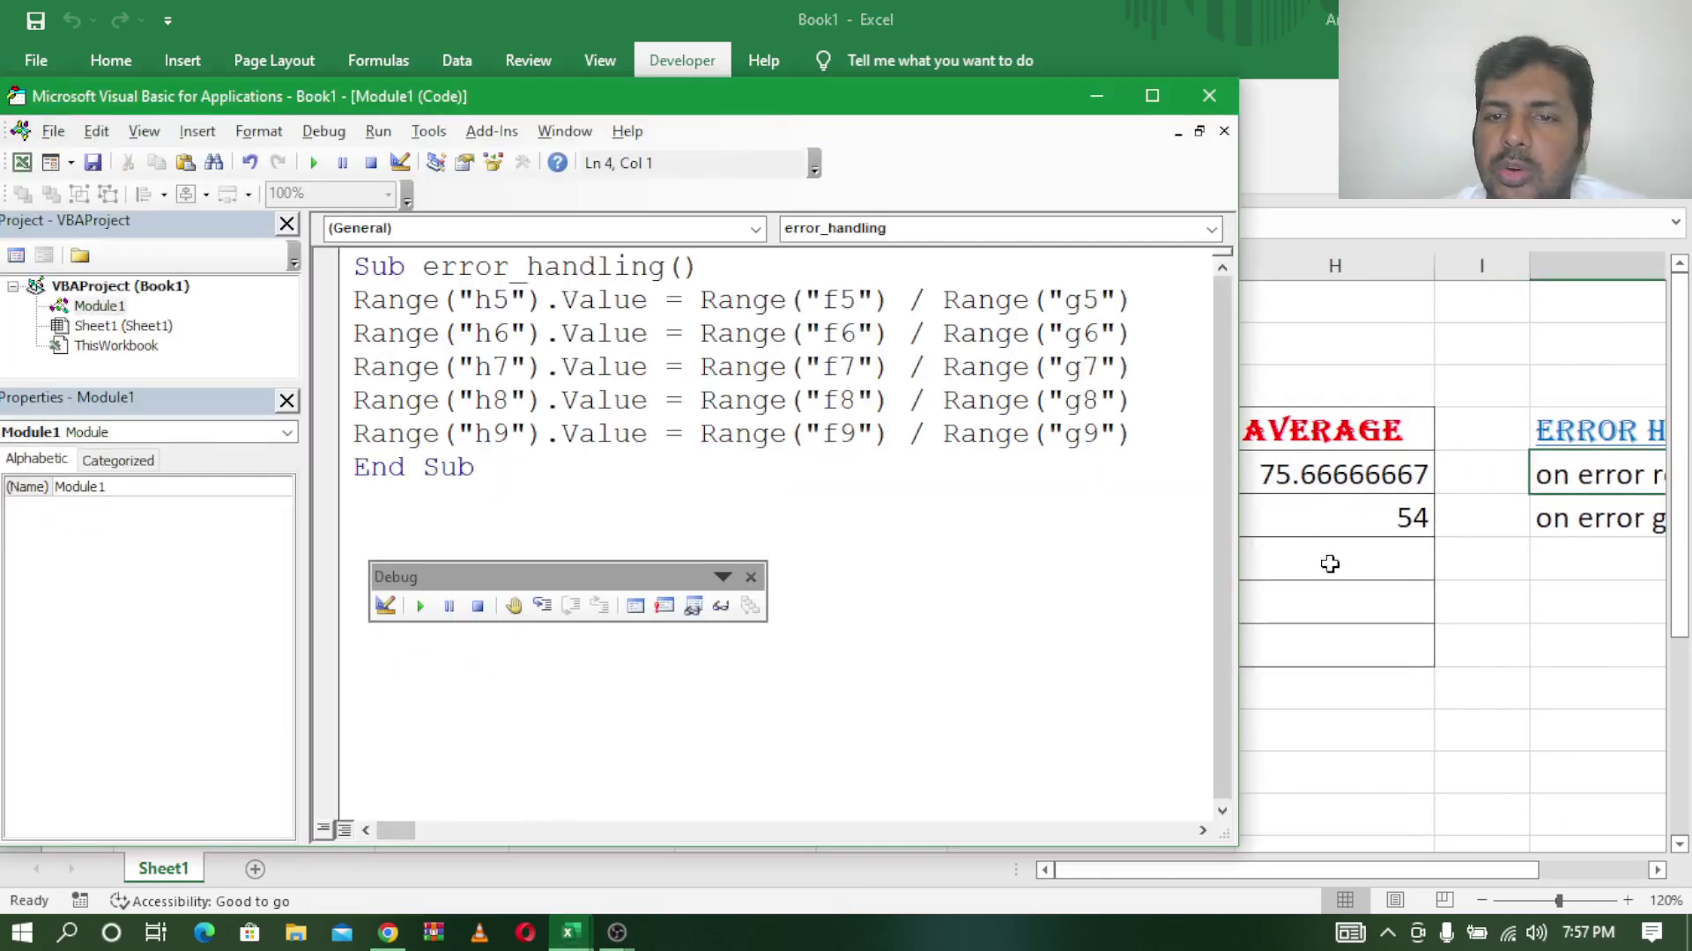
pyautogui.click(1329, 560)
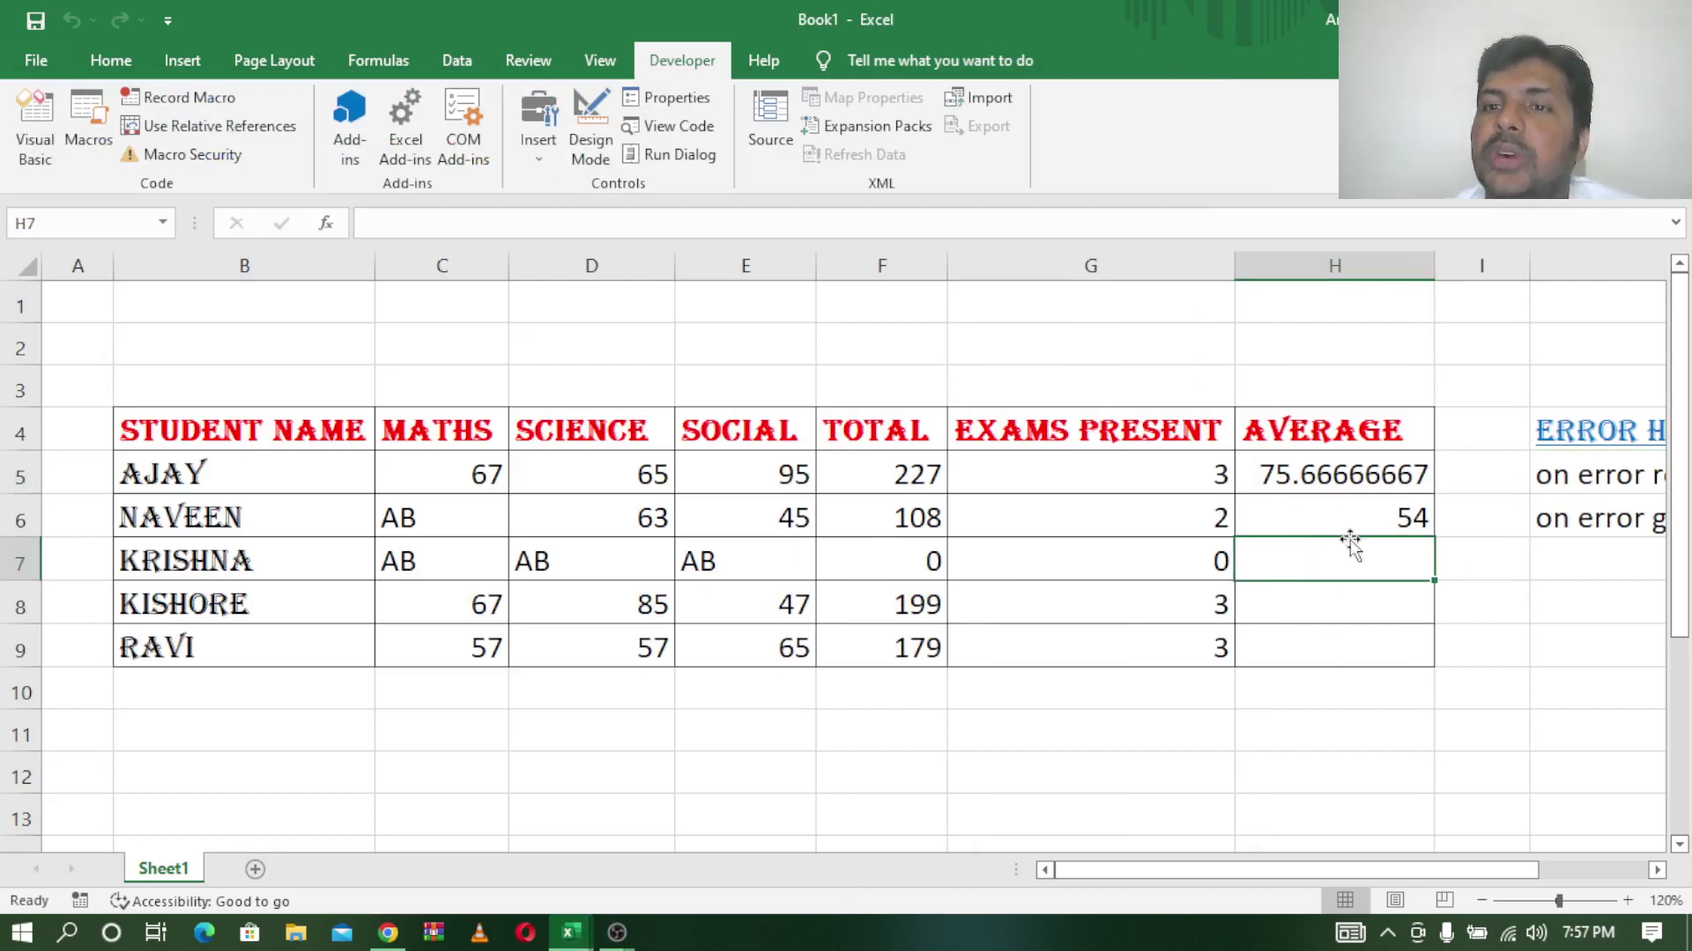
pyautogui.moveTo(1366, 476); pyautogui.dragTo(1373, 513)
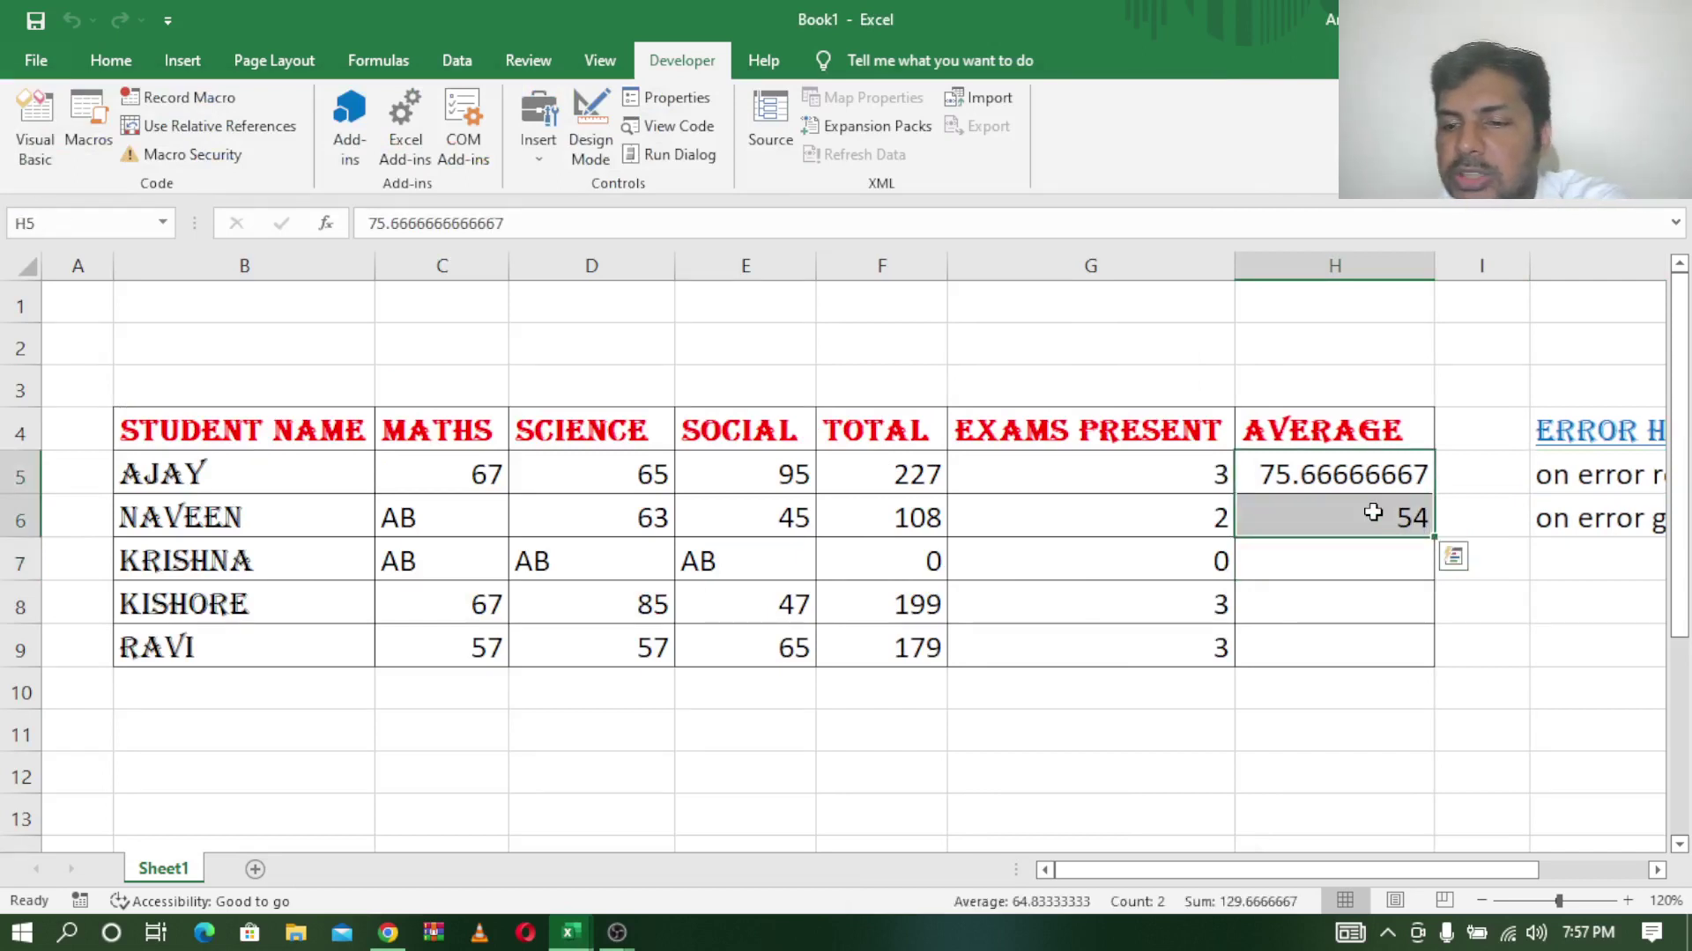
pyautogui.press('Delete')
pyautogui.moveTo(568, 933)
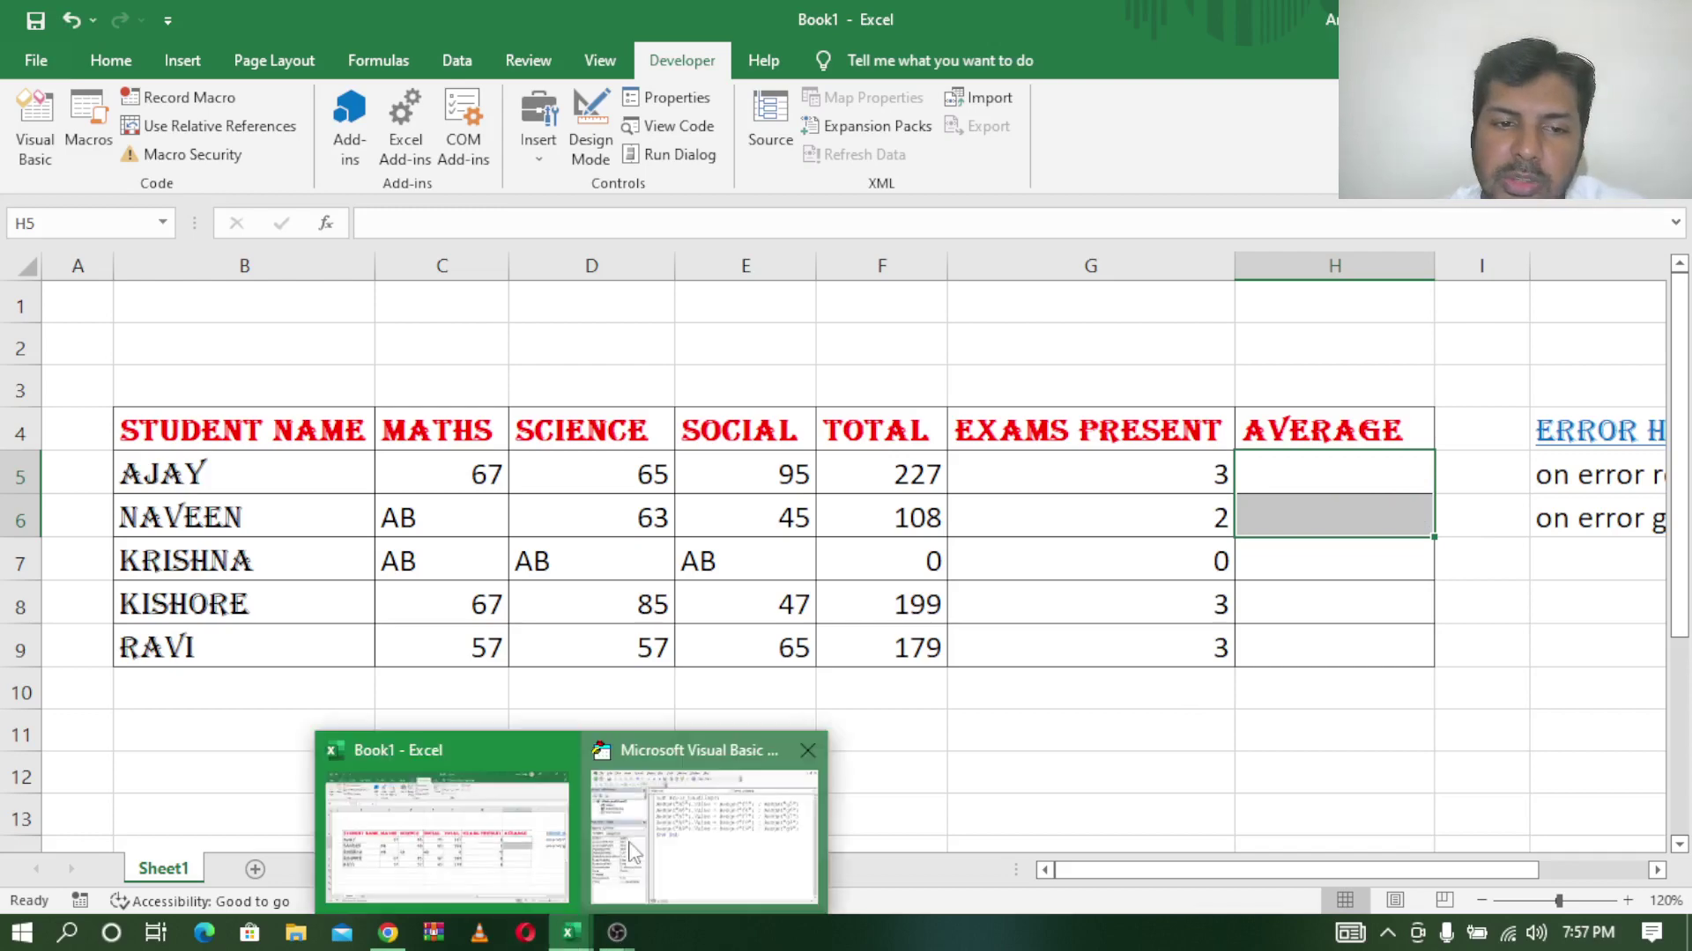
# Insert an 'On Error Resume Next' line directly under the error_handling Sub line
pyautogui.click(621, 742)
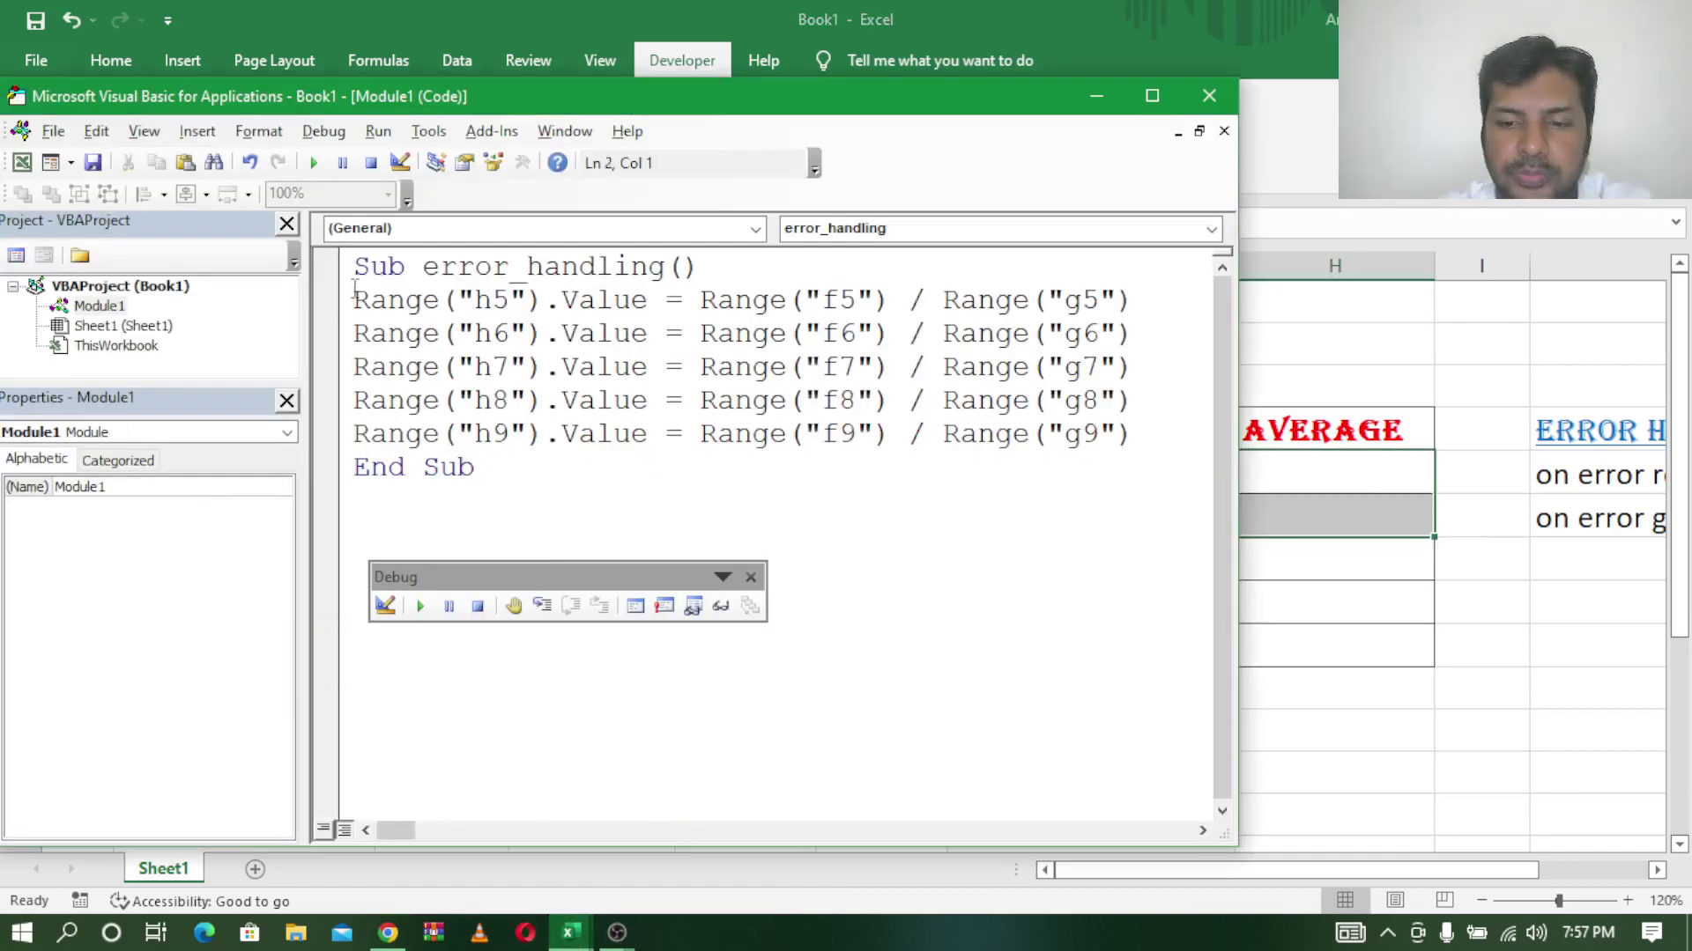
pyautogui.press('Return')
pyautogui.press('Up')
pyautogui.write('on ')
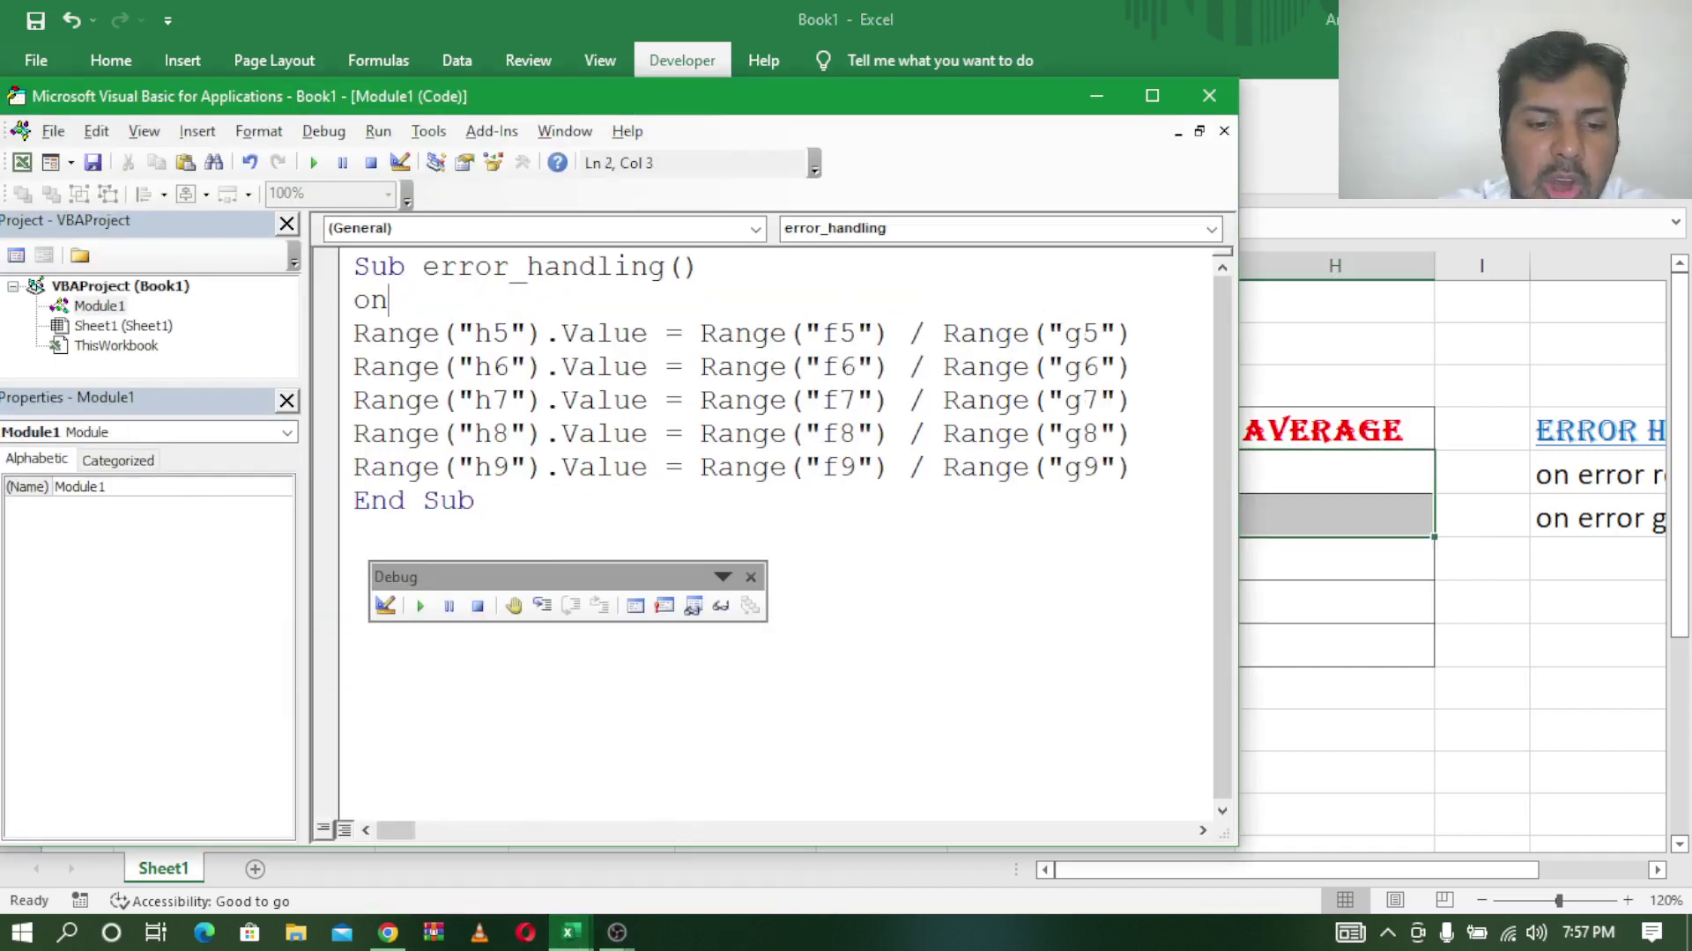
pyautogui.write('error ')
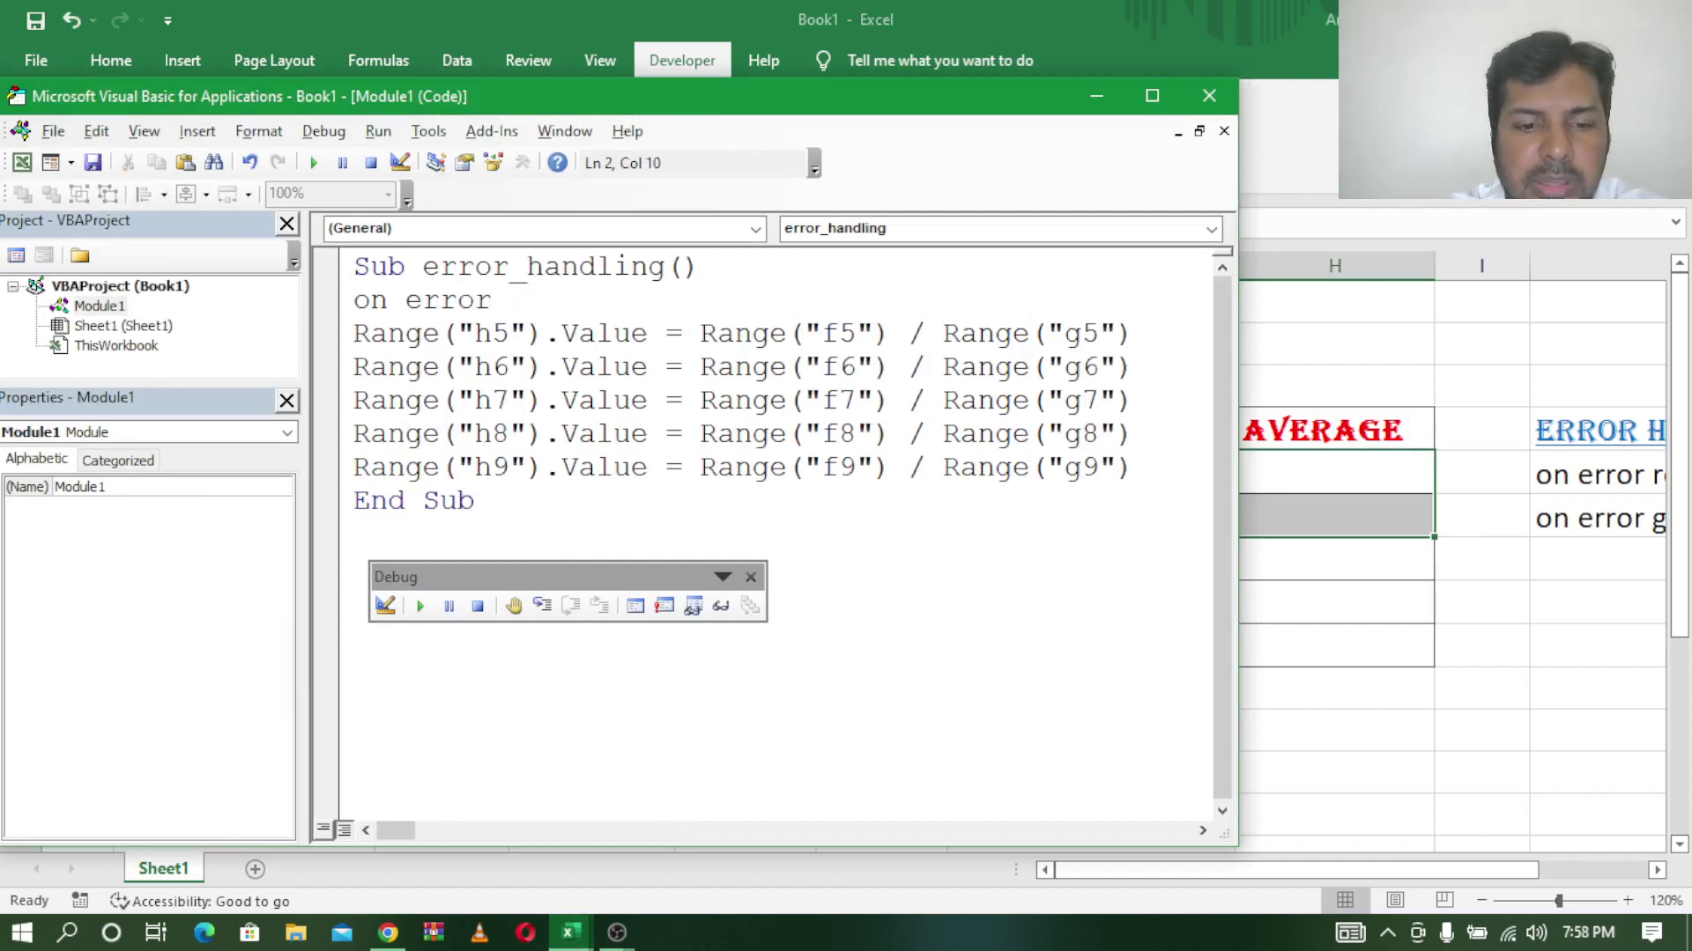
pyautogui.write('resume ')
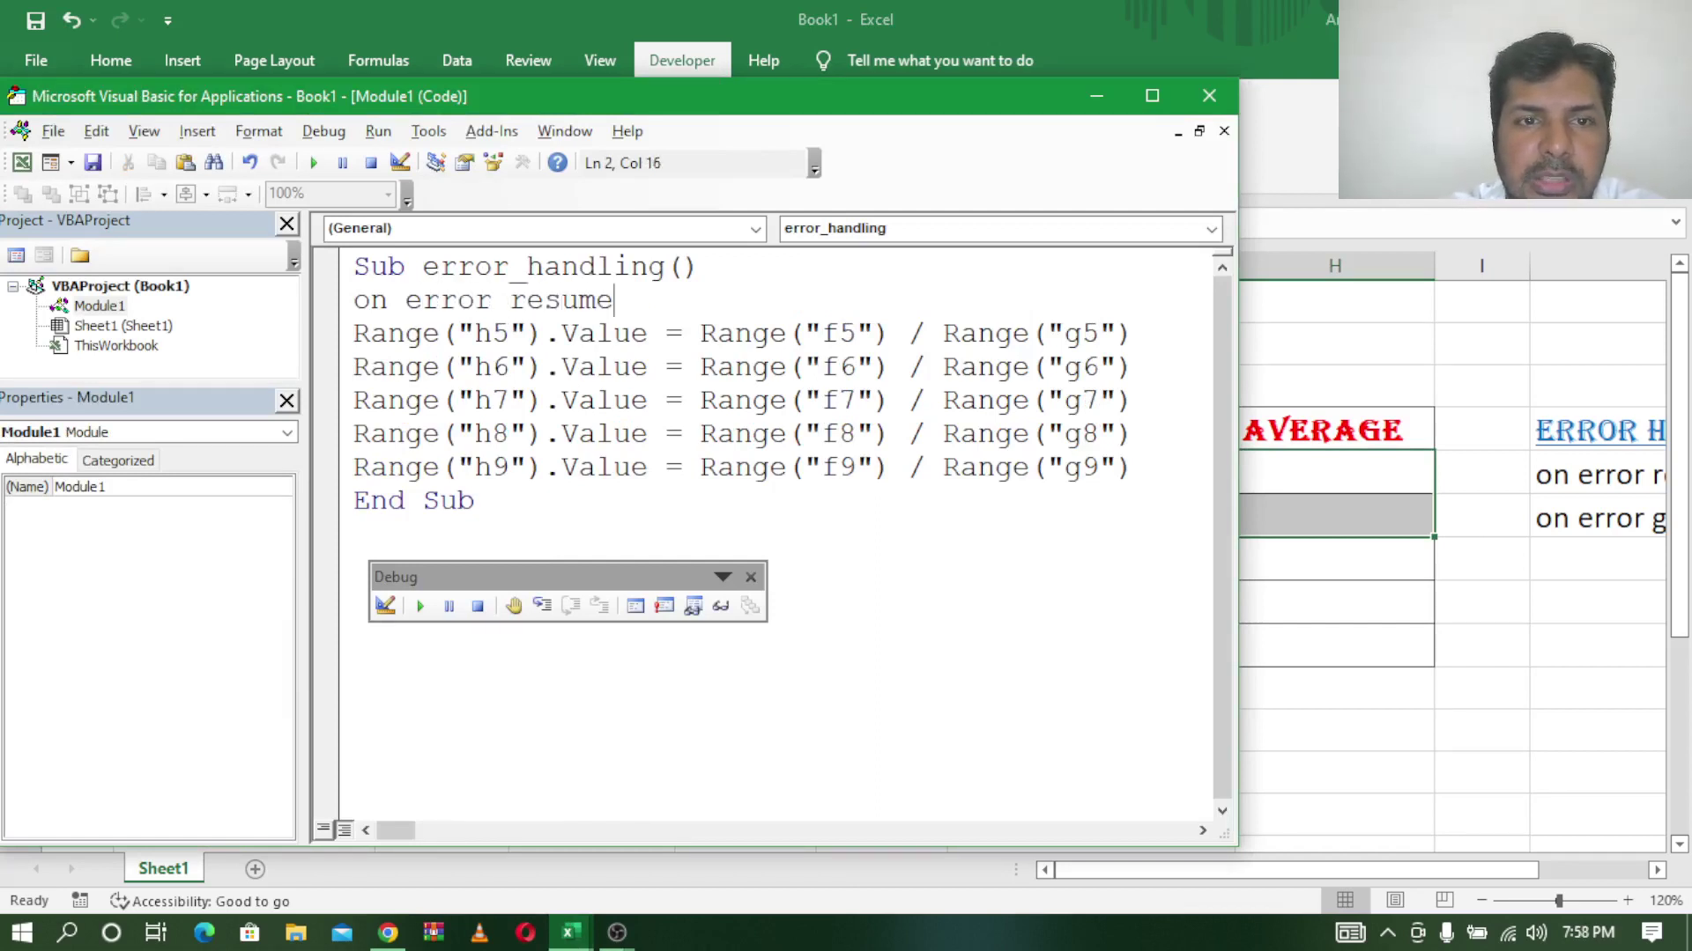
pyautogui.write('ne')
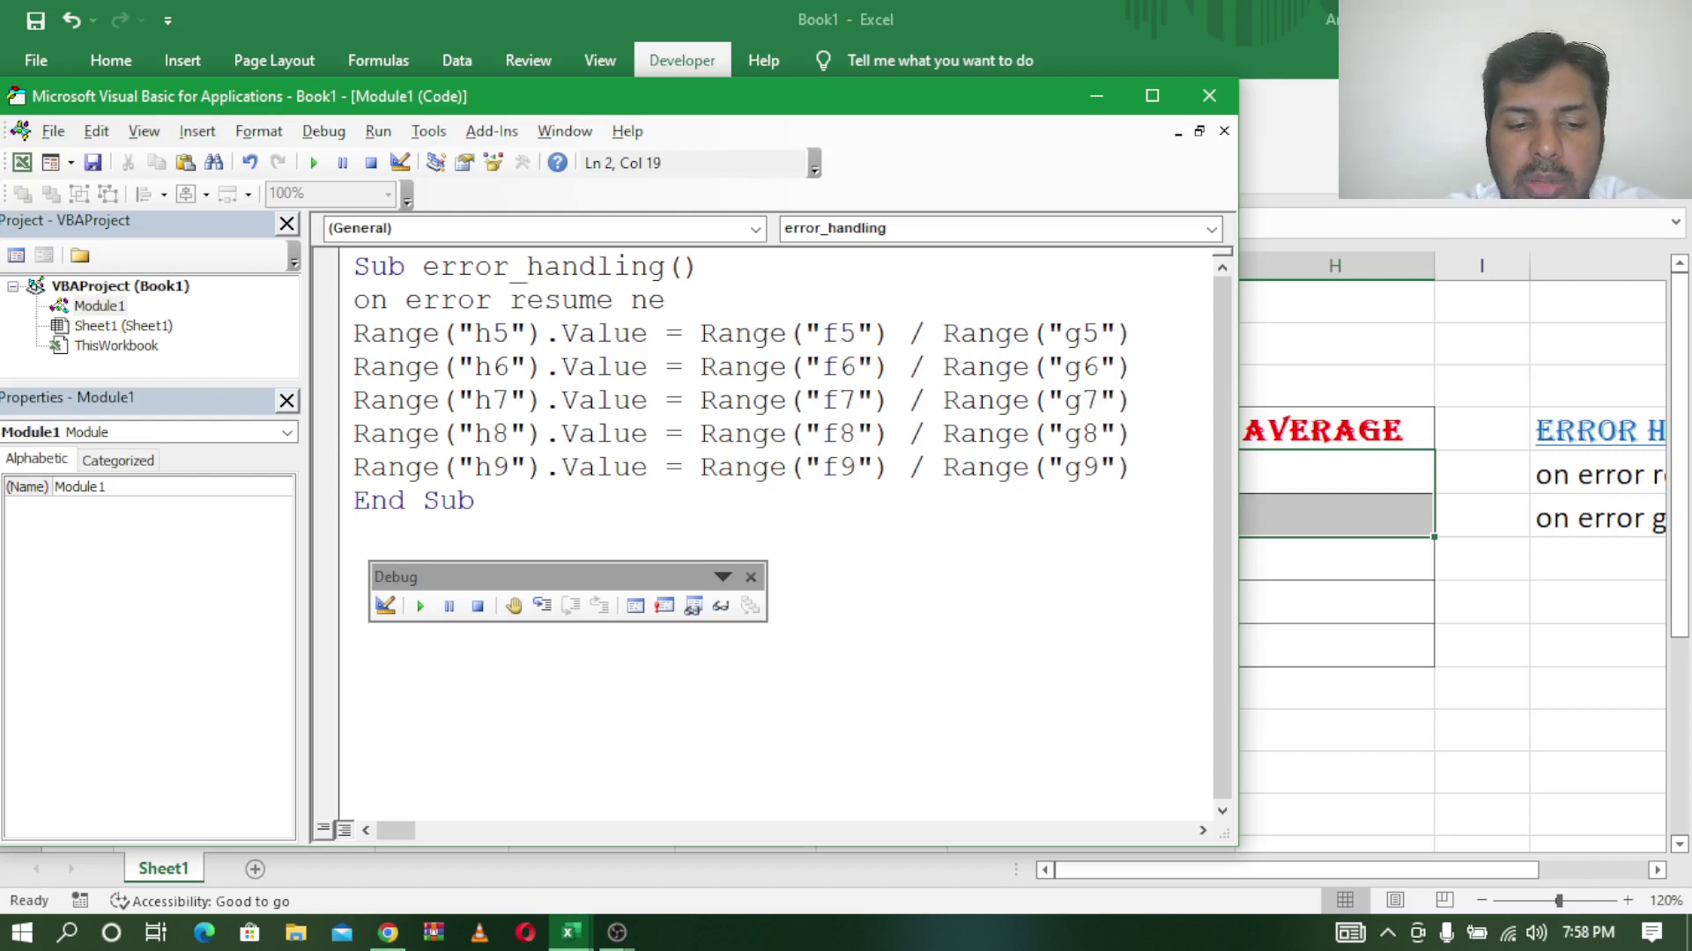
pyautogui.write('xt')
pyautogui.press('Return')
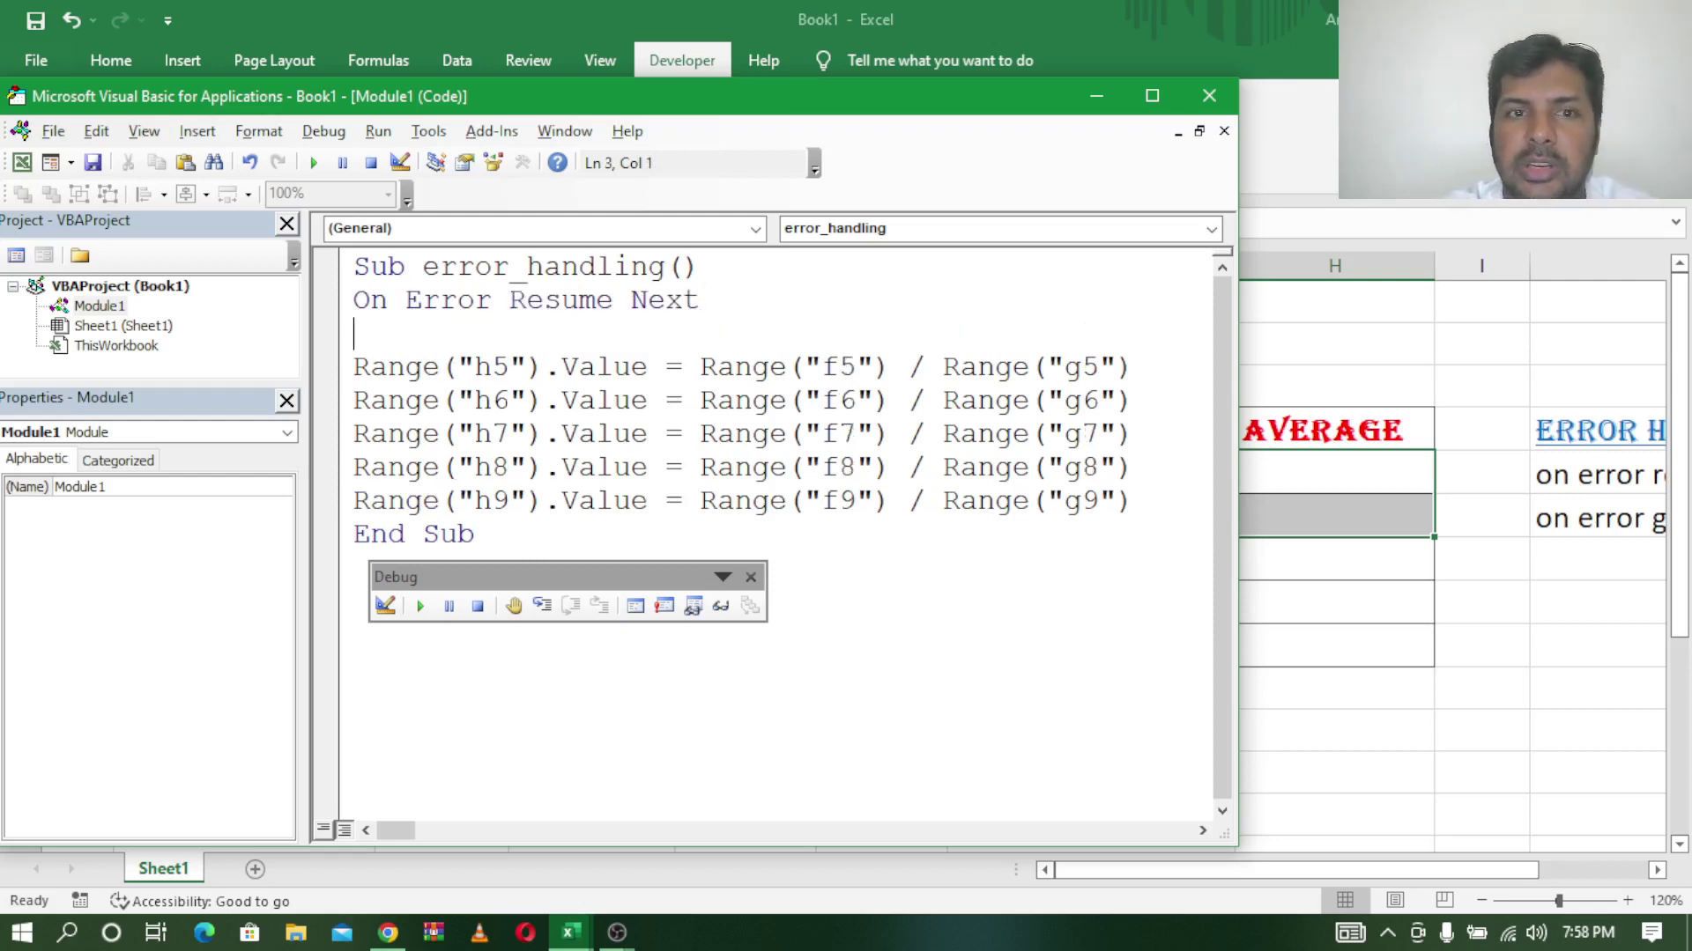
pyautogui.press('BackSpace')
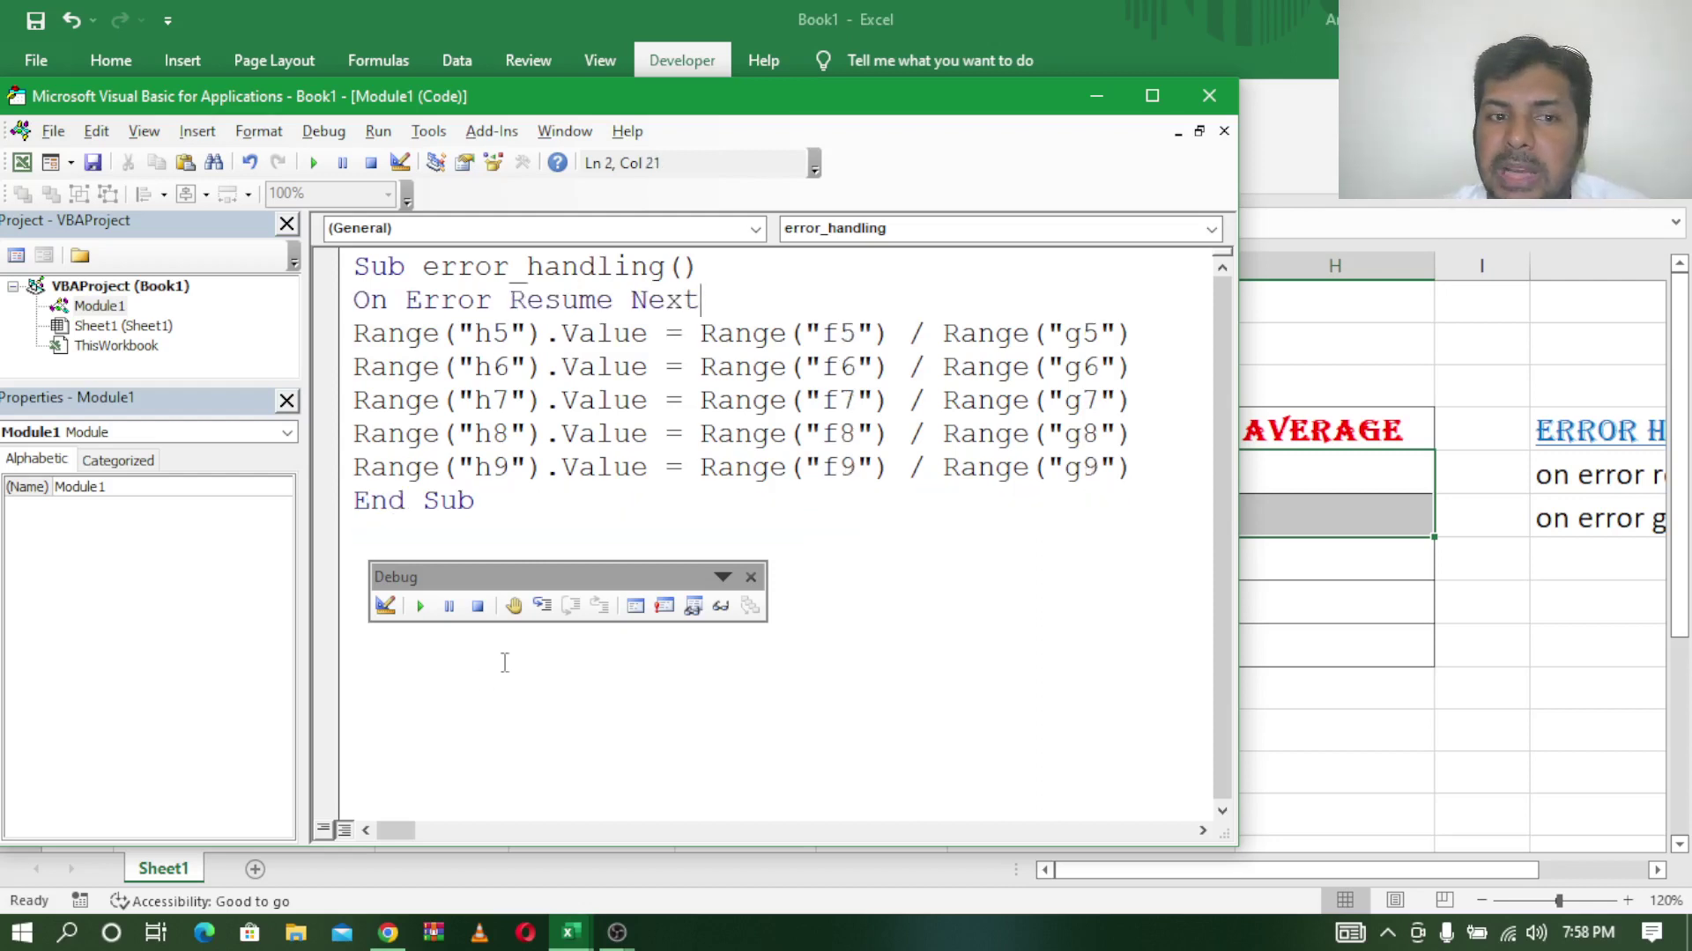
# Step through the macro to End Sub, filling H5, H6, H8 and H9 while H7's error is skipped
pyautogui.click(555, 611)
pyautogui.click(555, 612)
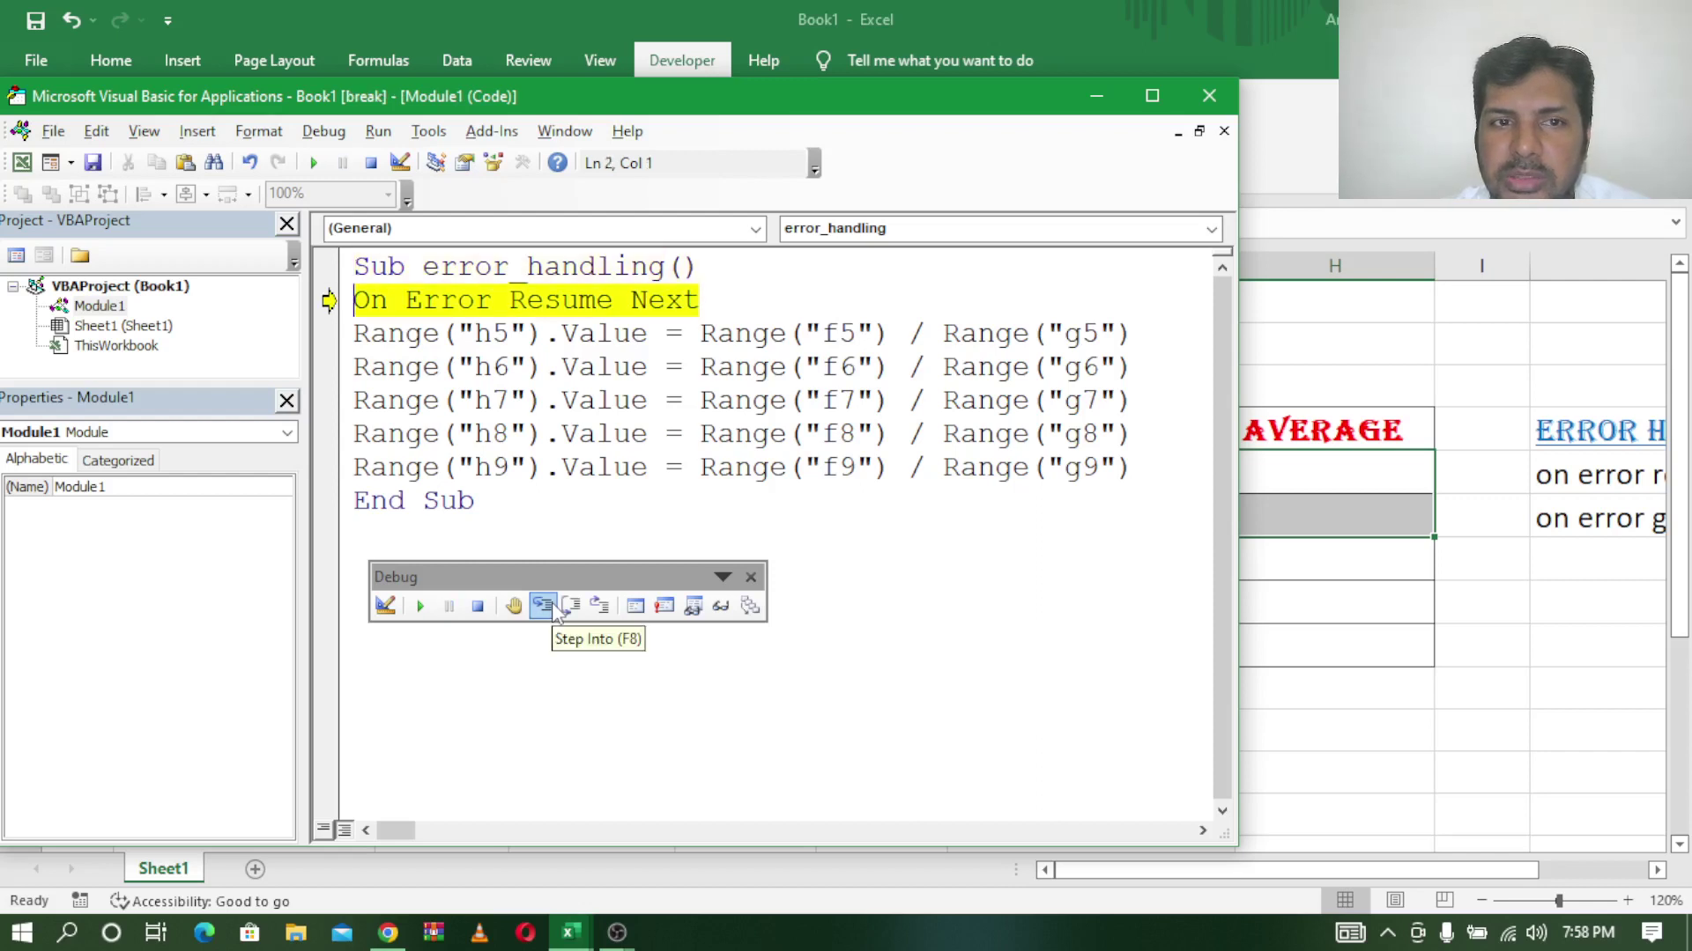
pyautogui.click(555, 612)
pyautogui.click(555, 612)
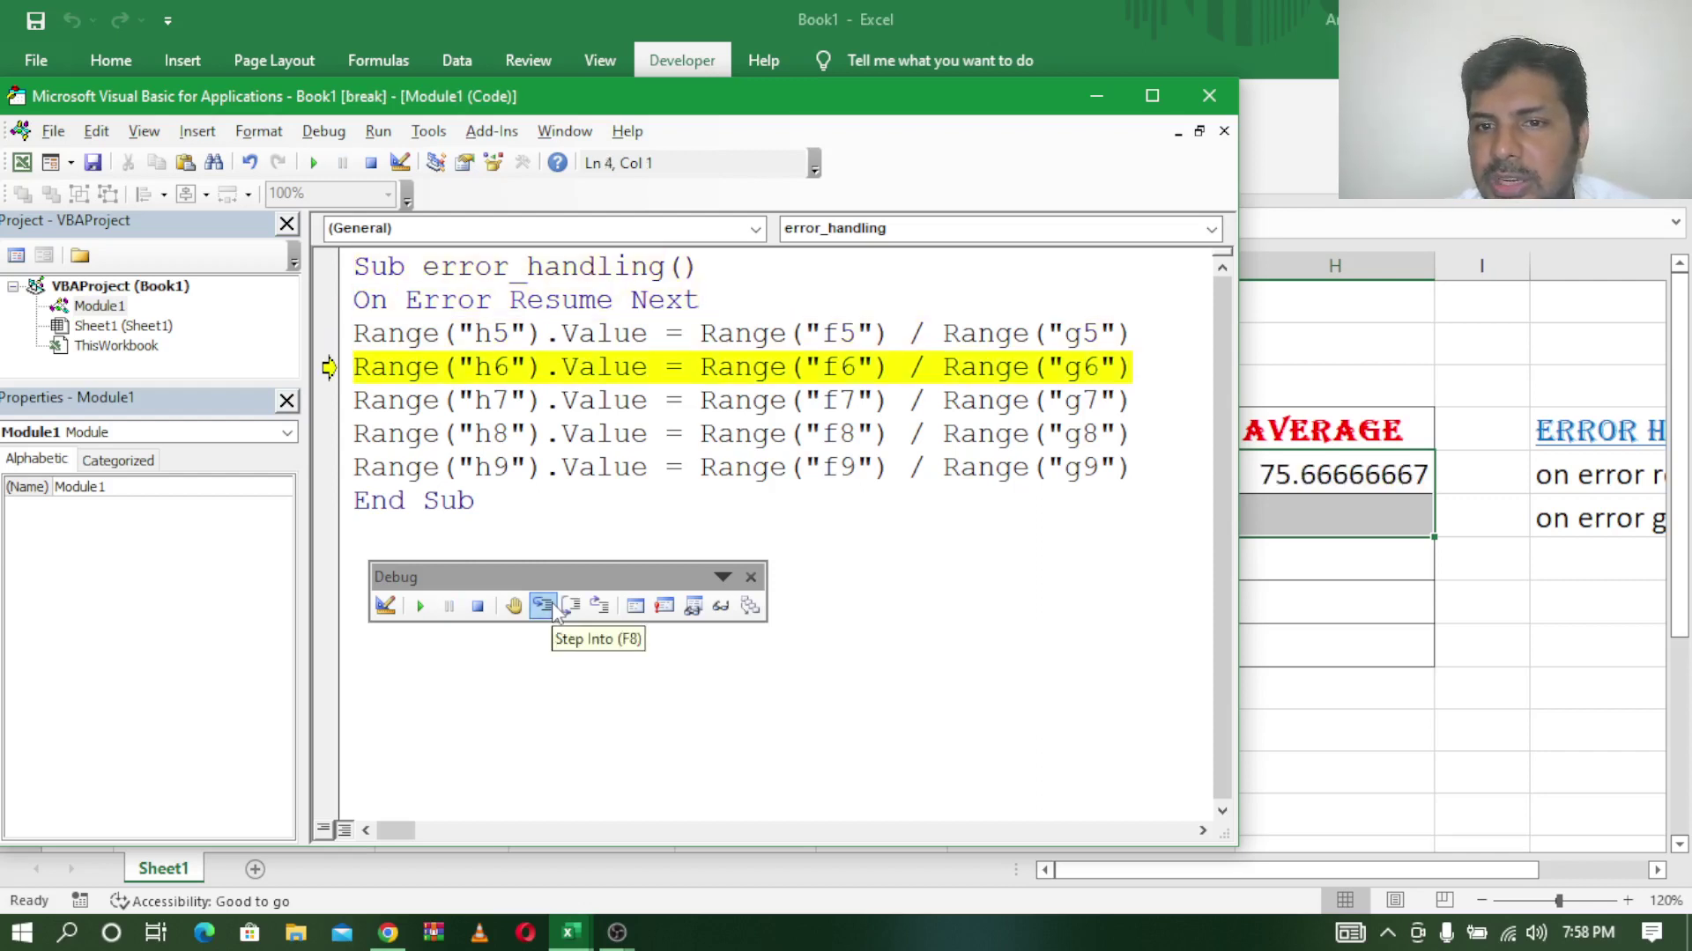
pyautogui.click(555, 611)
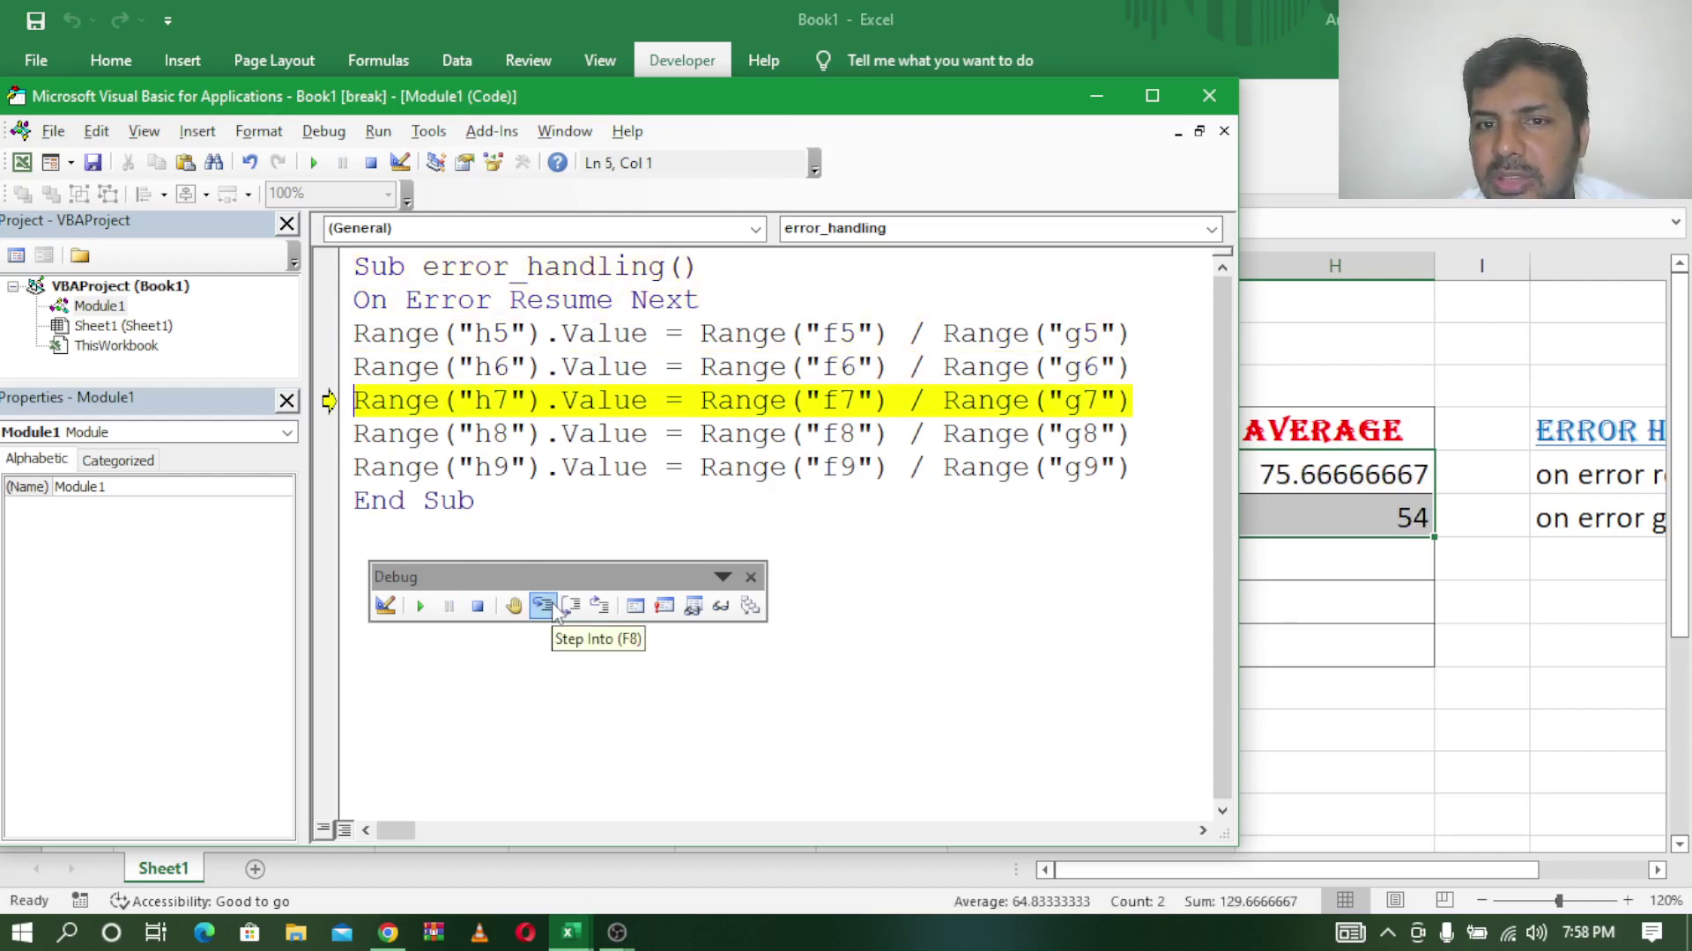
pyautogui.click(556, 611)
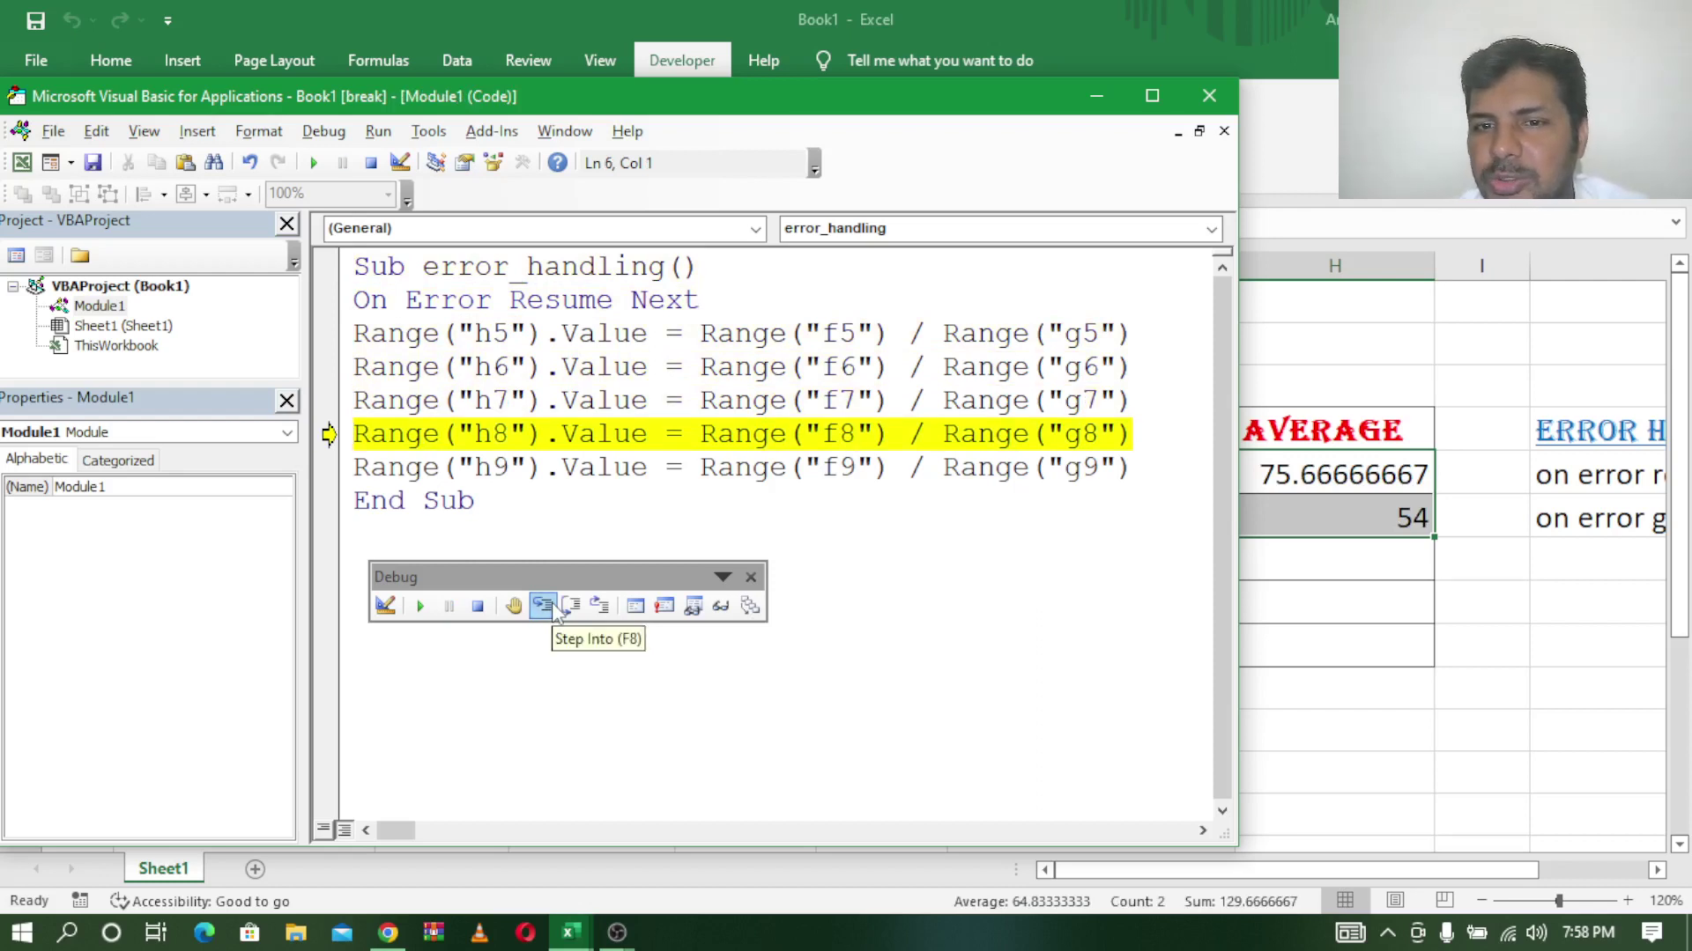
pyautogui.click(555, 612)
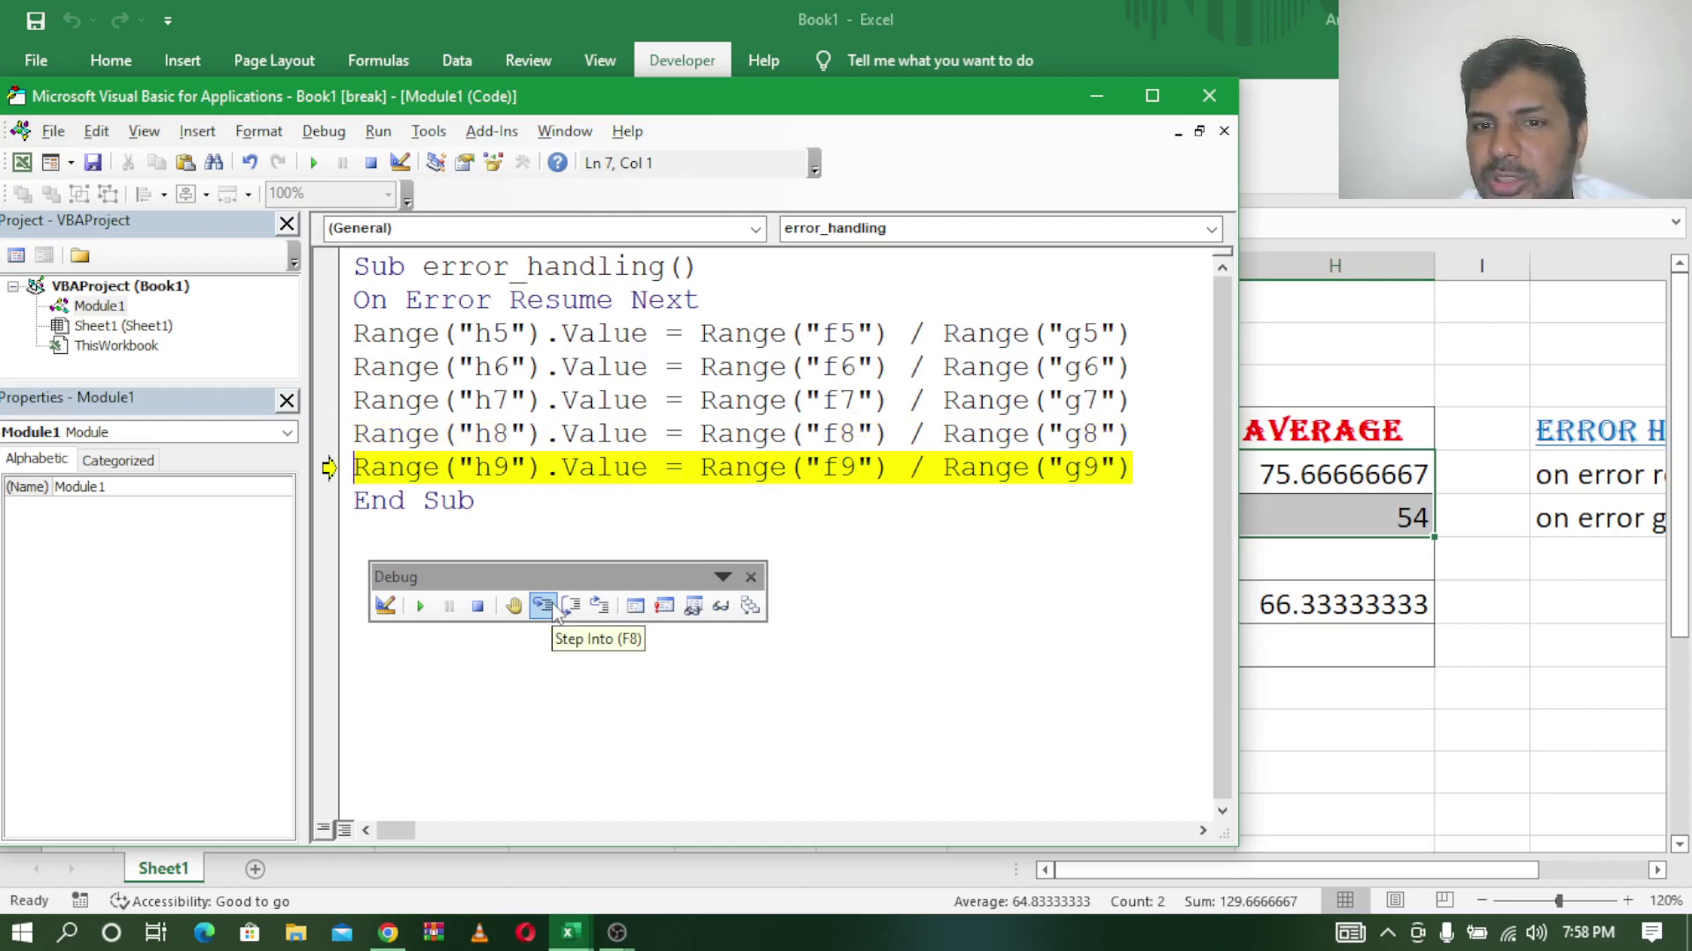
pyautogui.click(557, 611)
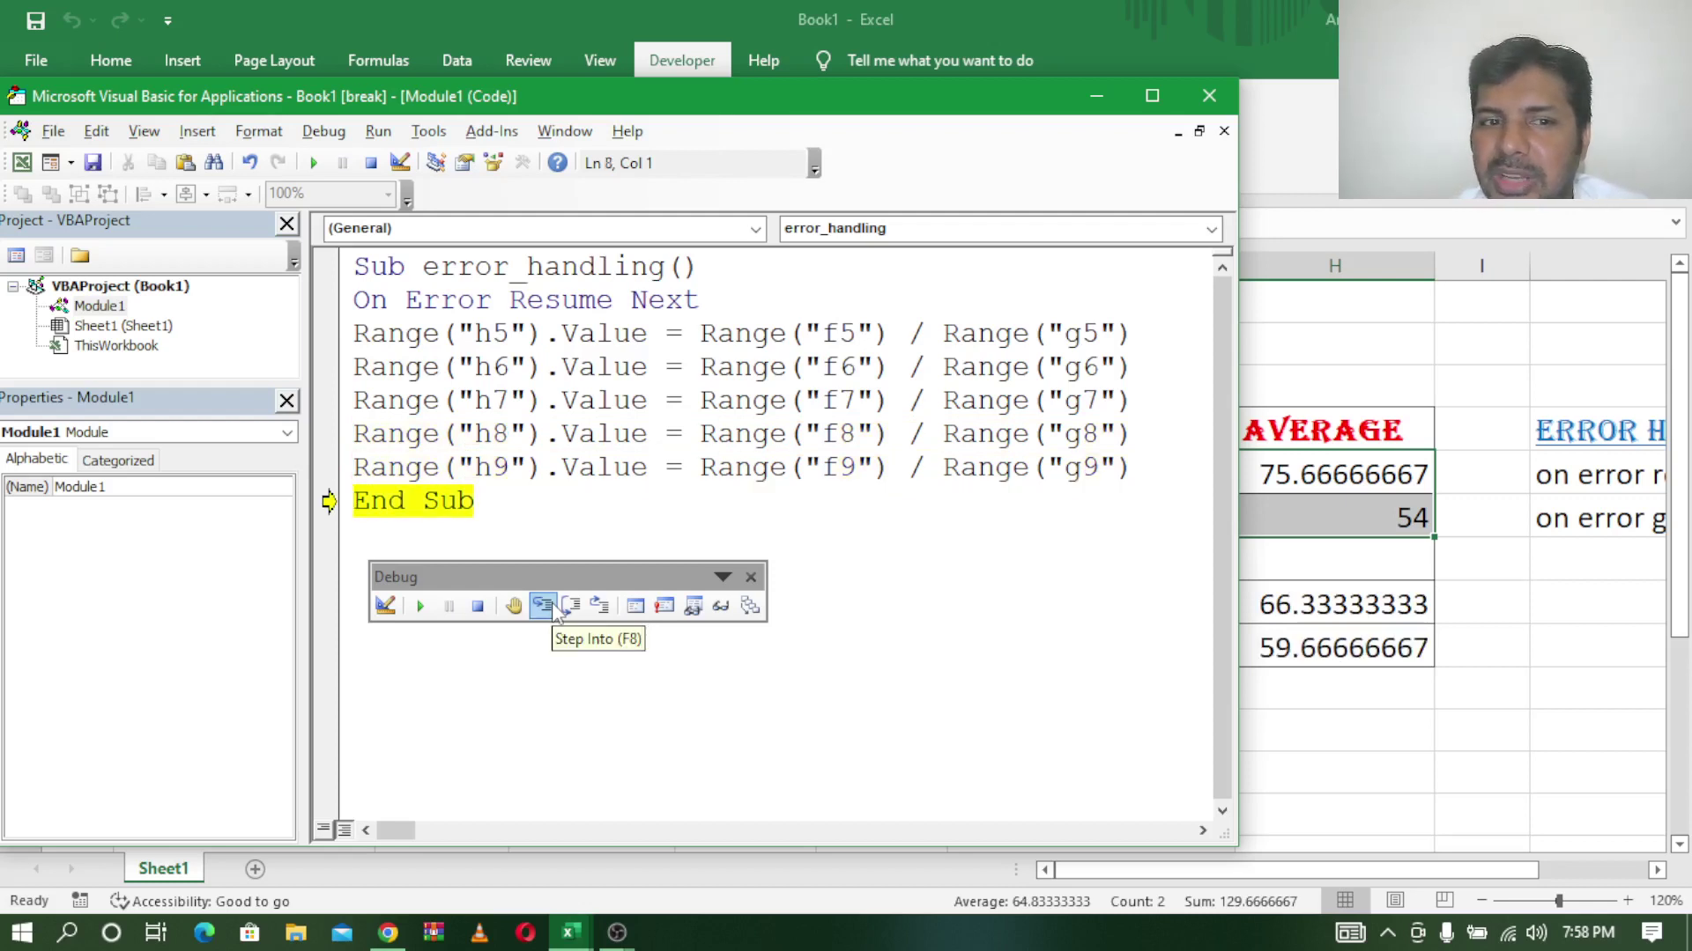
pyautogui.click(557, 612)
pyautogui.click(751, 577)
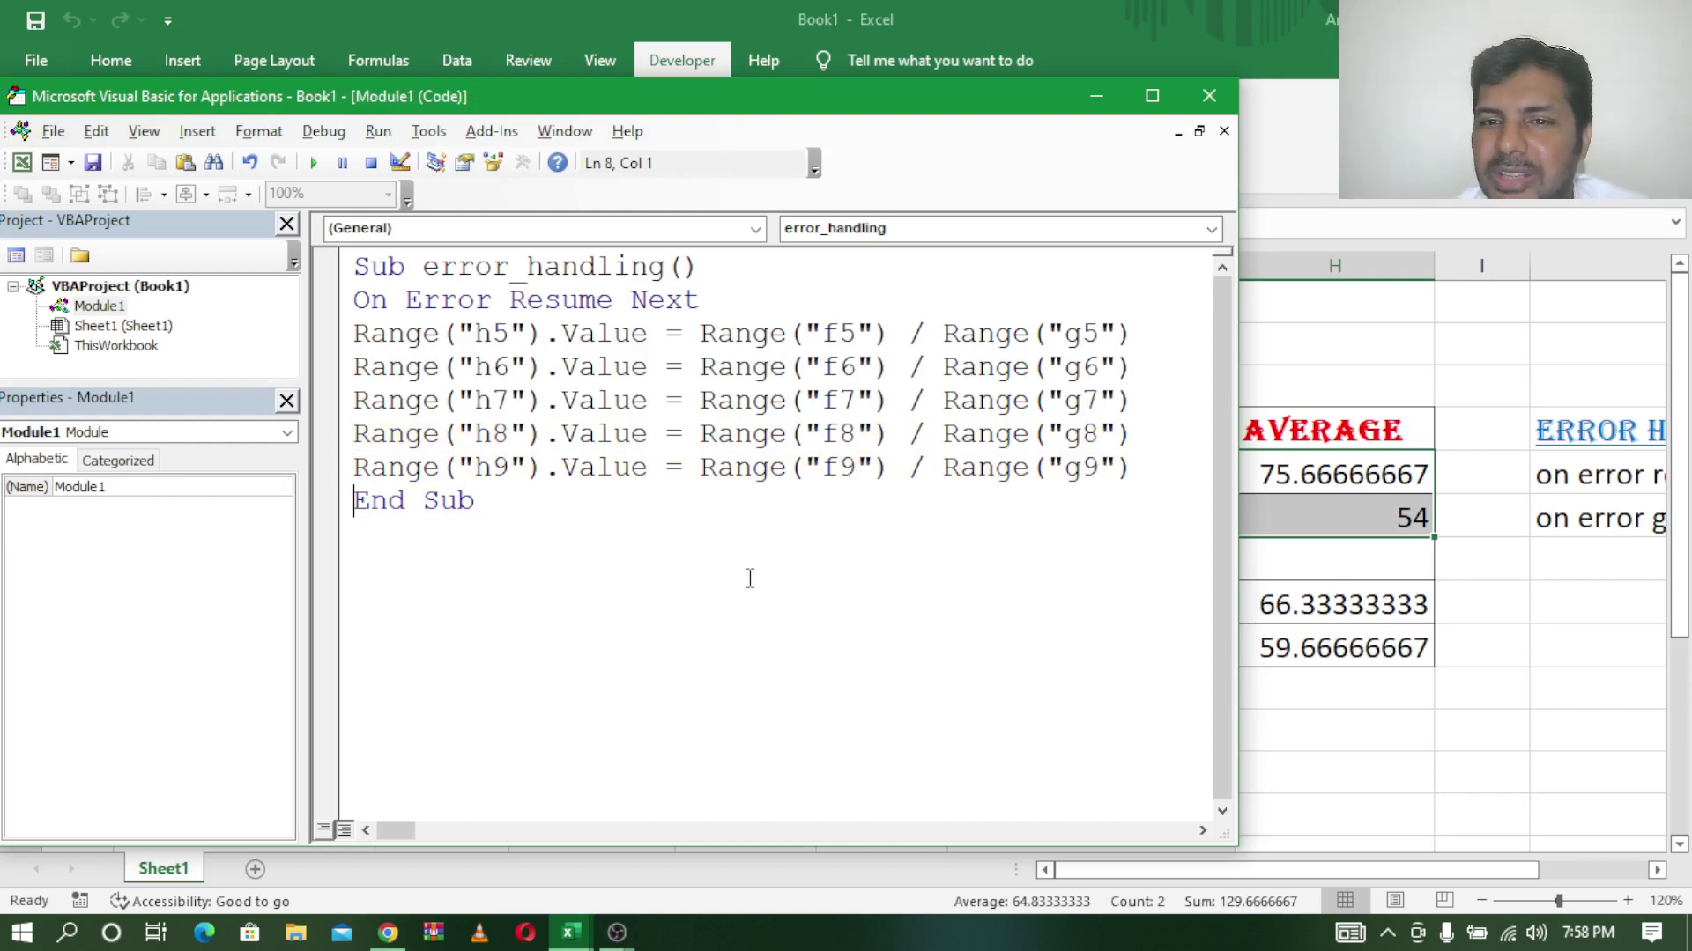
pyautogui.click(1096, 95)
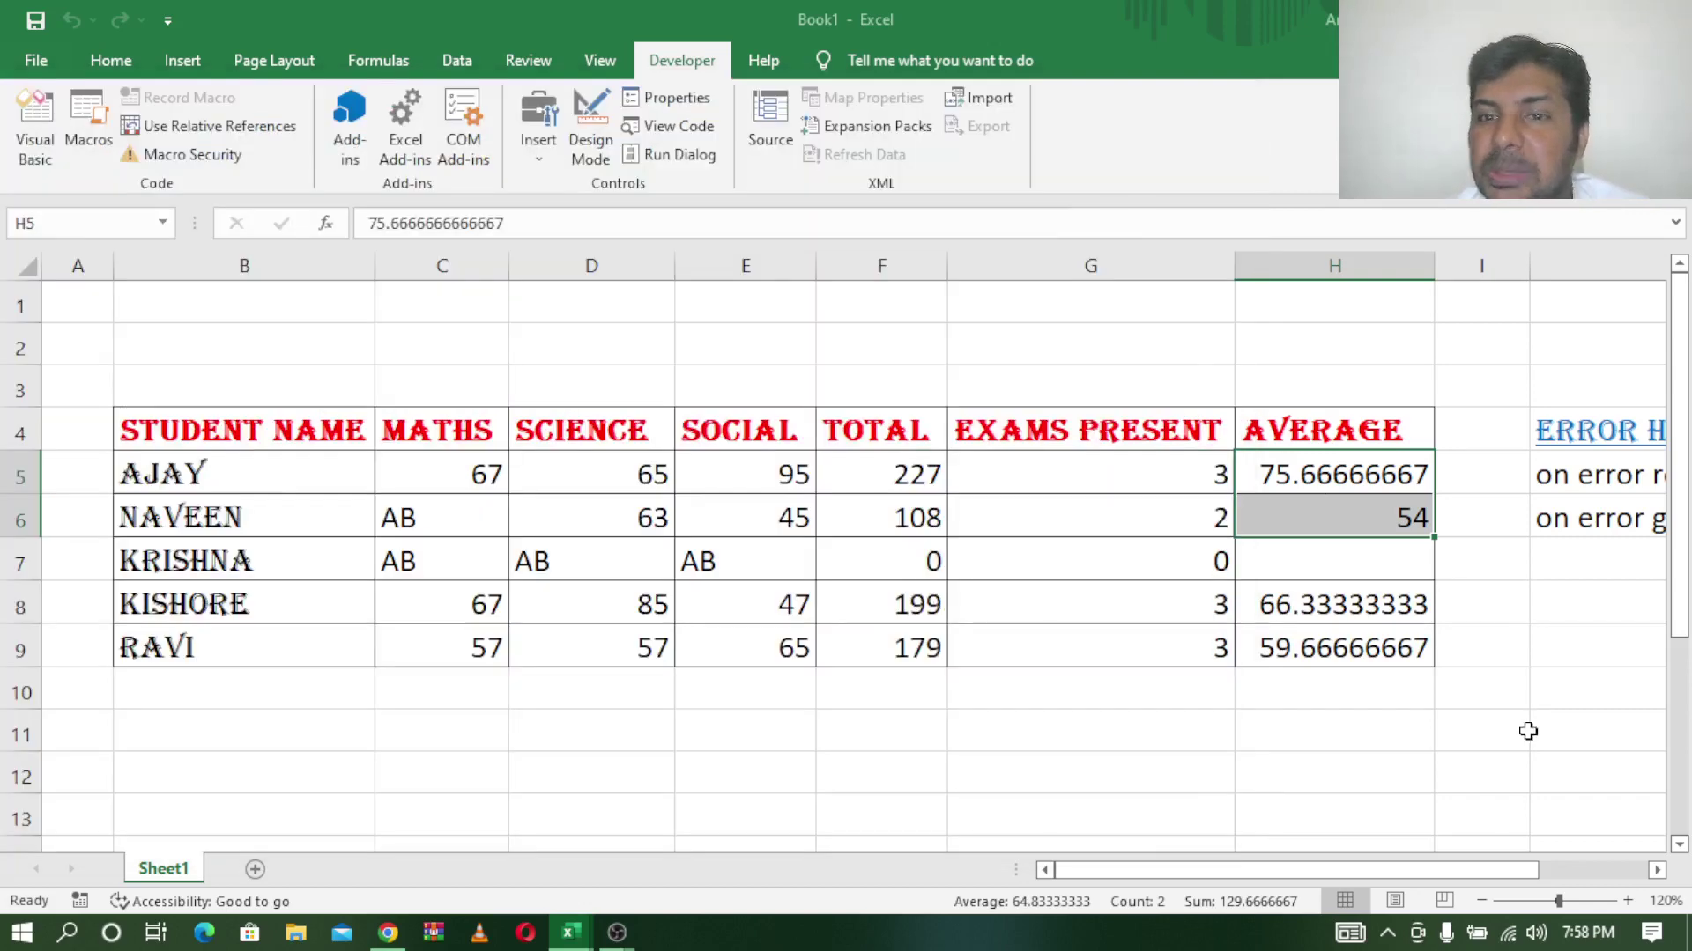
# Check row 7's zero total in F7 and zero exams present in G7
pyautogui.click(1017, 550)
pyautogui.press('Left')
pyautogui.press('Right')
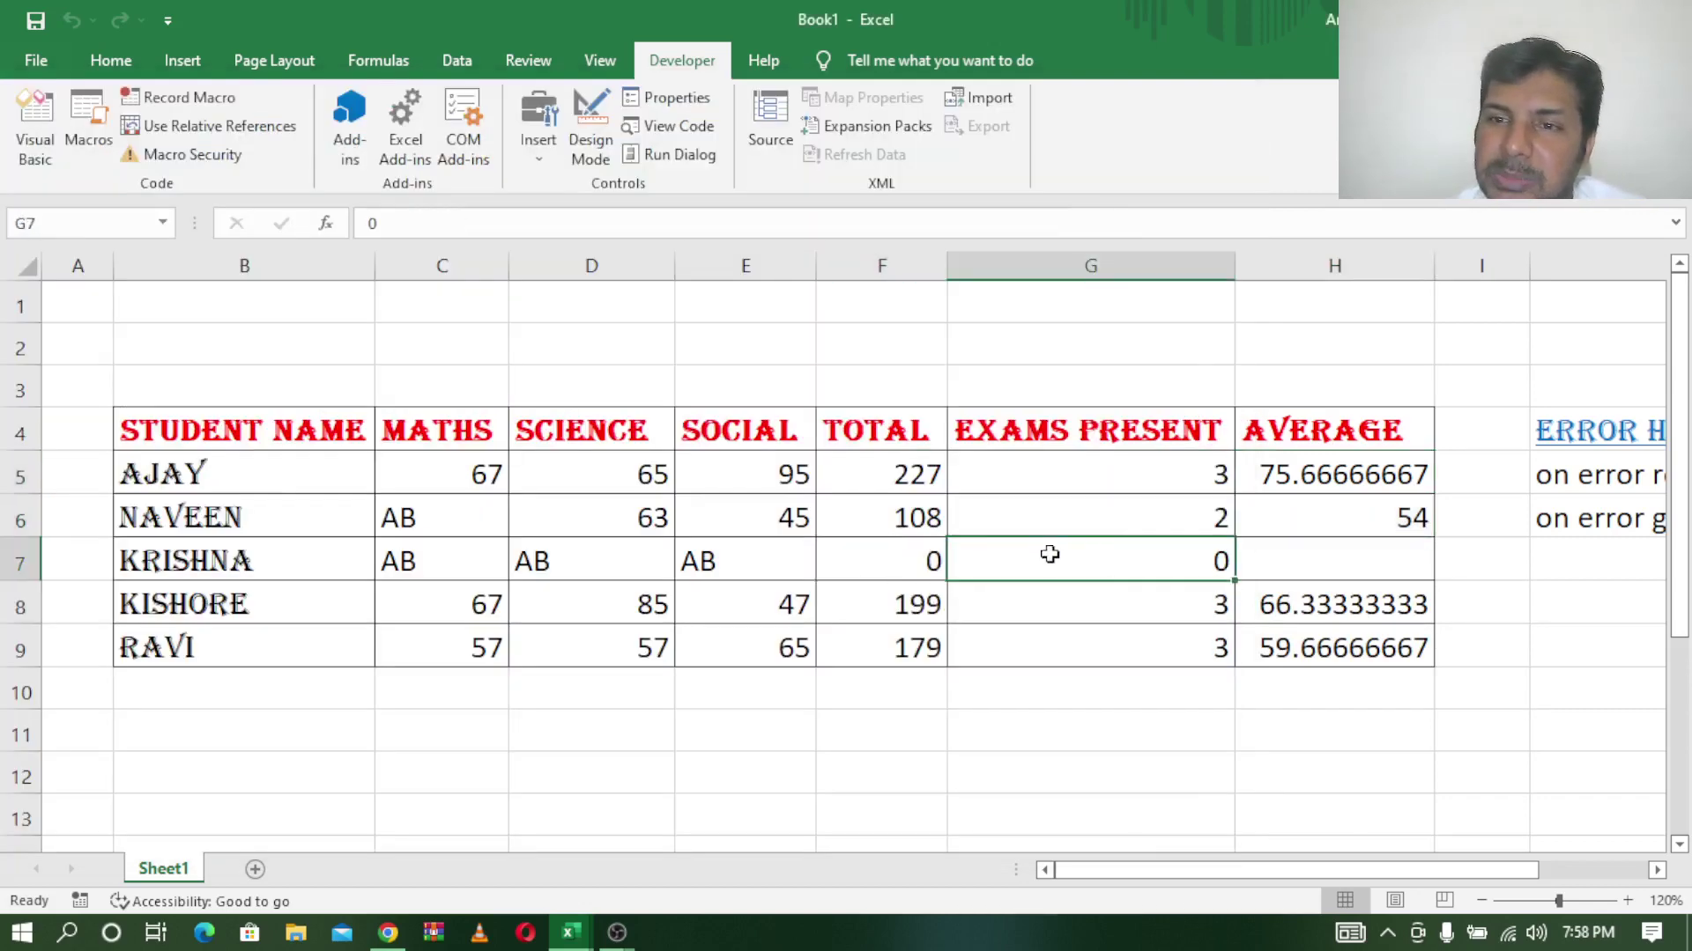
# Review the On Error Resume Next and On Error GoTo notes, then scroll back and preview open windows
pyautogui.click(1657, 870)
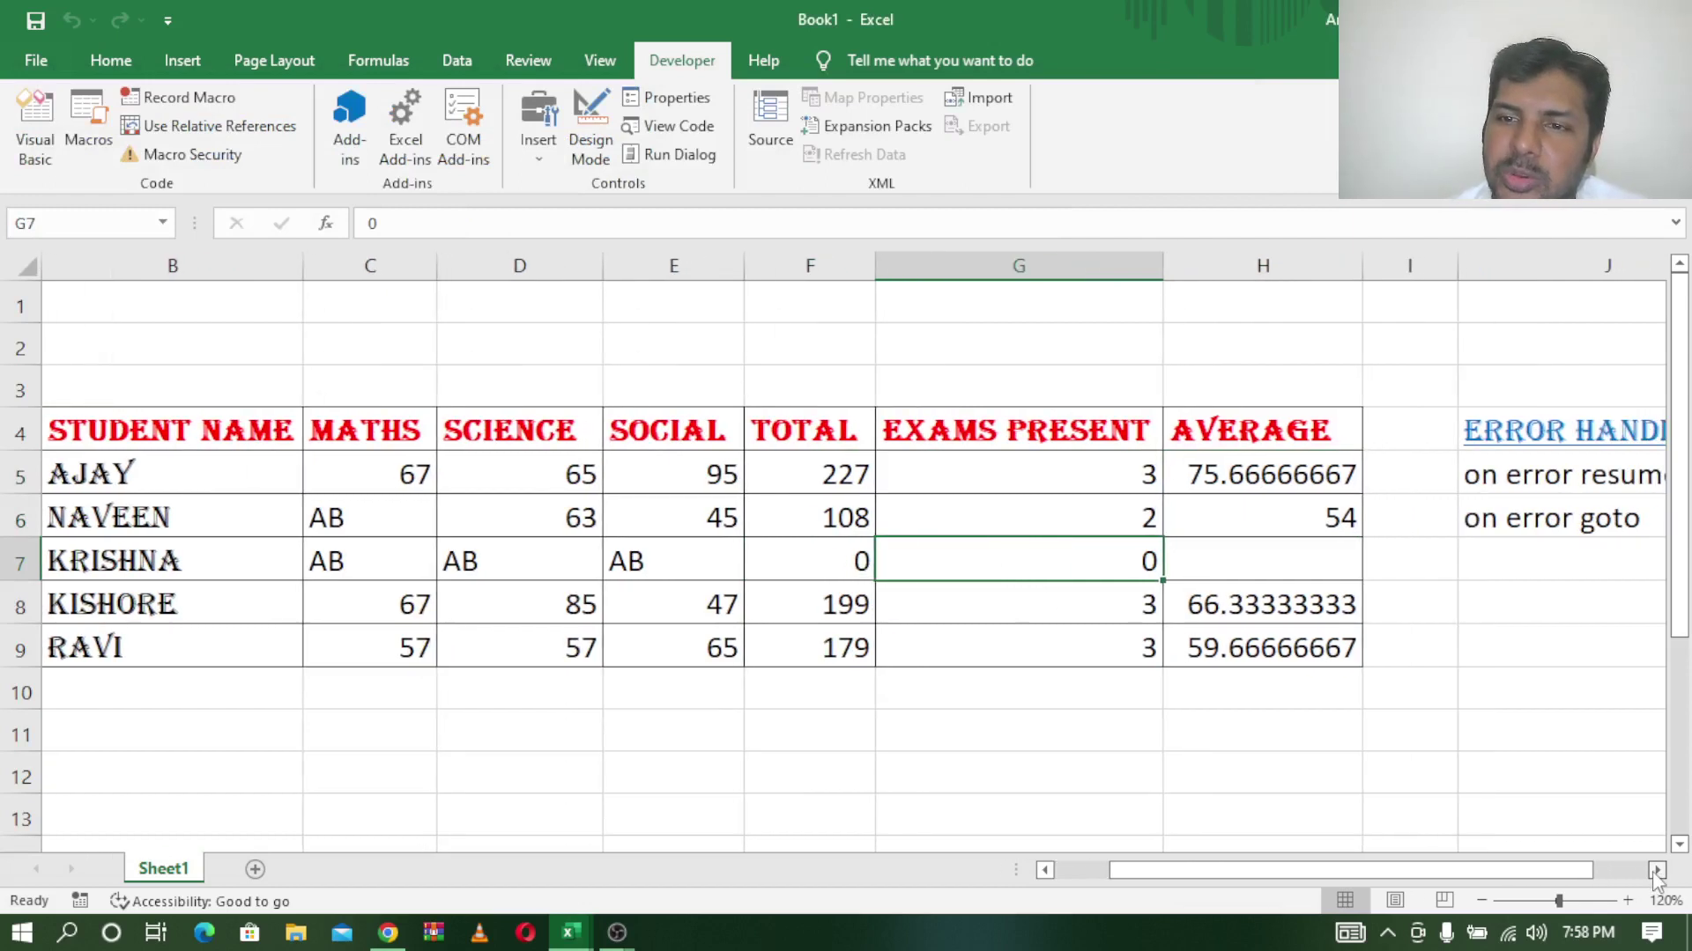
pyautogui.click(1656, 871)
pyautogui.click(839, 473)
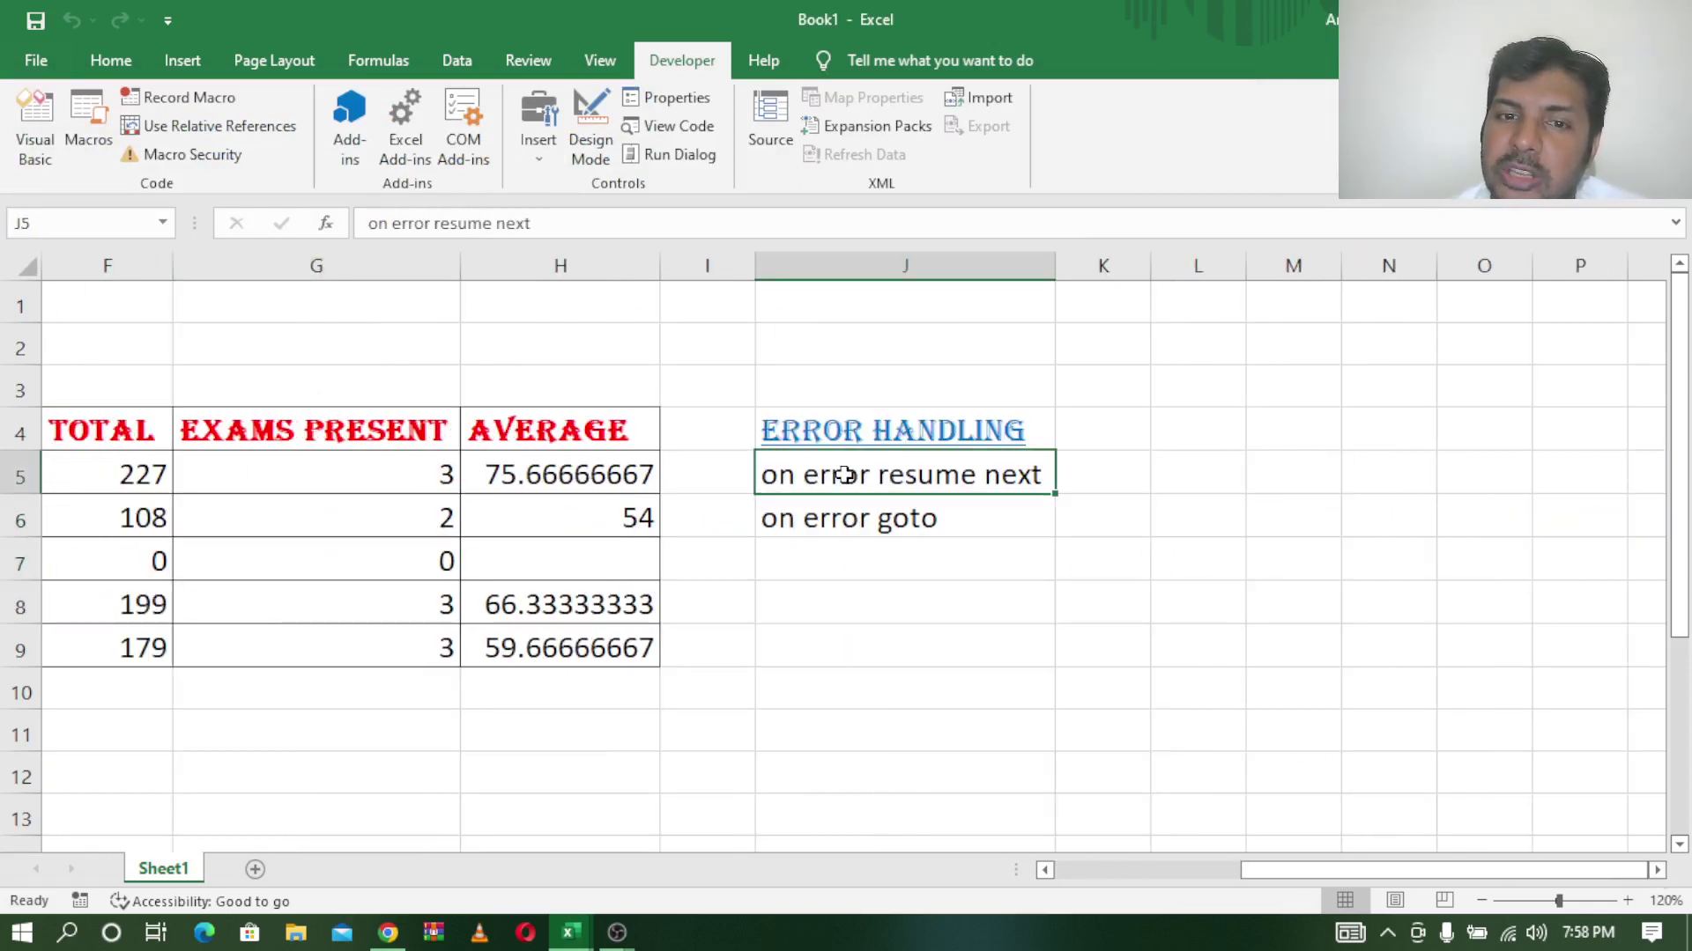
pyautogui.click(859, 522)
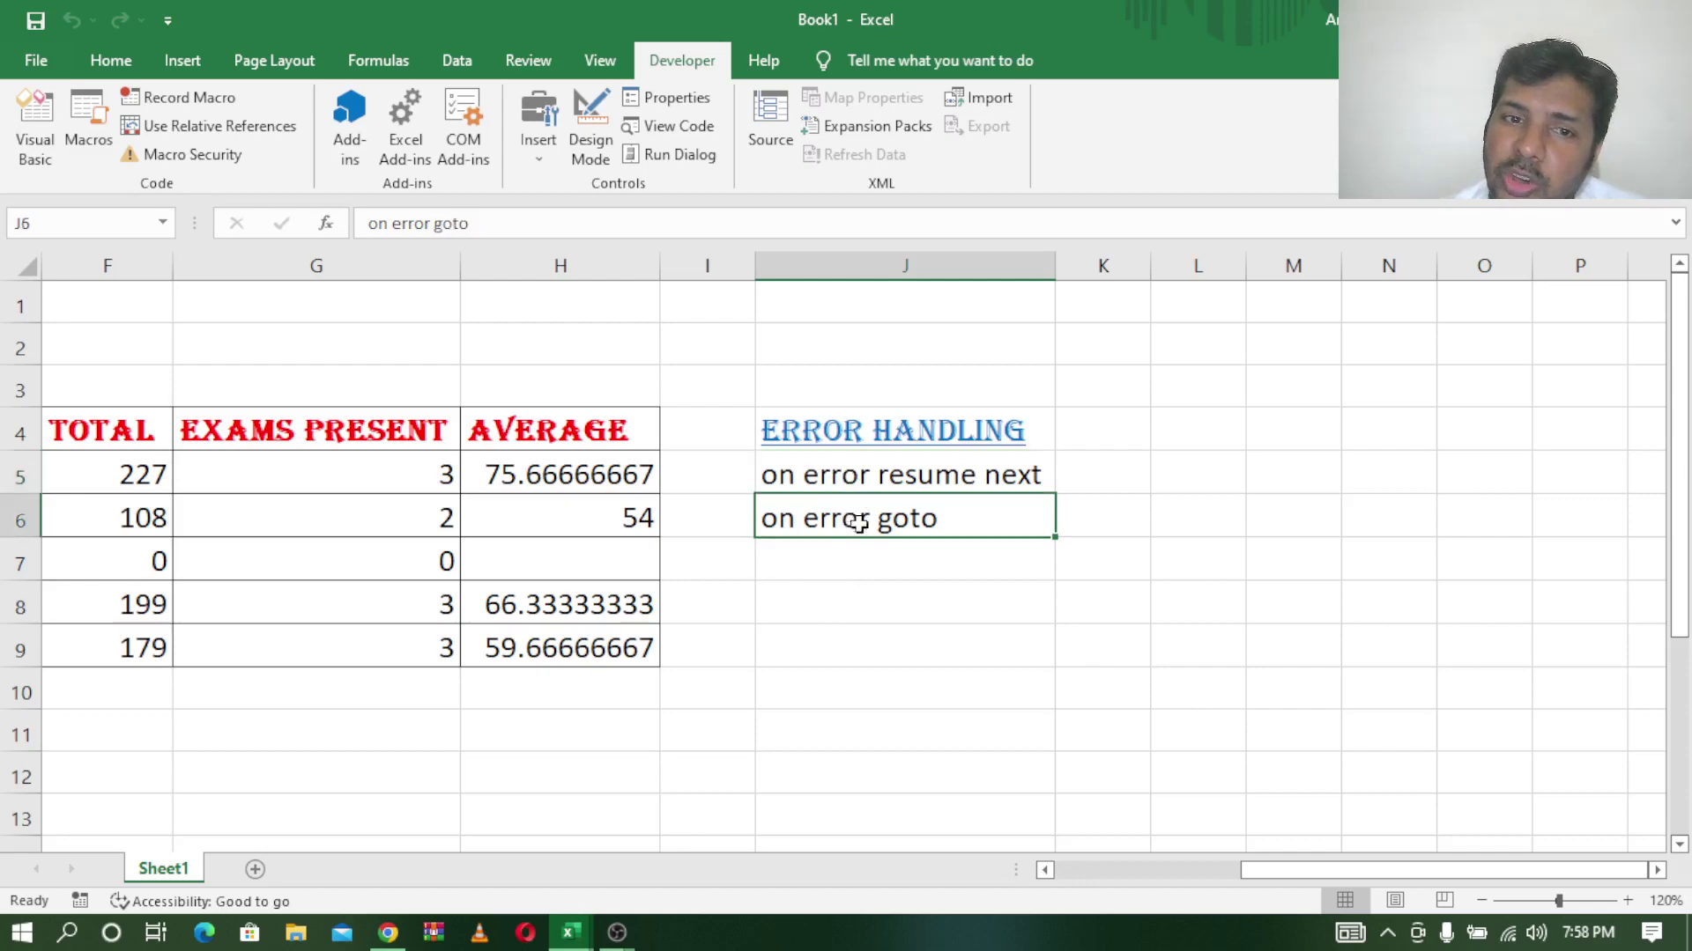
pyautogui.moveTo(1330, 875); pyautogui.dragTo(1092, 877)
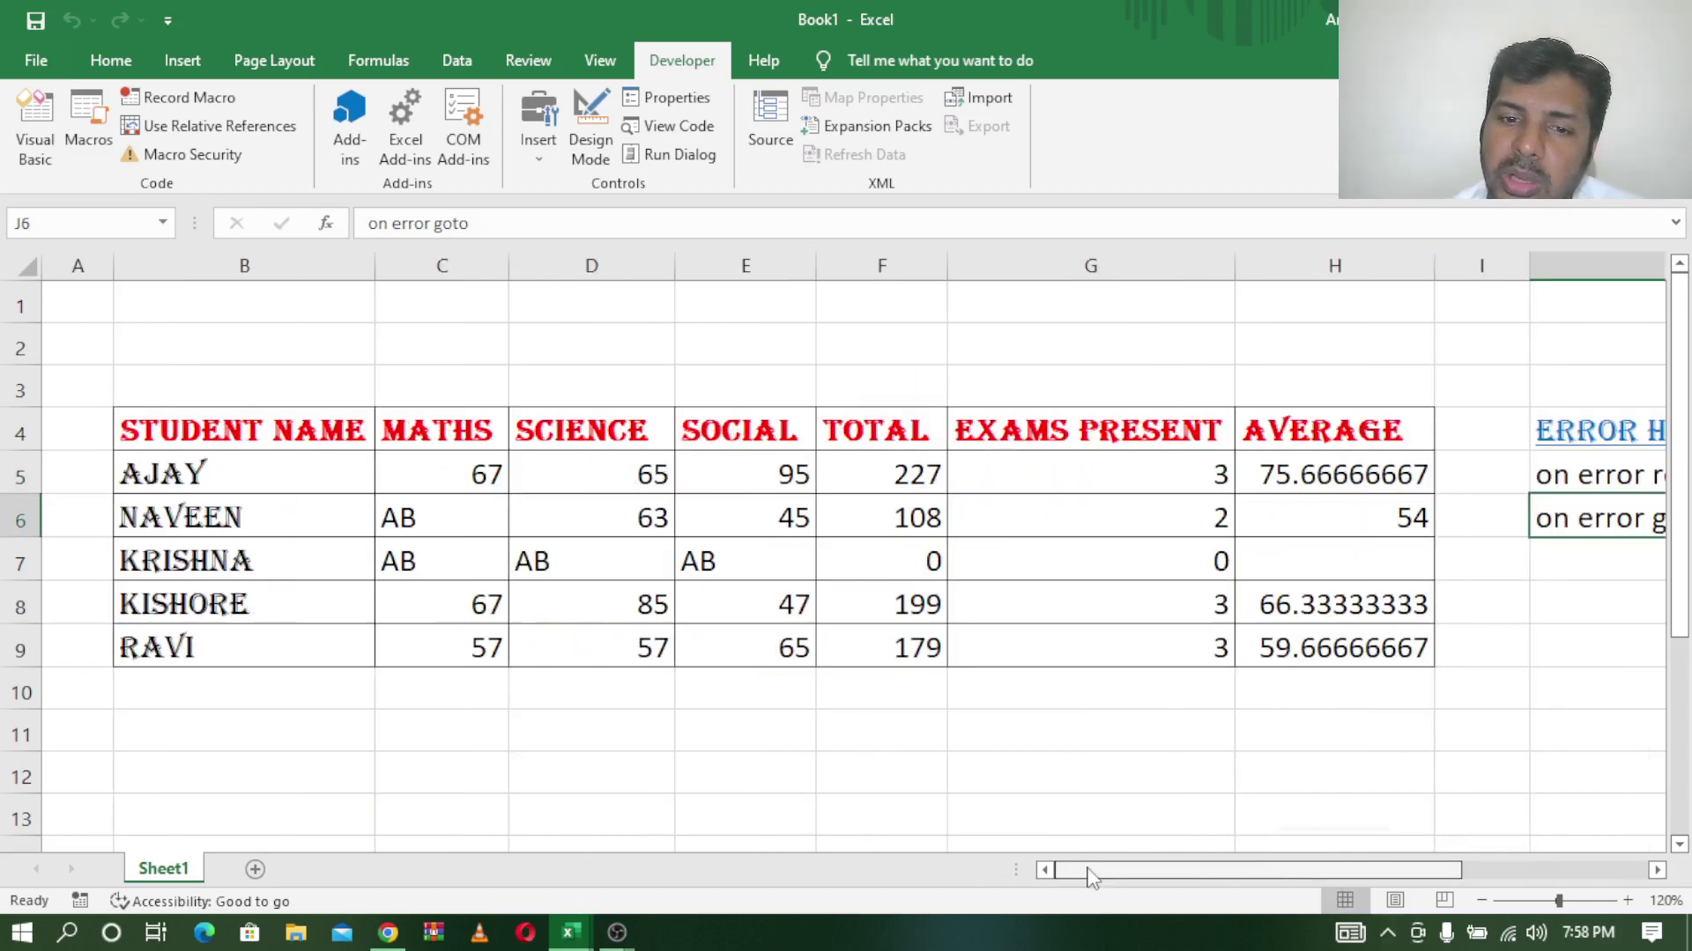
pyautogui.click(571, 932)
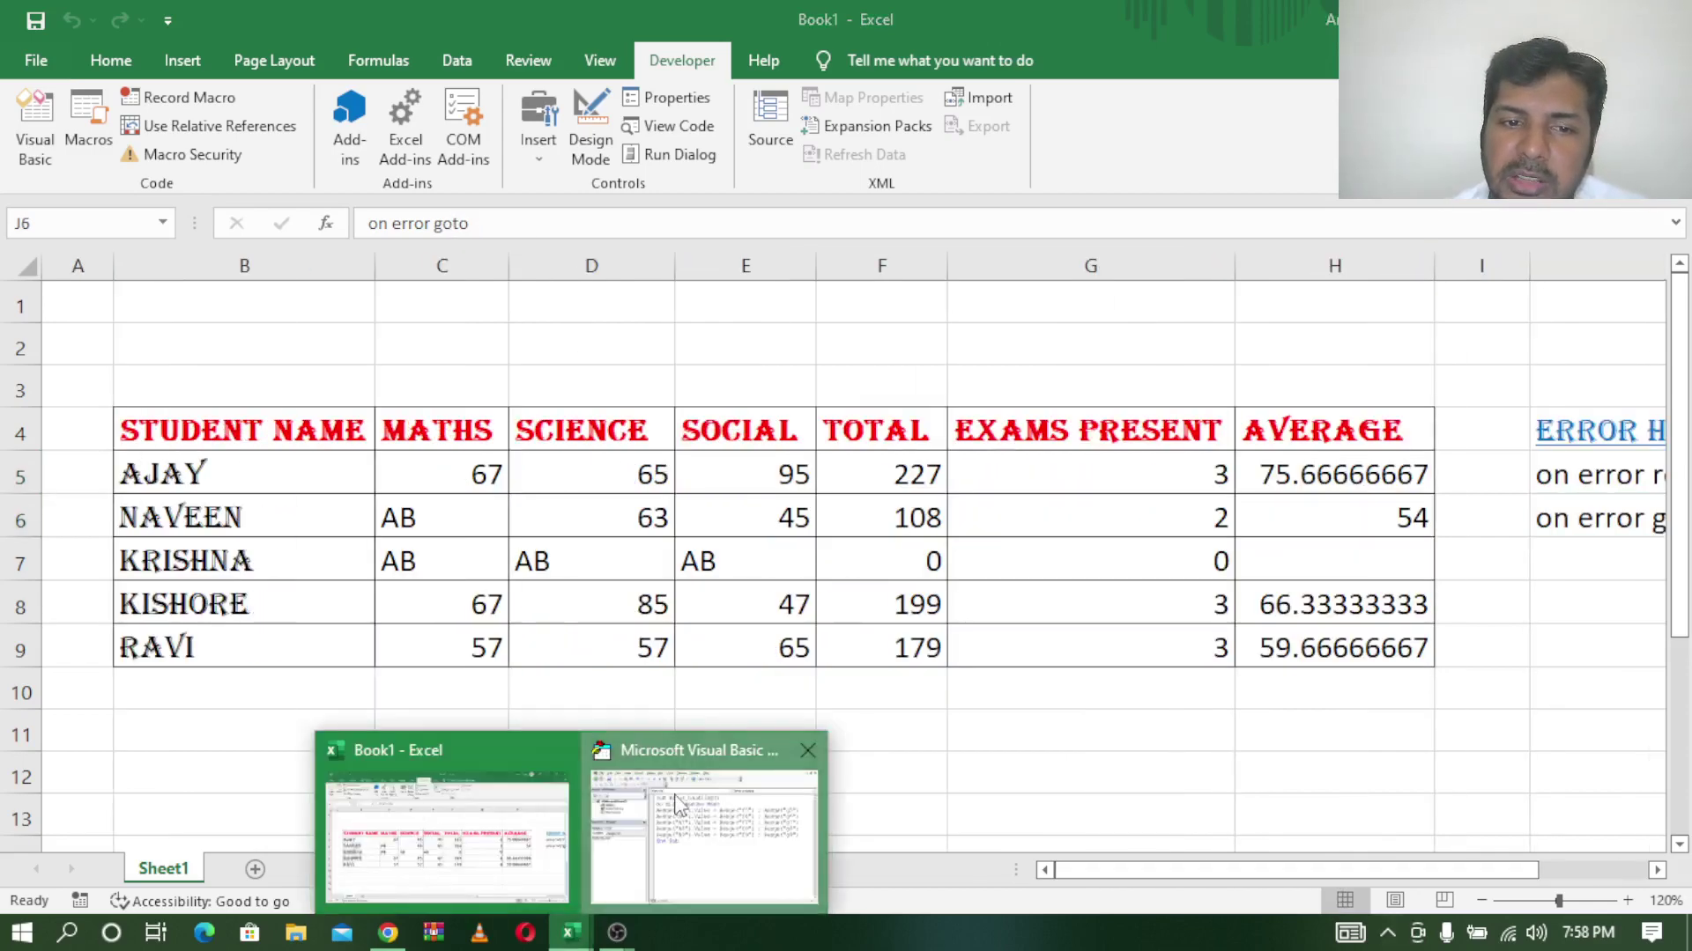
# Replace Resume Next with GoTo a on line 2 and add blank lines after the h9 line
pyautogui.click(678, 803)
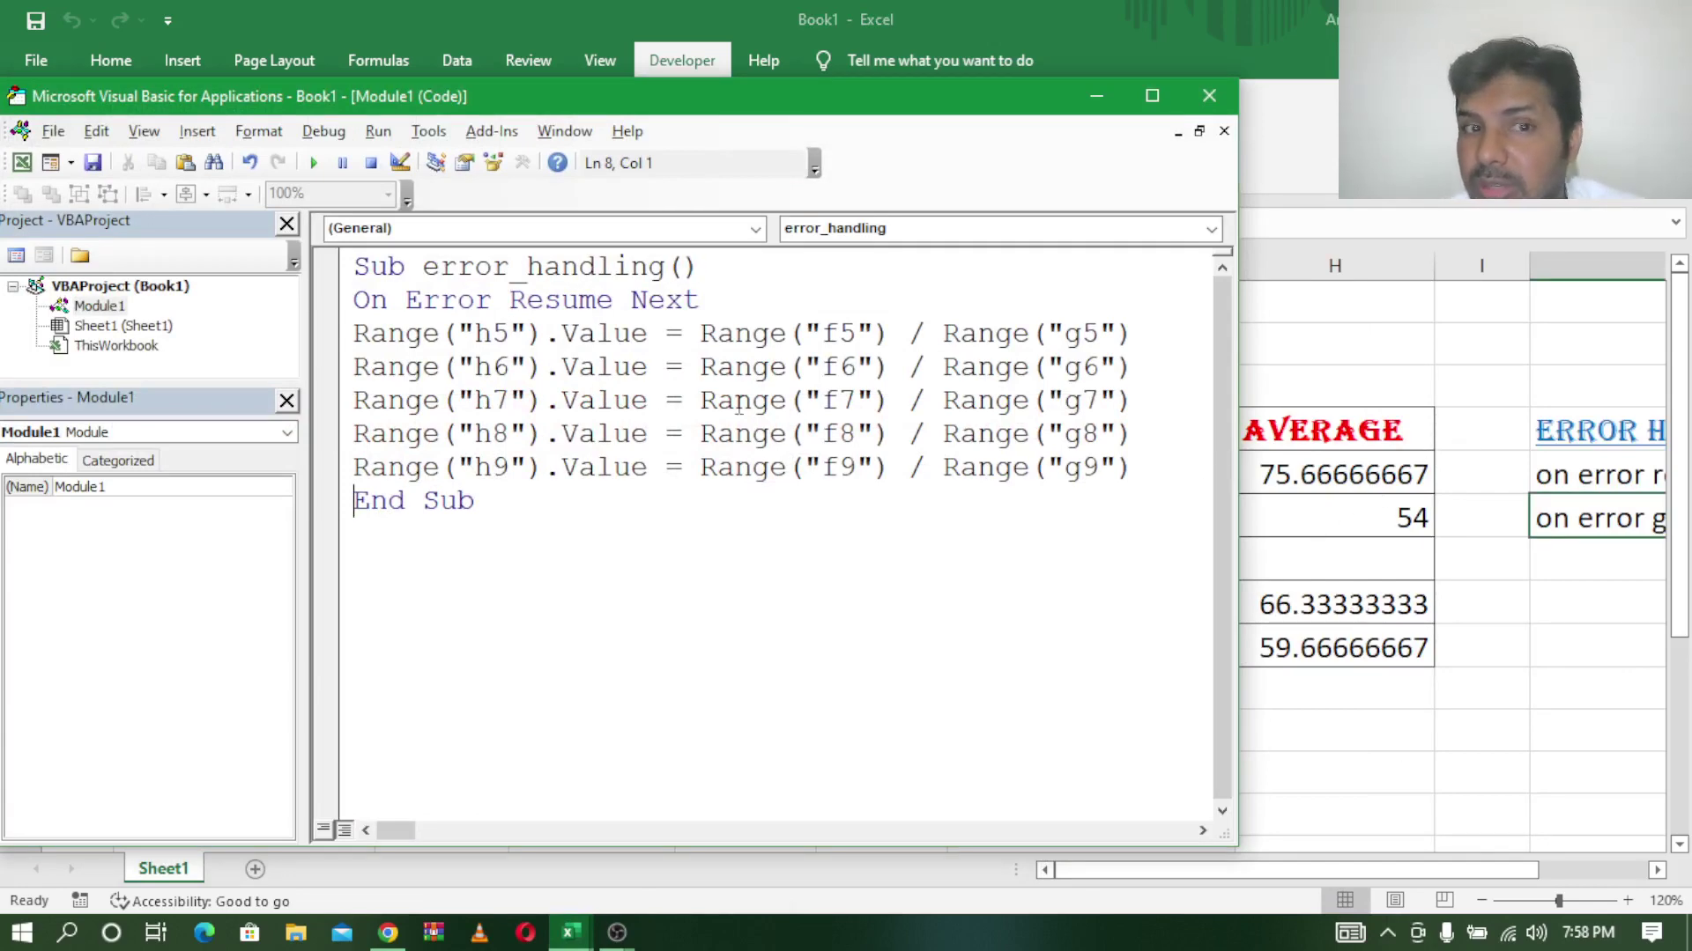
pyautogui.moveTo(701, 300); pyautogui.dragTo(511, 302)
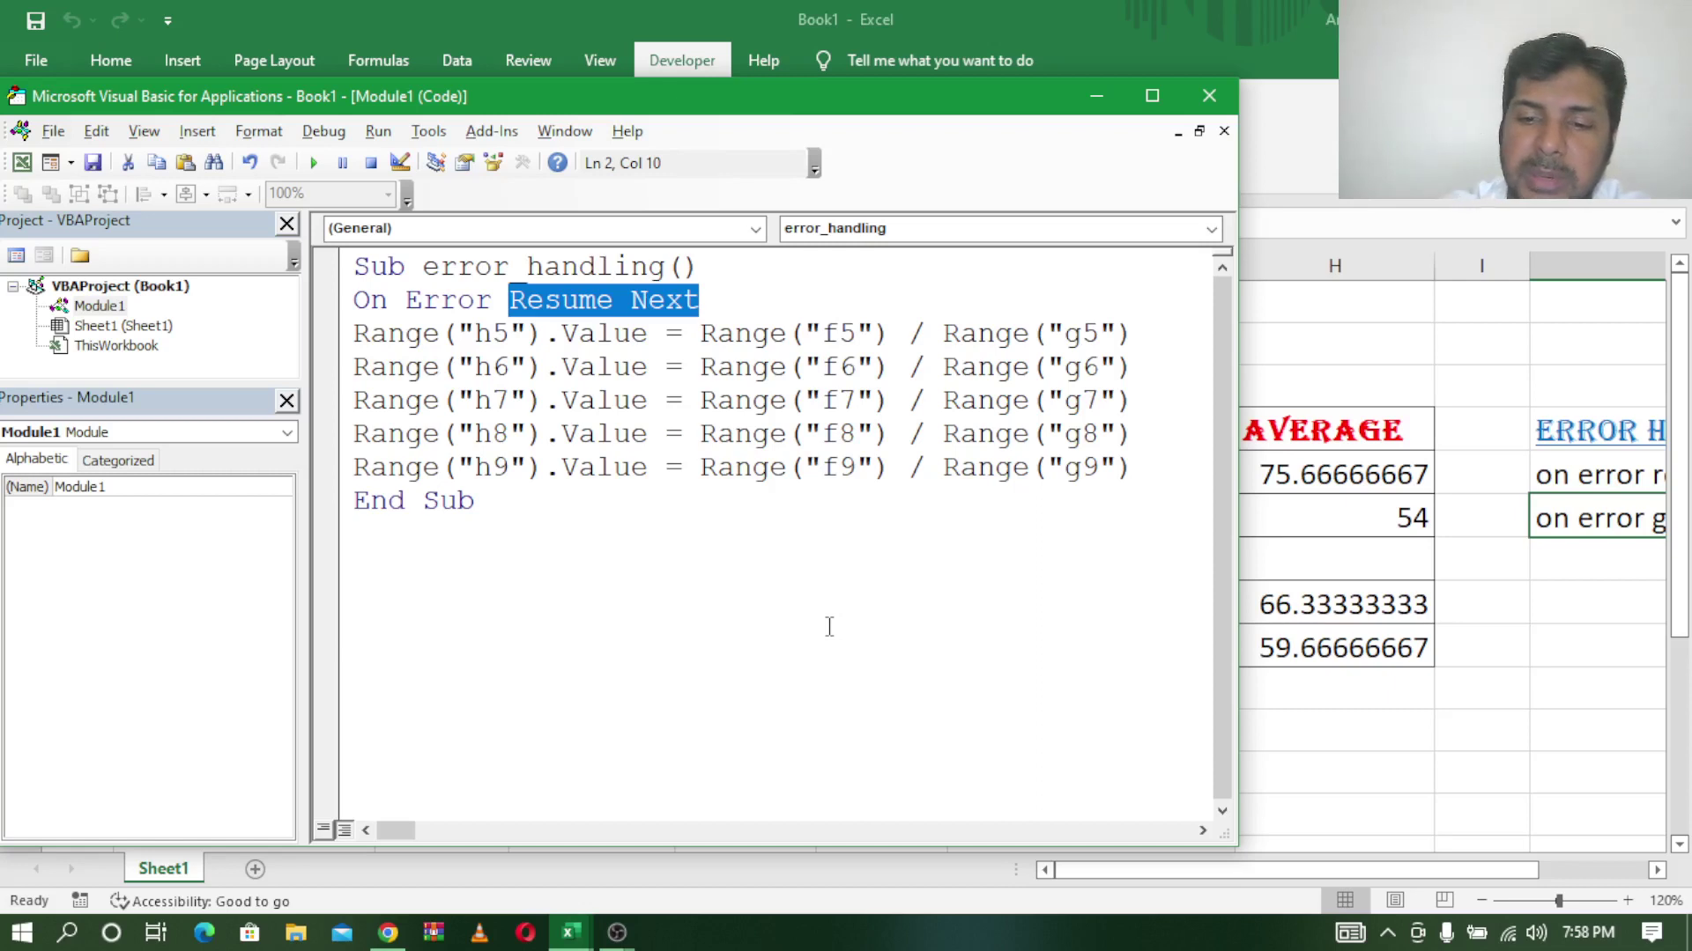
pyautogui.press('Delete')
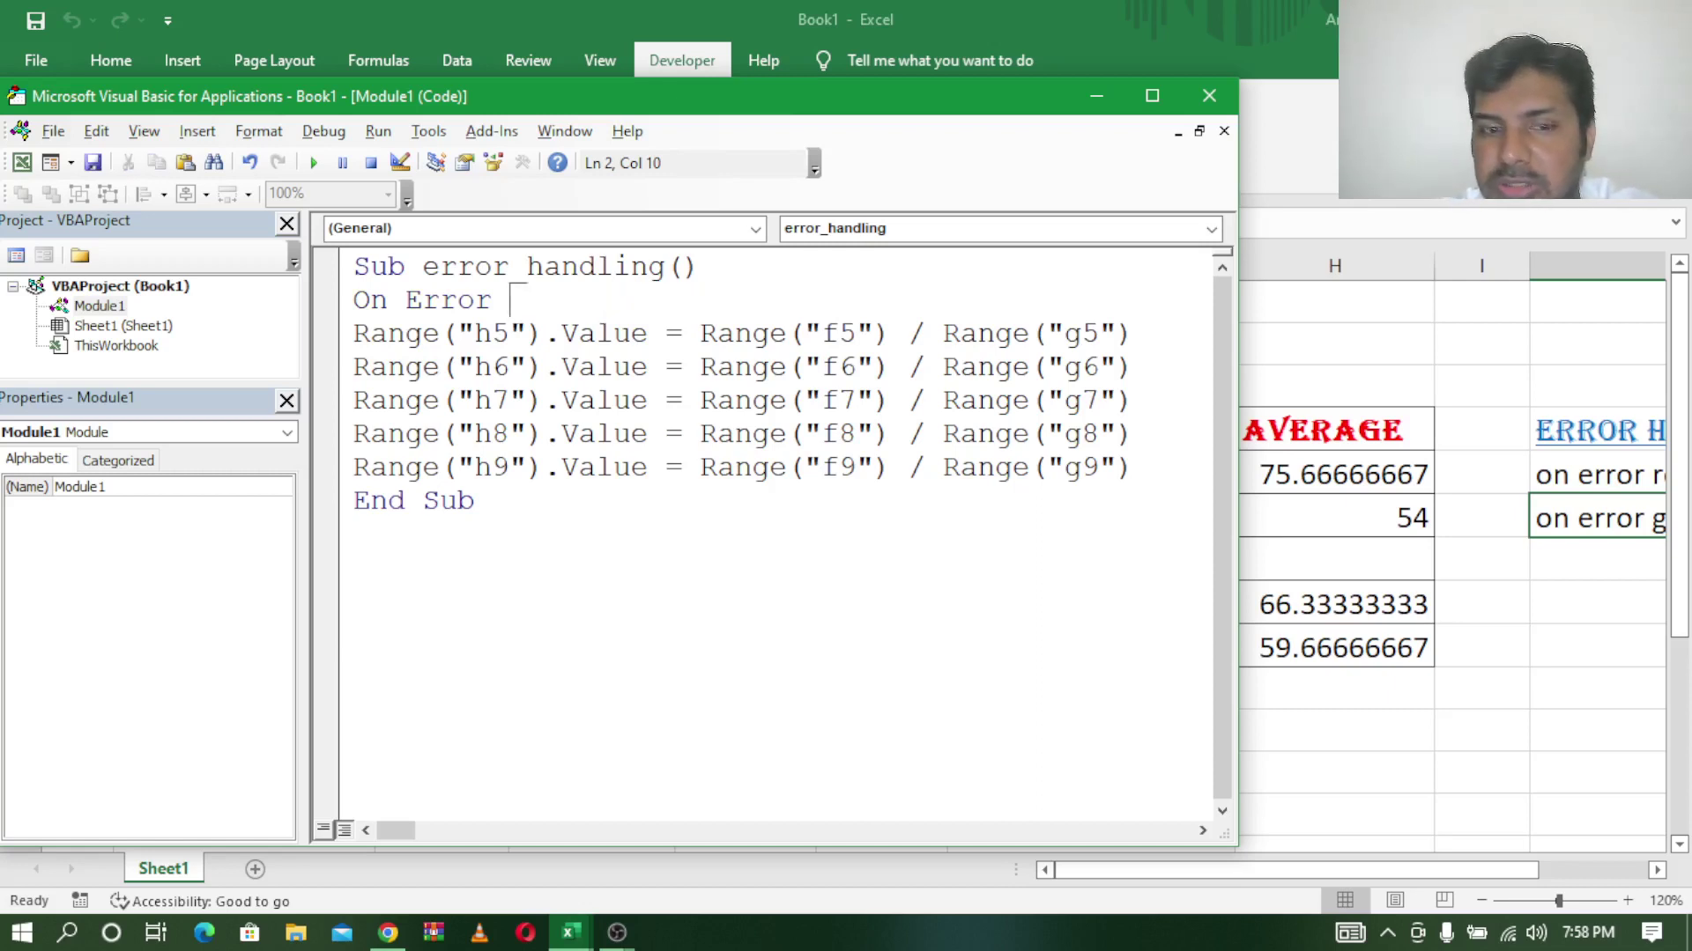
pyautogui.write('got')
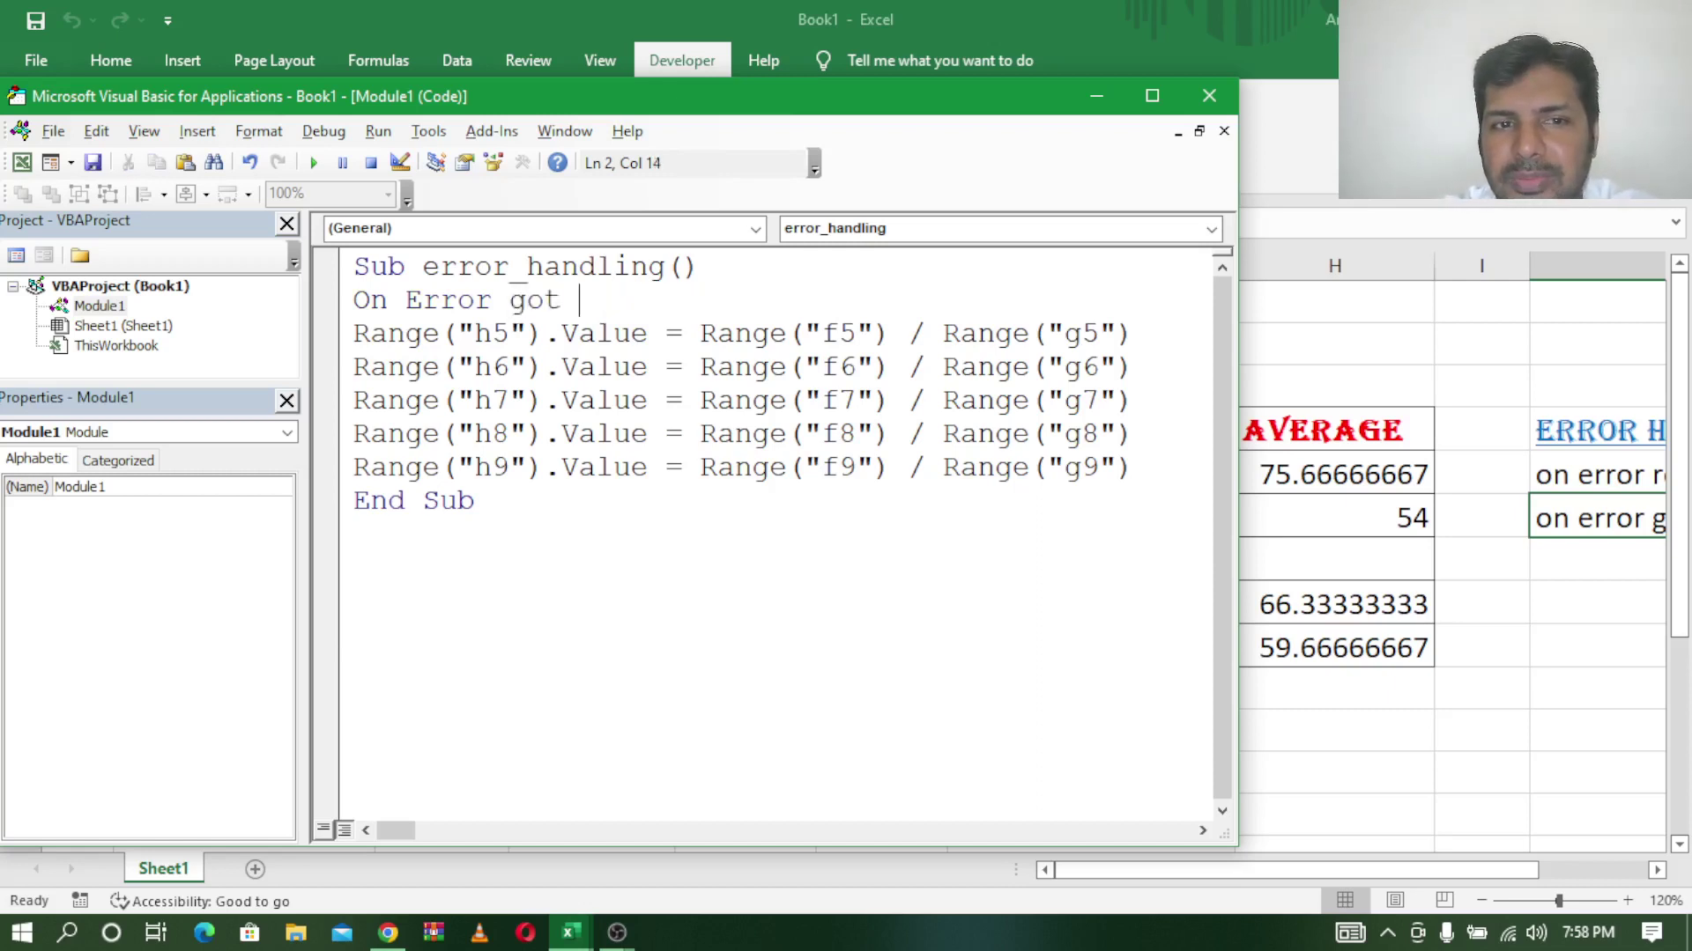
pyautogui.write('o a')
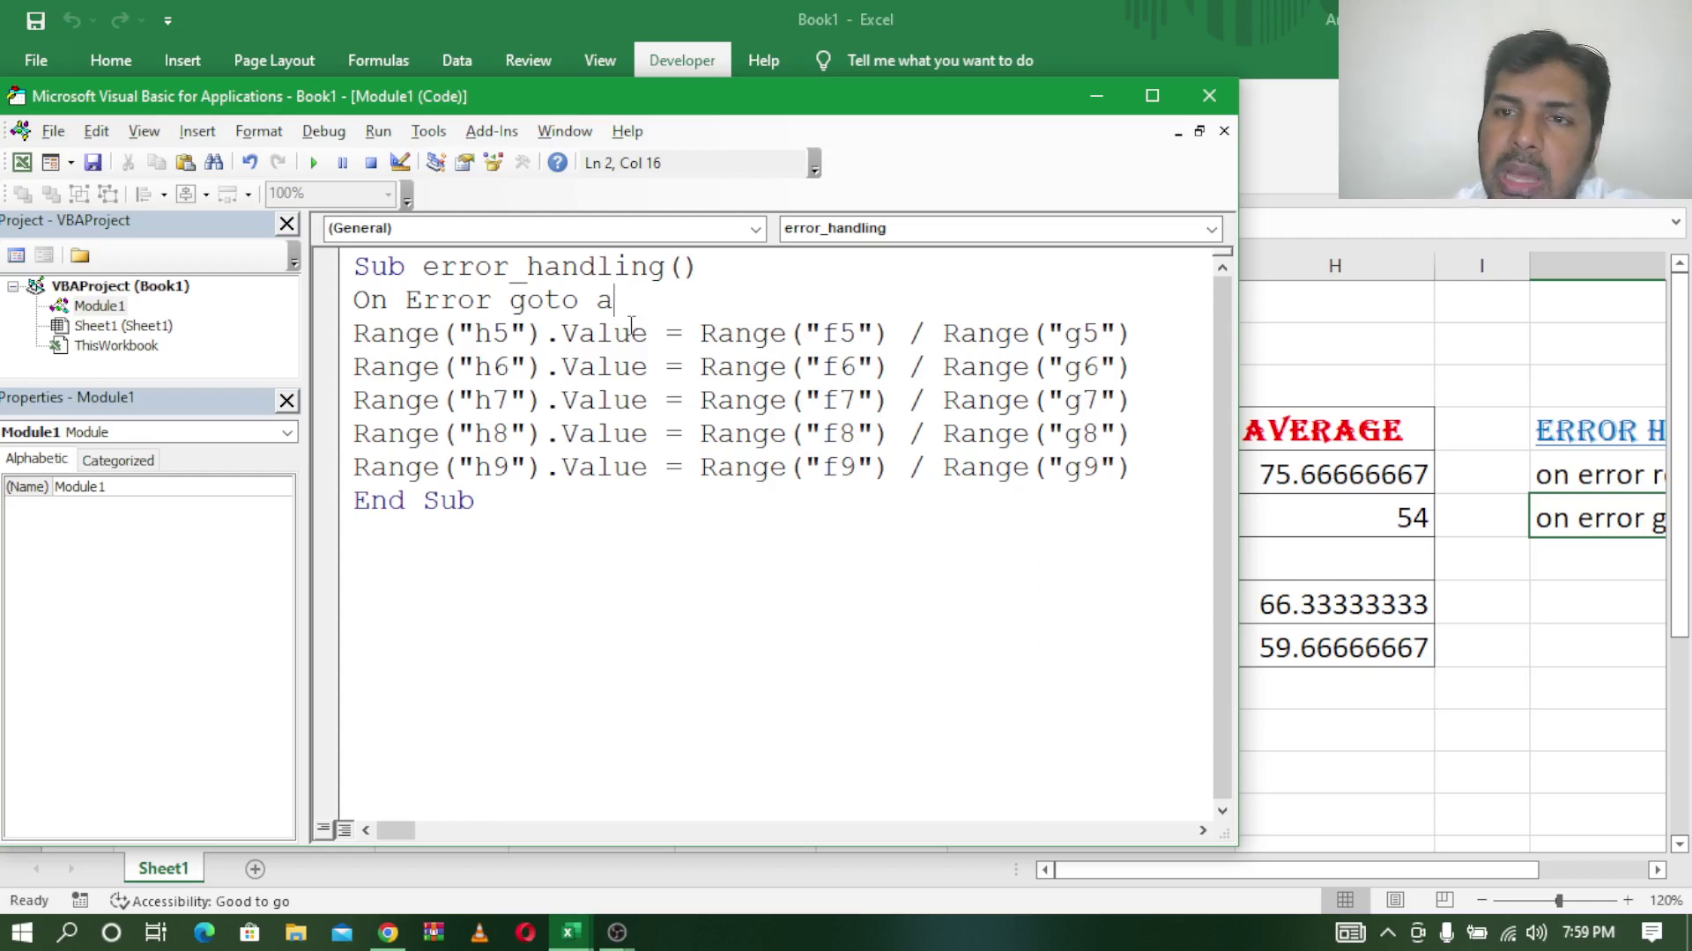
pyautogui.click(665, 599)
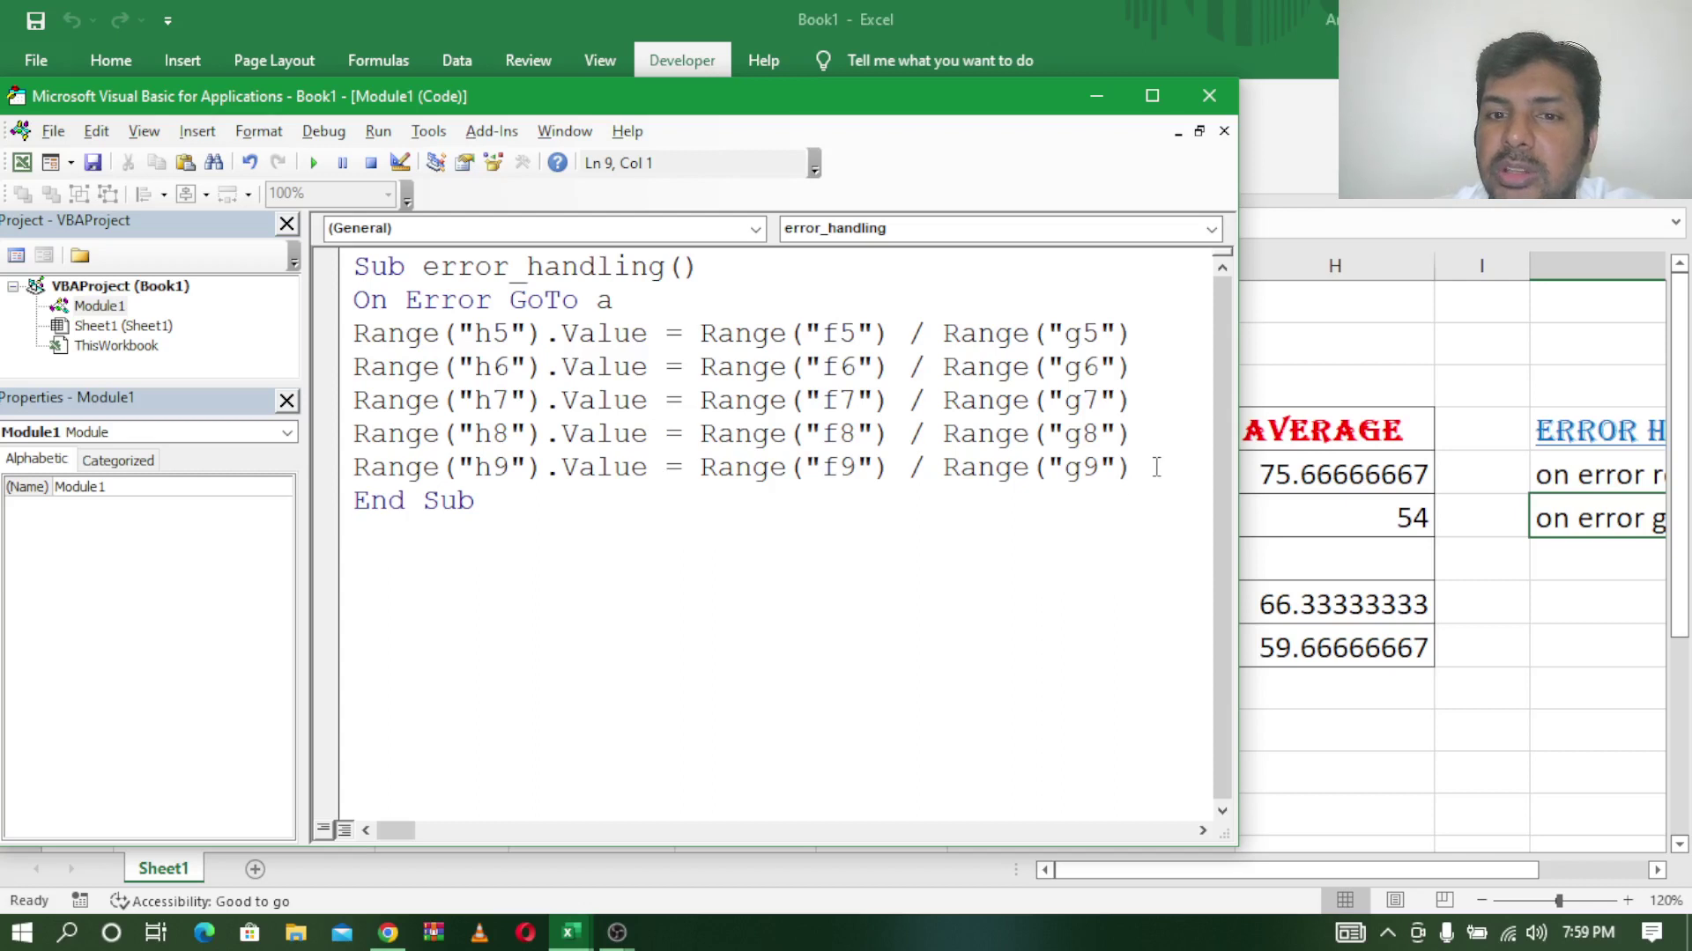
pyautogui.click(1156, 467)
pyautogui.press('Return')
pyautogui.press('Return')
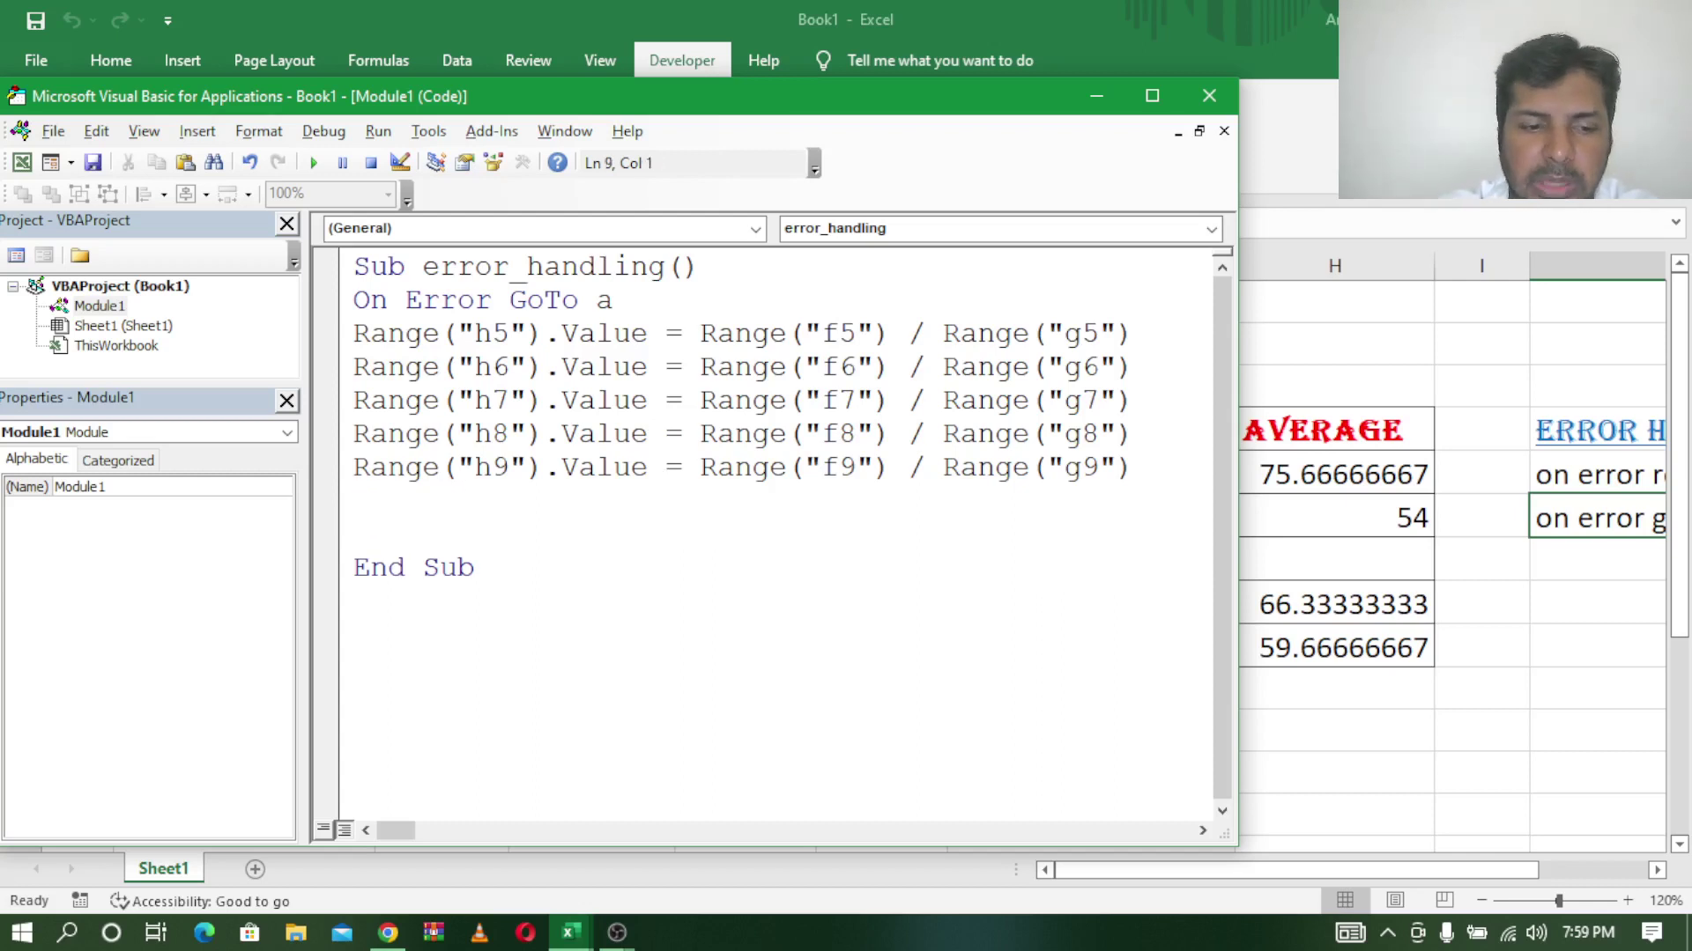
# Type the handler lines: label a:, msgbox "error", and Resume Next above End Sub
pyautogui.write('a:')
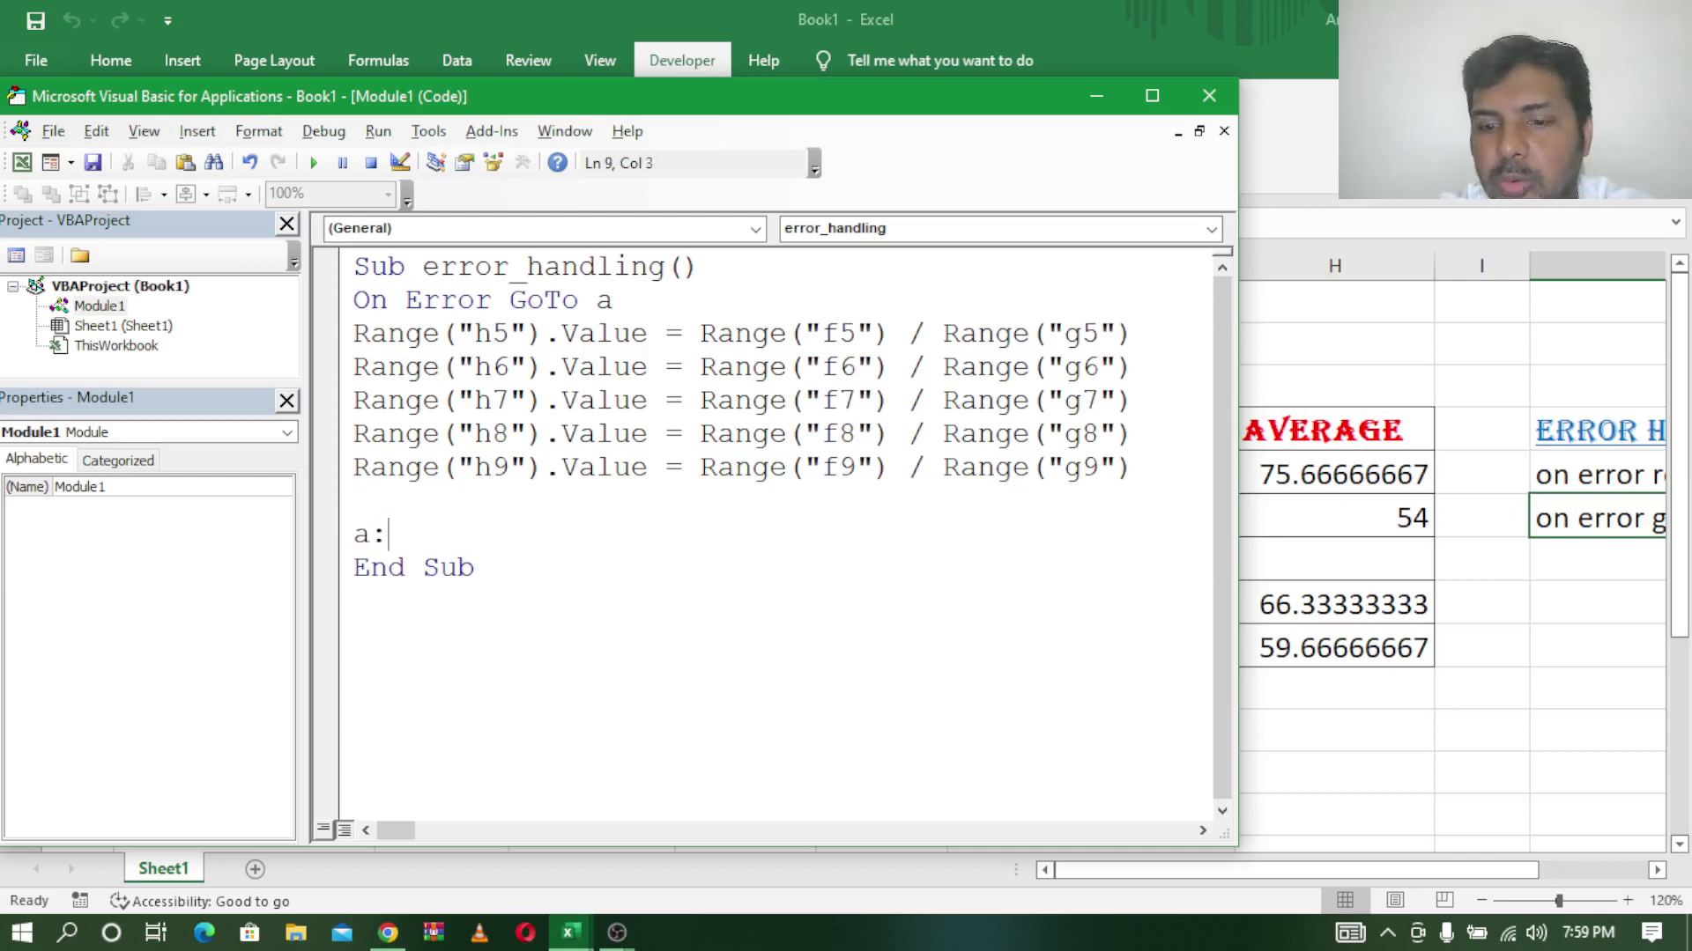
pyautogui.press('Return')
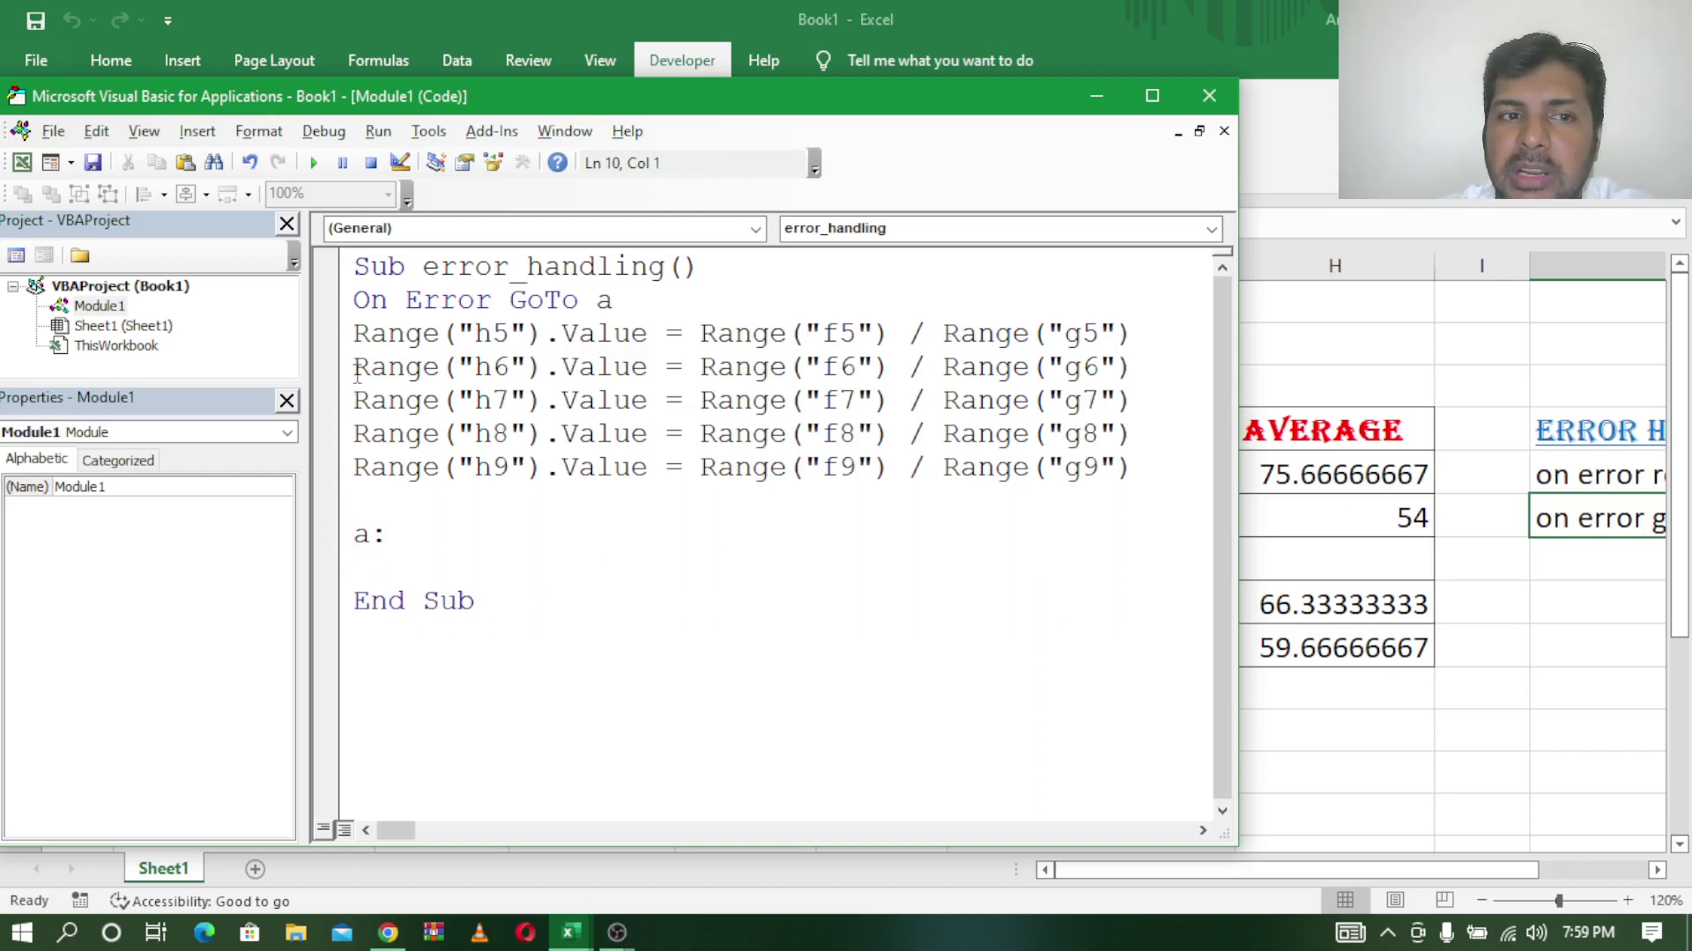
pyautogui.moveTo(357, 370); pyautogui.dragTo(1136, 370)
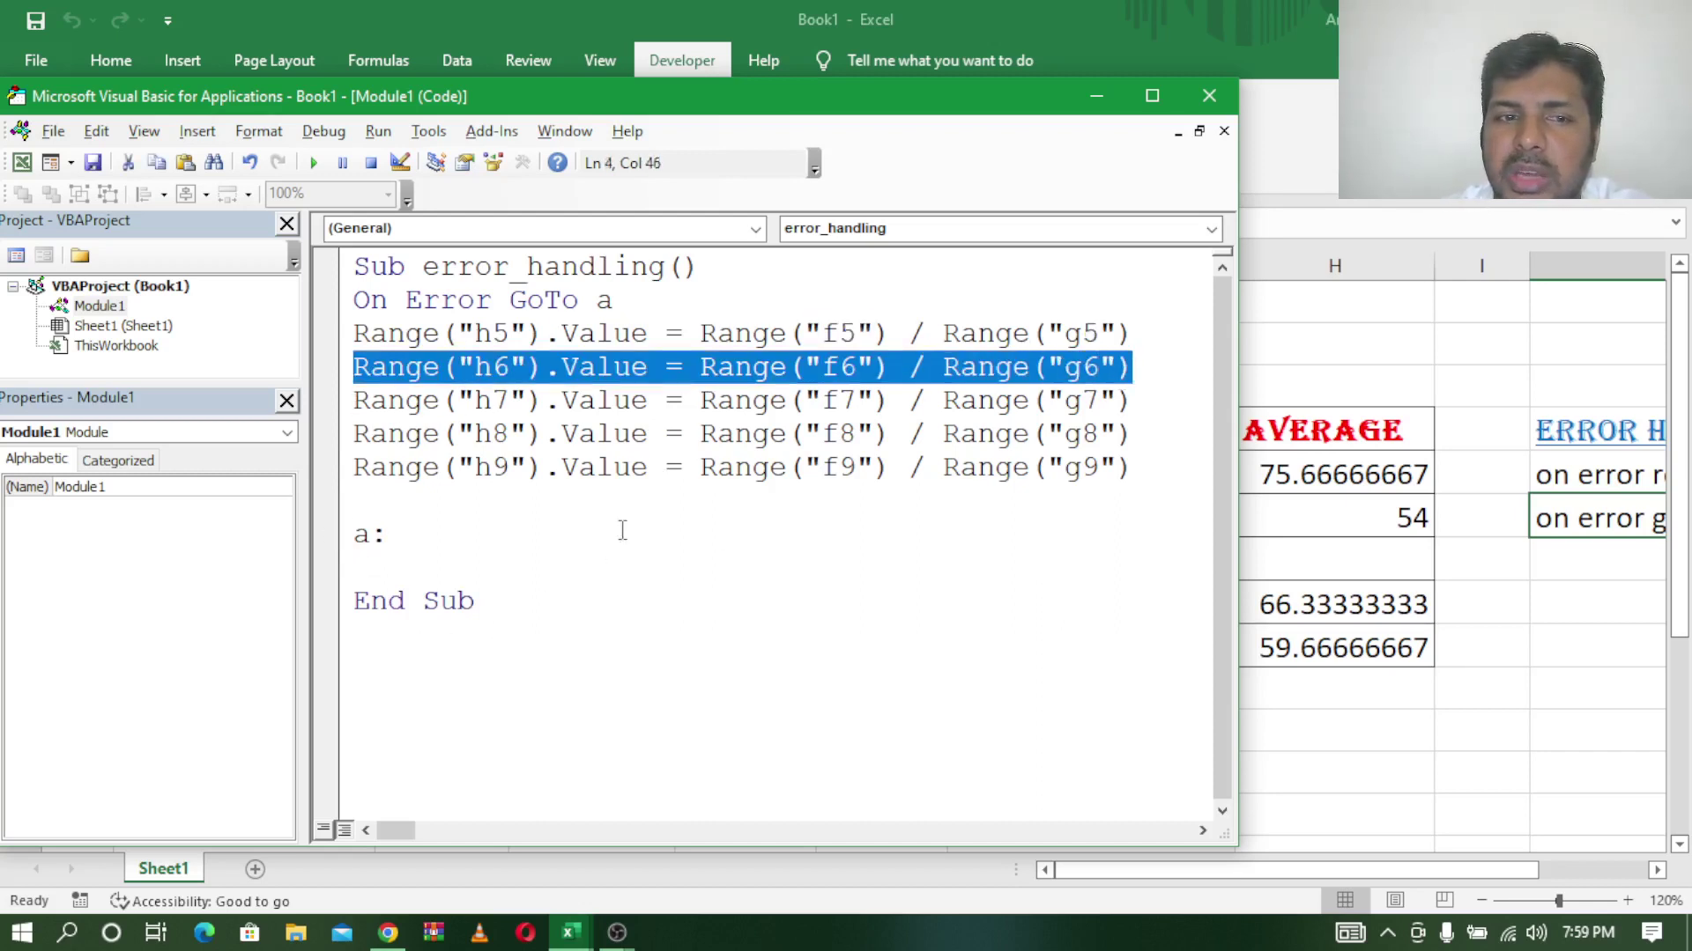
pyautogui.click(376, 555)
pyautogui.write('m')
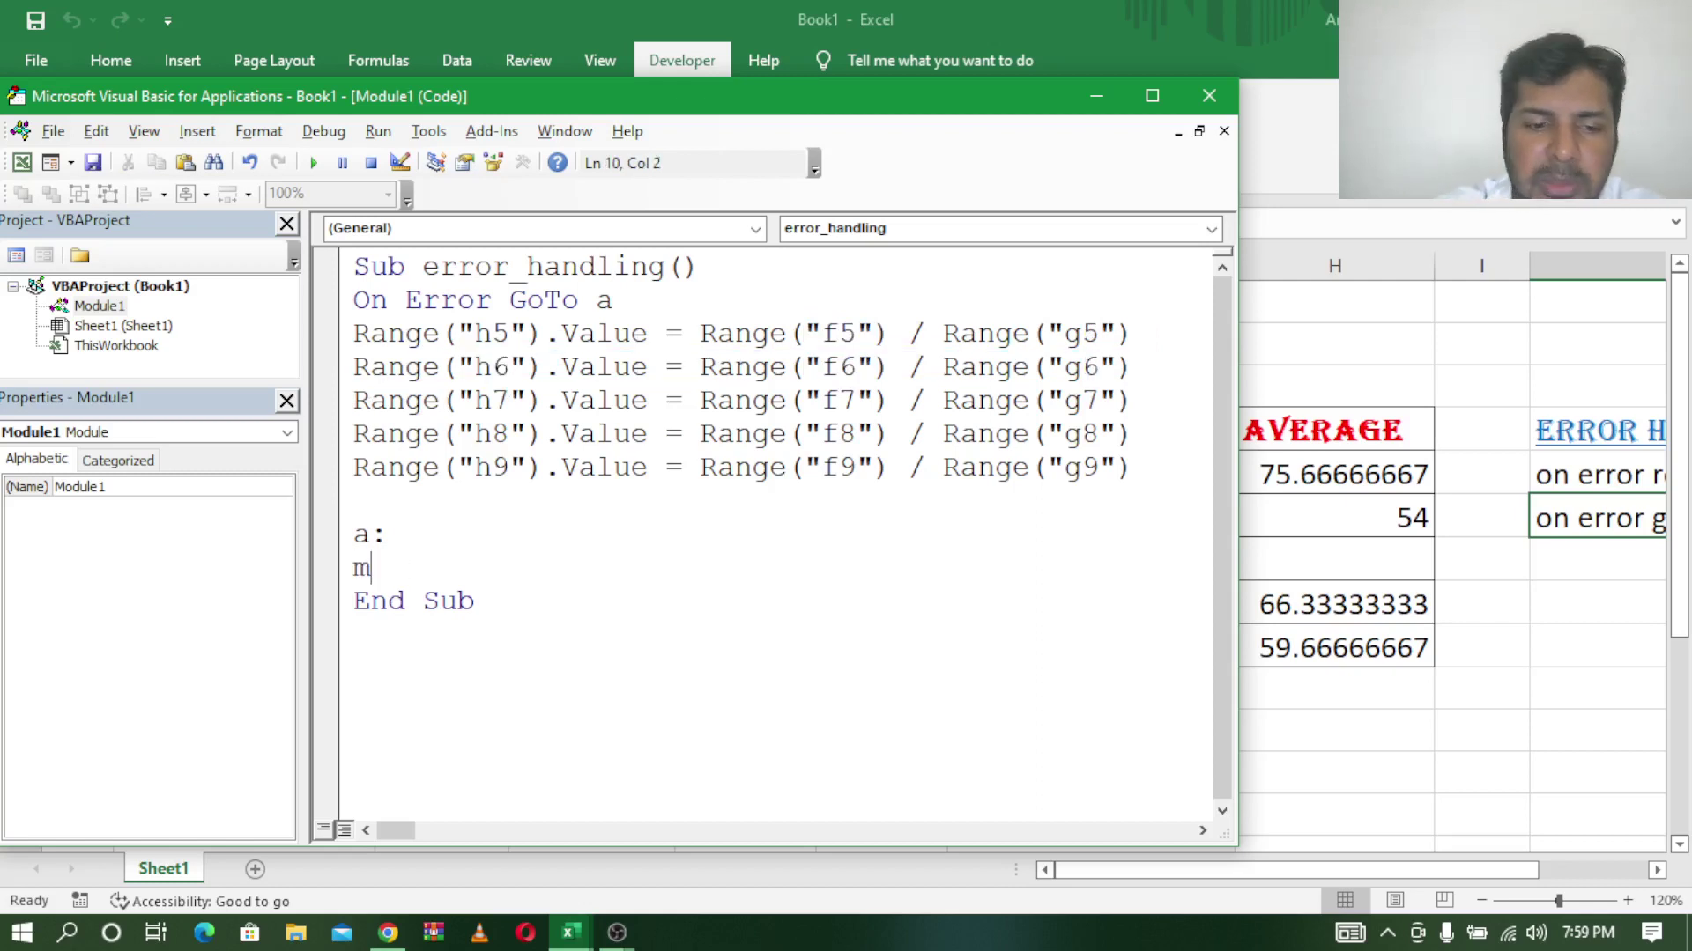
pyautogui.write('sgbo')
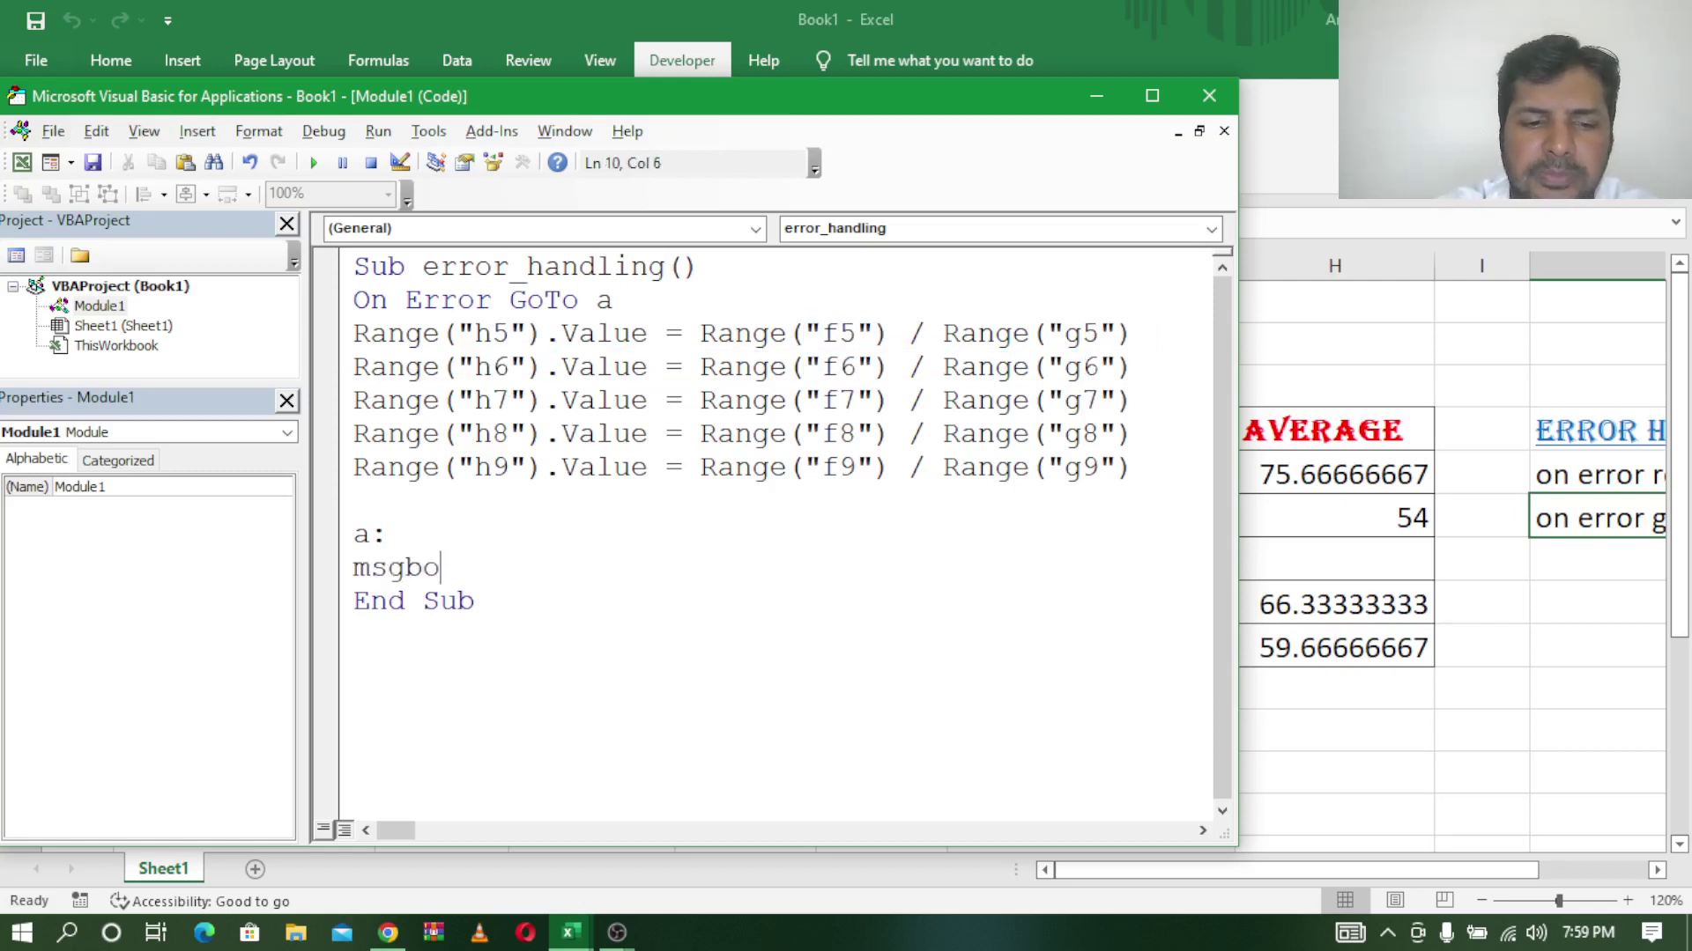
pyautogui.write('x')
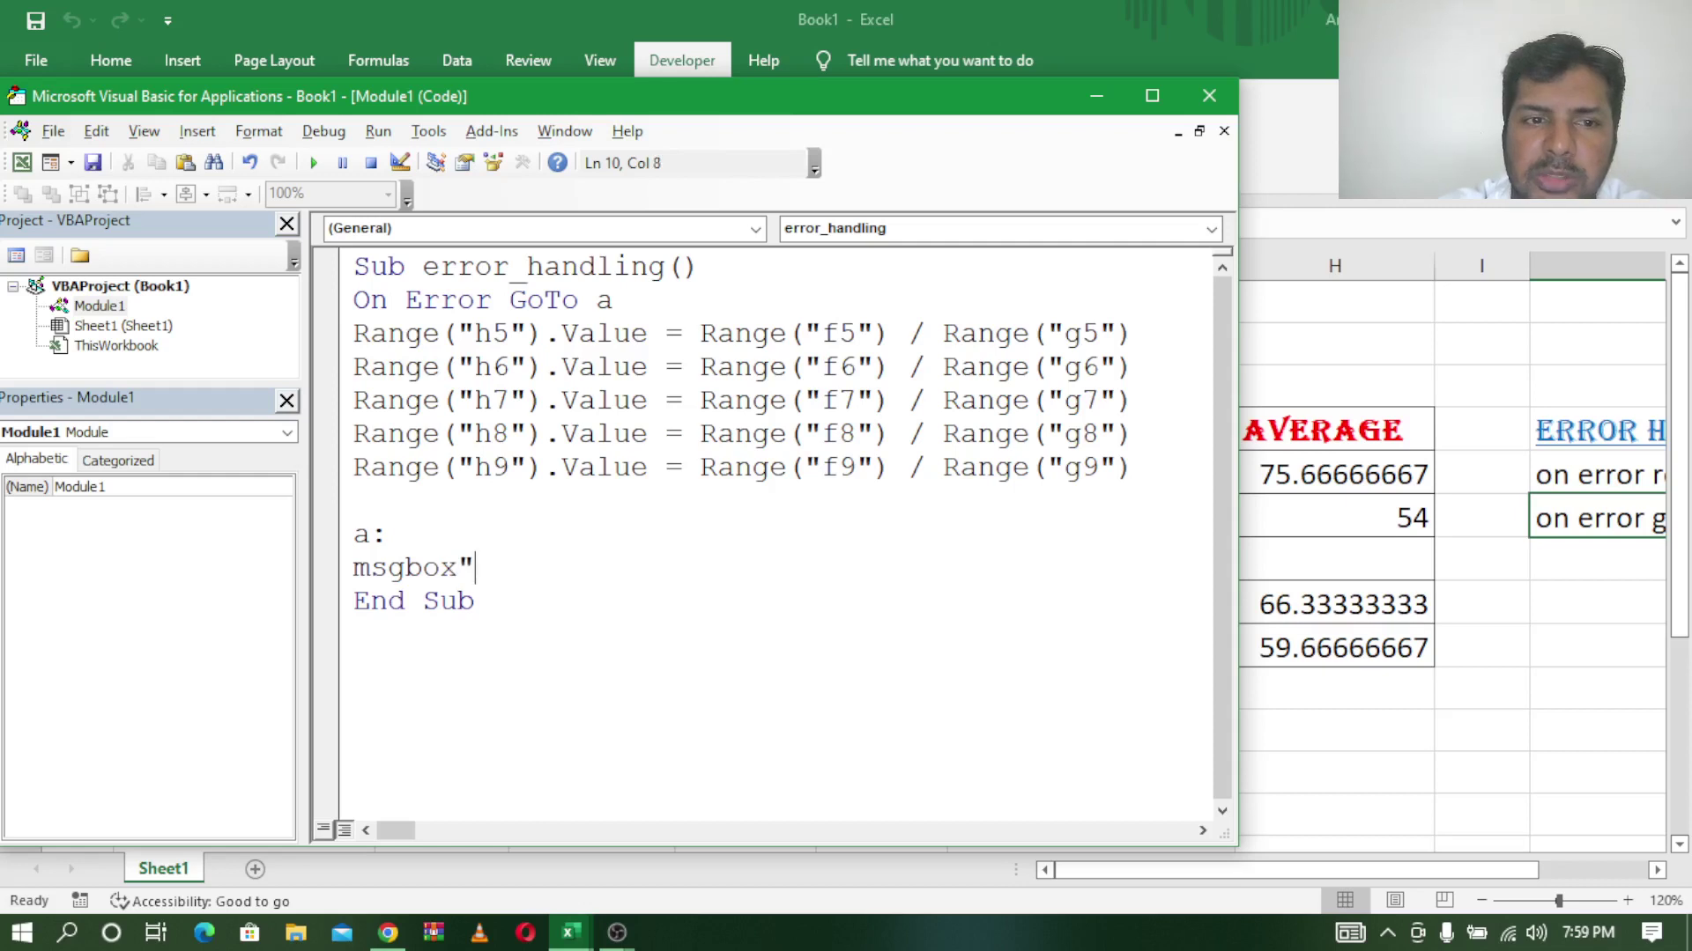
pyautogui.write('eror')
pyautogui.press('BackSpace')
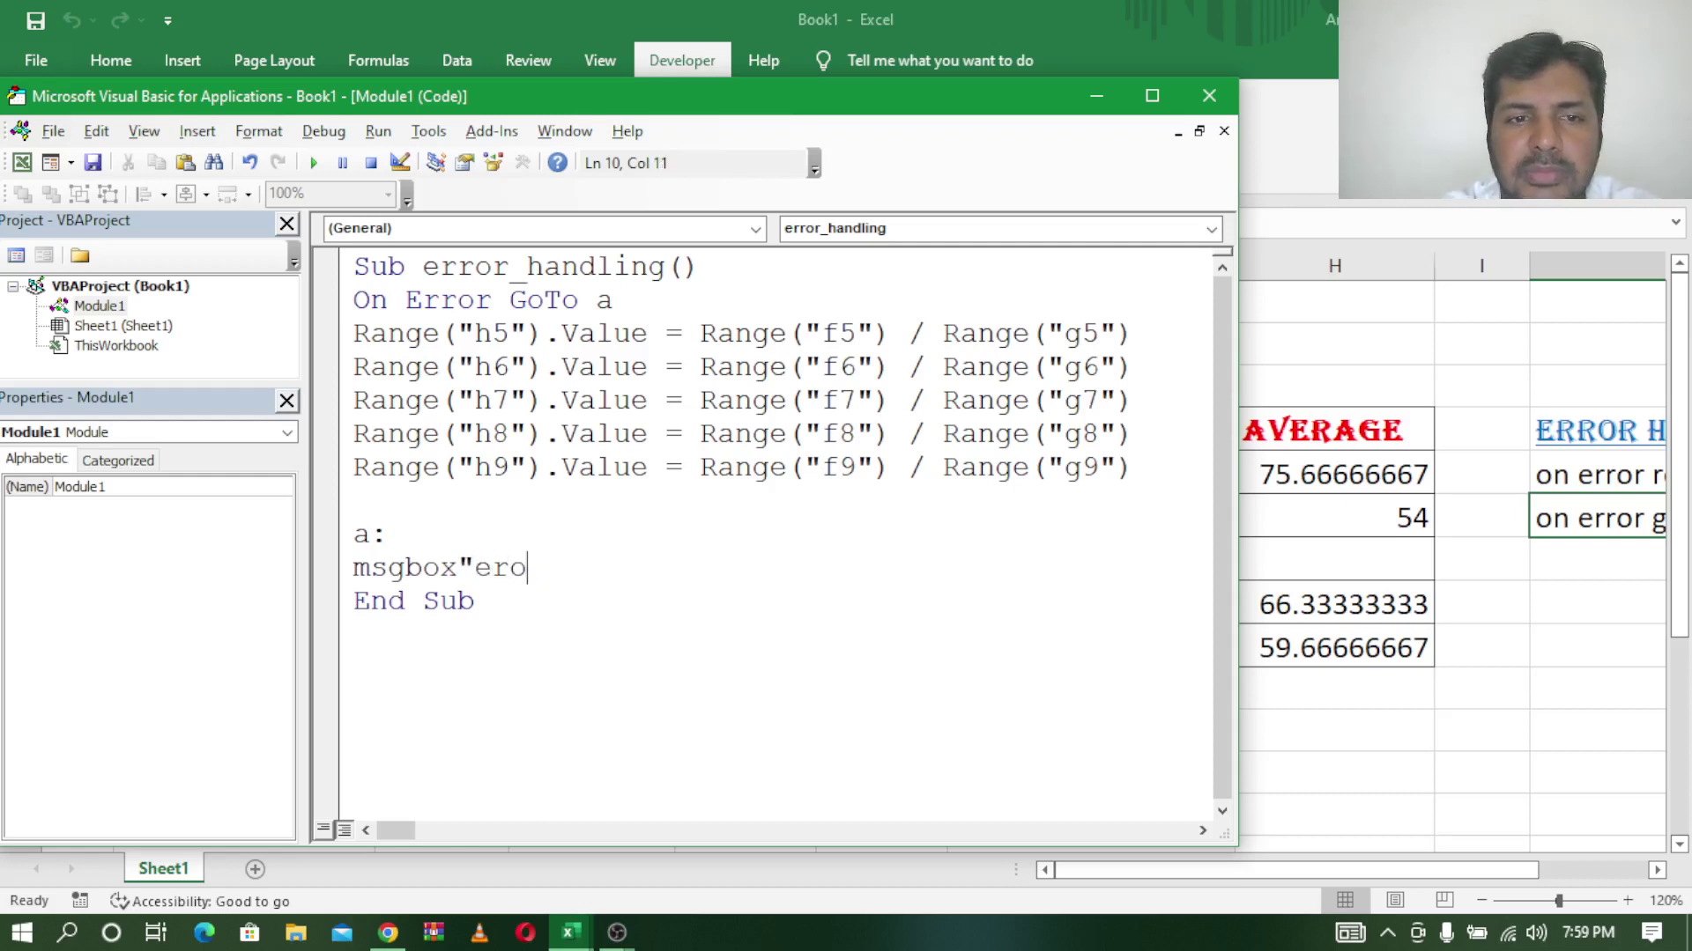
pyautogui.press('BackSpace')
pyautogui.write('ror')
pyautogui.write('"')
pyautogui.press('Return')
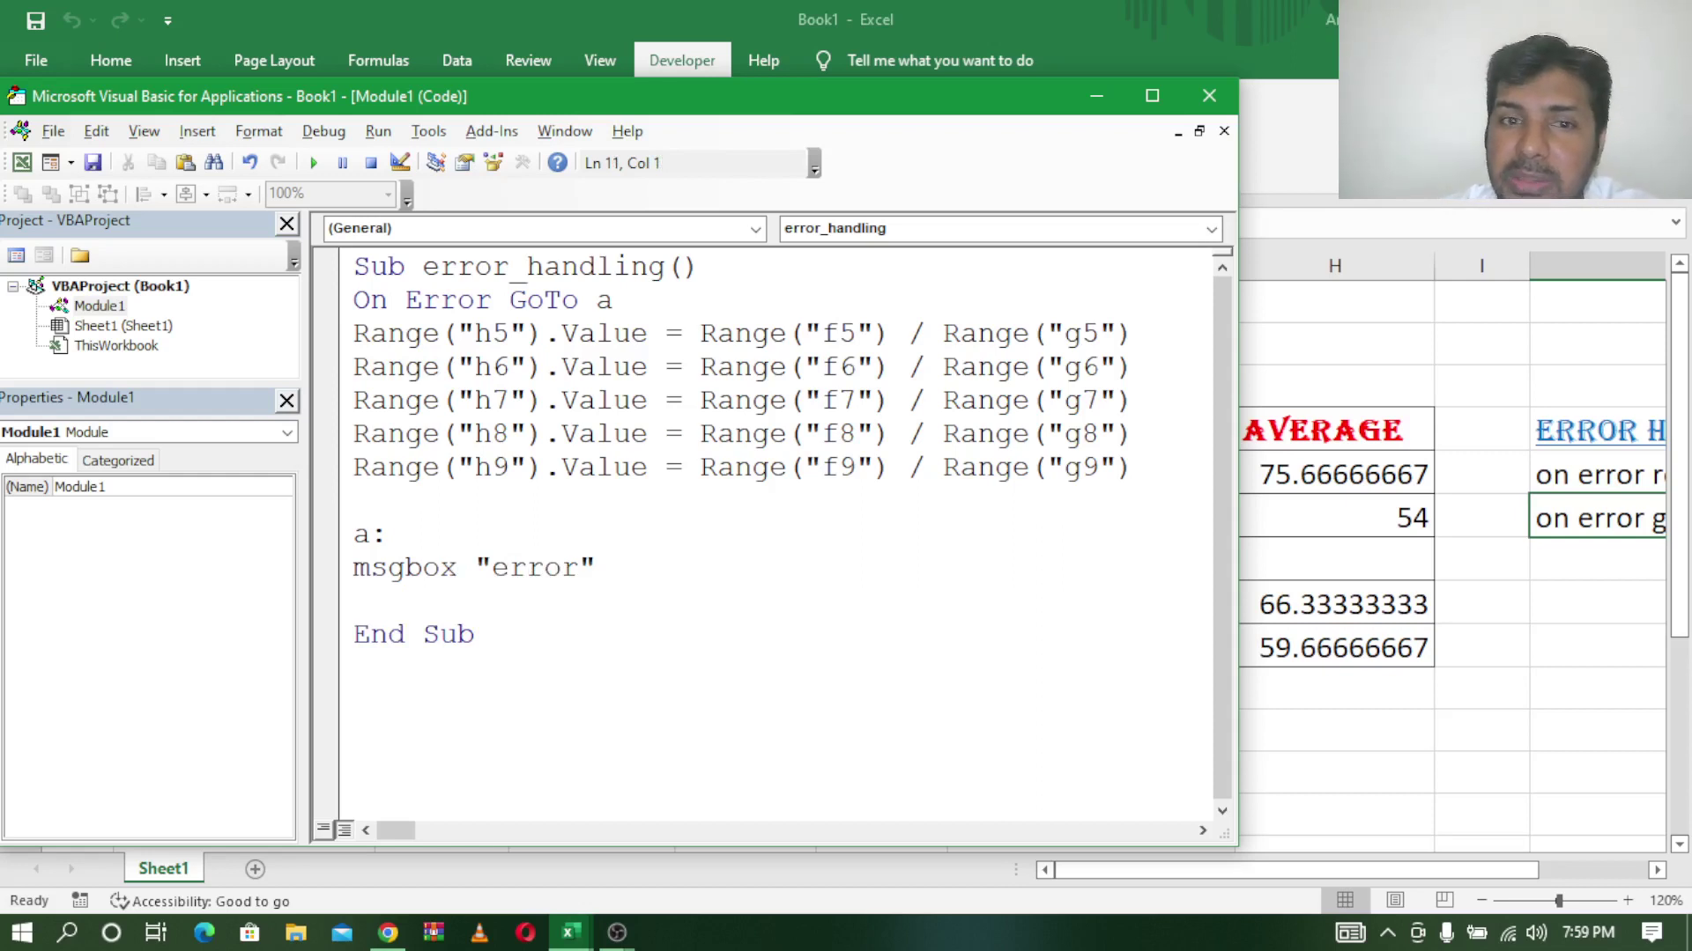
pyautogui.write('re')
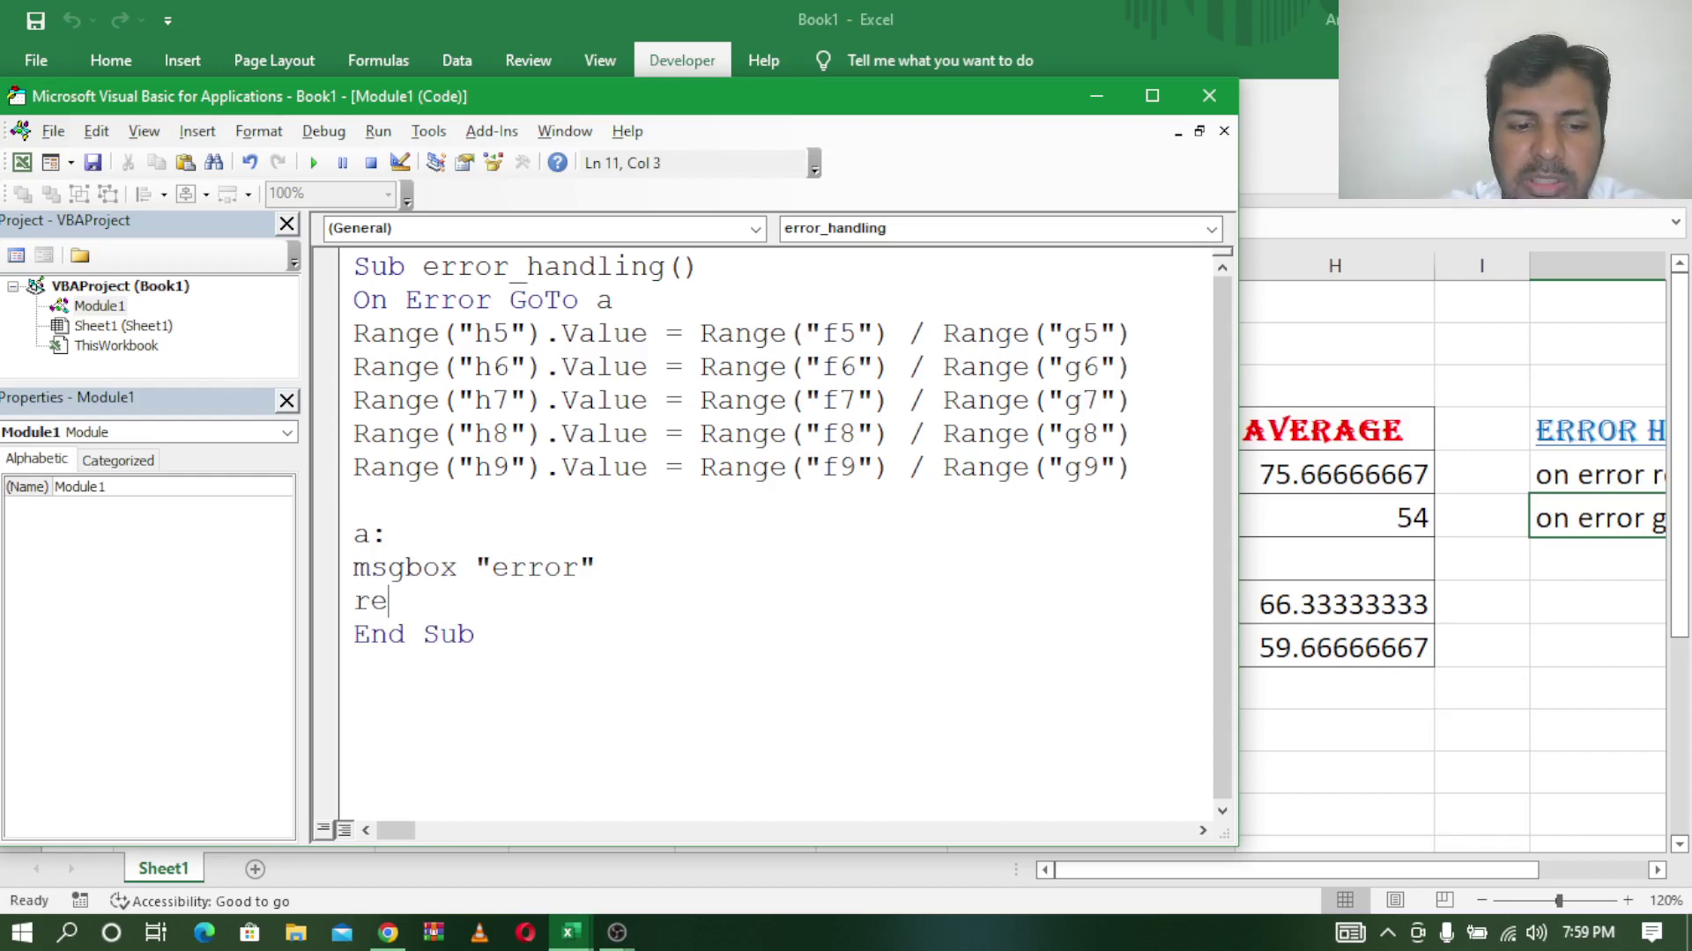
pyautogui.write('sume n')
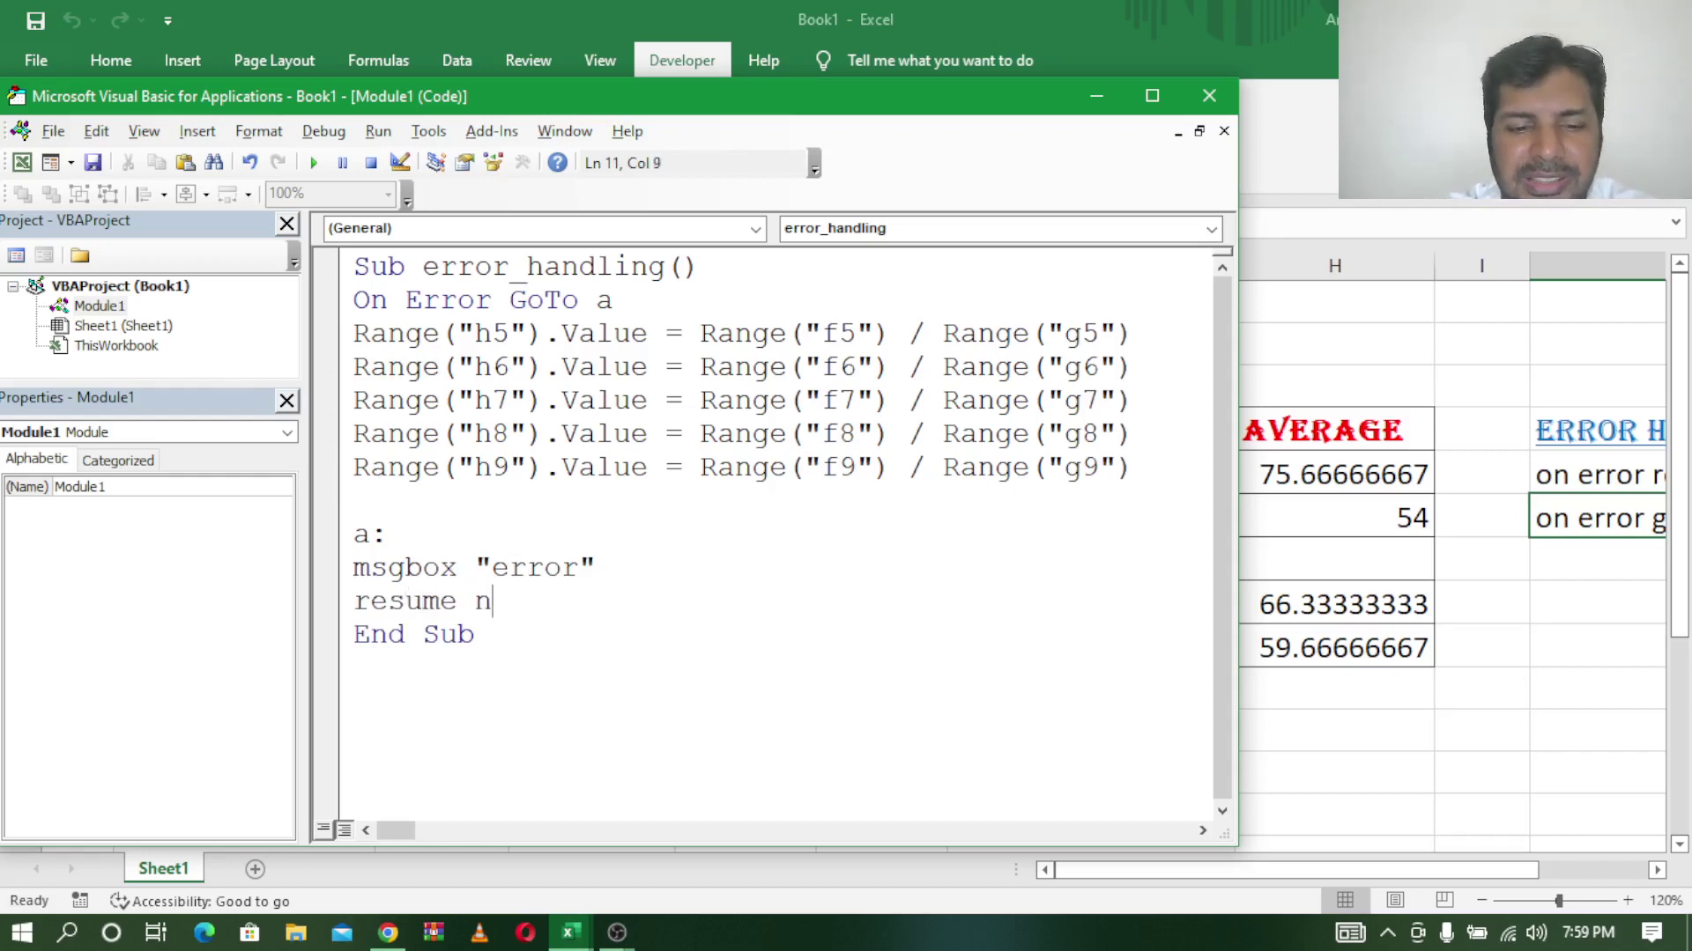
pyautogui.write('ext')
pyautogui.press('Return')
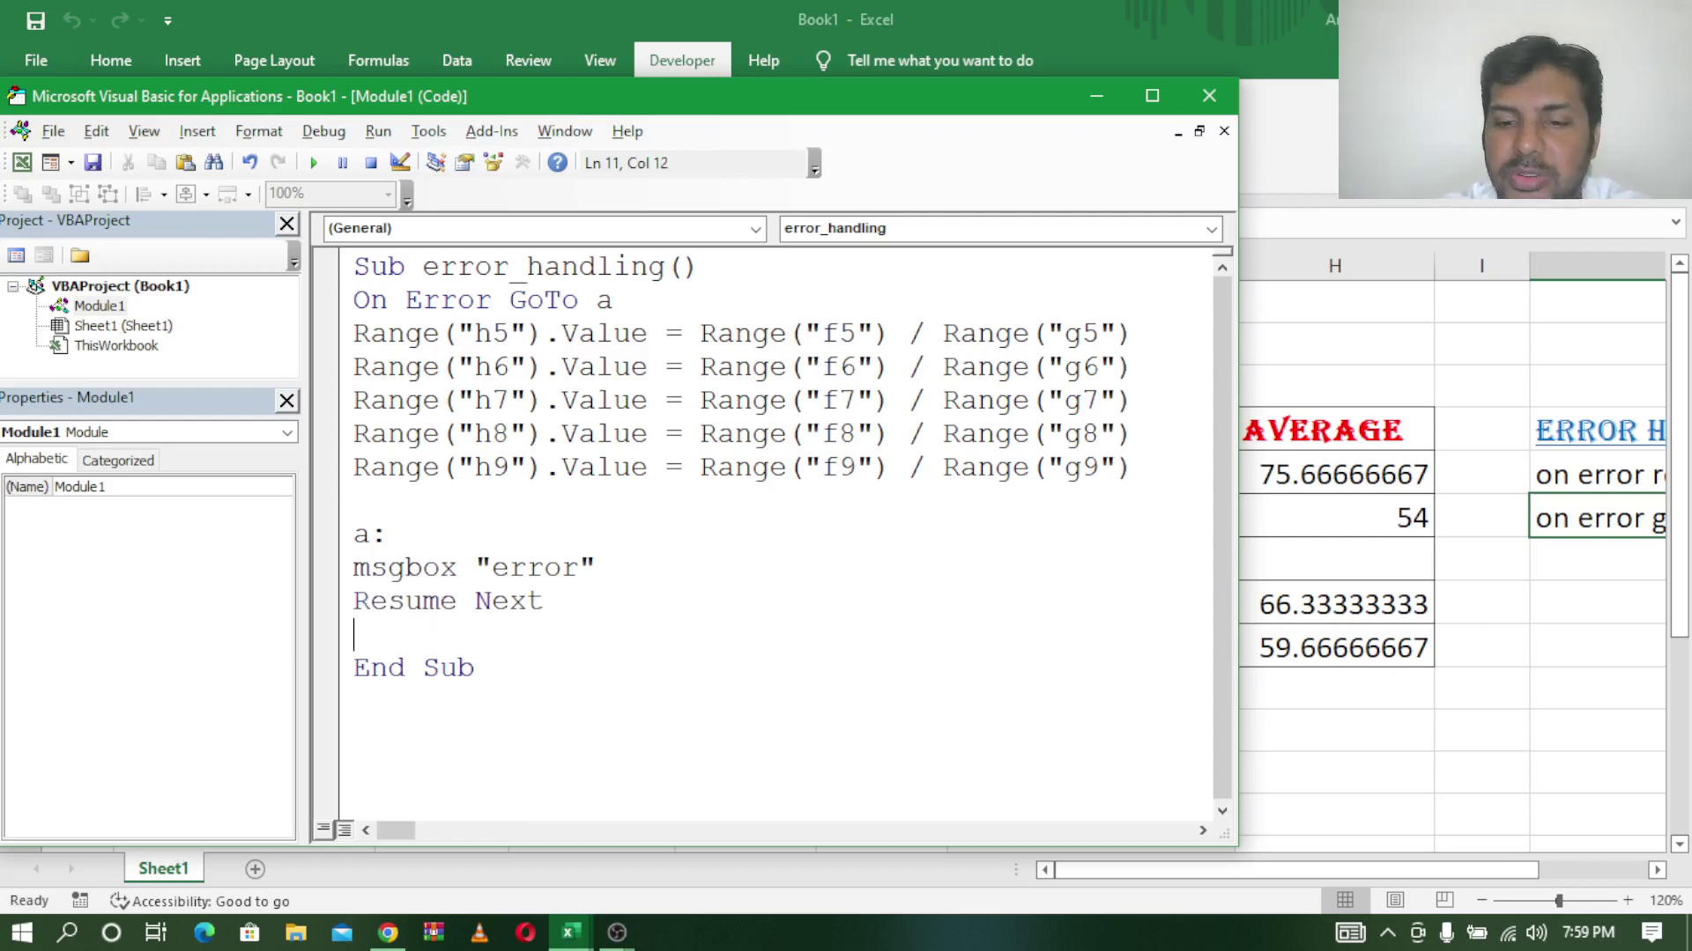
pyautogui.press('Delete')
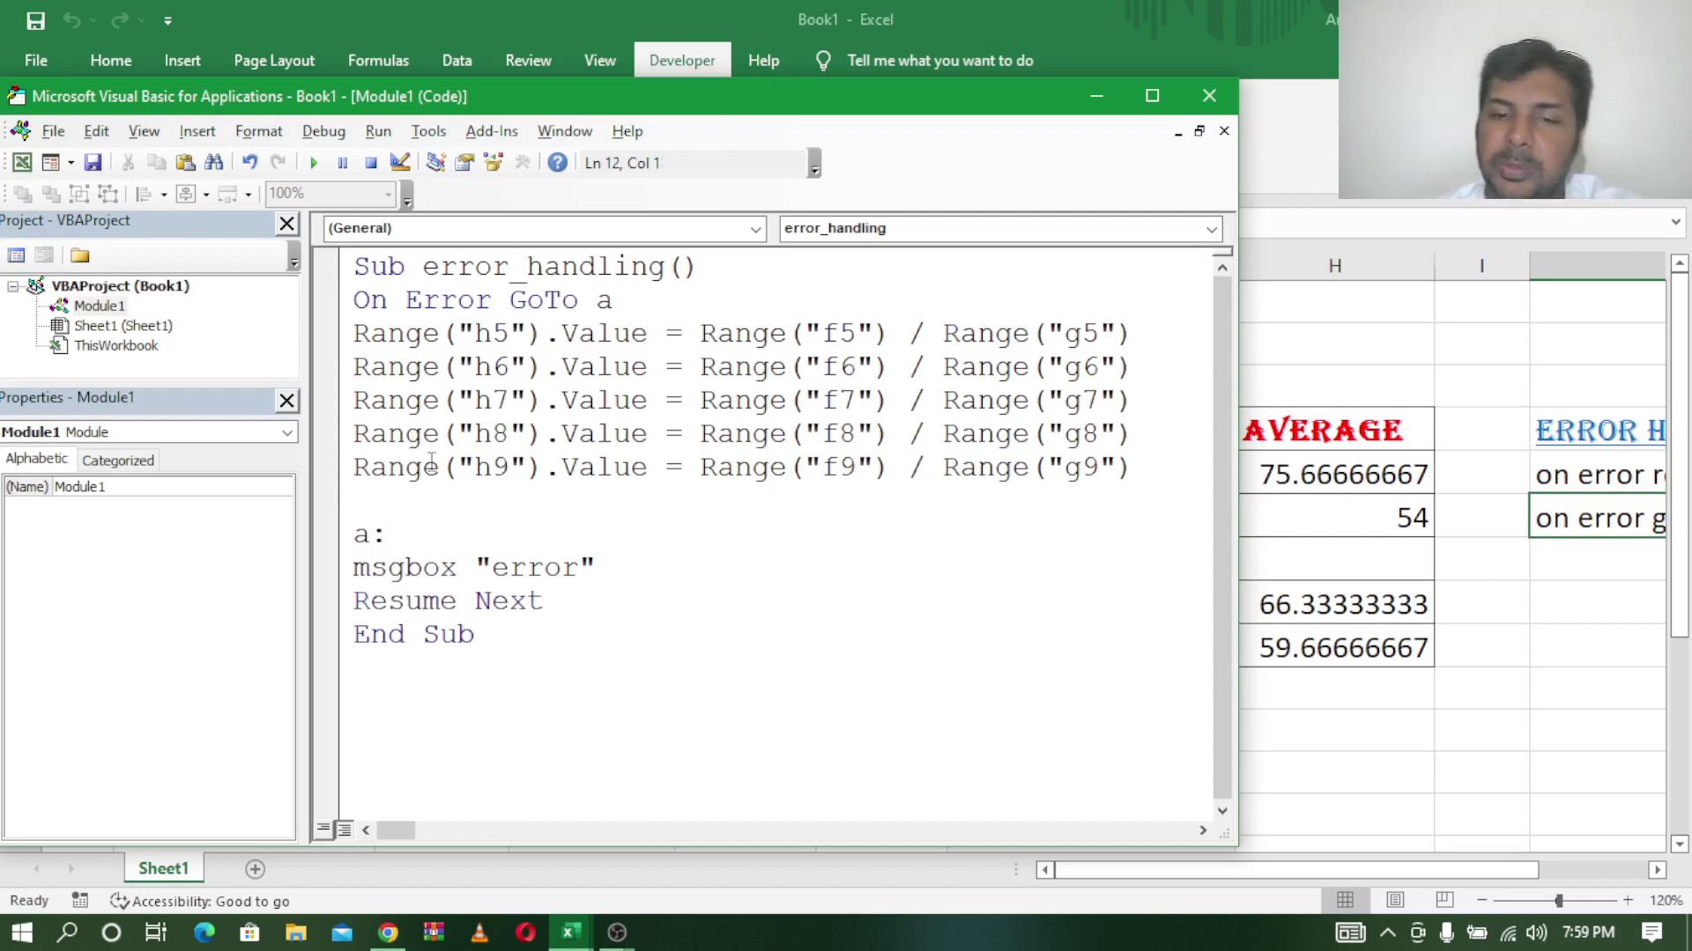
pyautogui.press('Return')
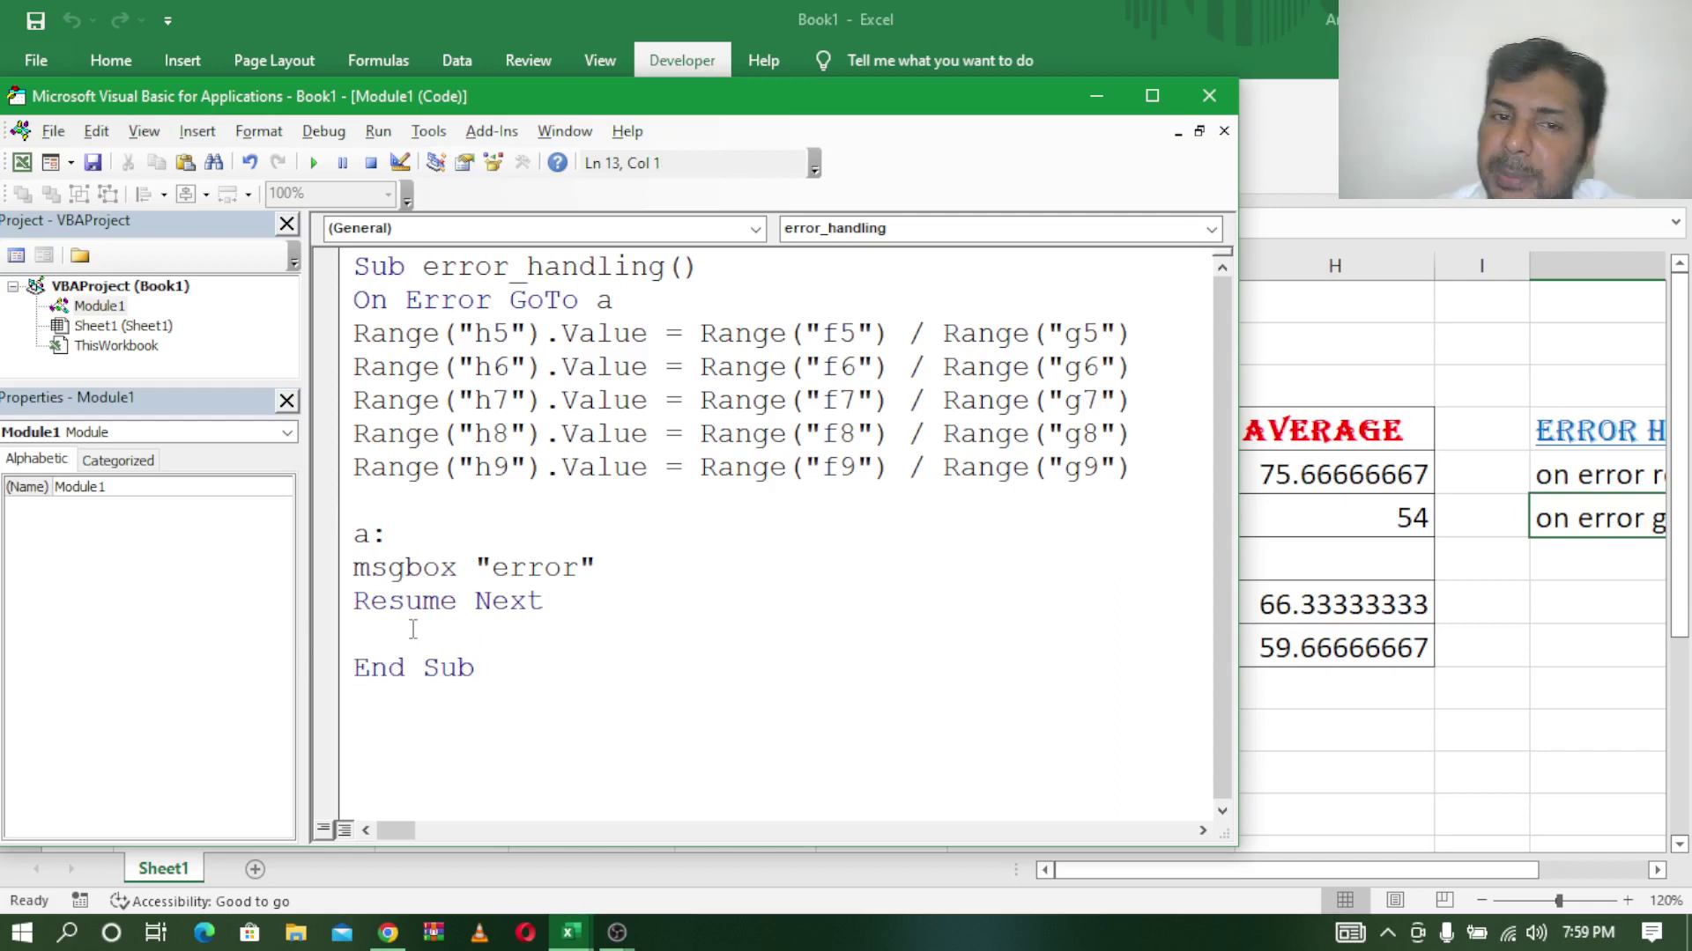
# Highlight Resume Next, the h8 and h9 lines, and the handler block to explain them
pyautogui.moveTo(354, 600); pyautogui.dragTo(571, 610)
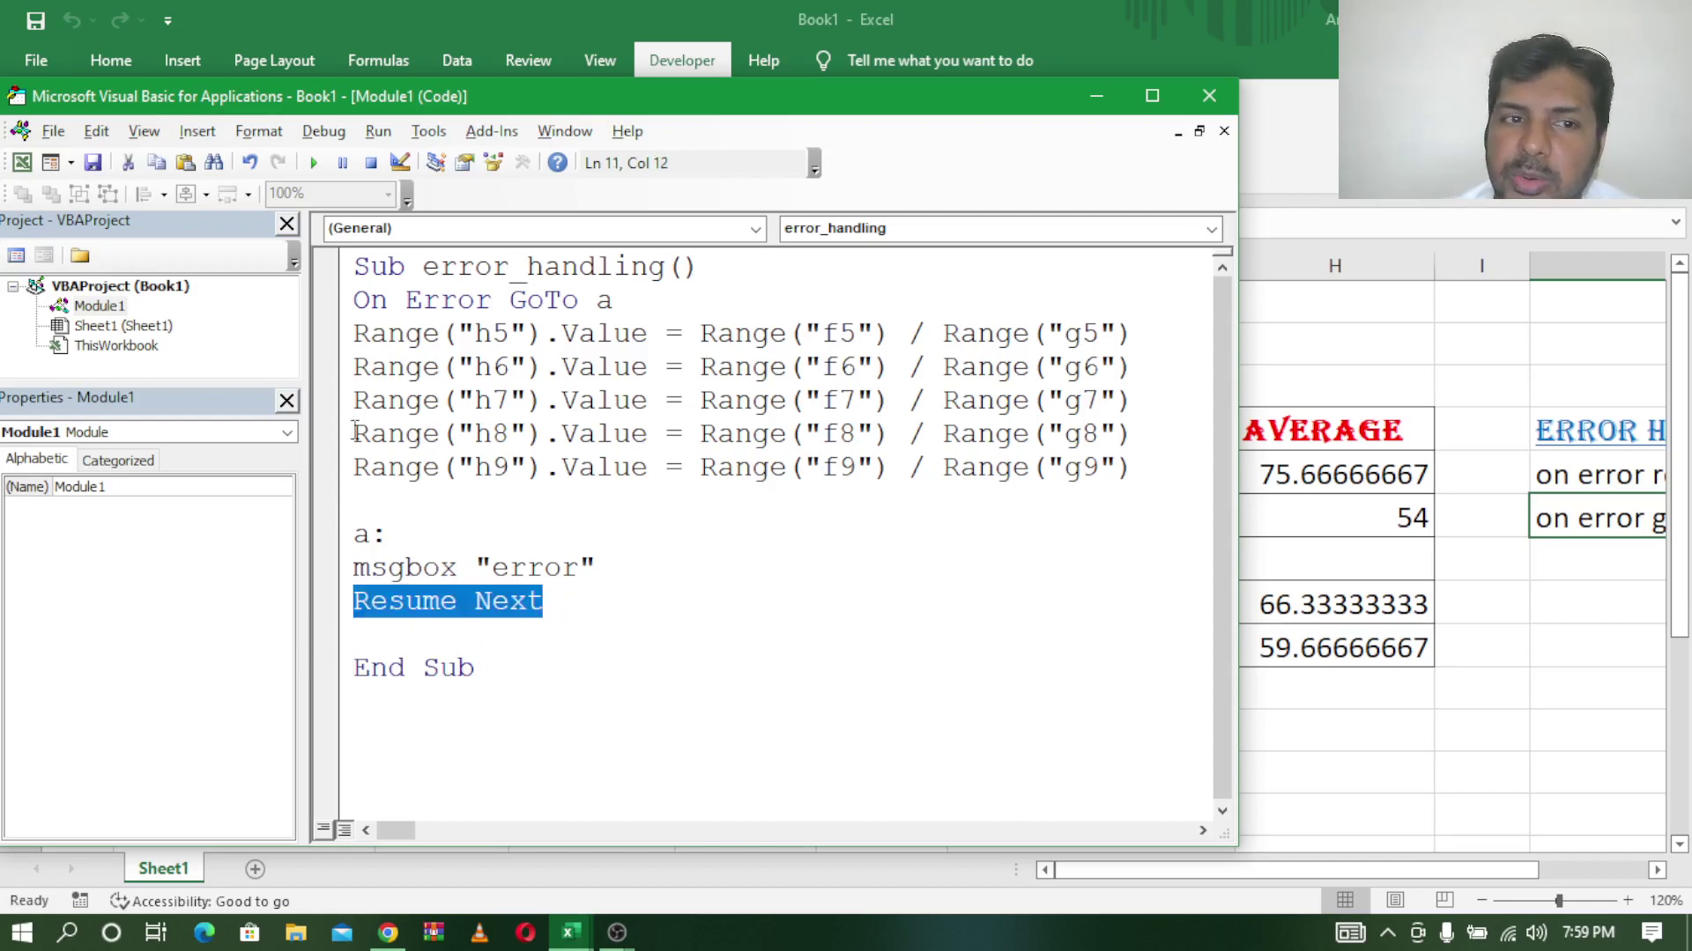
pyautogui.moveTo(355, 431); pyautogui.dragTo(1190, 436)
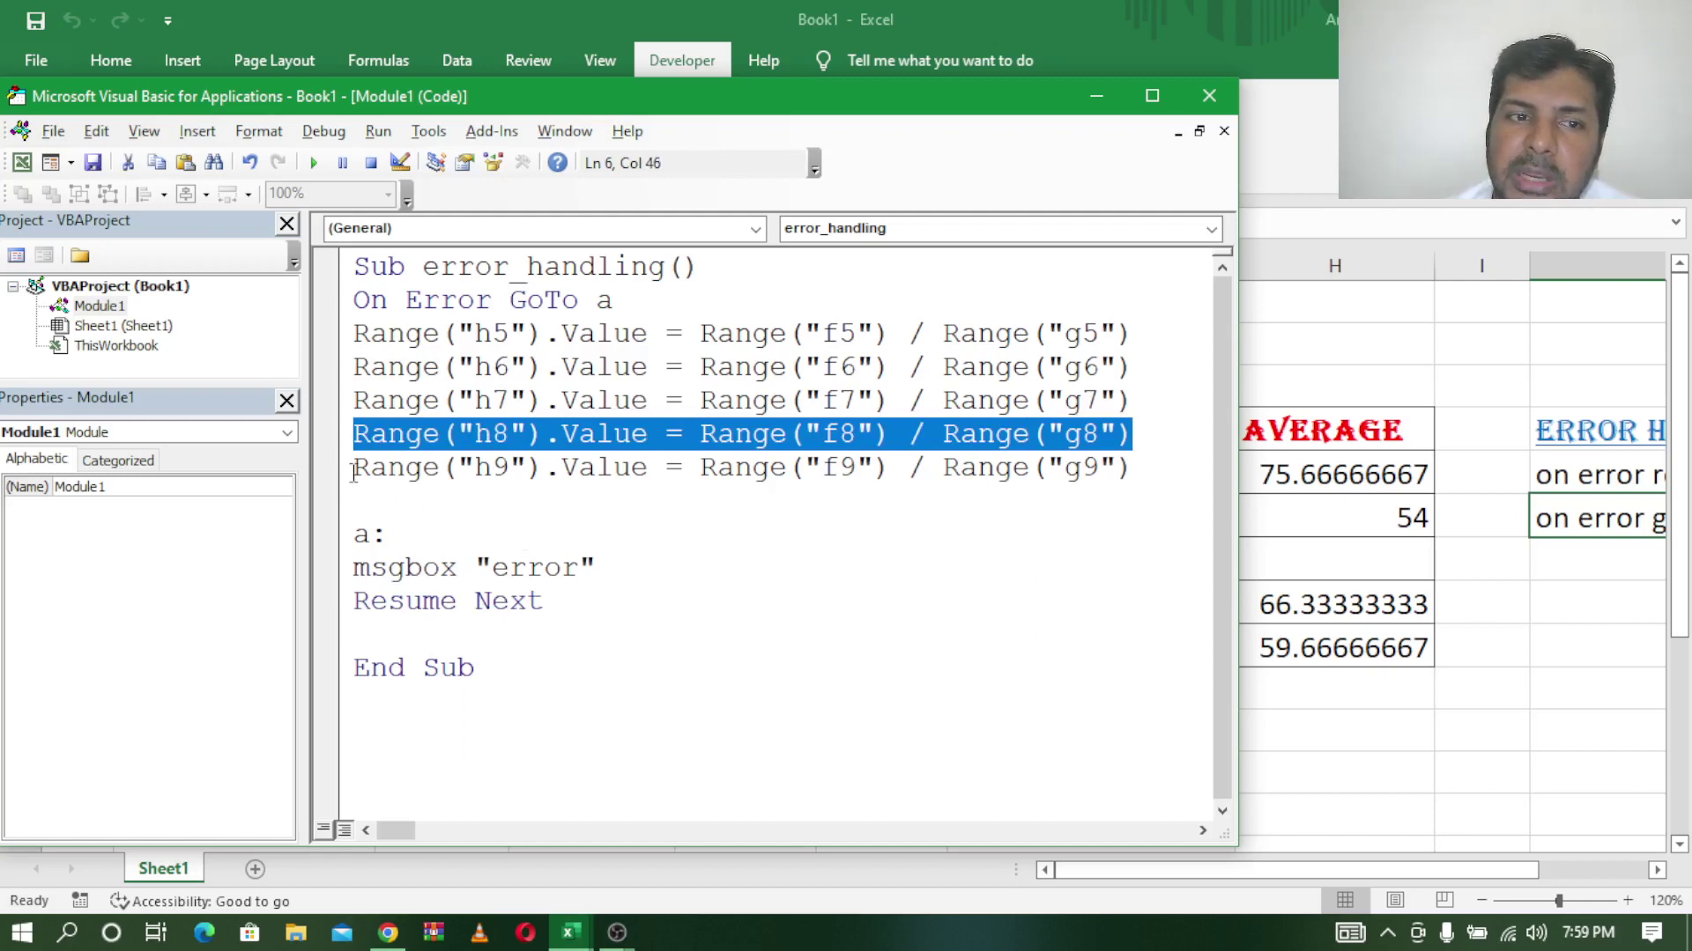
pyautogui.moveTo(353, 474); pyautogui.dragTo(1154, 467)
pyautogui.click(410, 497)
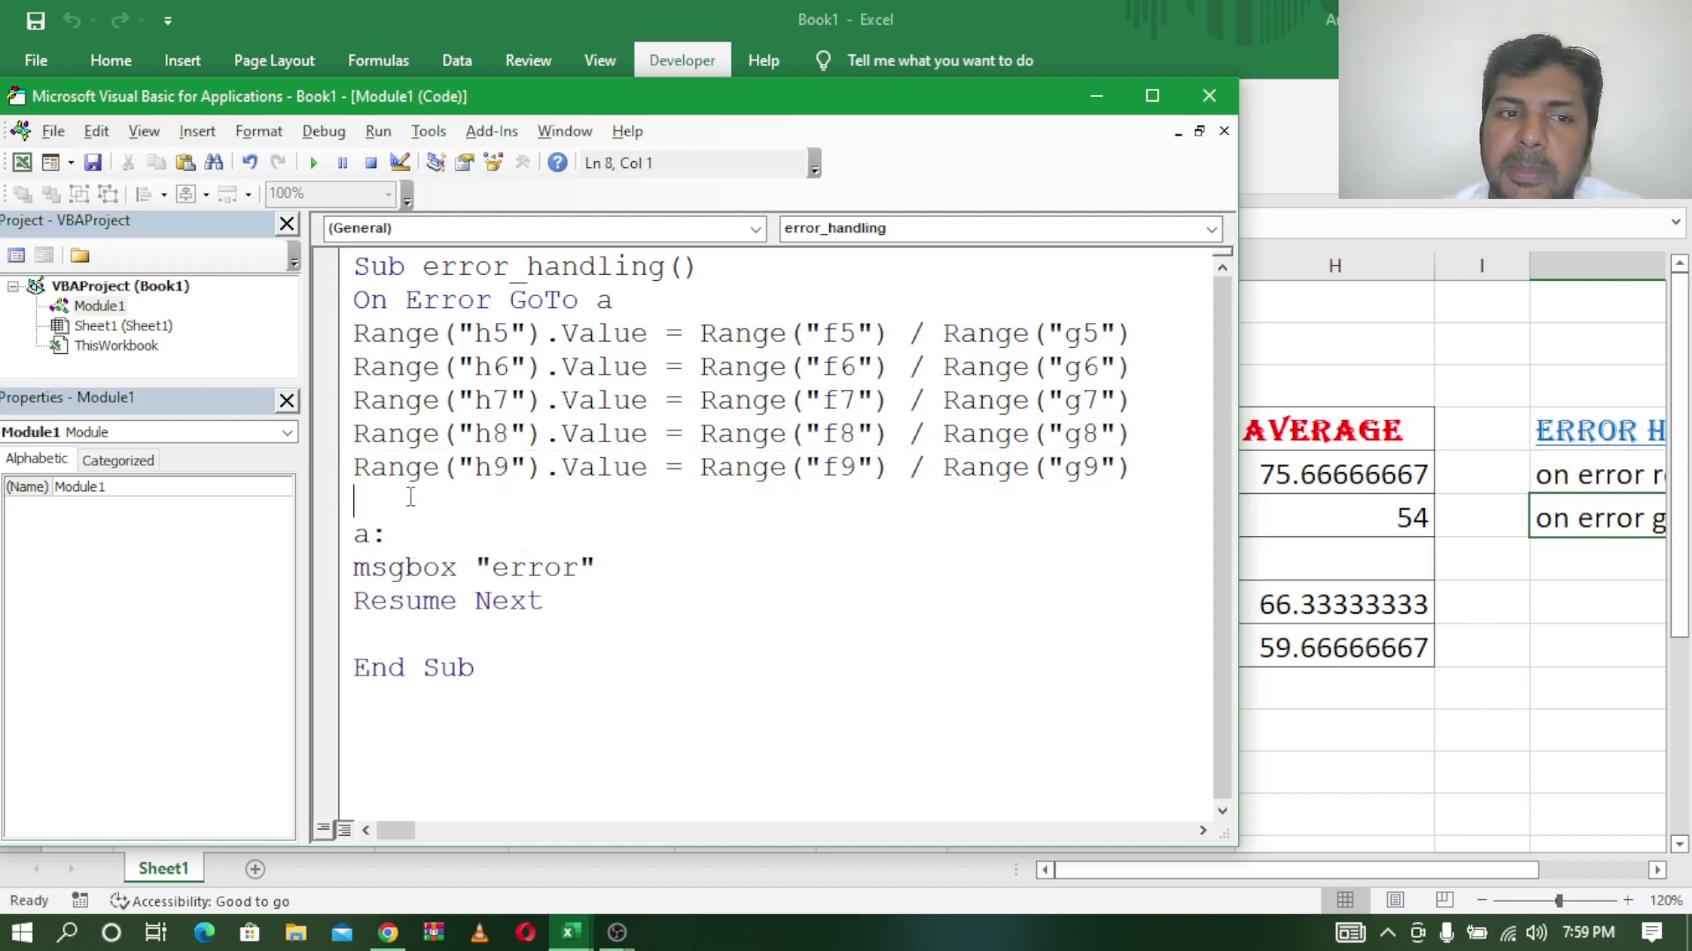
pyautogui.moveTo(355, 527); pyautogui.dragTo(565, 617)
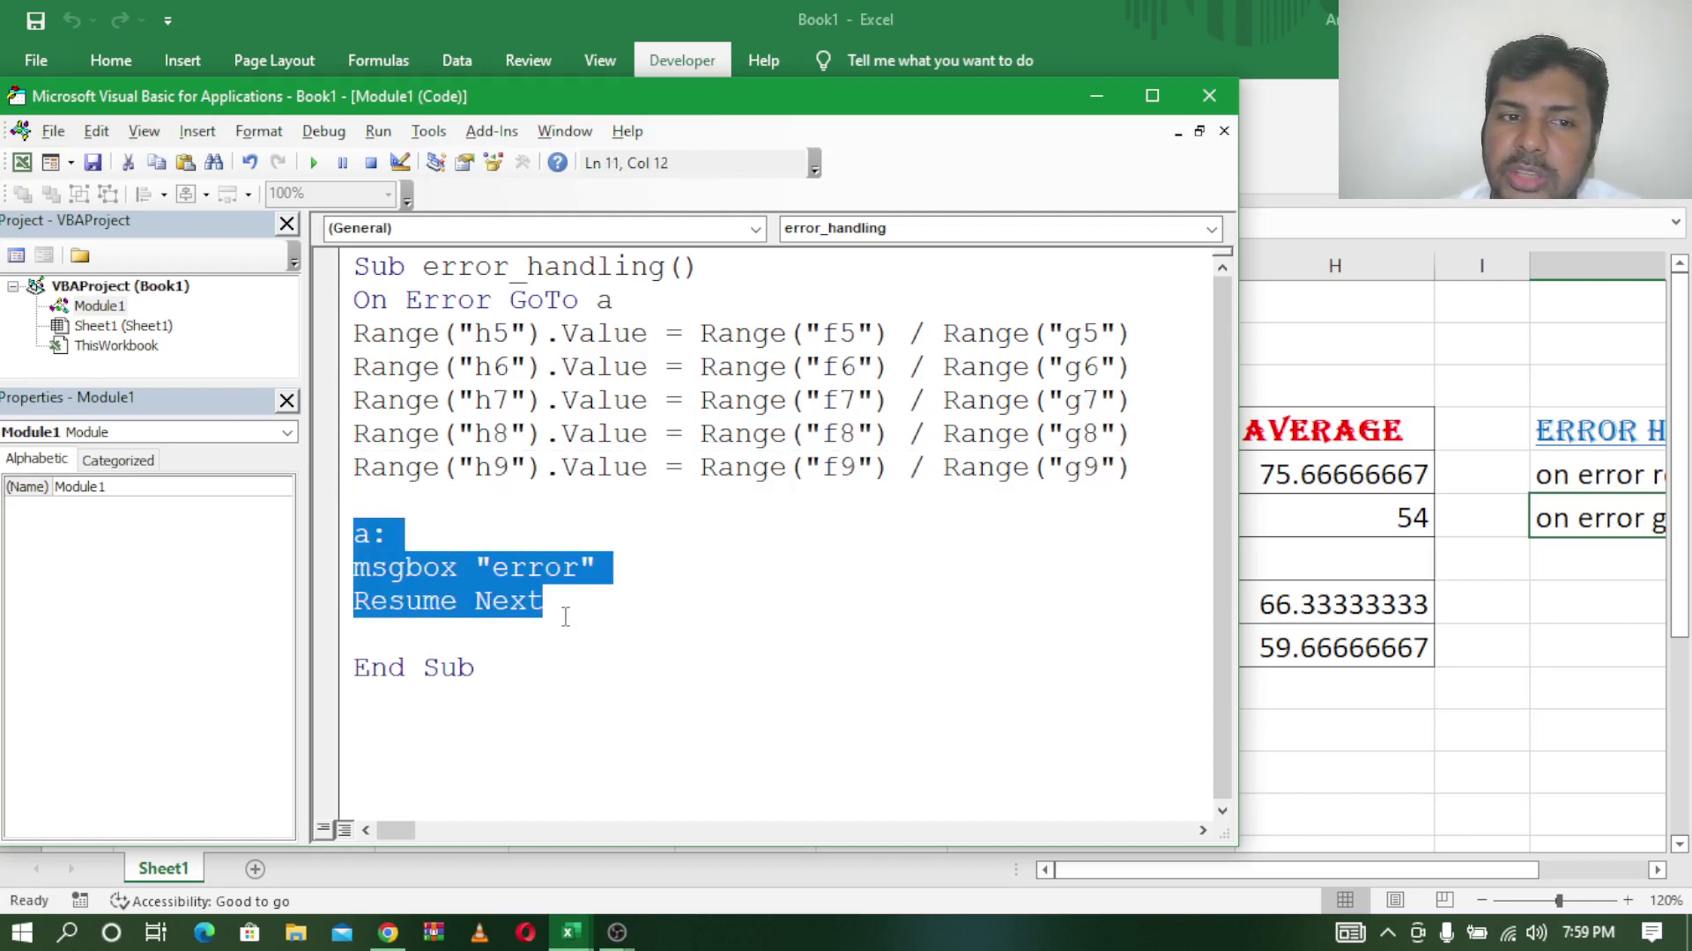
pyautogui.click(704, 664)
pyautogui.click(375, 509)
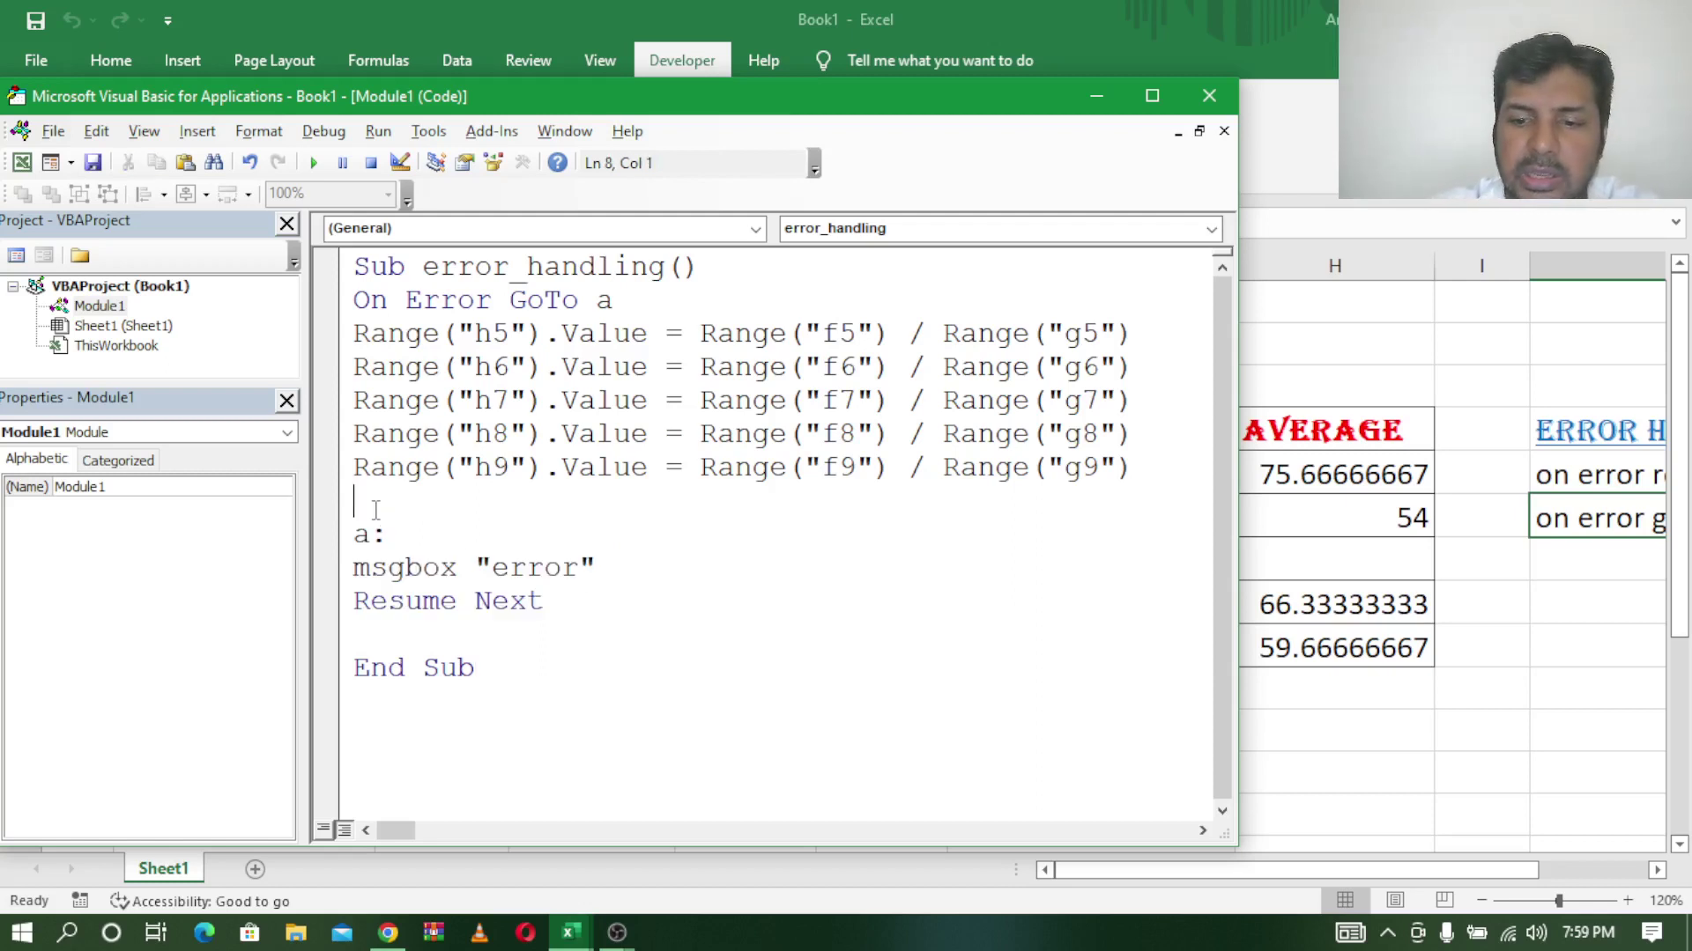
# Add an Exit Sub line after the h9 formula, then highlight the a: handler and End Sub
pyautogui.press('Return')
pyautogui.press('Up')
pyautogui.write('e')
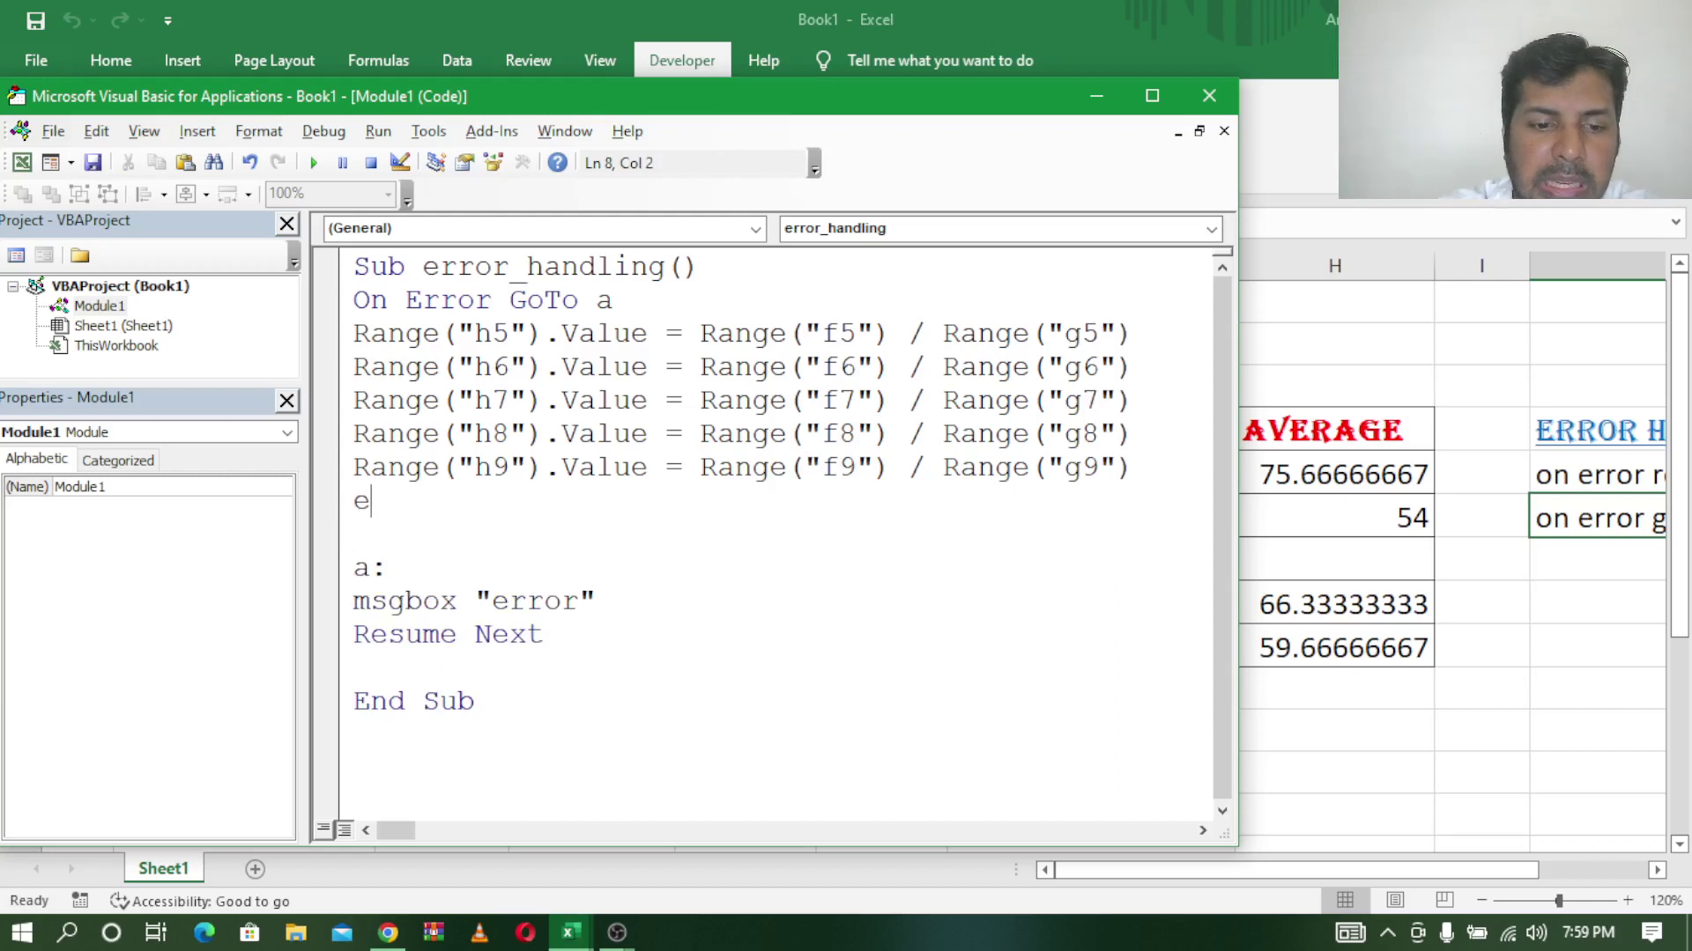
pyautogui.write('xit ')
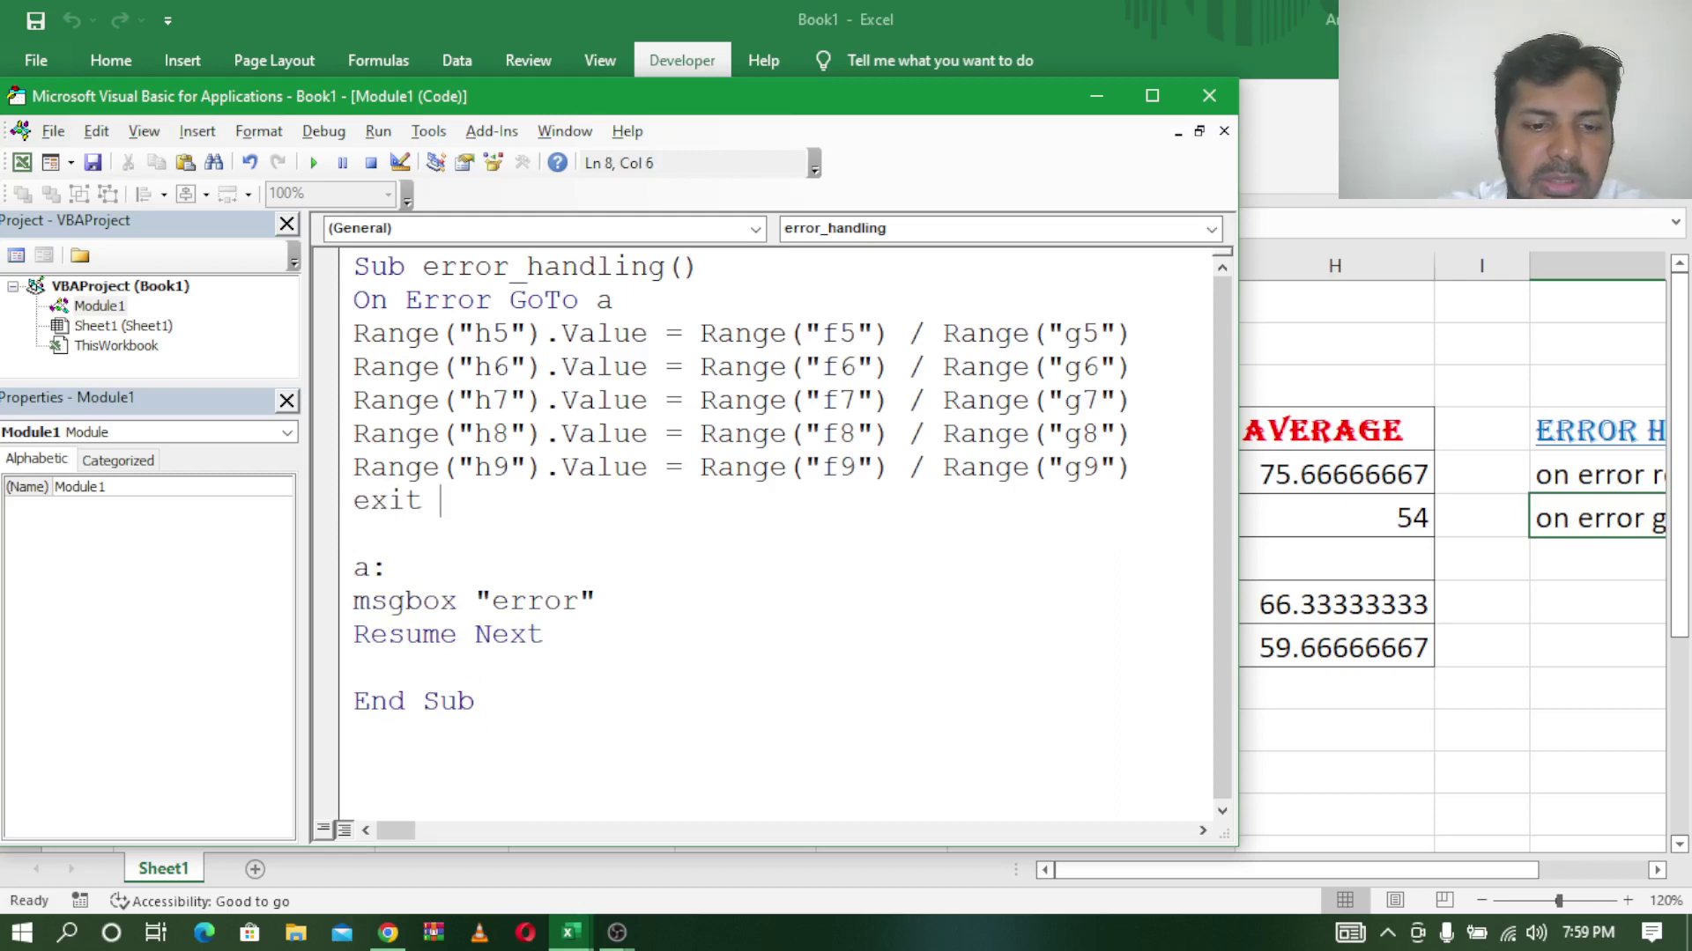
pyautogui.write('sub')
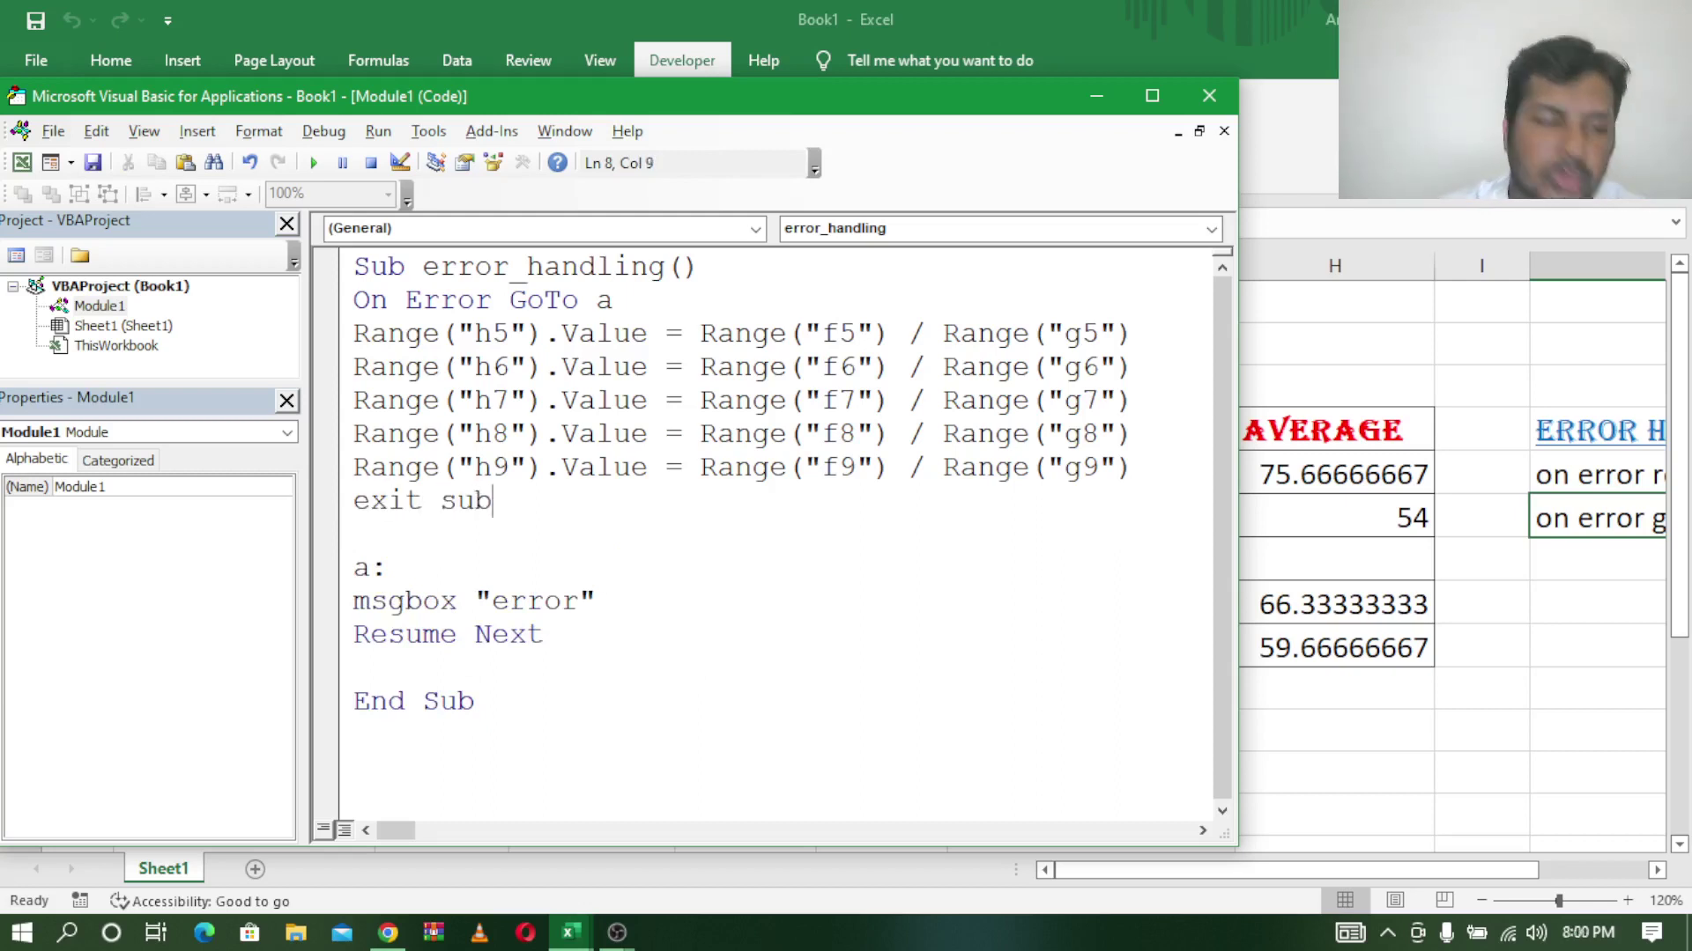
pyautogui.press('Return')
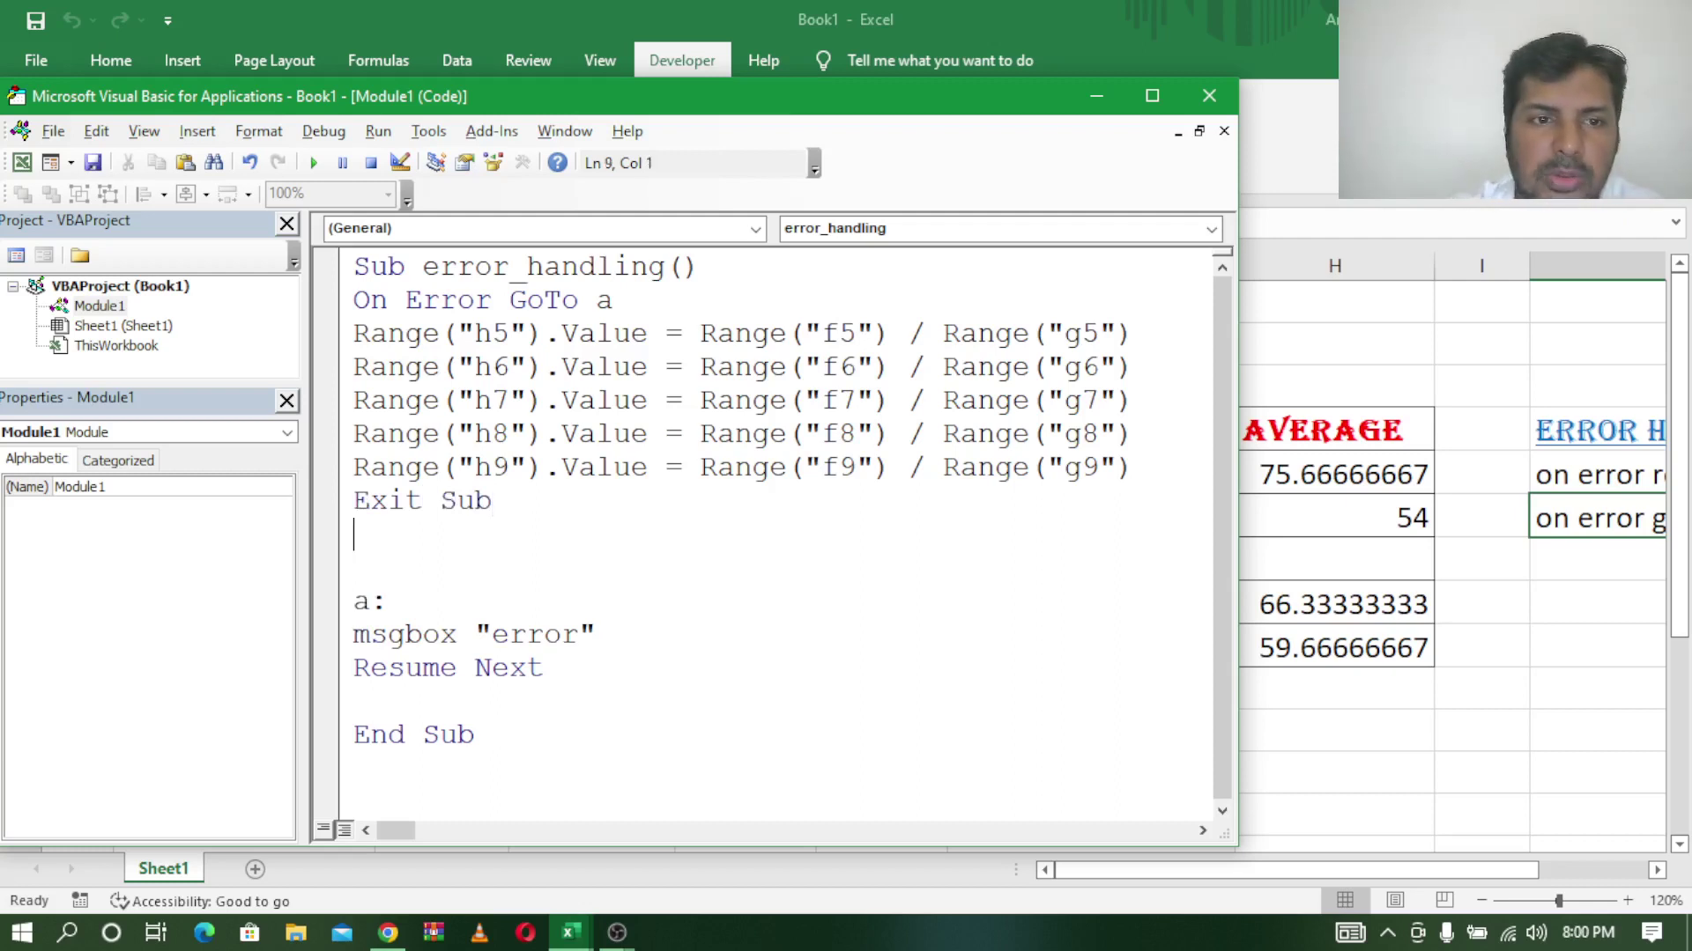
pyautogui.moveTo(355, 564); pyautogui.dragTo(583, 687)
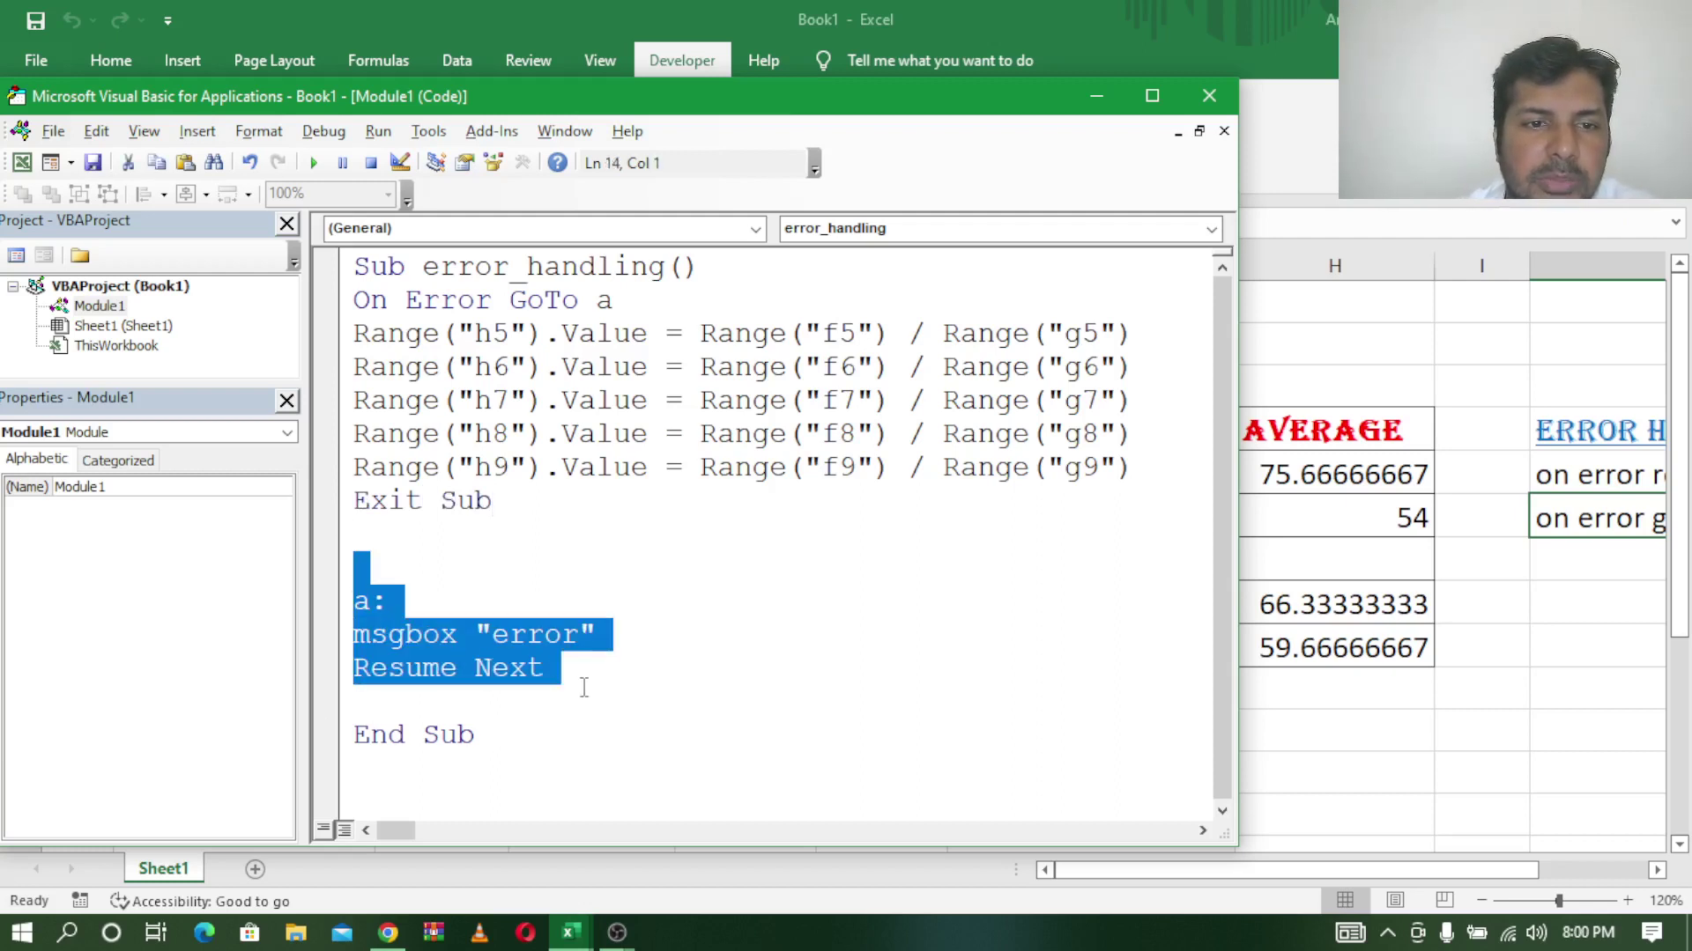
pyautogui.moveTo(509, 738); pyautogui.dragTo(350, 747)
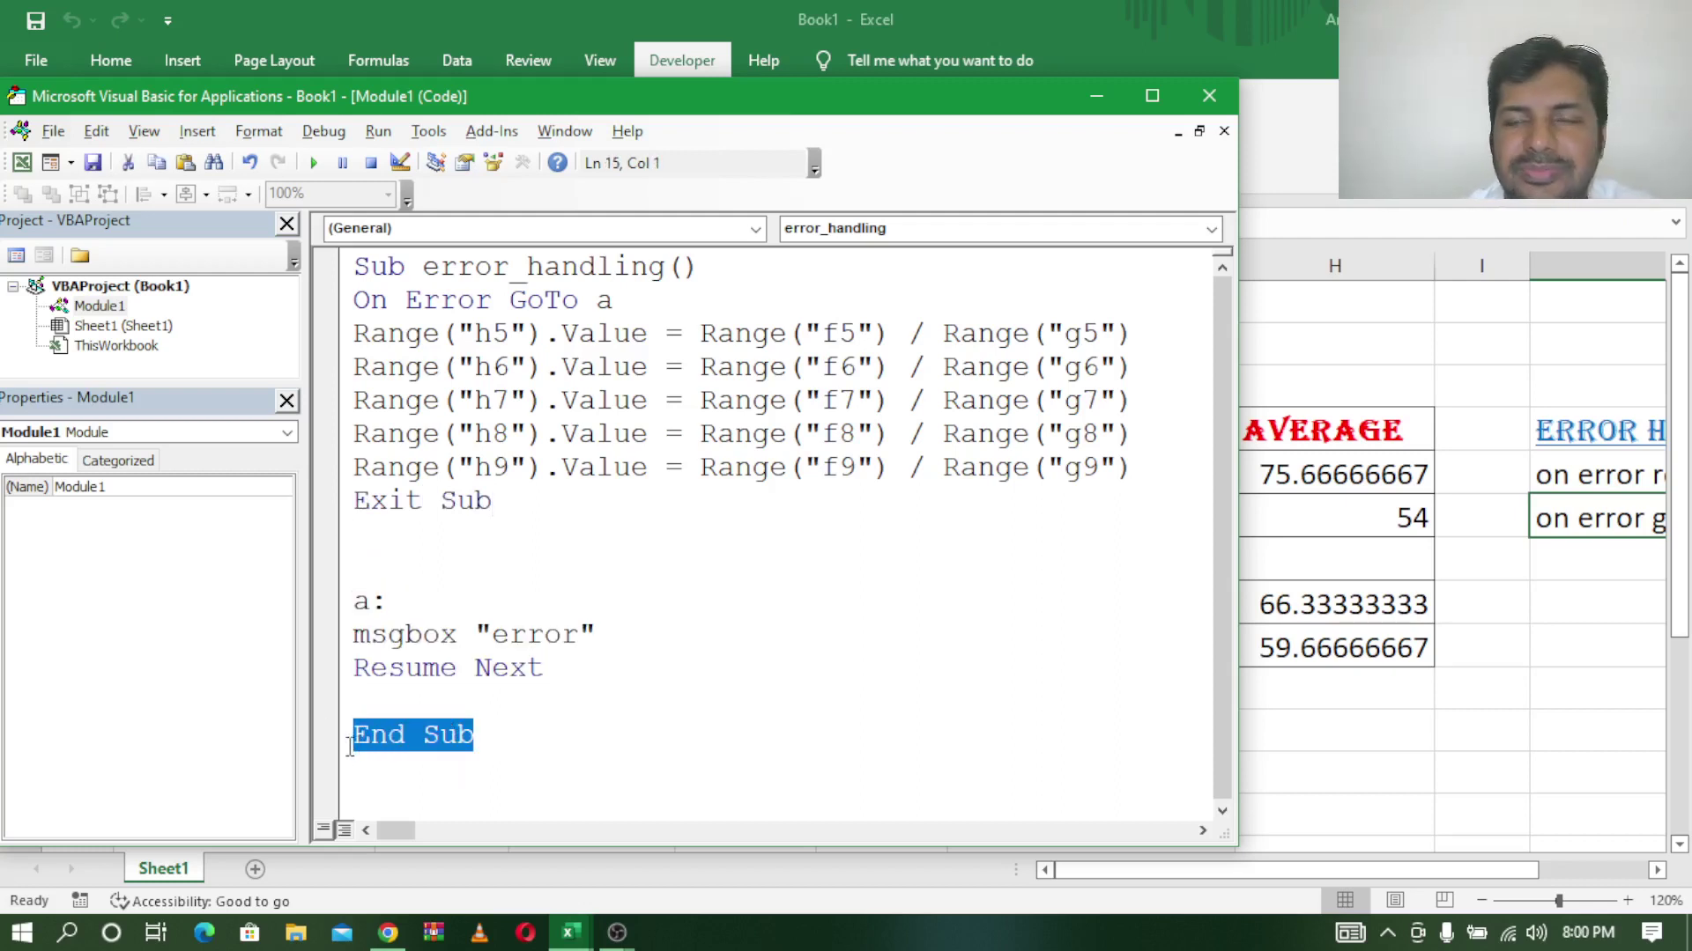
pyautogui.click(936, 636)
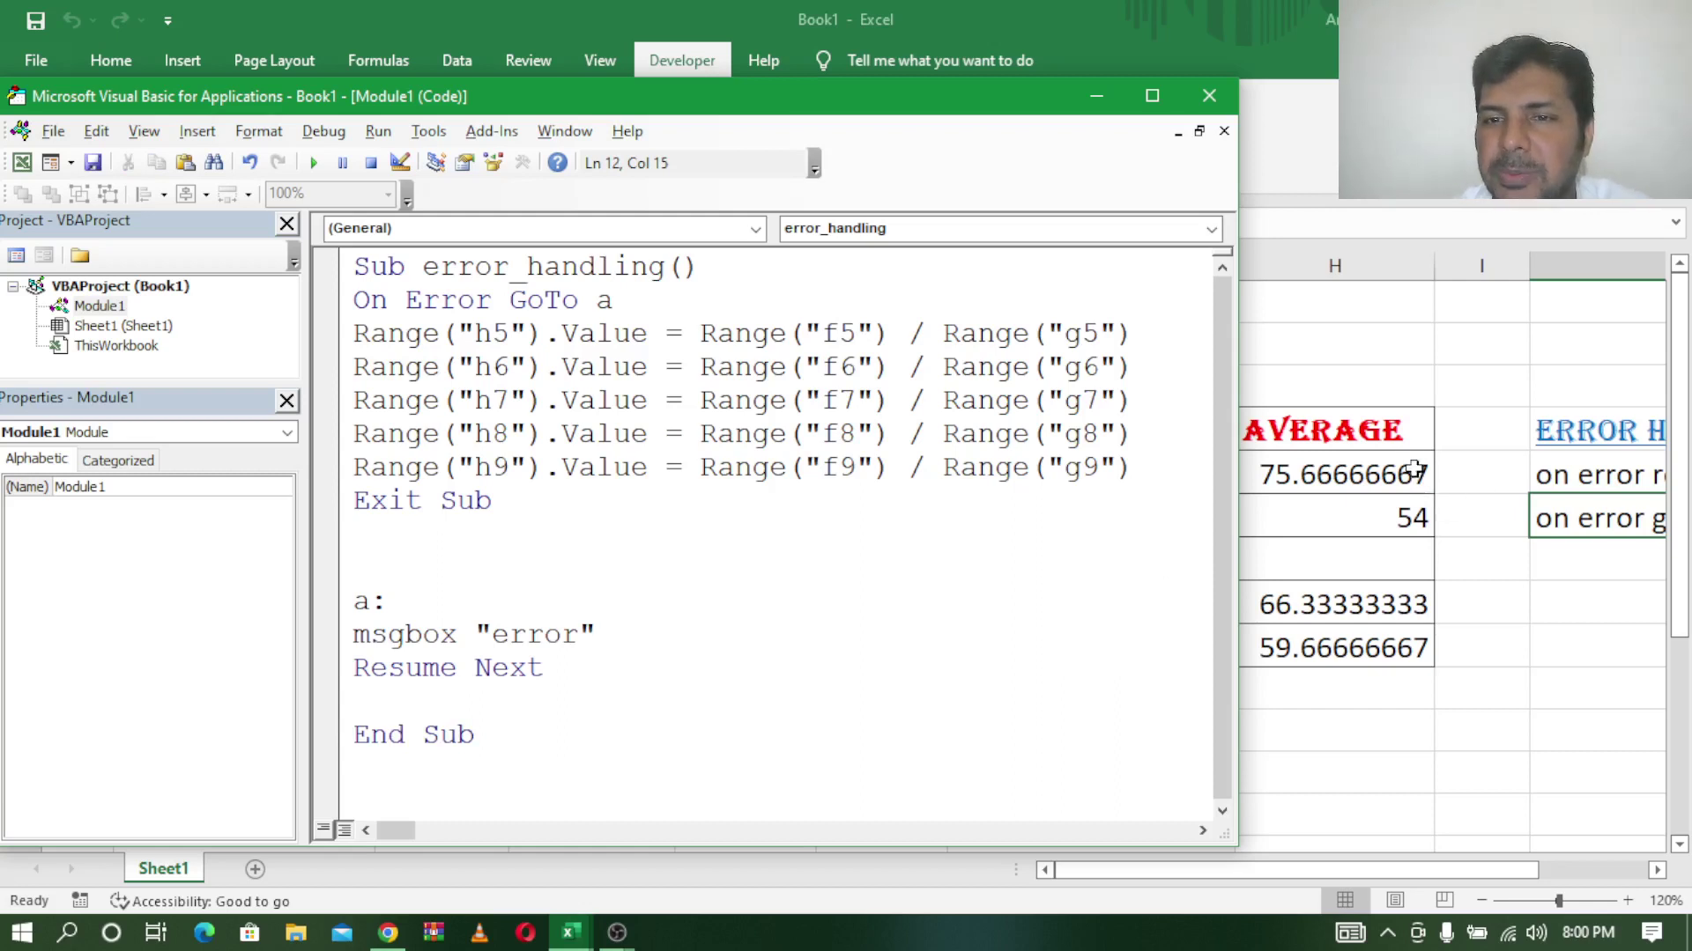
# Clear the Average values in H5:H9
pyautogui.moveTo(1409, 481); pyautogui.dragTo(1408, 656)
pyautogui.press('Delete')
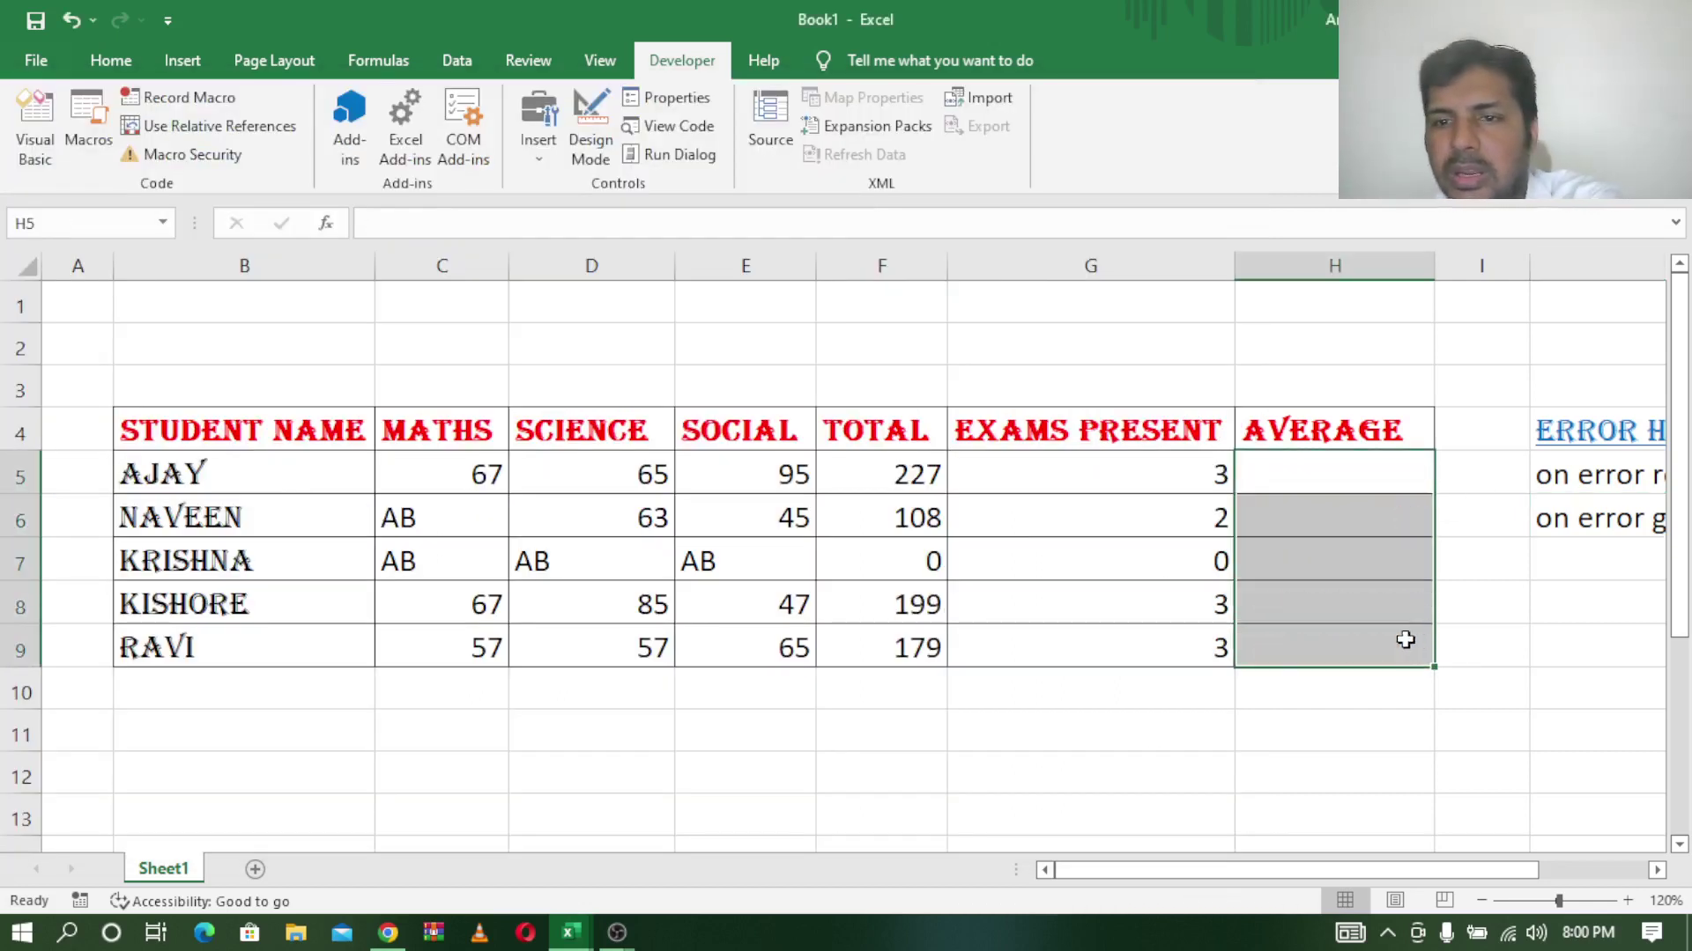
pyautogui.moveTo(569, 933)
pyautogui.click(696, 819)
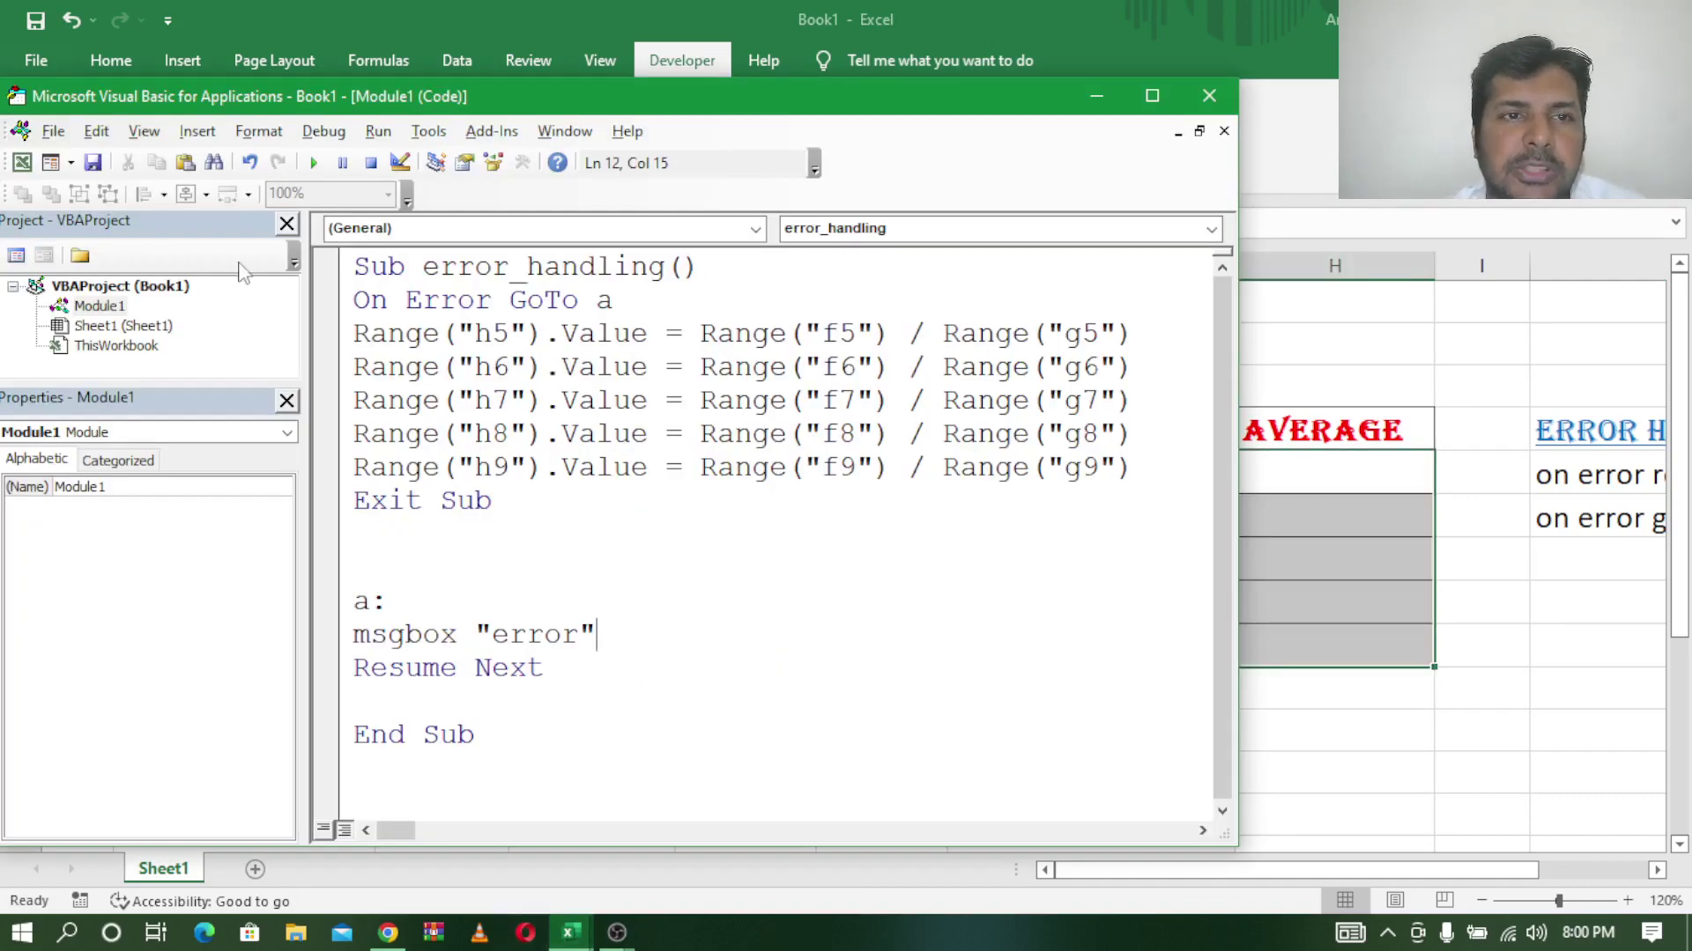
# Show the Debug toolbar via View > Toolbars and move it clear of the handler code
pyautogui.click(145, 131)
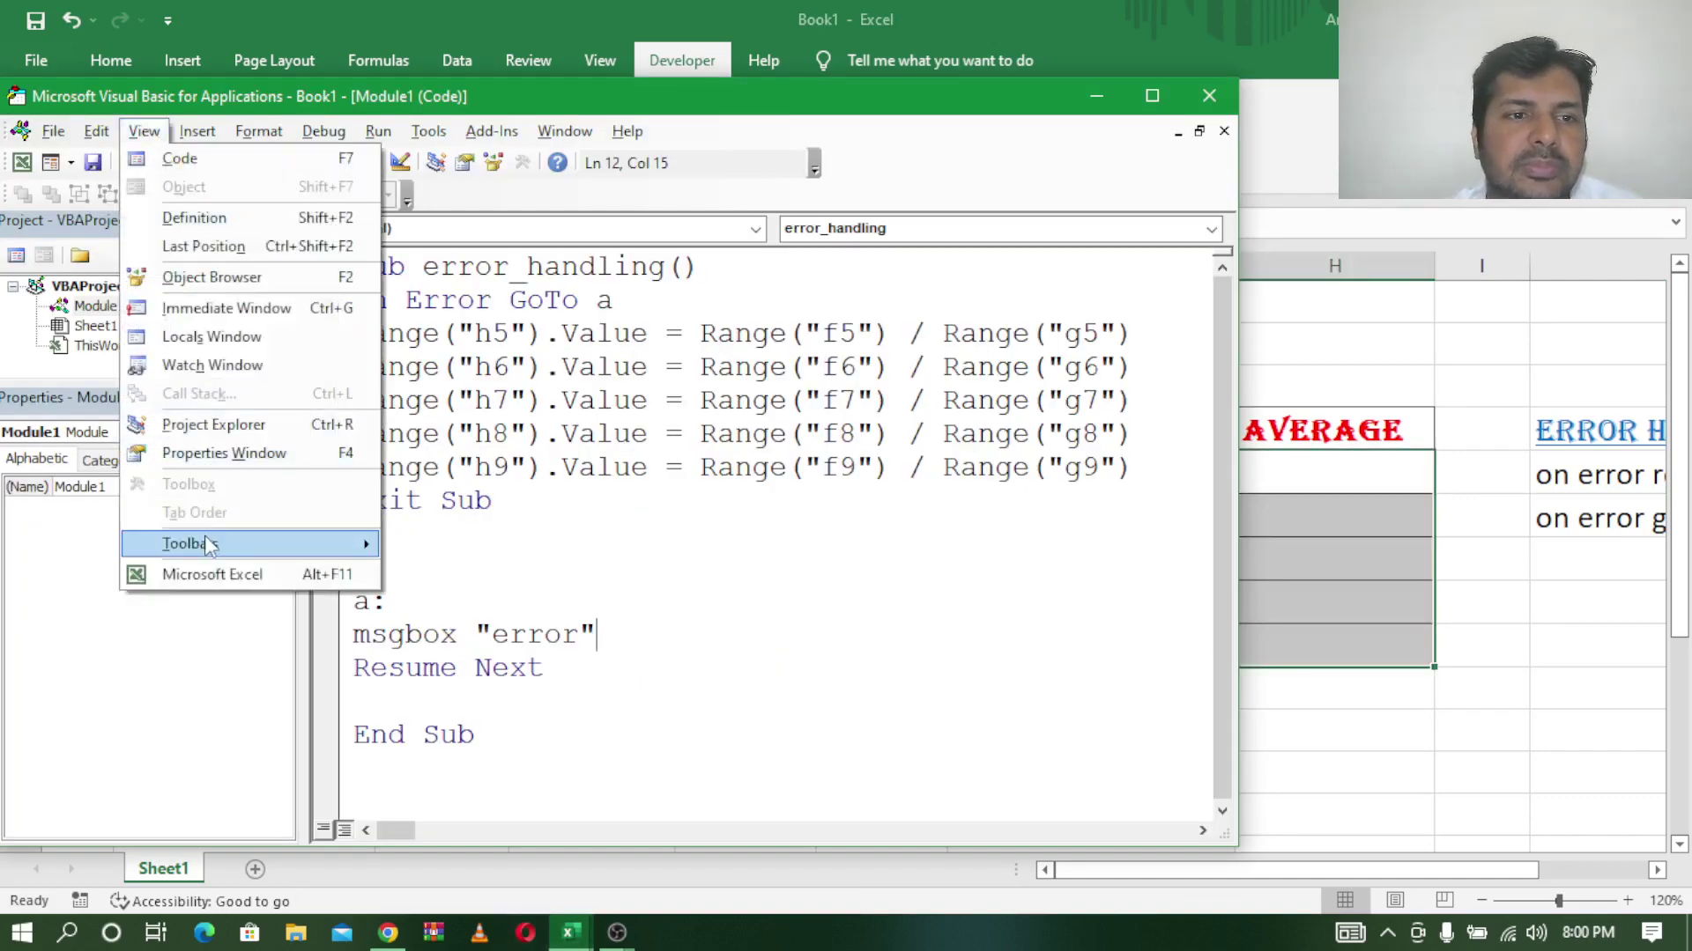
pyautogui.moveTo(185, 542)
pyautogui.click(484, 548)
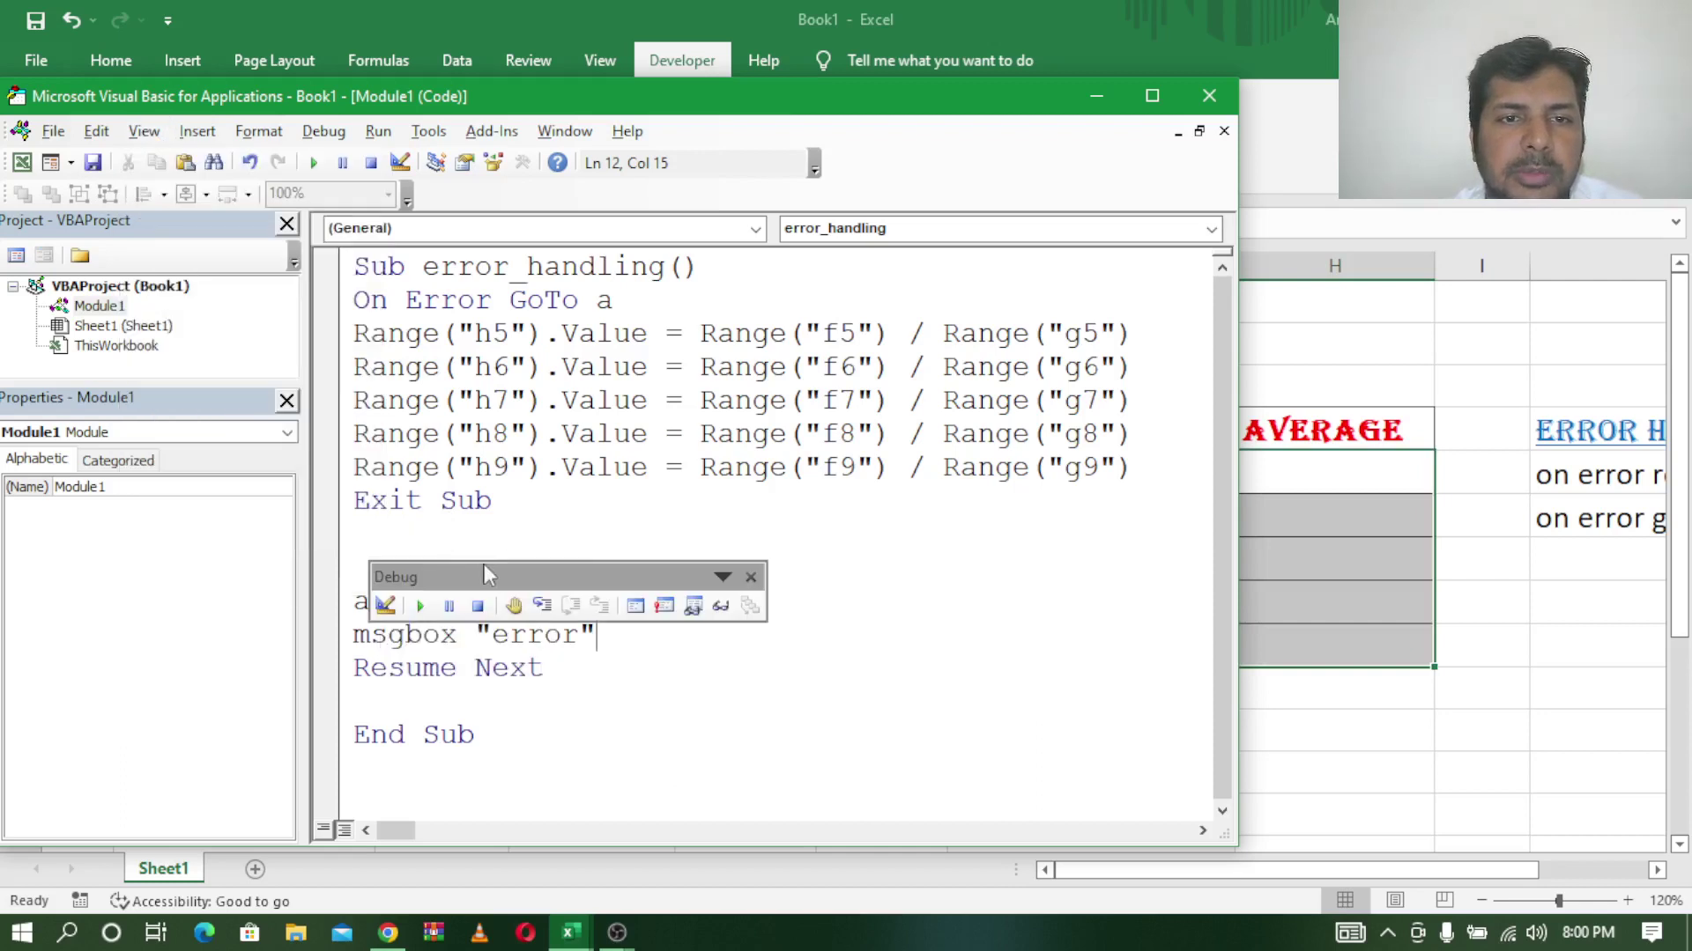
pyautogui.moveTo(595, 573); pyautogui.dragTo(897, 553)
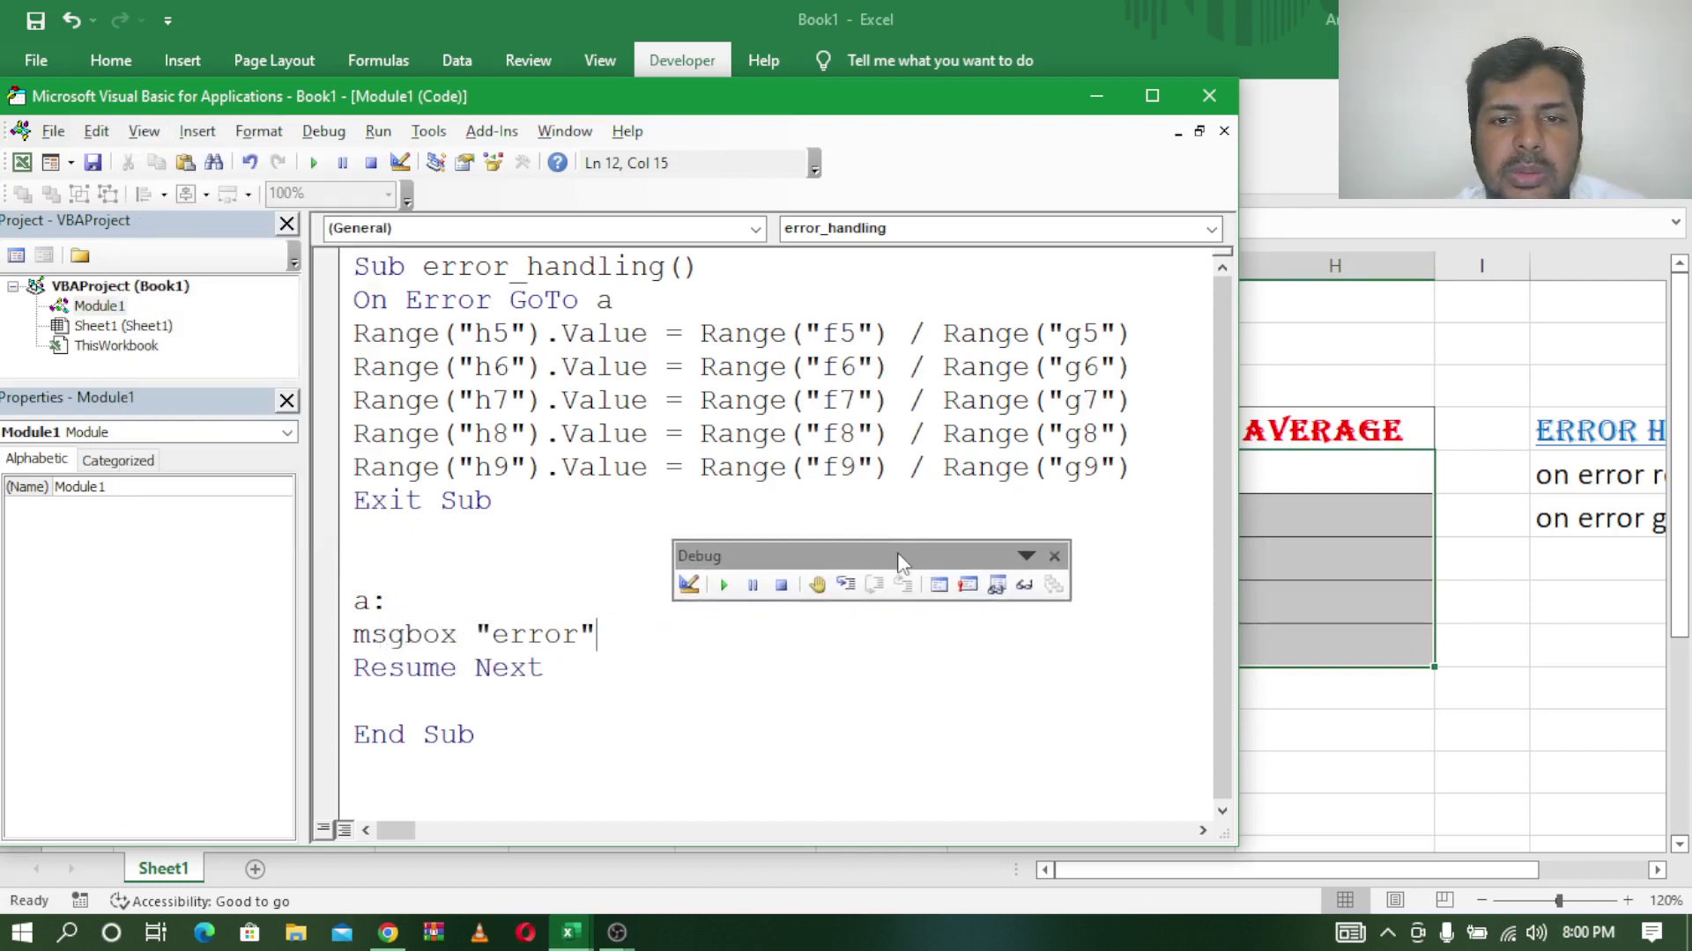
pyautogui.click(338, 298)
pyautogui.click(361, 298)
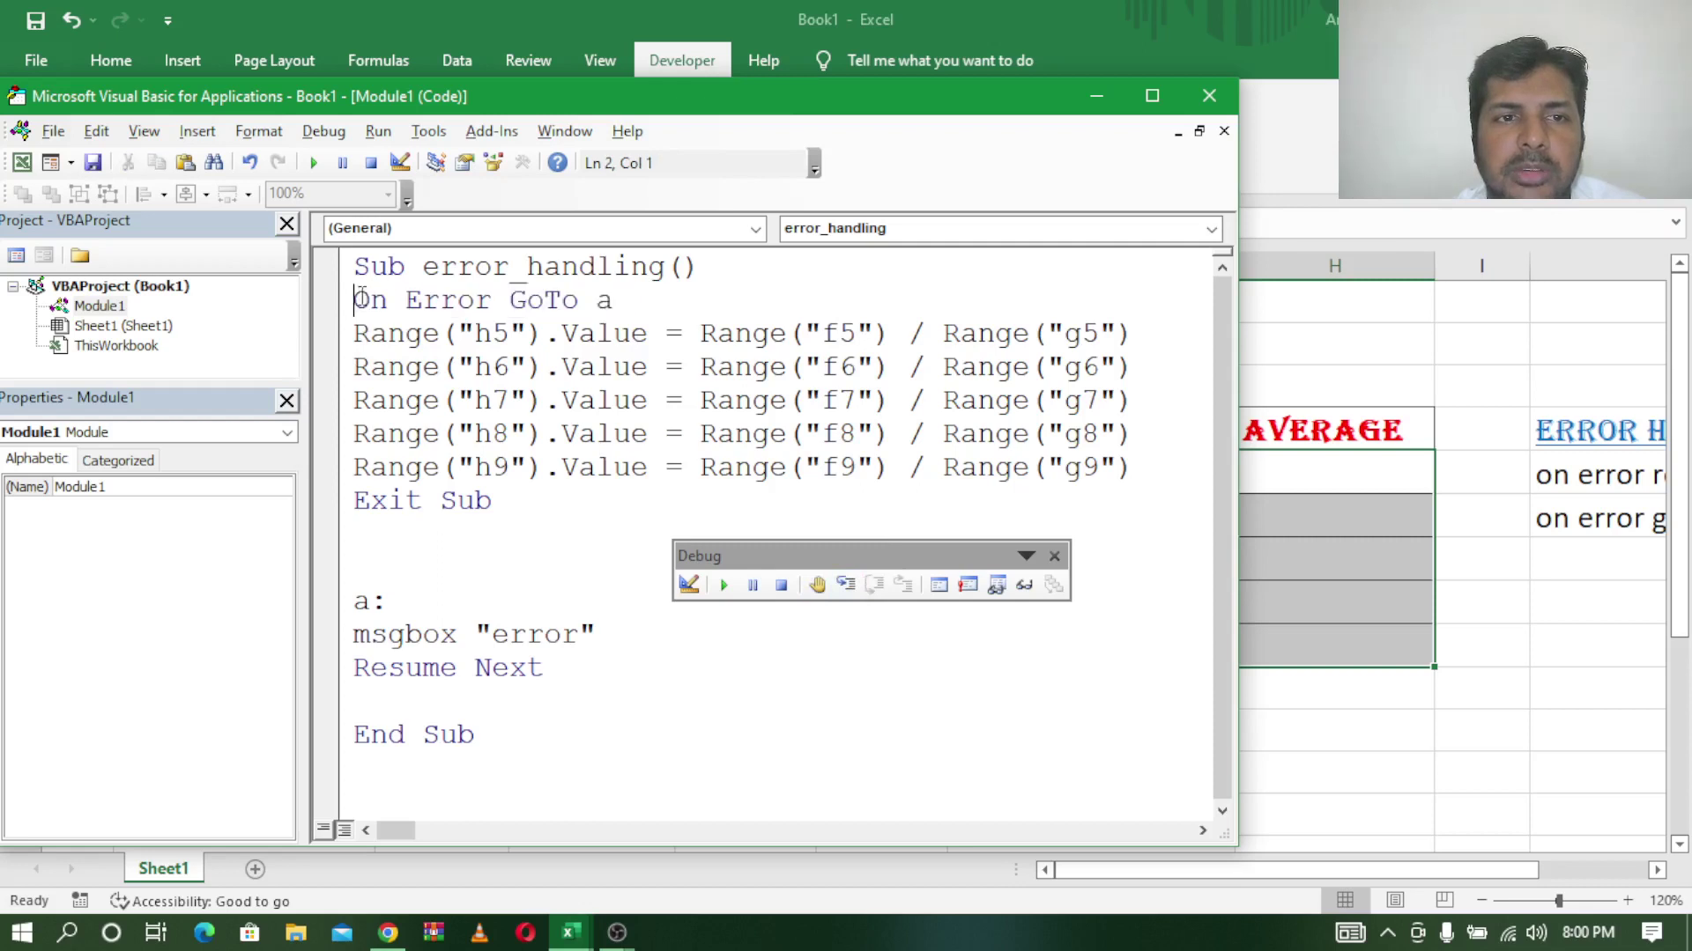
# Step through to Exit Sub, dismissing H7's "error" message, refilling H5, H6, H8 and H9
pyautogui.click(846, 585)
pyautogui.click(846, 585)
pyautogui.click(845, 585)
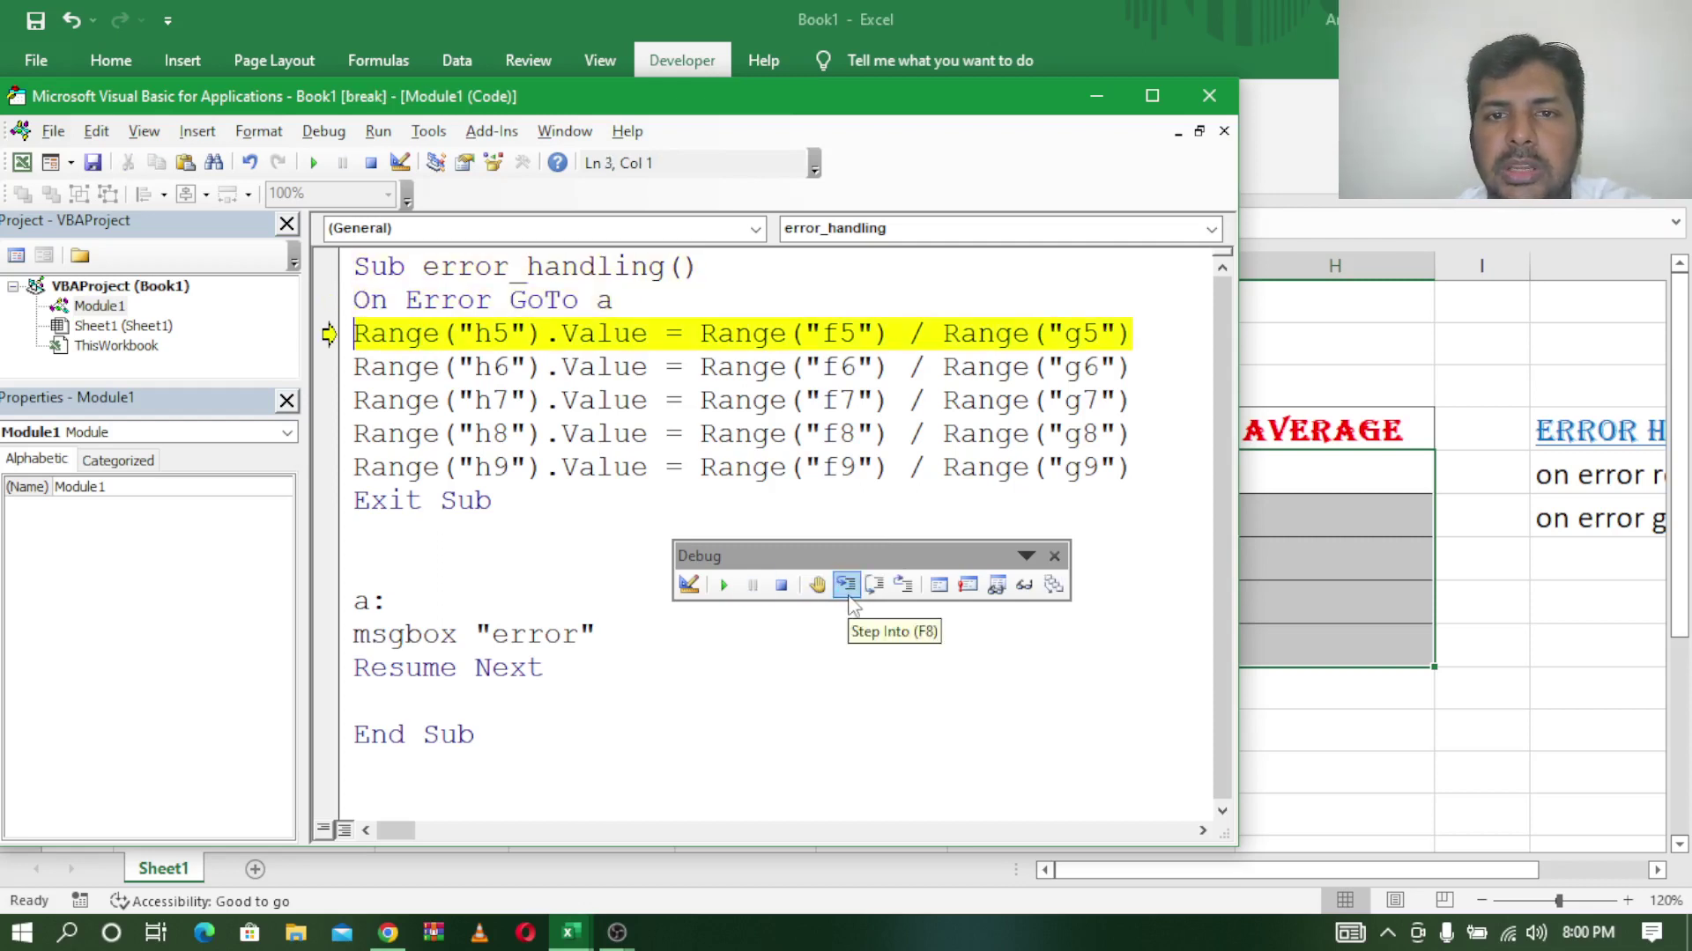
pyautogui.click(848, 598)
pyautogui.click(848, 598)
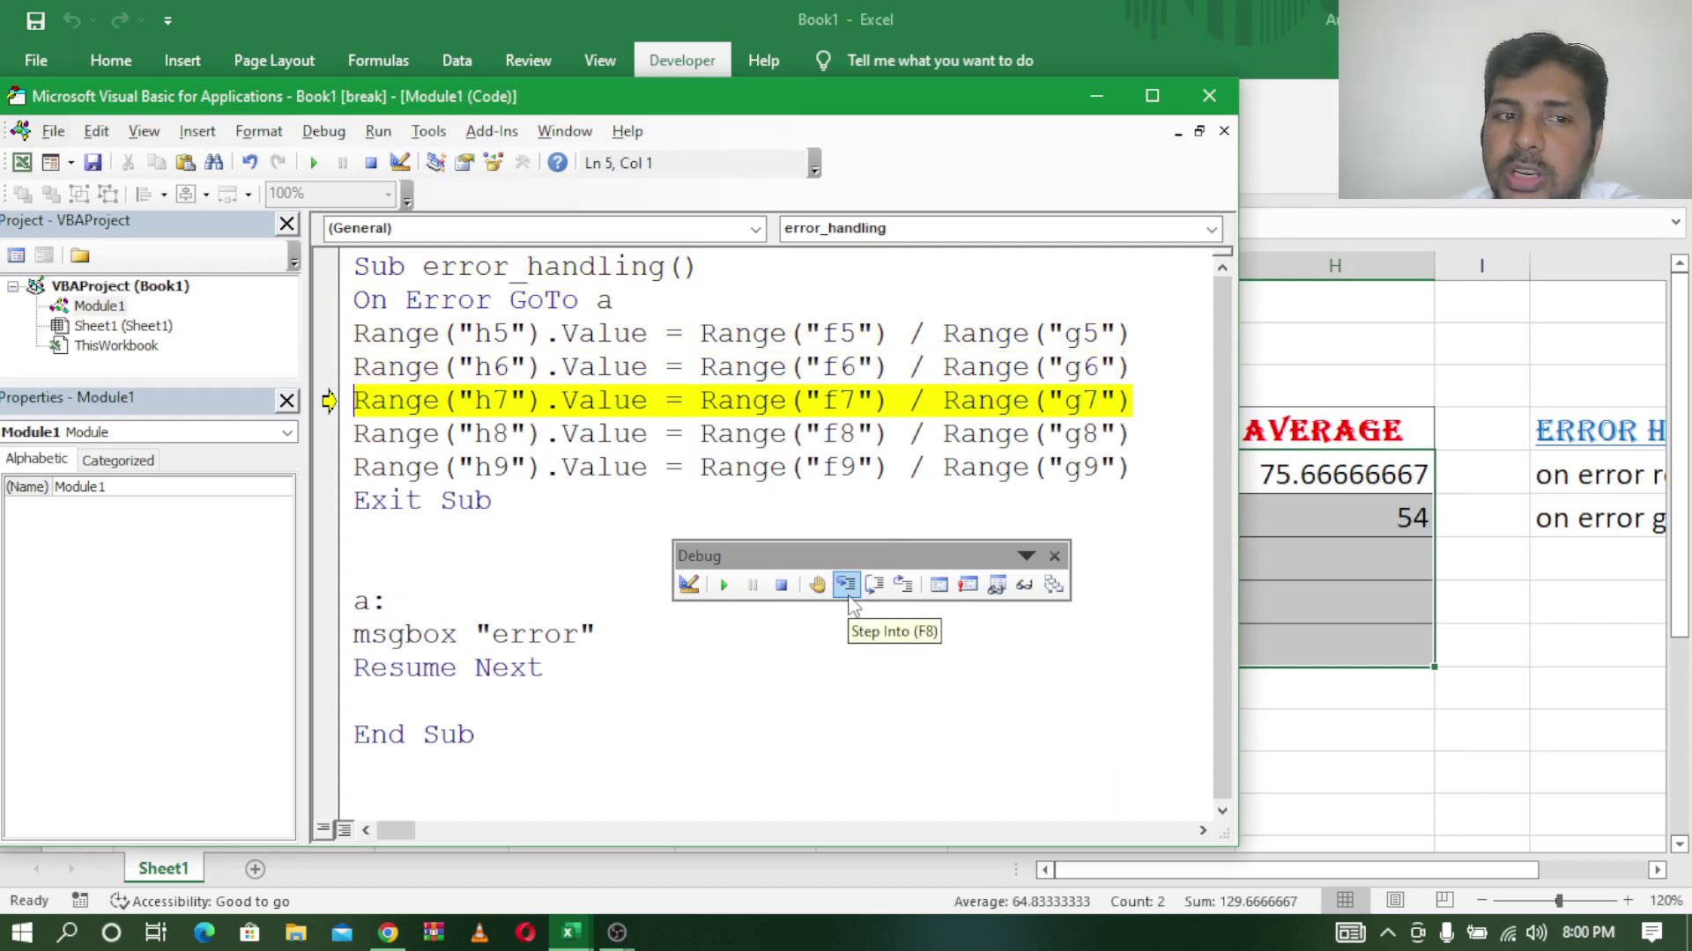
pyautogui.click(848, 598)
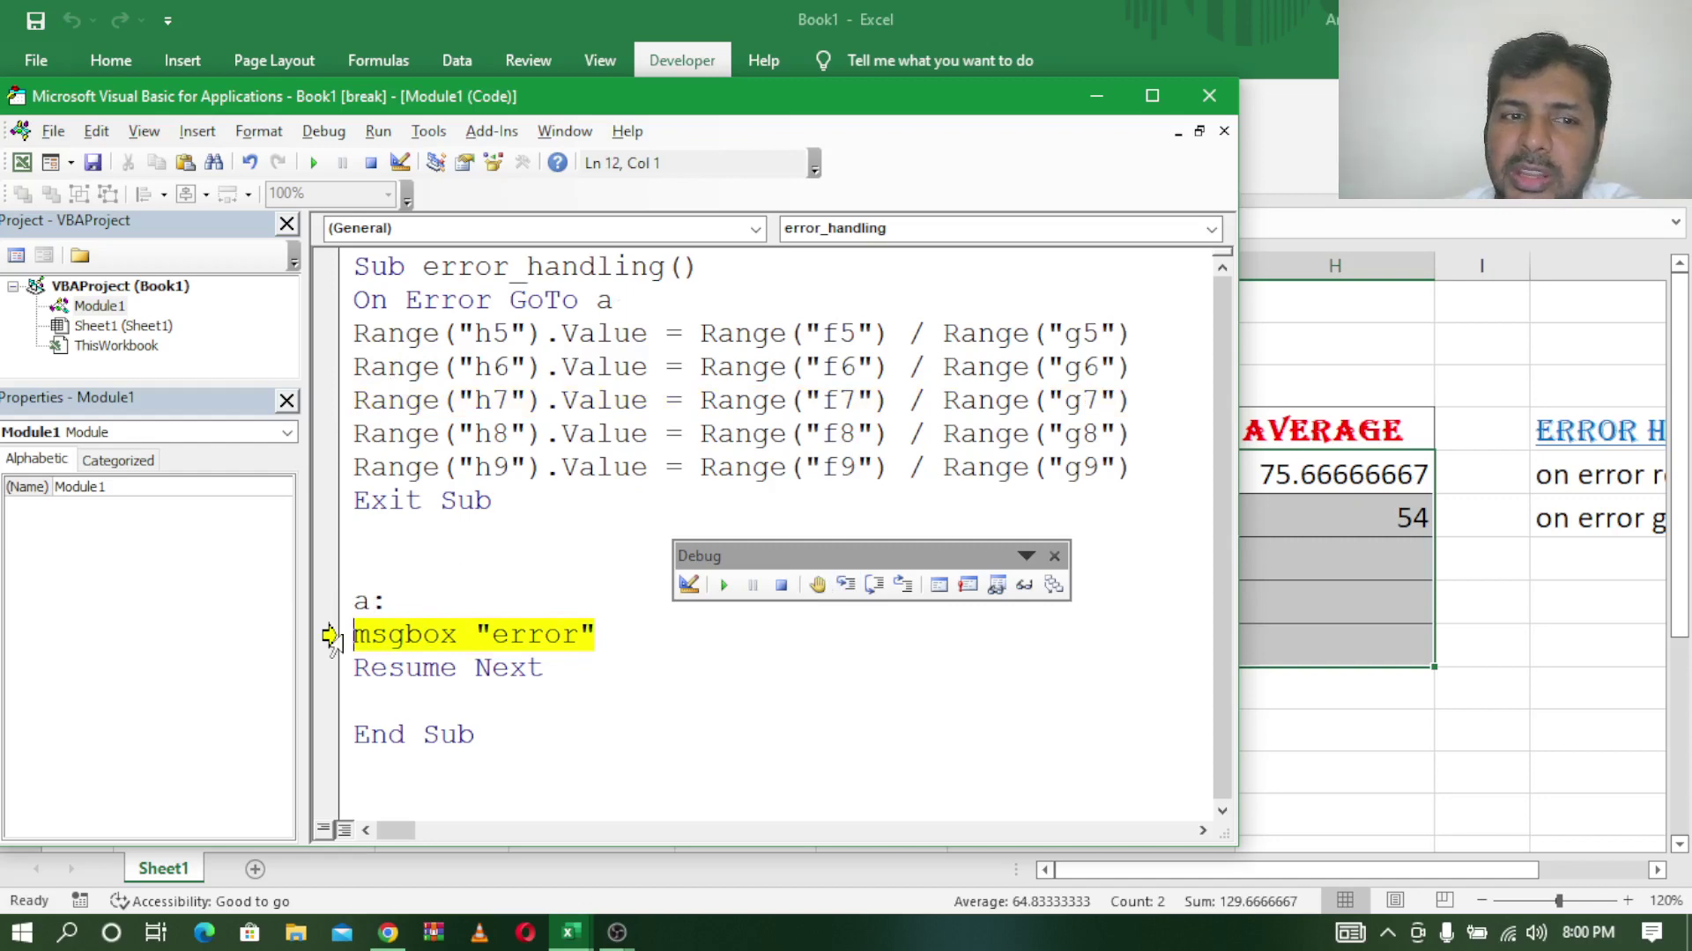
pyautogui.click(847, 587)
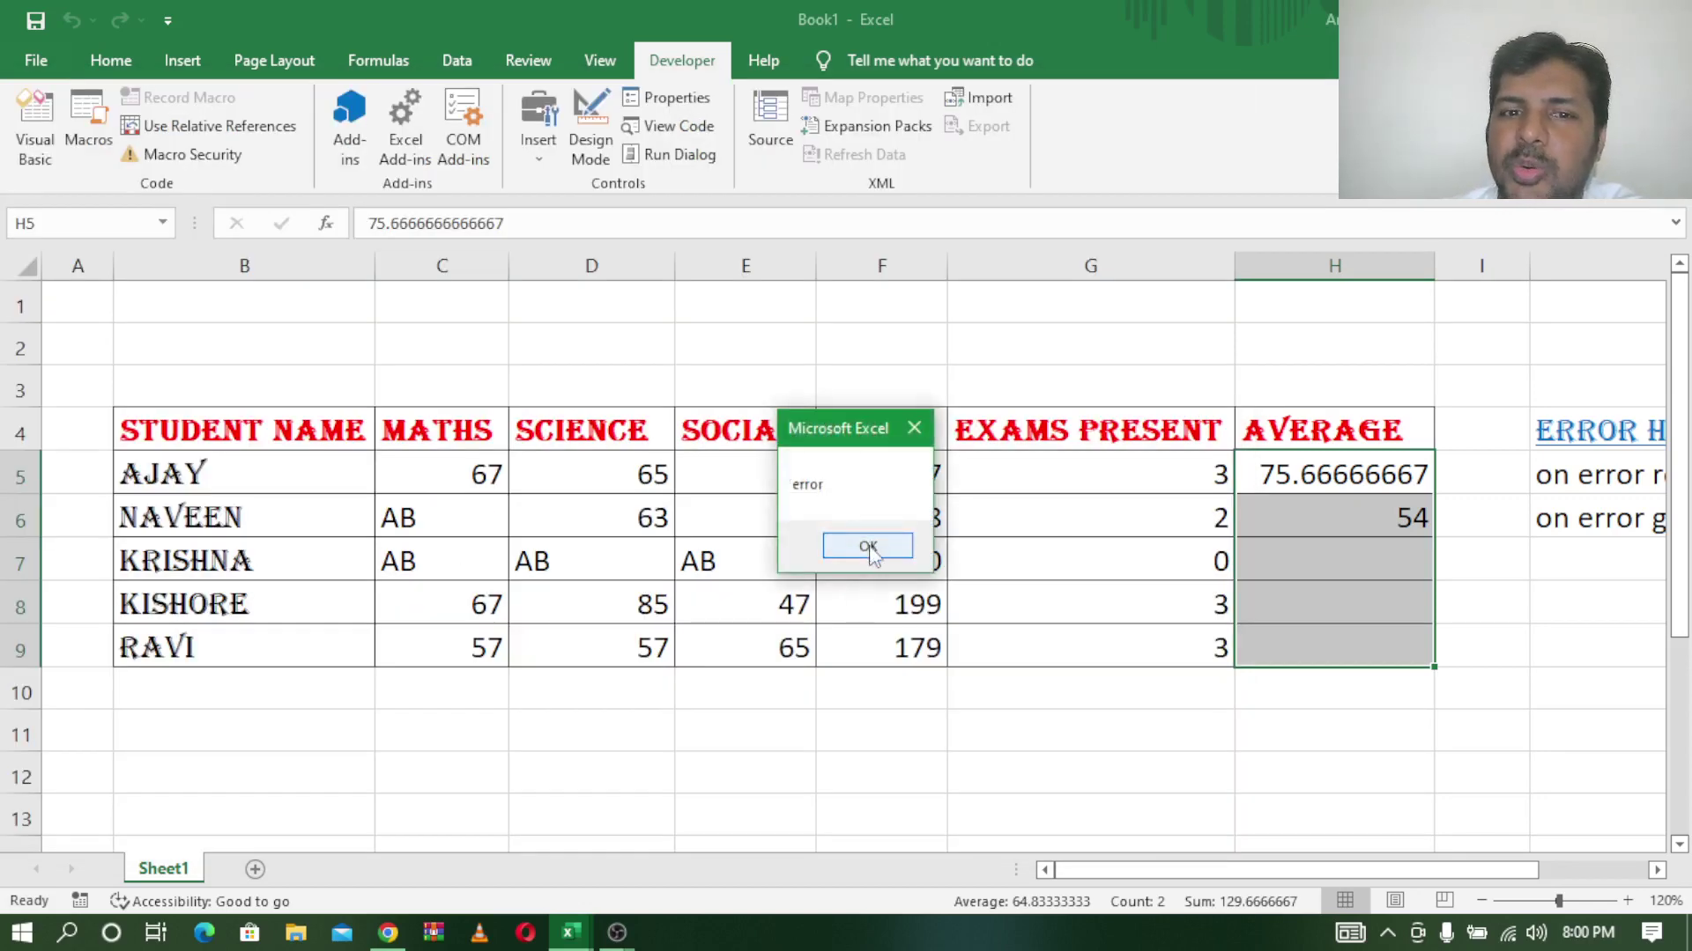
pyautogui.click(868, 547)
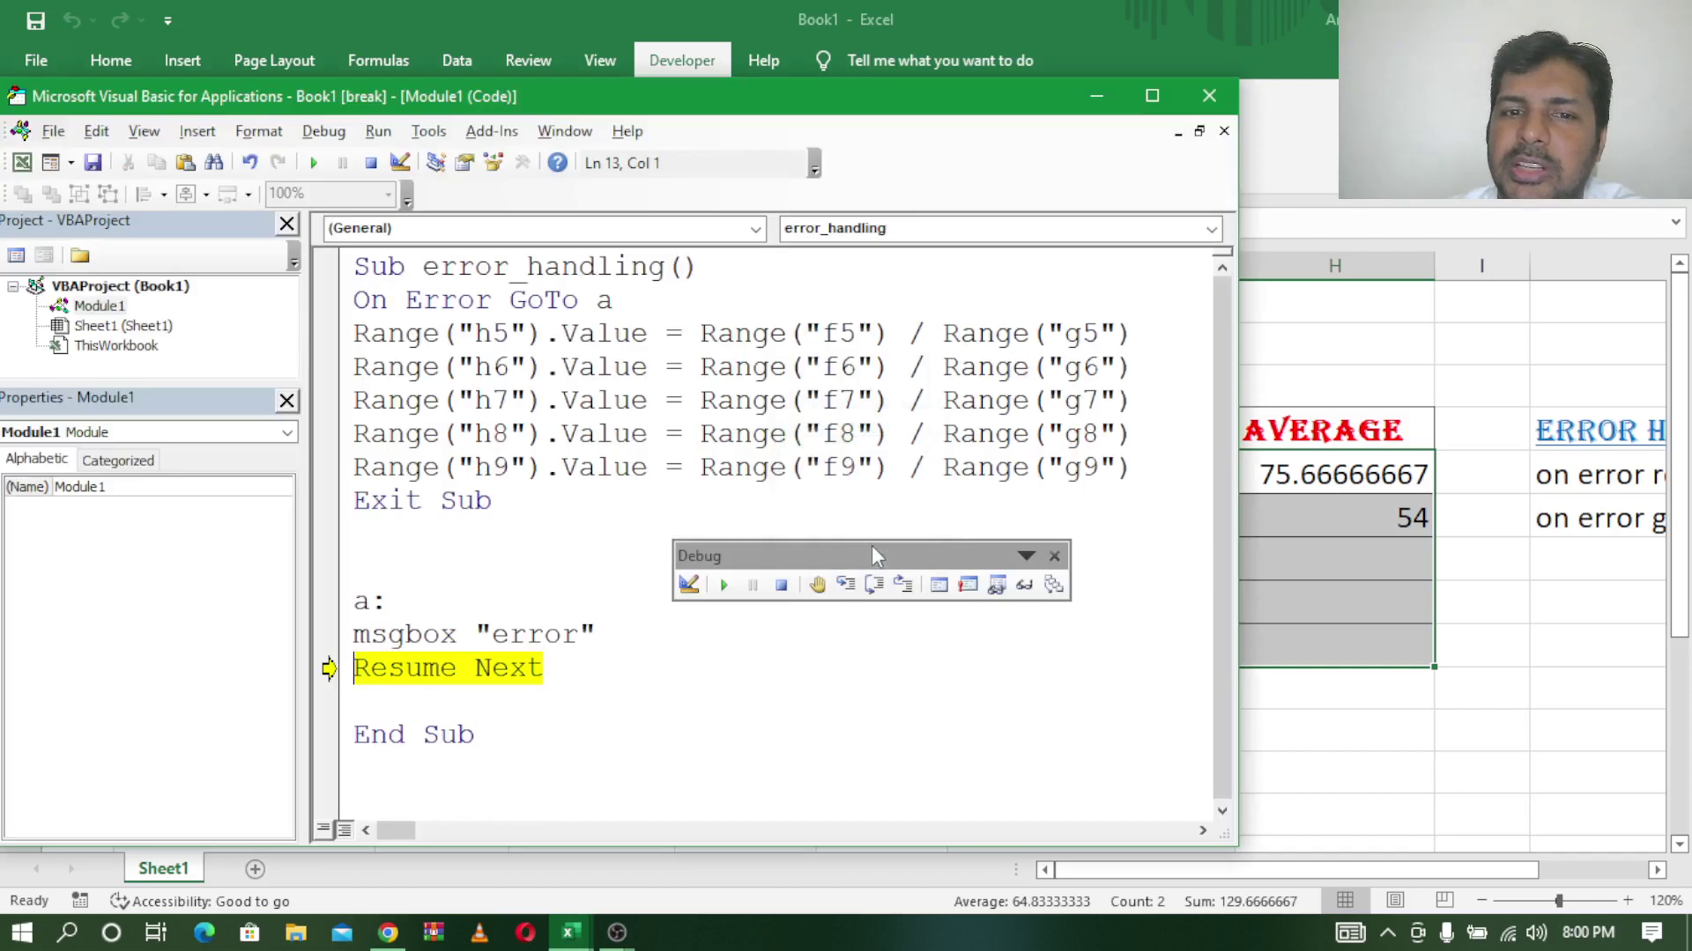
pyautogui.click(847, 587)
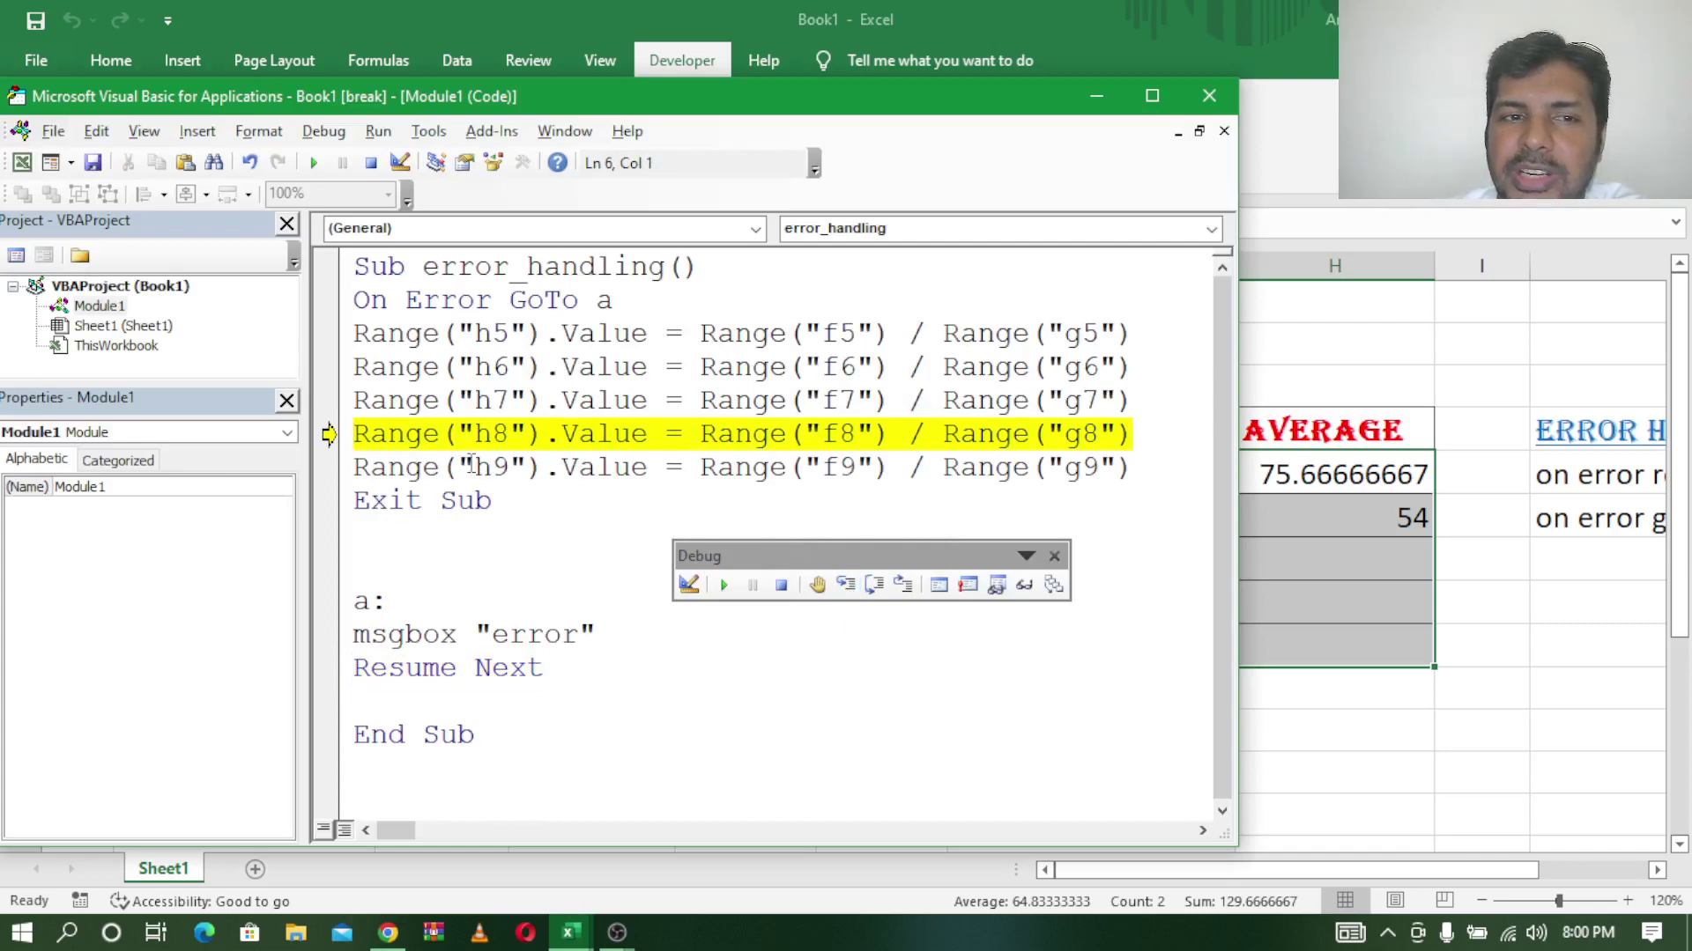
pyautogui.click(845, 586)
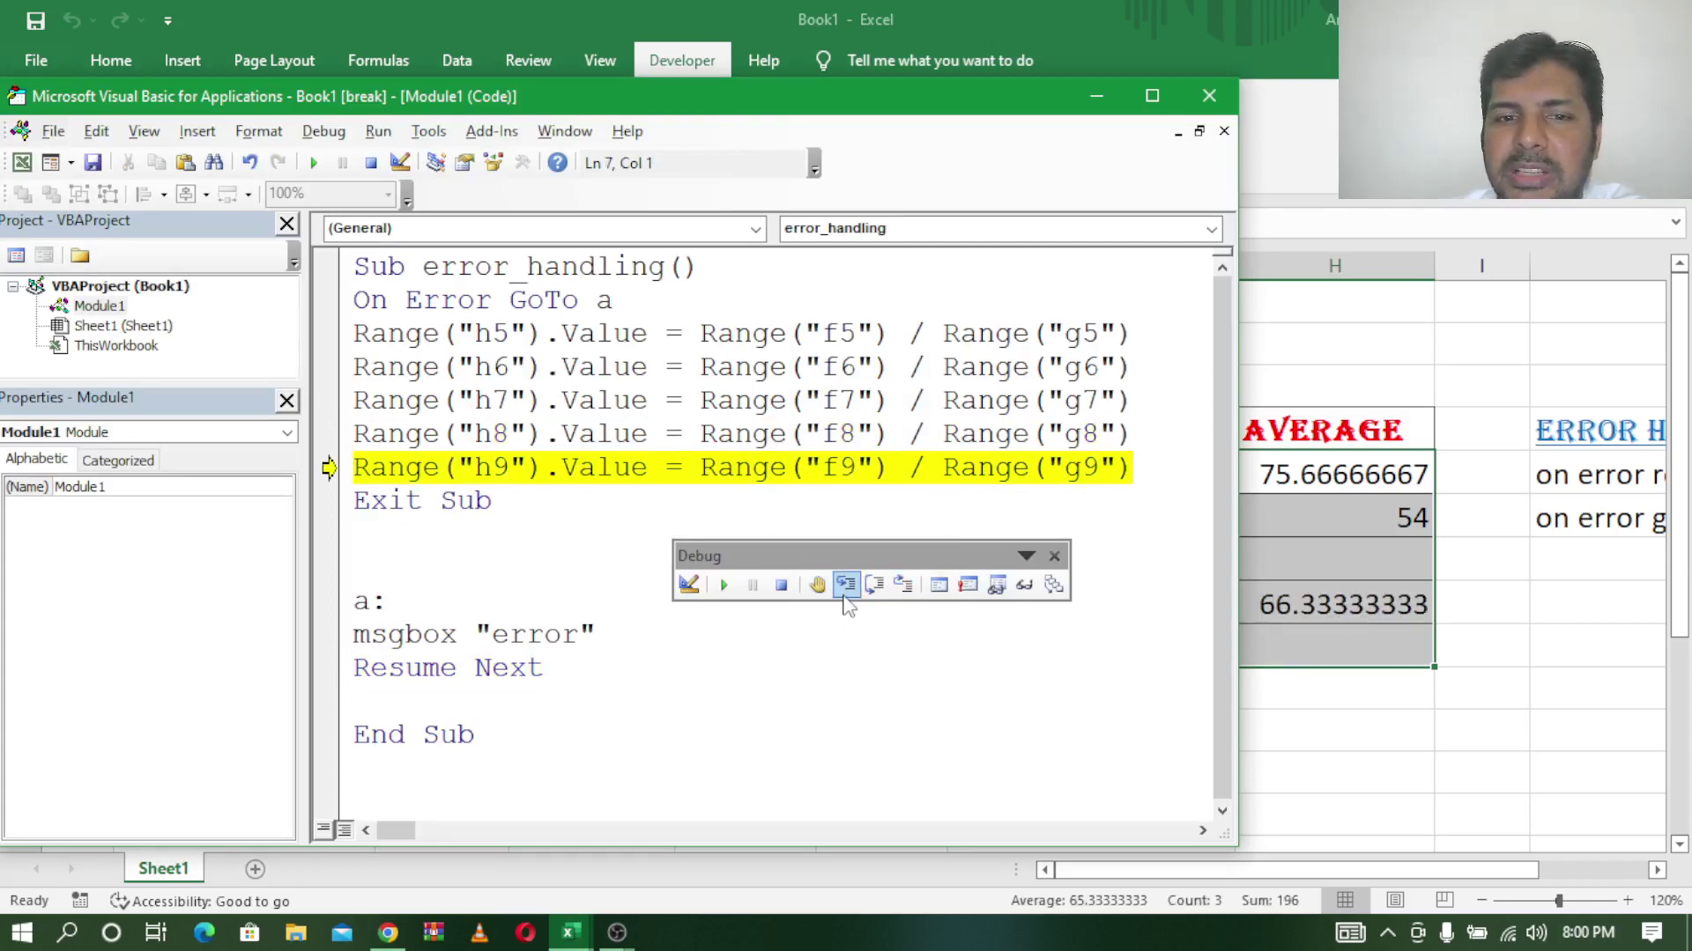
pyautogui.click(847, 586)
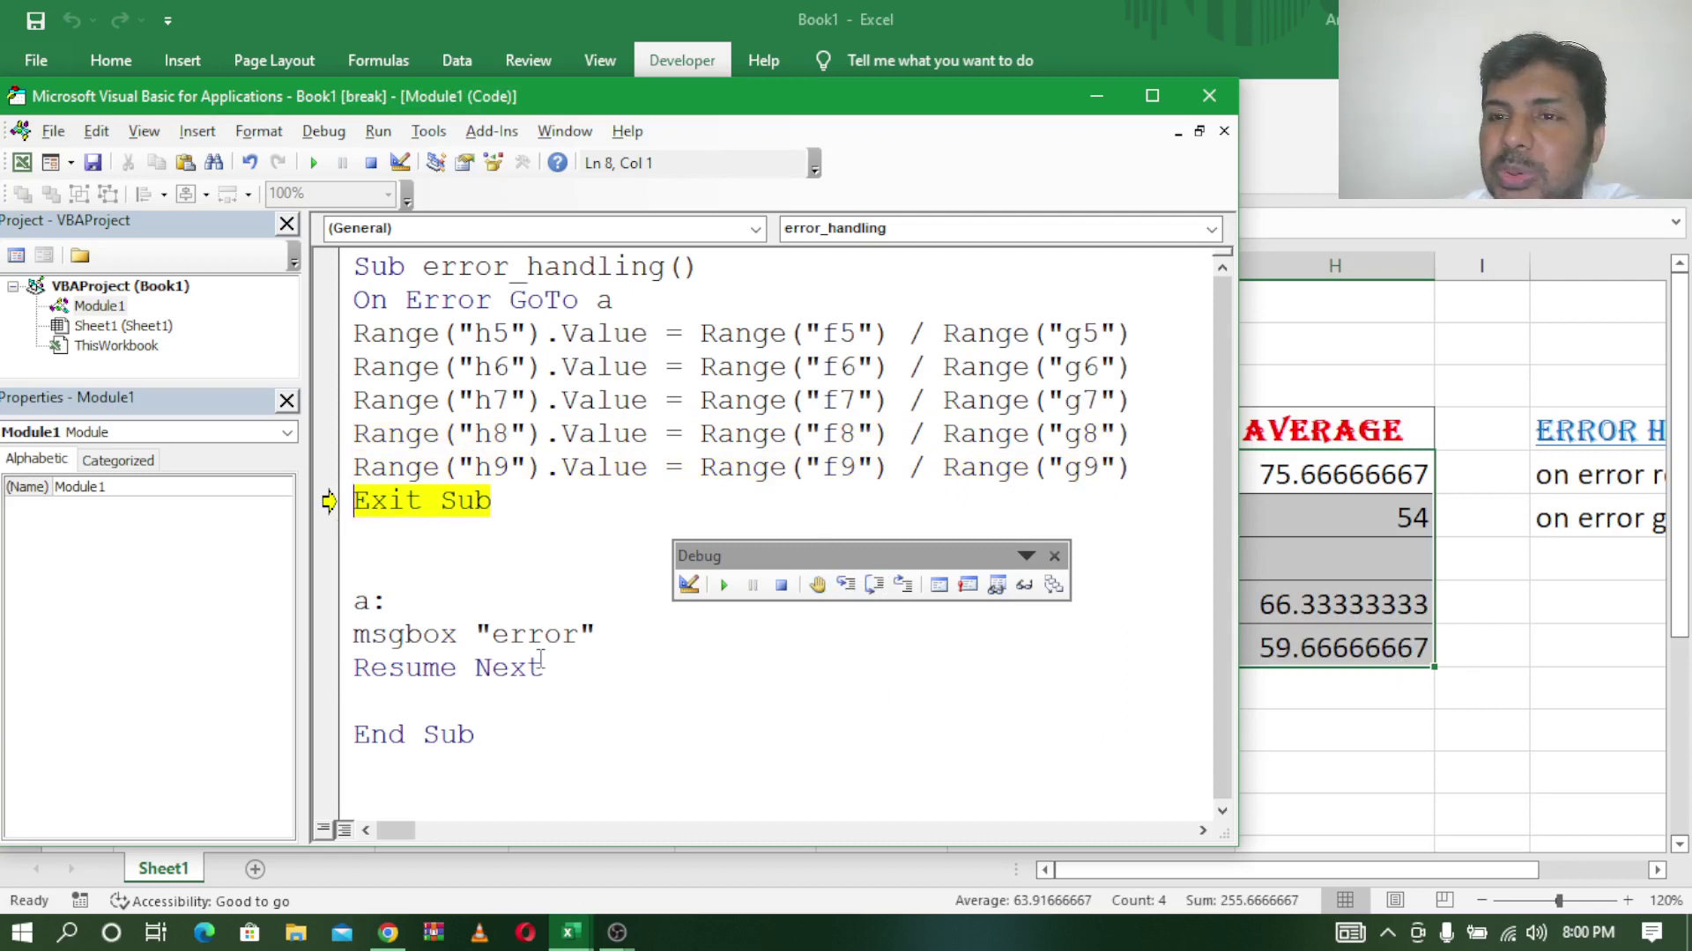
pyautogui.click(849, 588)
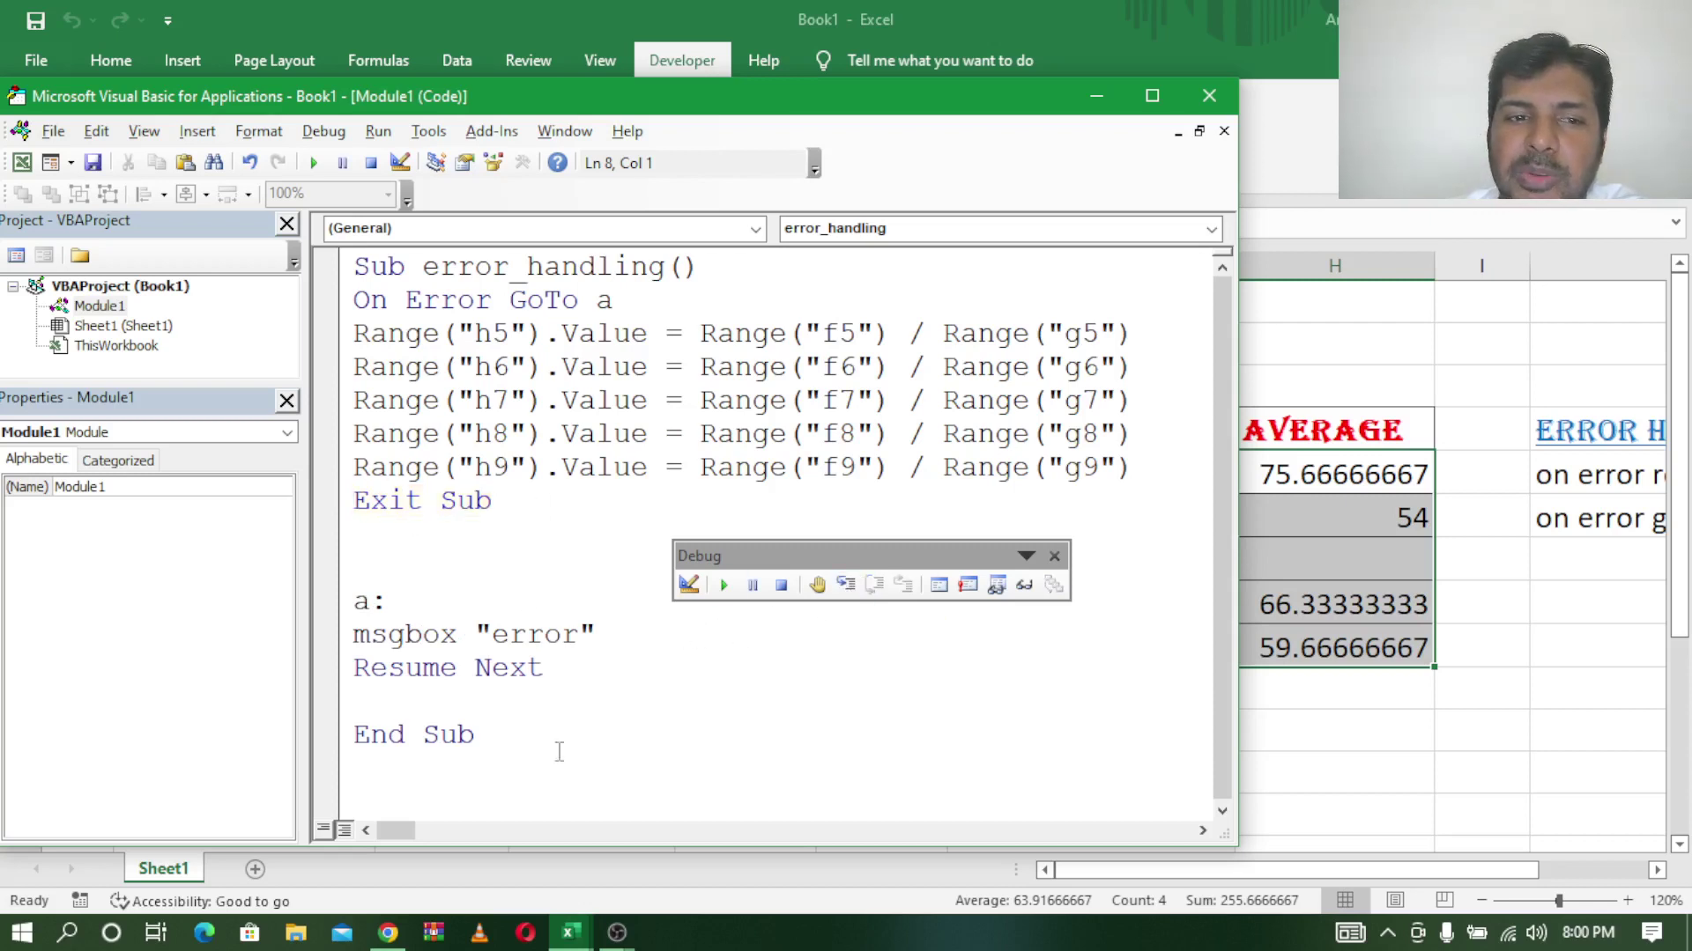
# Restart the macro in break mode, close the Debug toolbar and minimise the VBA editor
pyautogui.click(847, 587)
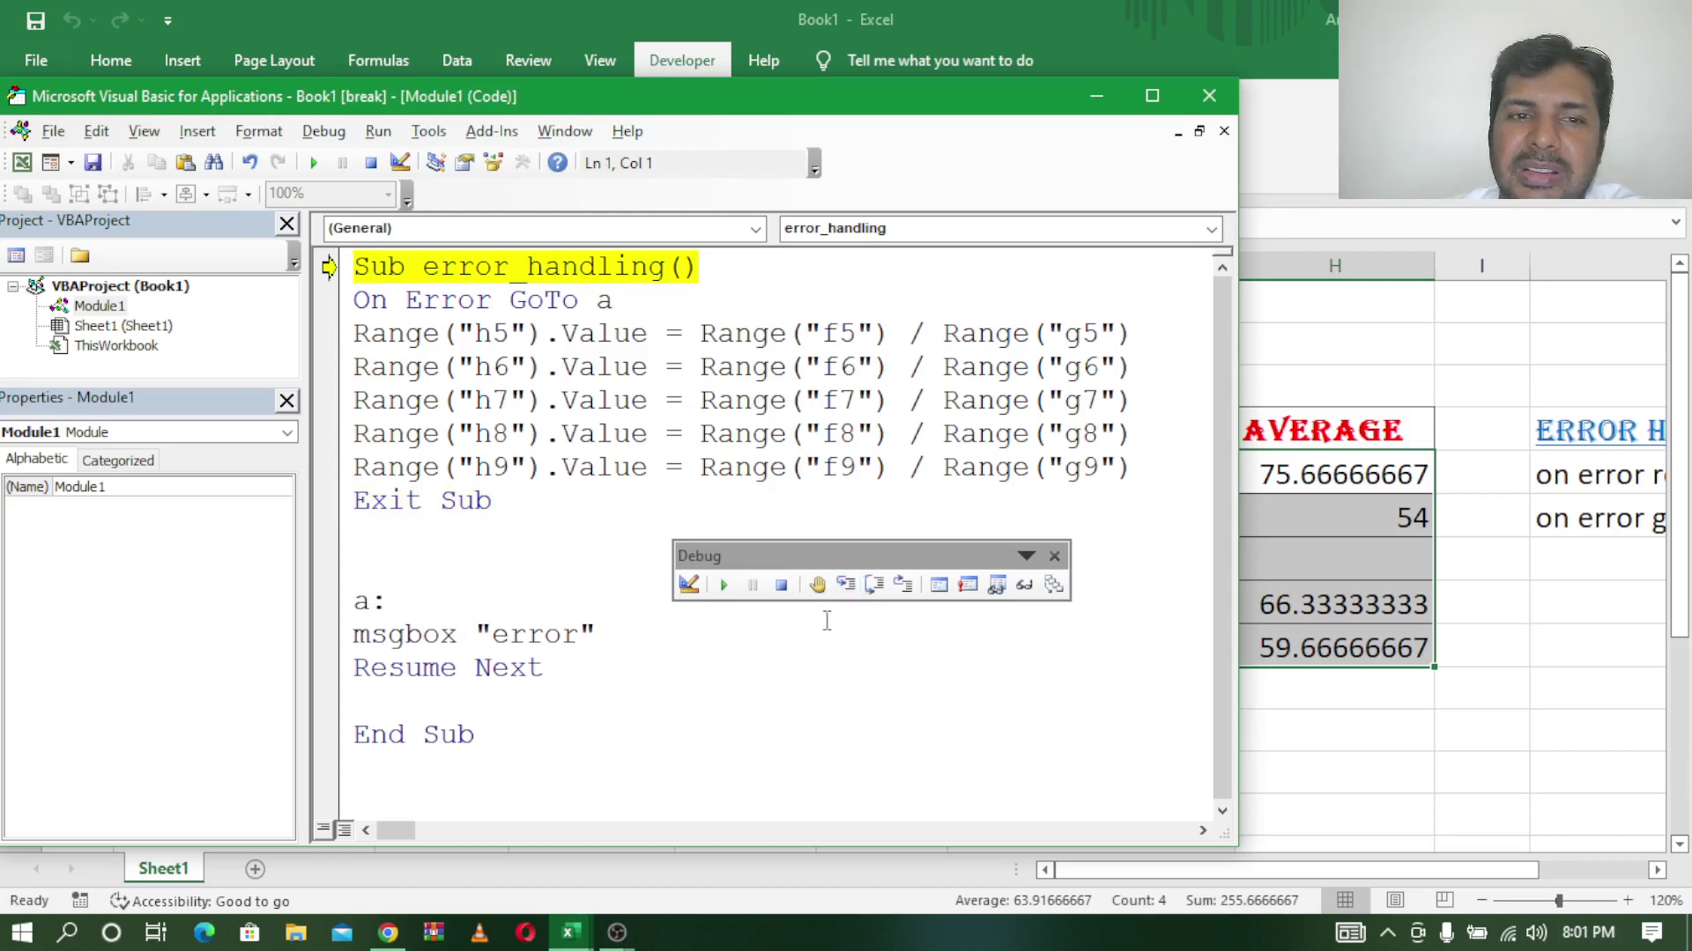
pyautogui.click(1053, 557)
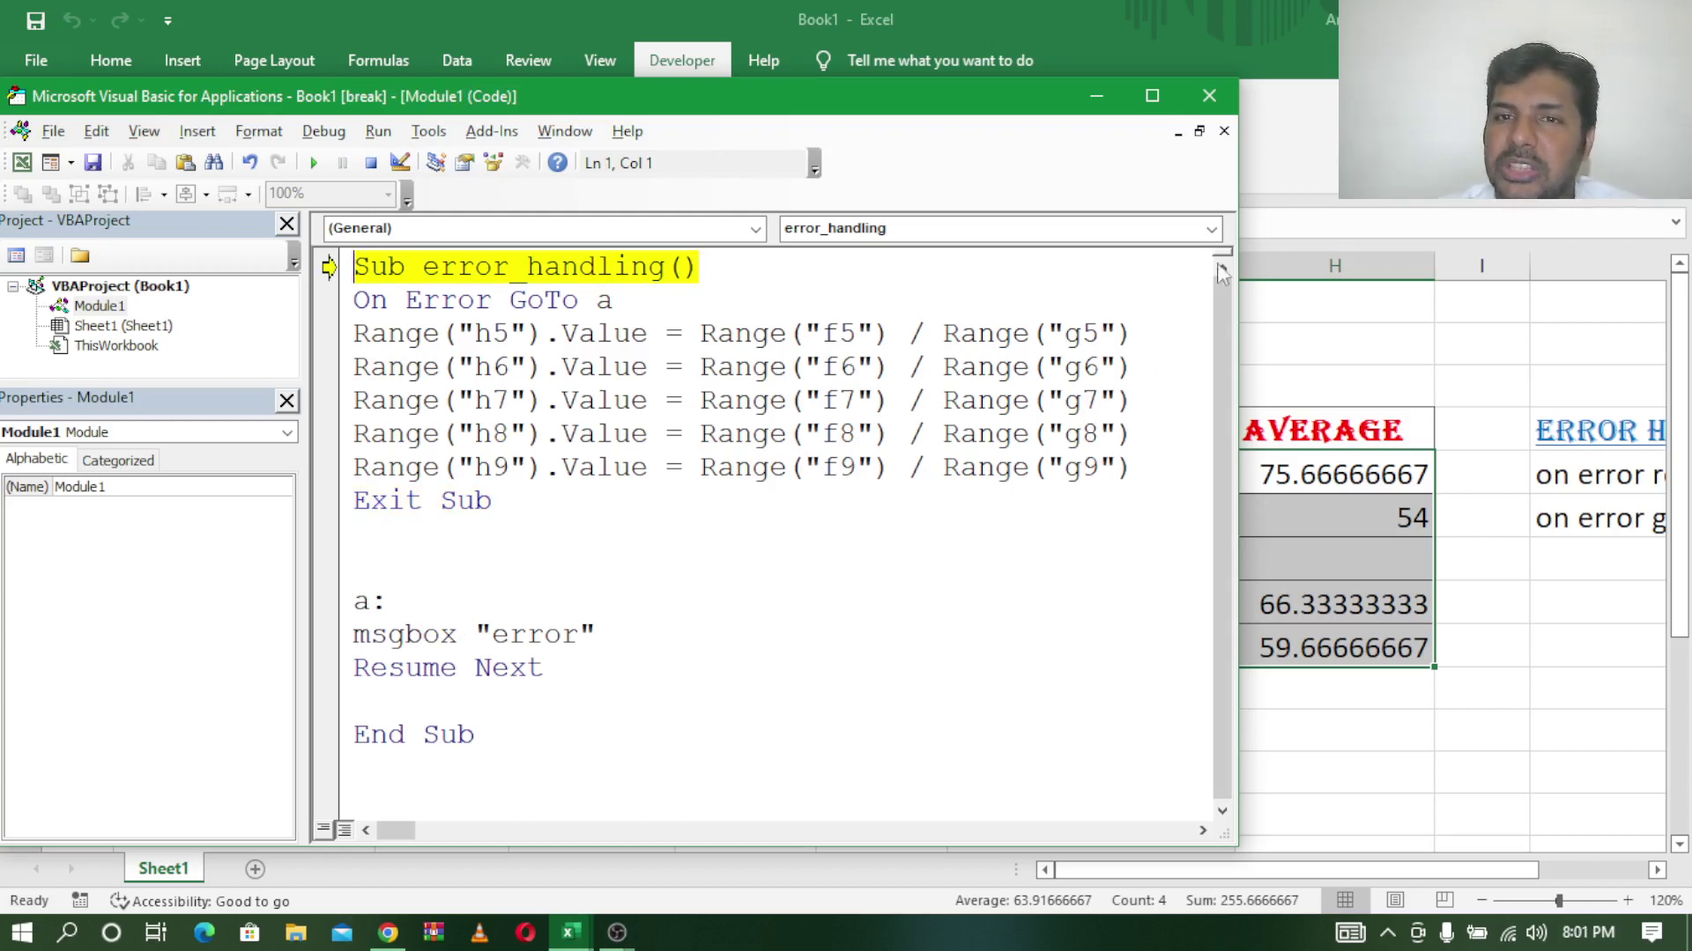
pyautogui.click(1096, 95)
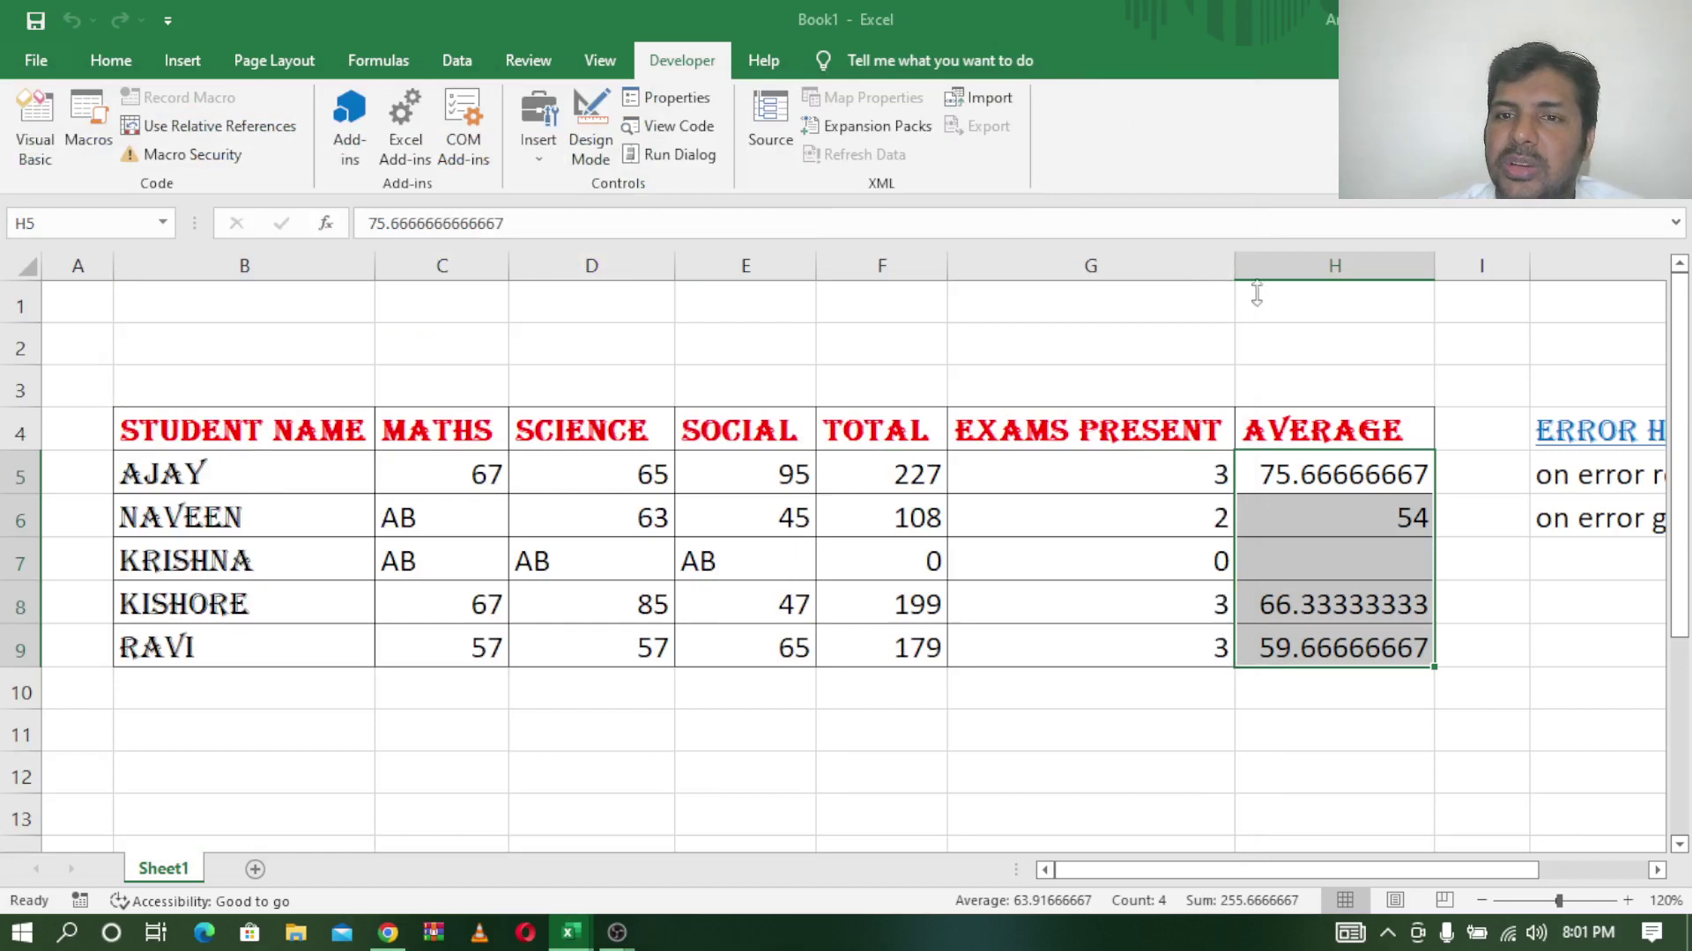
# Review the On Error Resume Next and On Error GoTo notes in J5 and J6, then reopen VBA
pyautogui.click(1656, 870)
pyautogui.click(1657, 871)
pyautogui.click(1656, 871)
pyautogui.click(1657, 870)
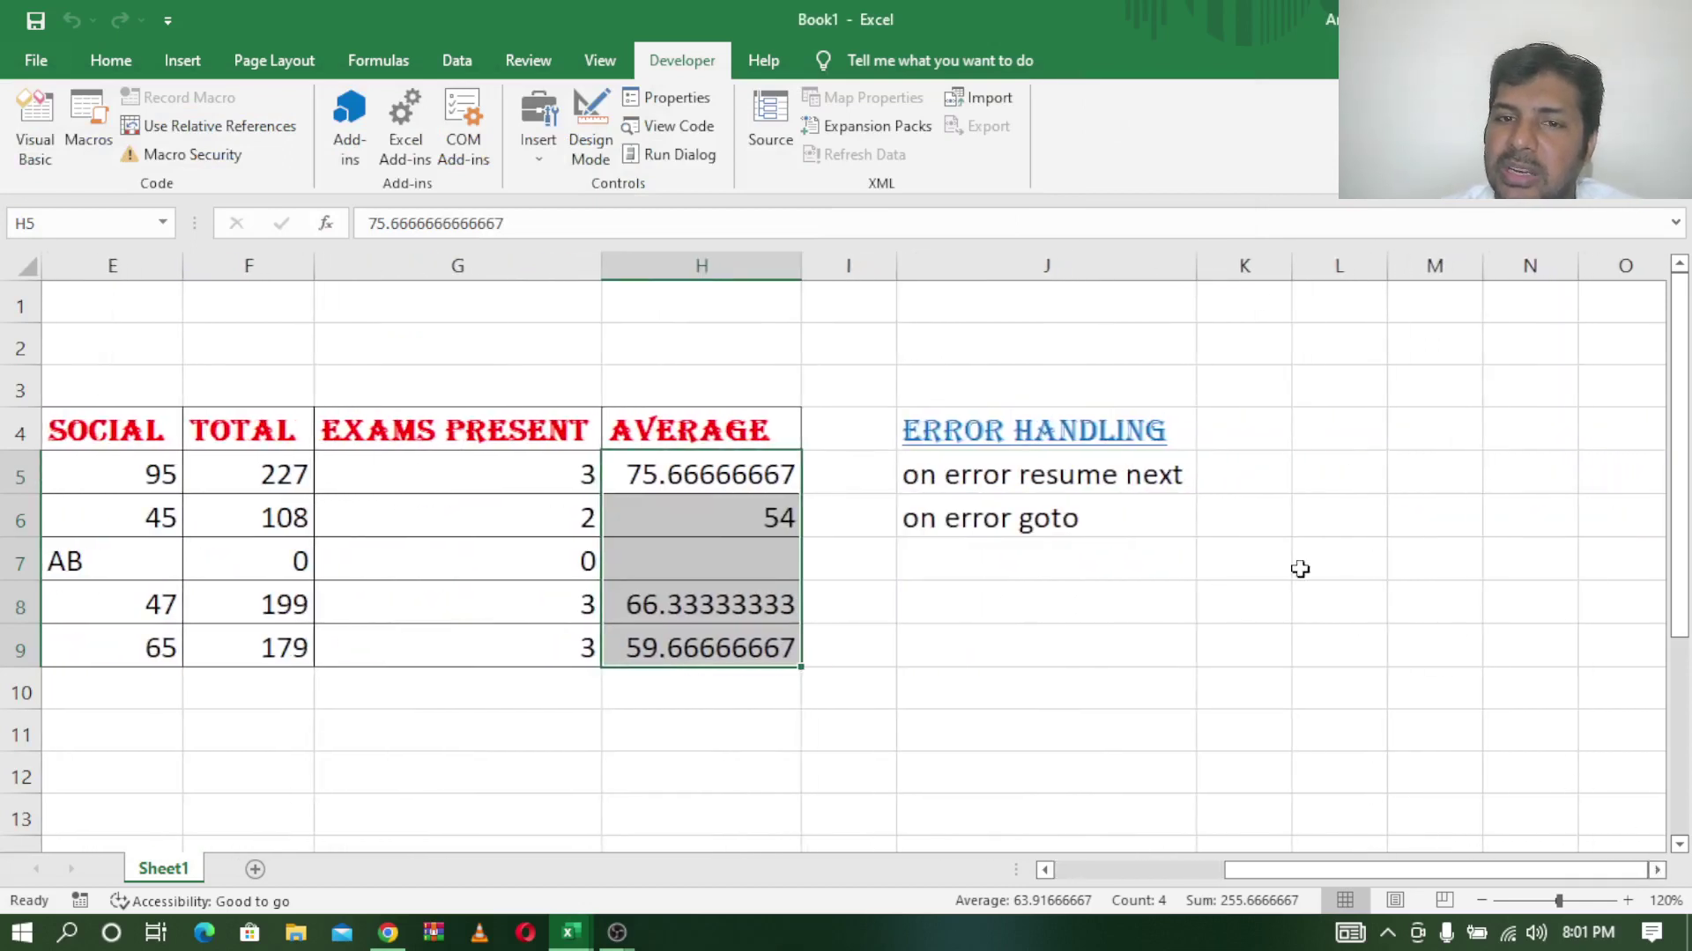
pyautogui.click(1063, 476)
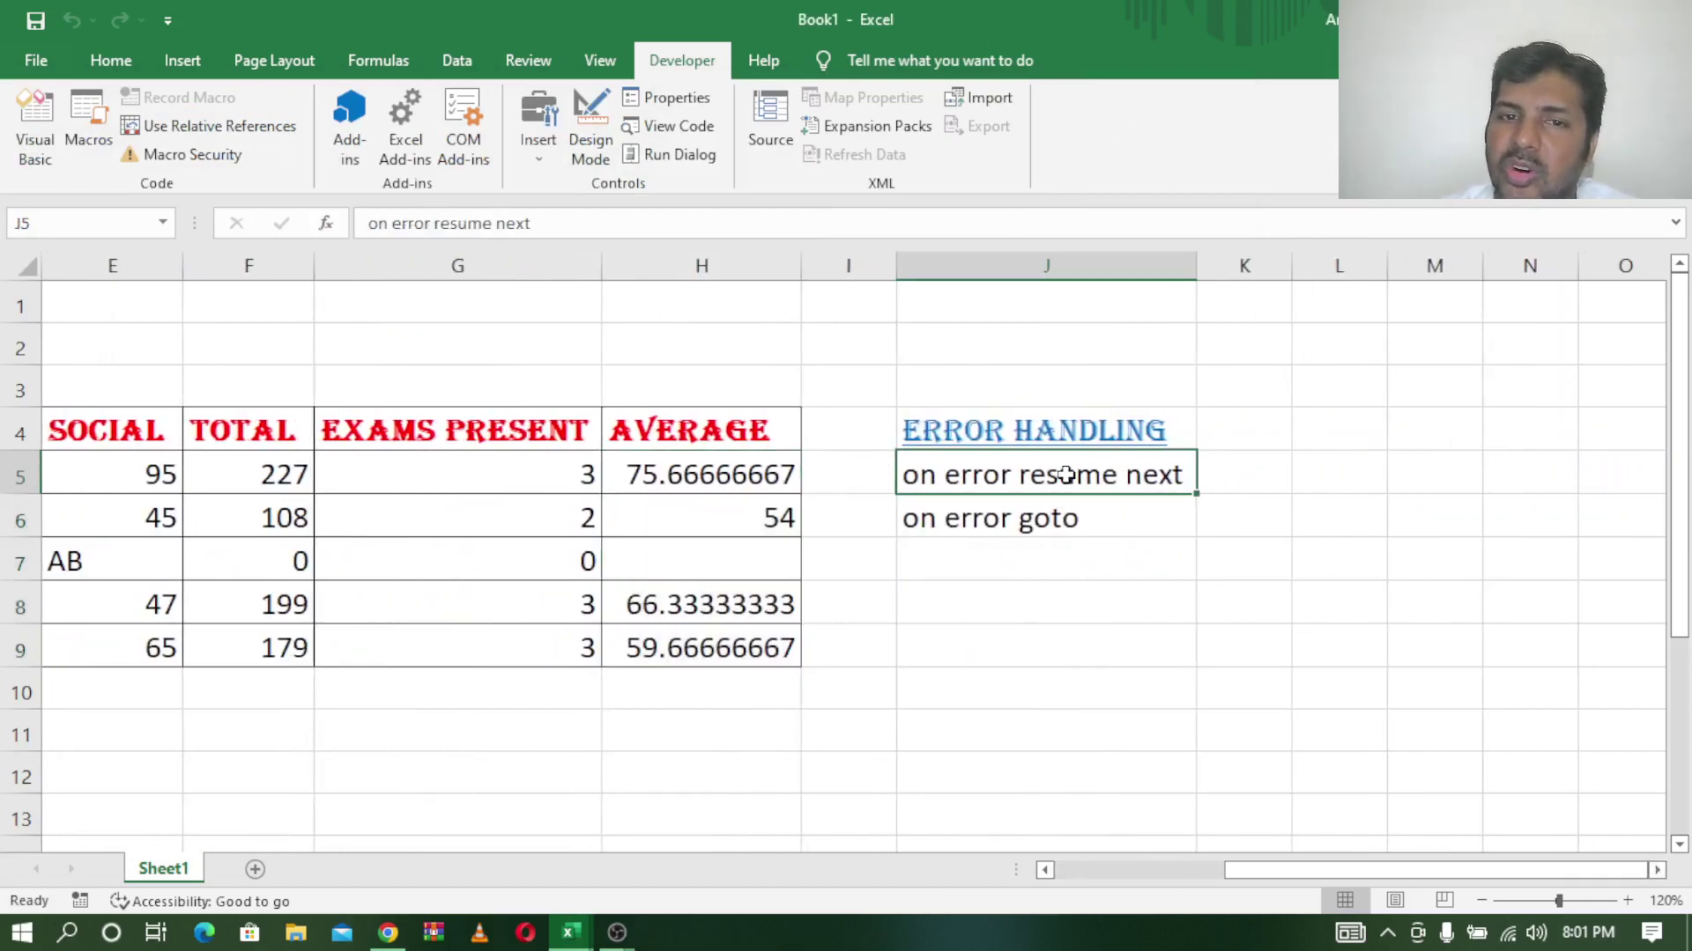
pyautogui.click(1118, 521)
pyautogui.moveTo(569, 933)
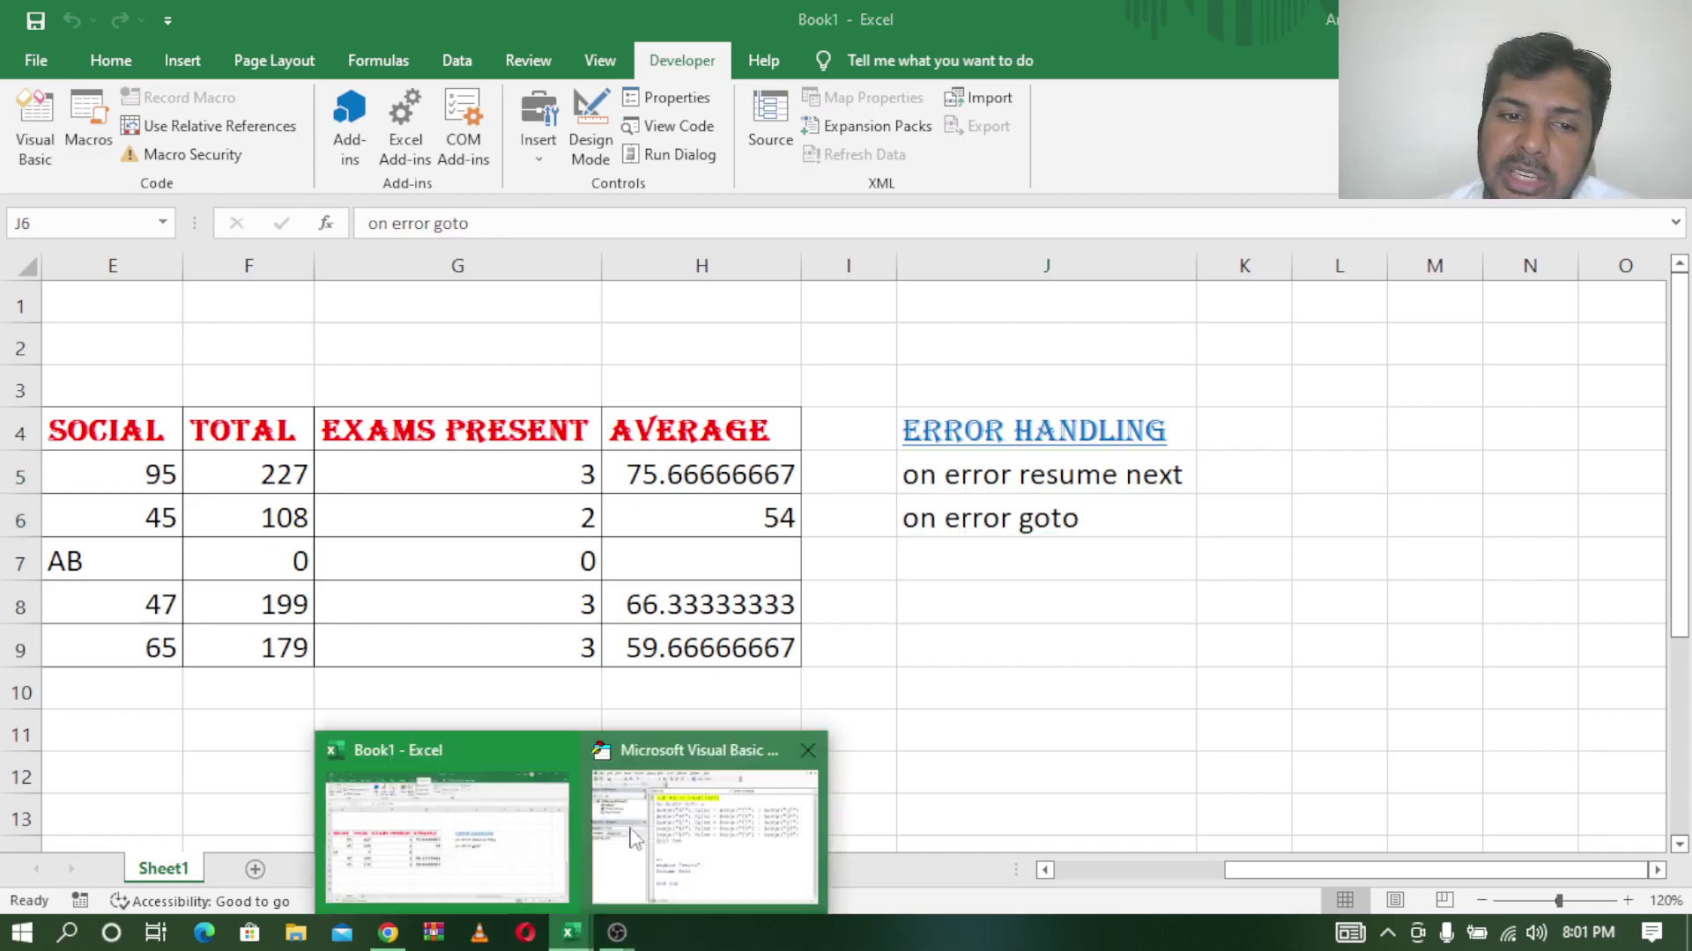
pyautogui.click(635, 837)
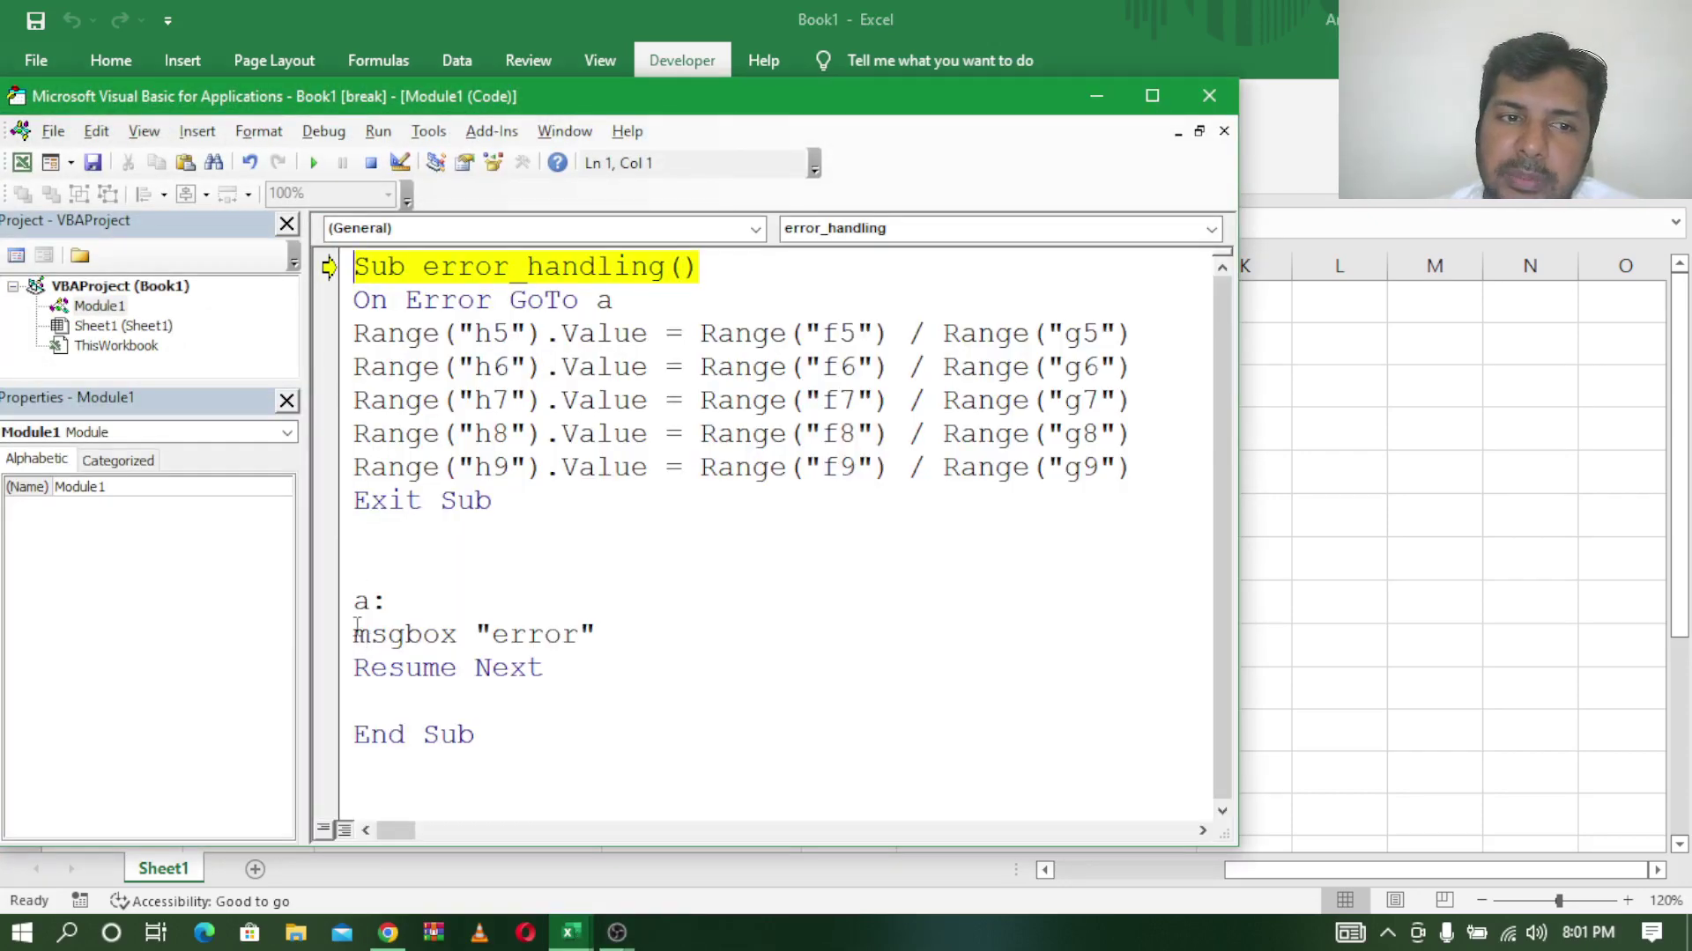
pyautogui.moveTo(355, 632); pyautogui.dragTo(593, 672)
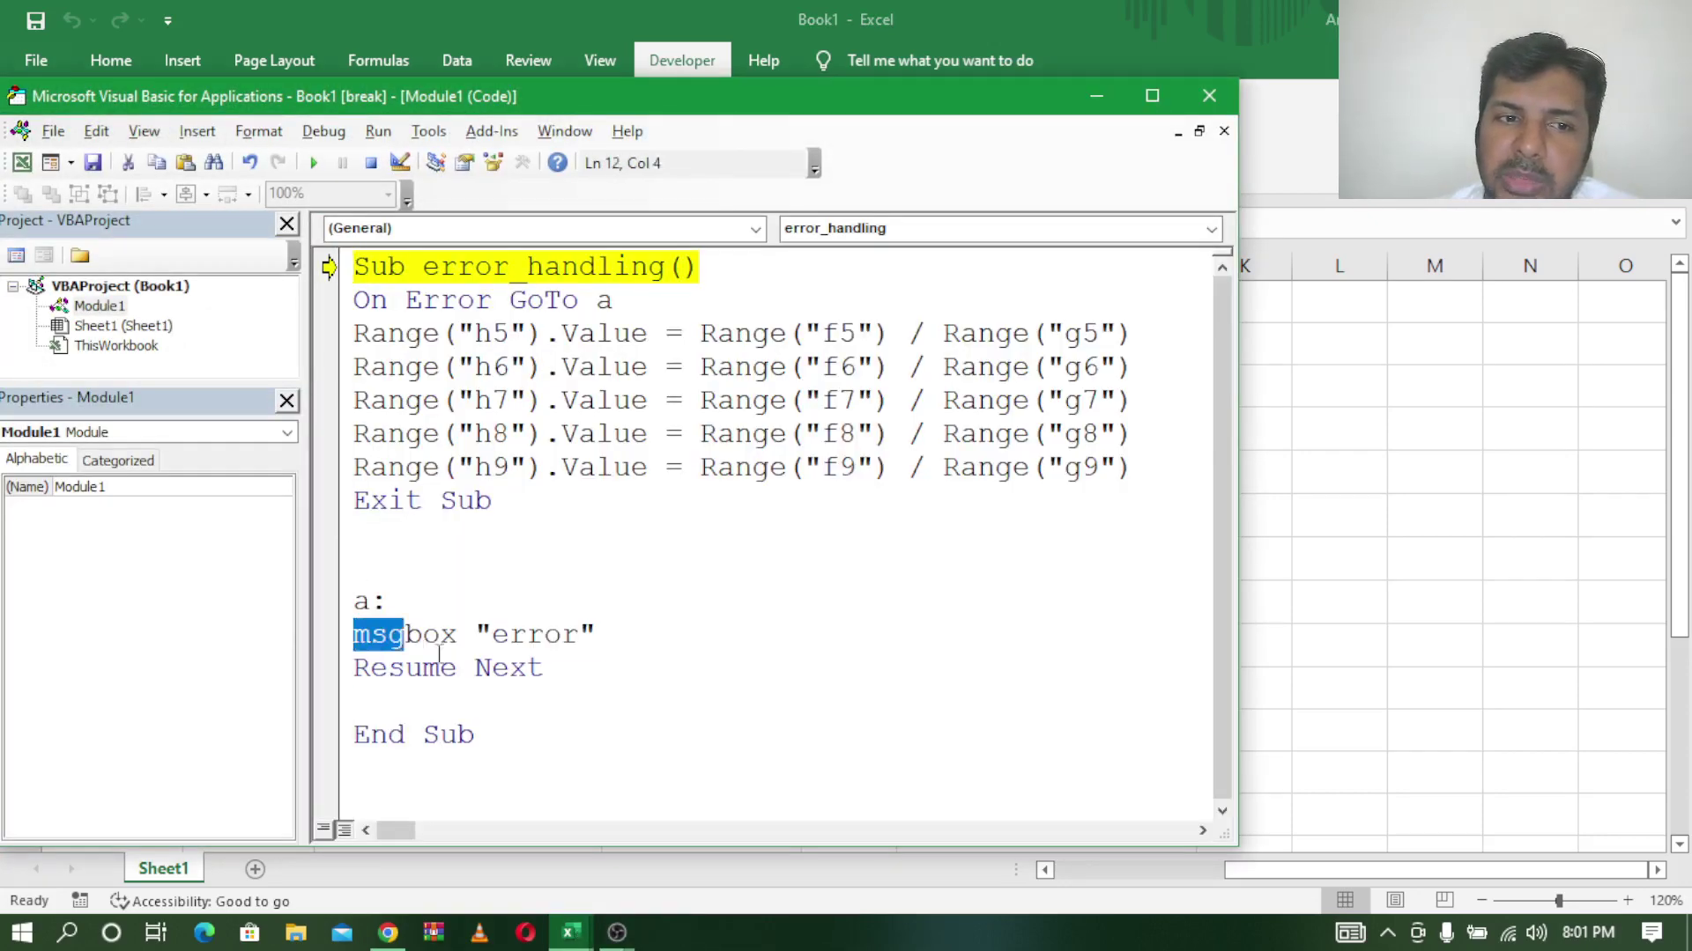
pyautogui.click(588, 689)
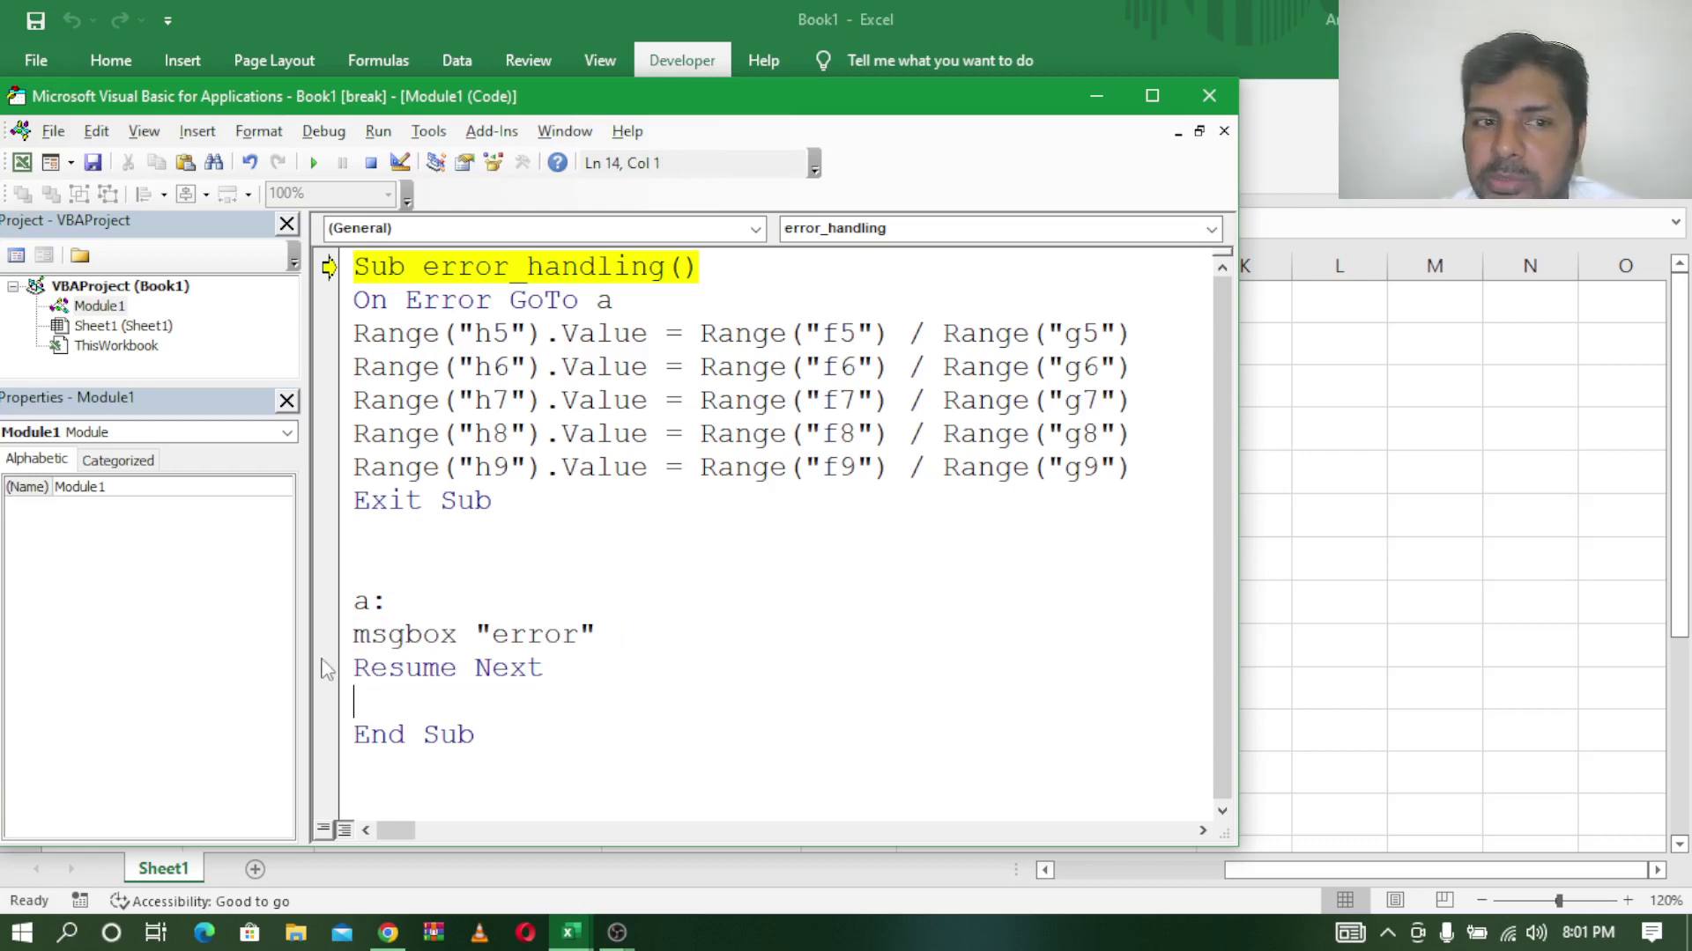